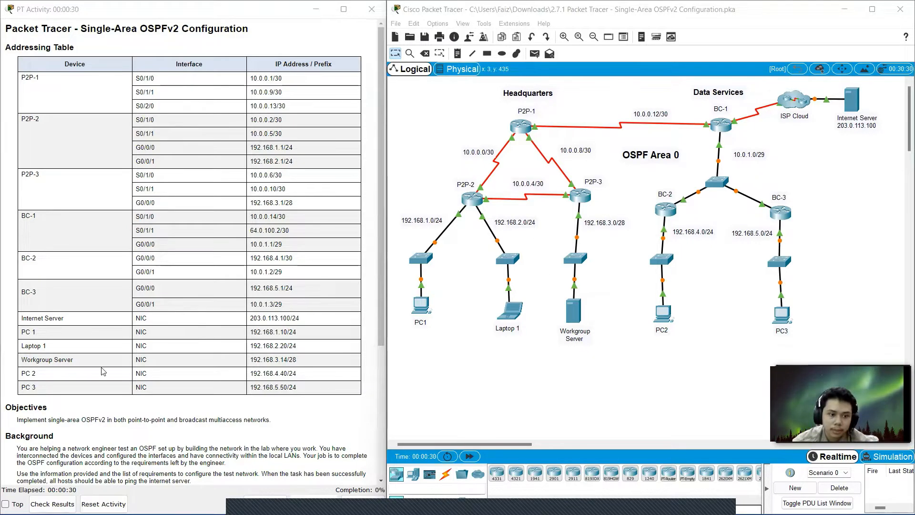
# Open router P2P-1's command line and enter privileged and global configuration mode.
pyautogui.scroll(-1, 101, 374)
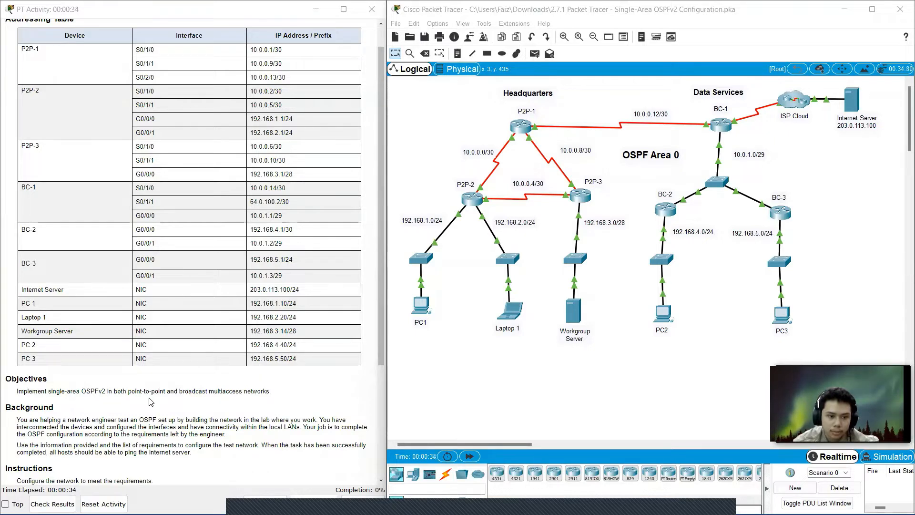
pyautogui.scroll(-6, 238, 393)
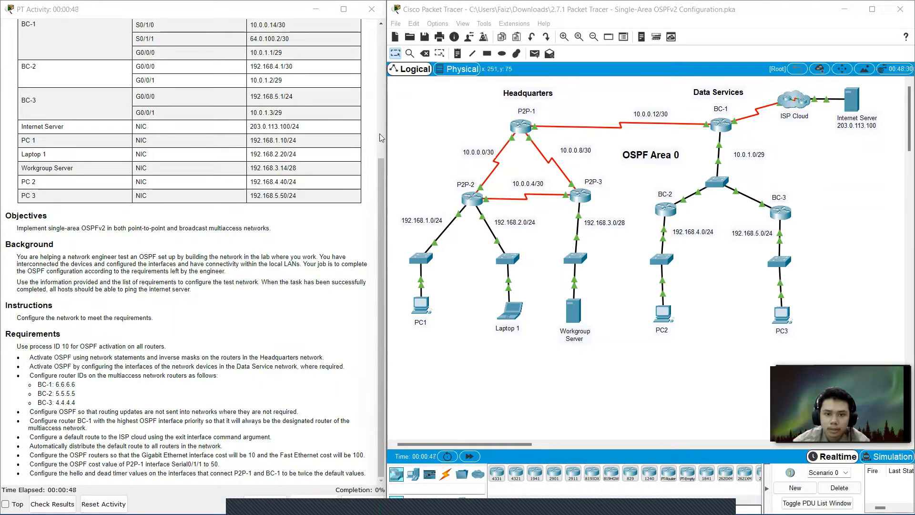
pyautogui.click(523, 125)
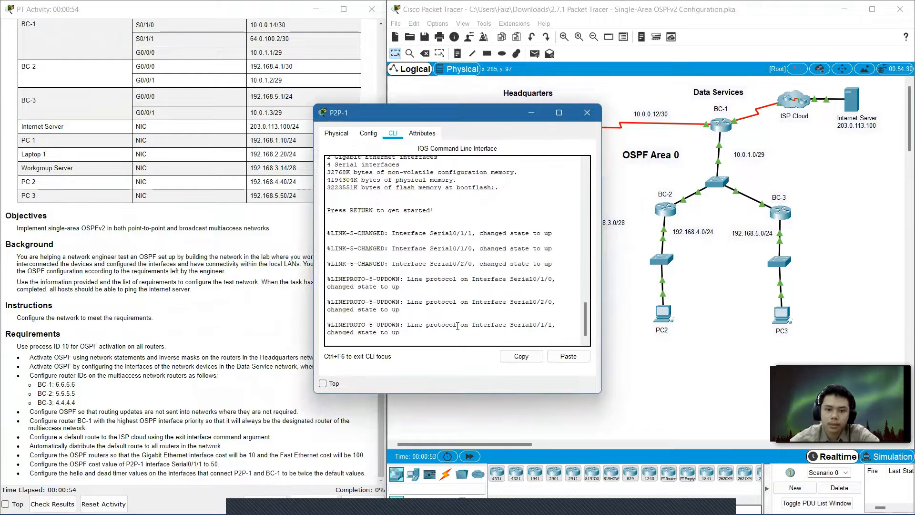
pyautogui.press('Return')
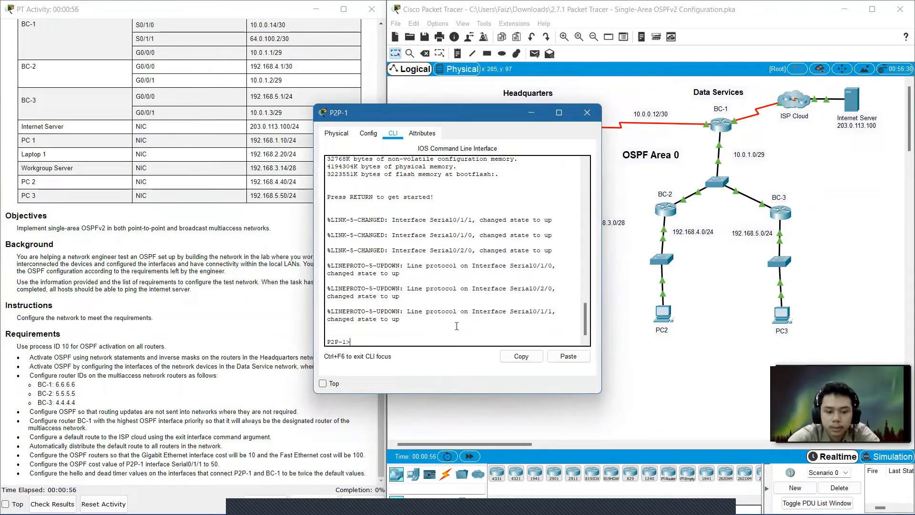
pyautogui.write('en')
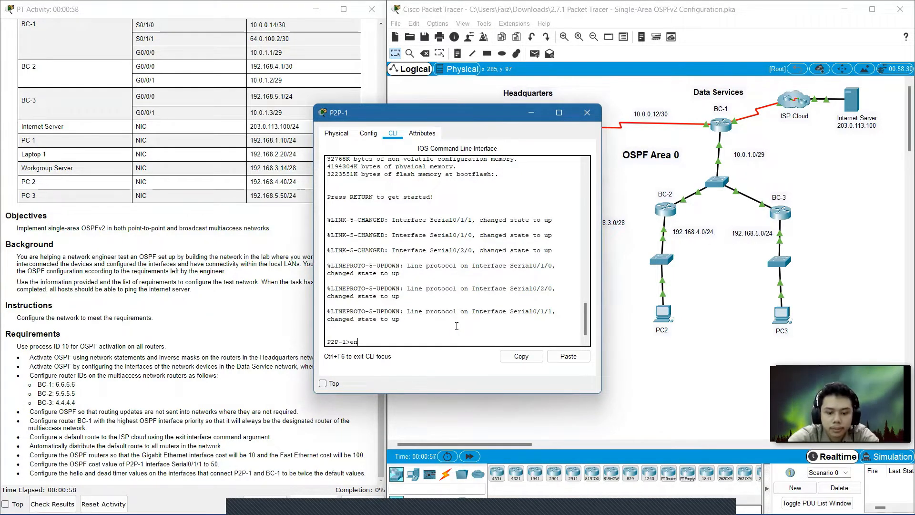
pyautogui.press('Return')
pyautogui.write('con')
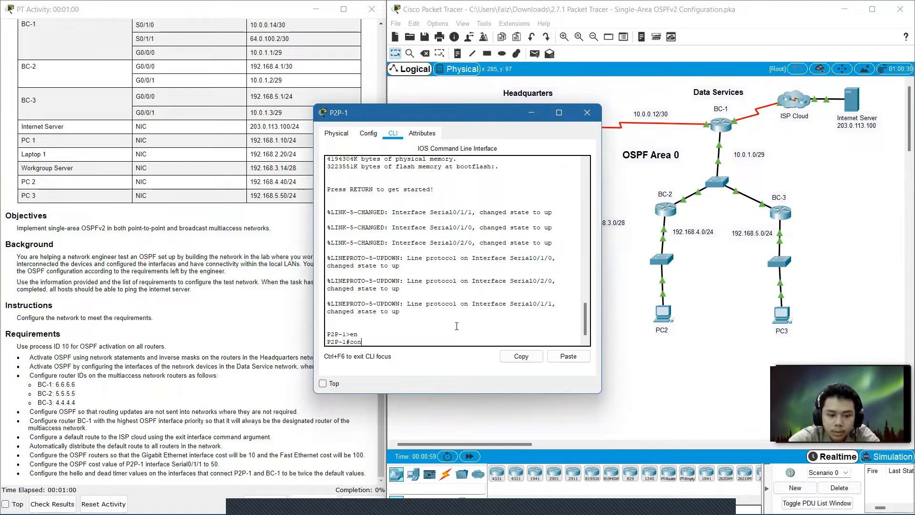
pyautogui.write('f t')
pyautogui.press('Return')
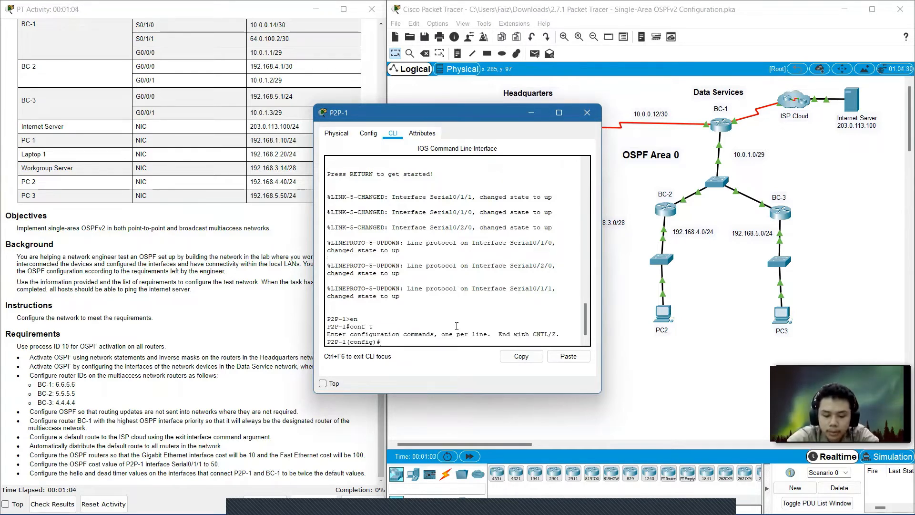
# Start OSPF routing process 10 on P2P-1.
pyautogui.write('router')
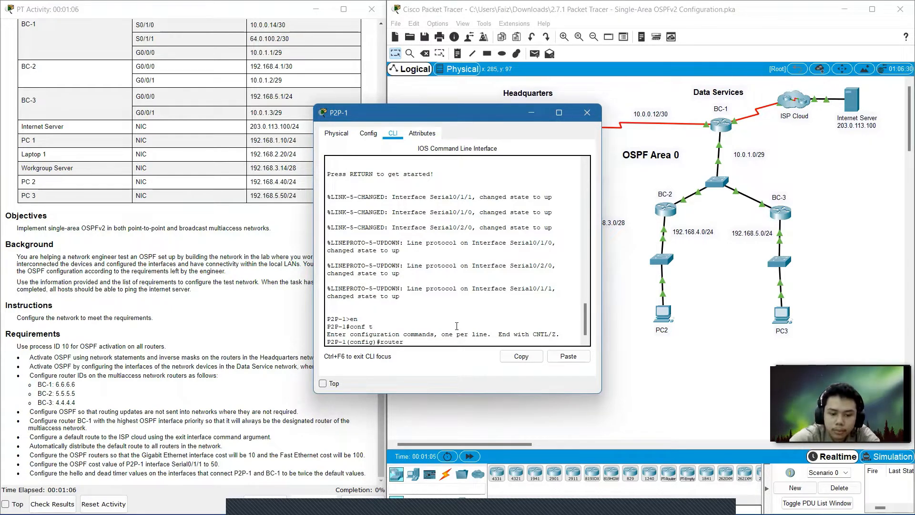
pyautogui.write(' osp')
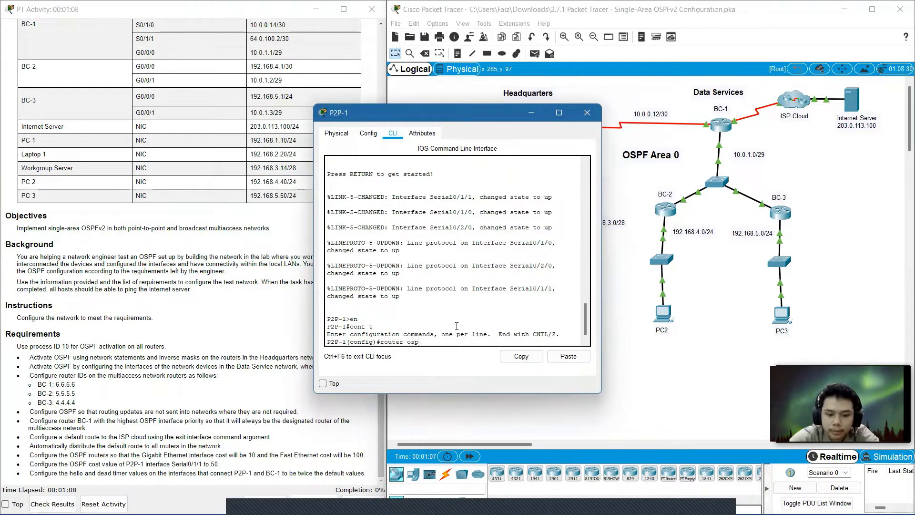
pyautogui.write('f10')
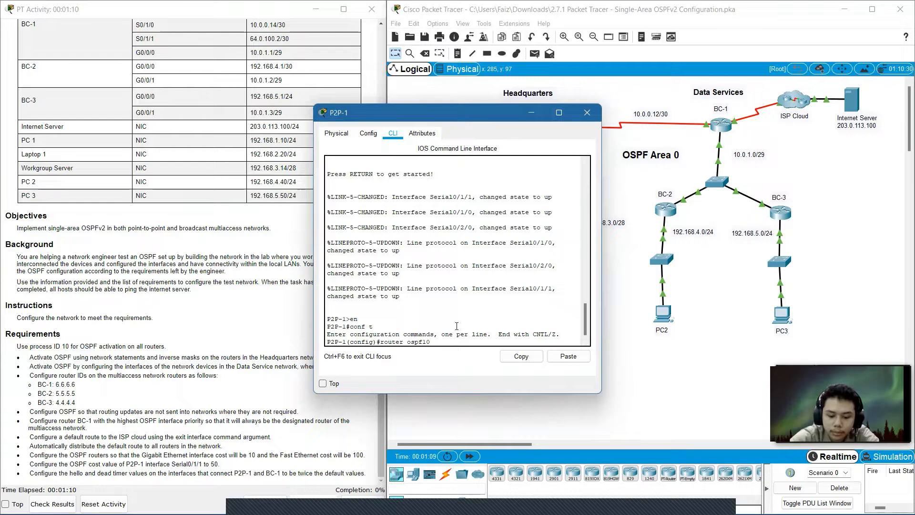
pyautogui.press('Return')
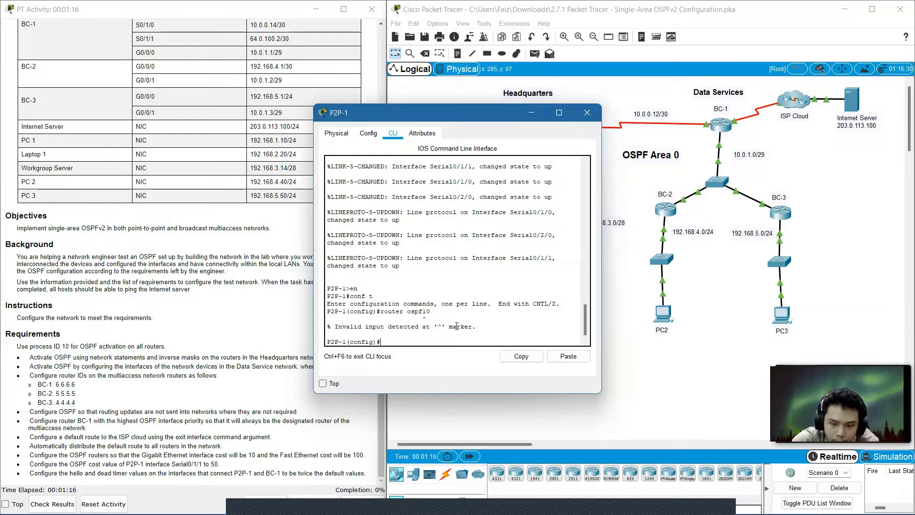
pyautogui.press('Up')
pyautogui.press('Left')
pyautogui.press('Left')
pyautogui.press('Return')
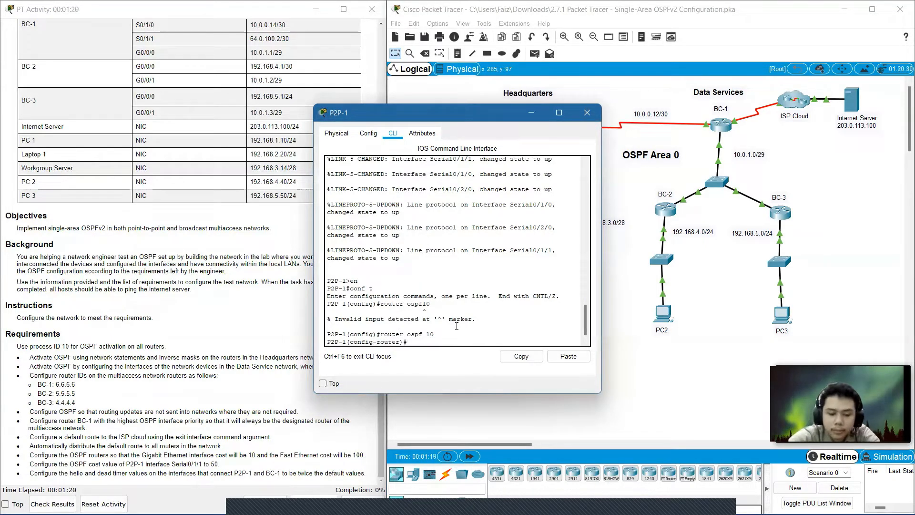
# Advertise network 10.0.0.0 with wildcard 0.0.0.3 in area 0.
pyautogui.write('netwo')
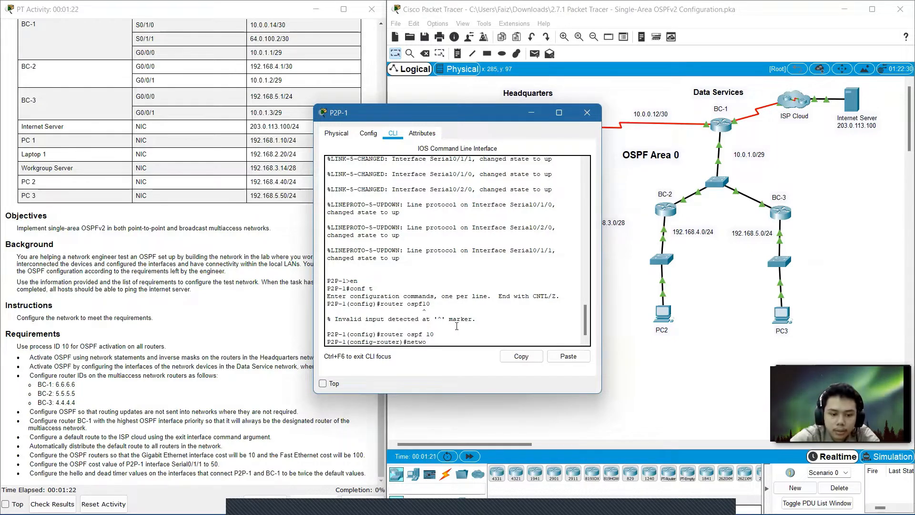
pyautogui.write('rk')
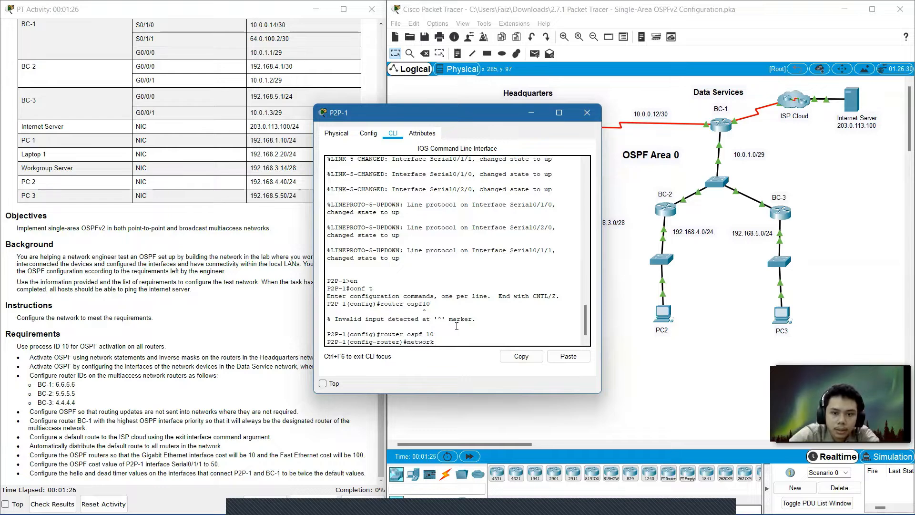
pyautogui.write(' 10.0.0')
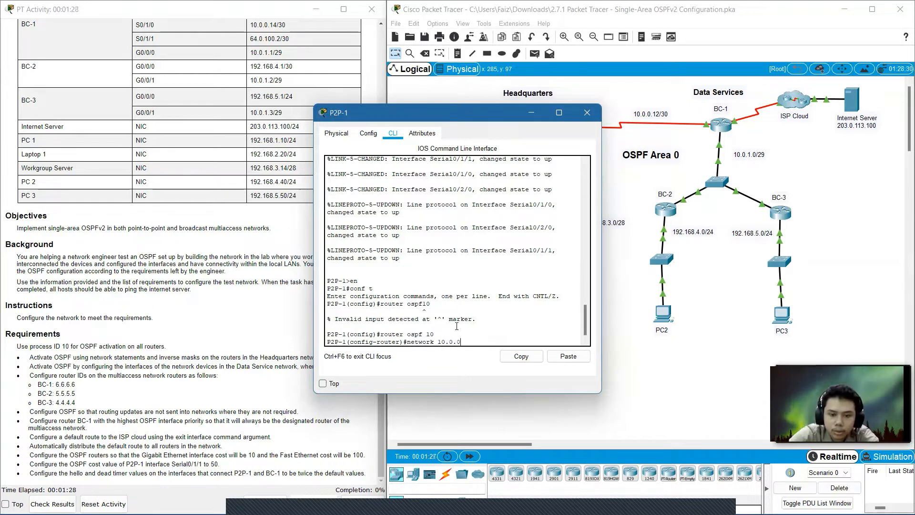
pyautogui.write('.0')
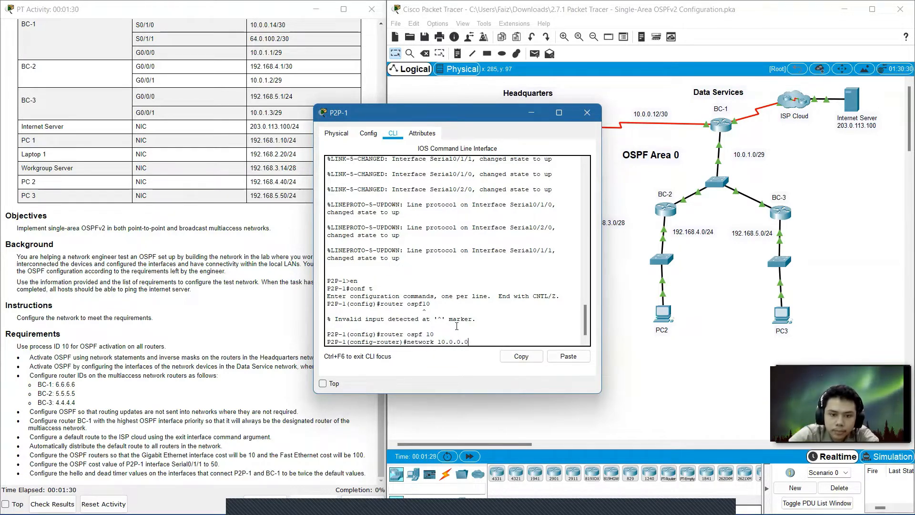
pyautogui.write(' 0.0.')
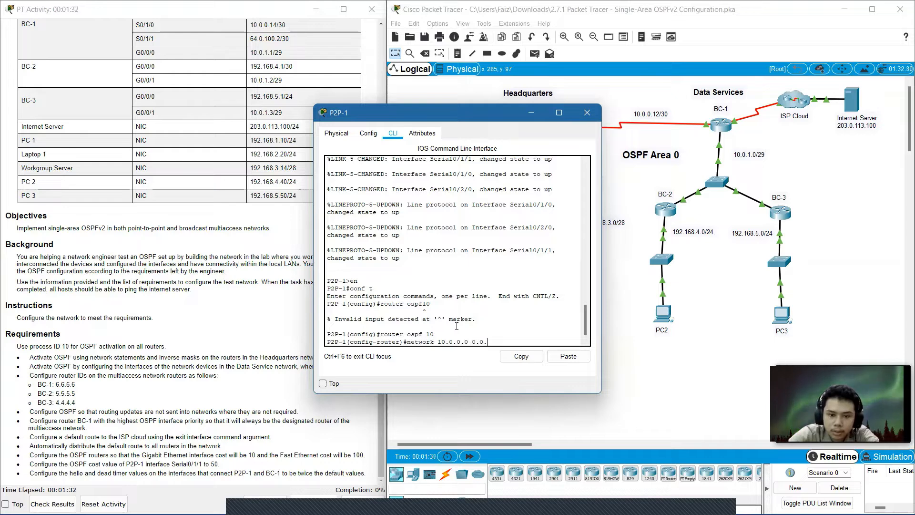
pyautogui.write('0.3')
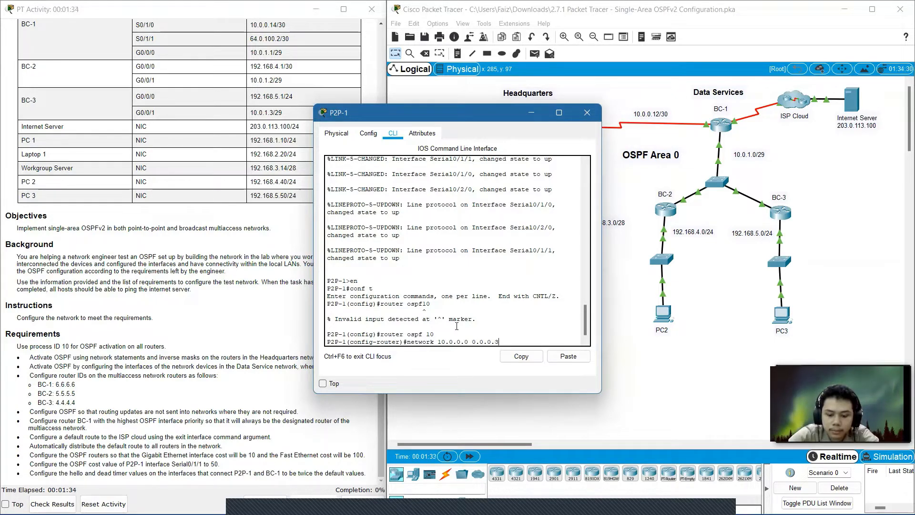
pyautogui.write(' area')
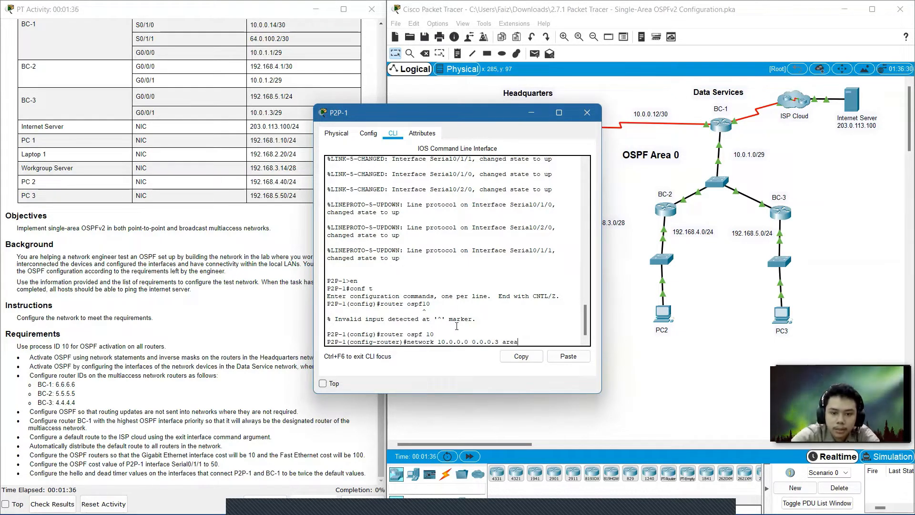
pyautogui.write(' 0')
pyautogui.press('Return')
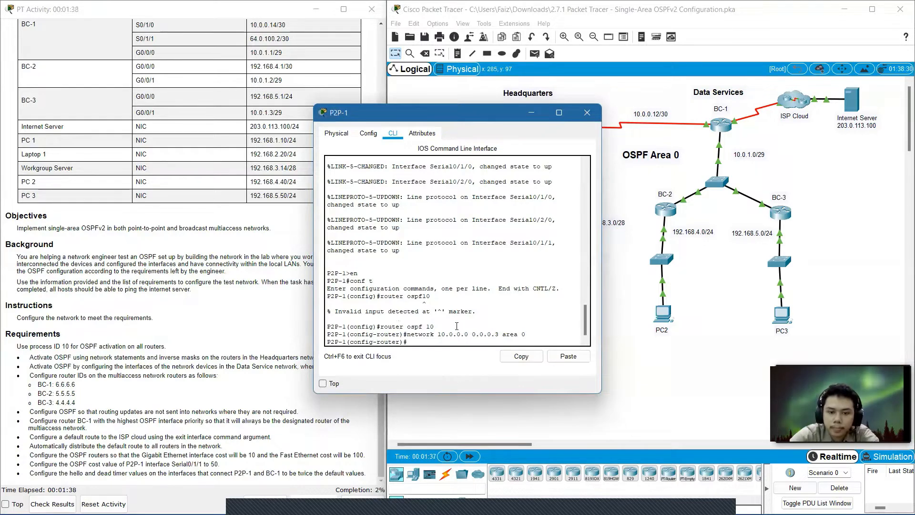
# Advertise network 10.0.0.8 with wildcard 0.0.0.3 in area 0.
pyautogui.press('Up')
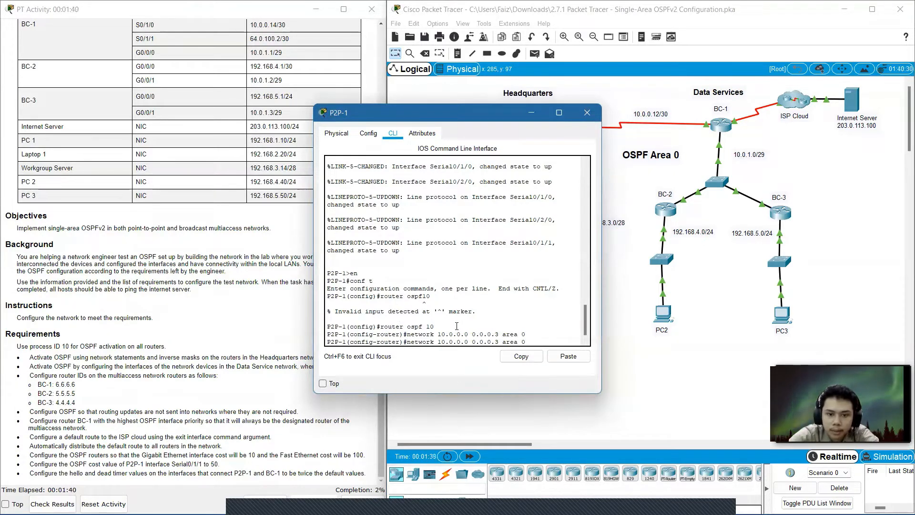
pyautogui.press('Left')
pyautogui.press('Left')
pyautogui.press('Left')
pyautogui.press('Left')
pyautogui.press('Left')
pyautogui.press('Left')
pyautogui.press('Left')
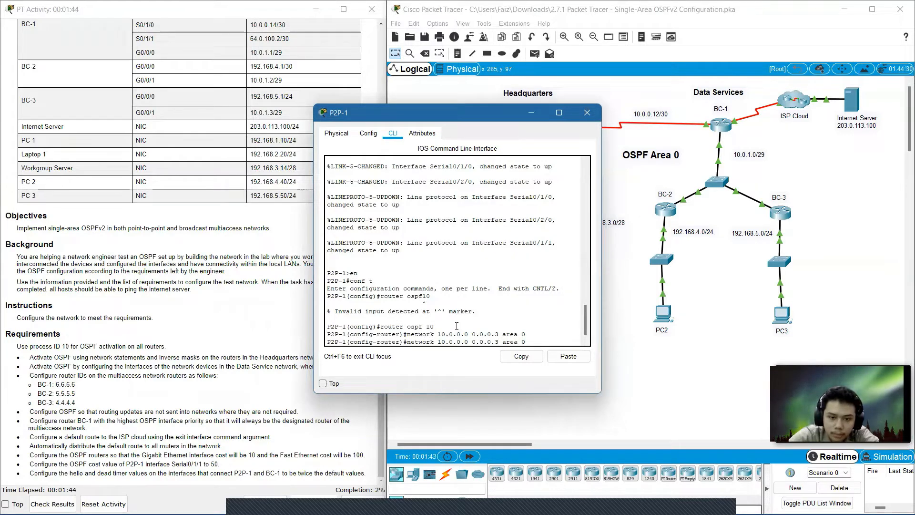
pyautogui.press('Left')
pyautogui.press('Left')
pyautogui.press('Left')
pyautogui.press('Left')
pyautogui.press('Left')
pyautogui.press('Left')
pyautogui.press('Left')
pyautogui.press('Left')
pyautogui.press('BackSpace')
pyautogui.write('8')
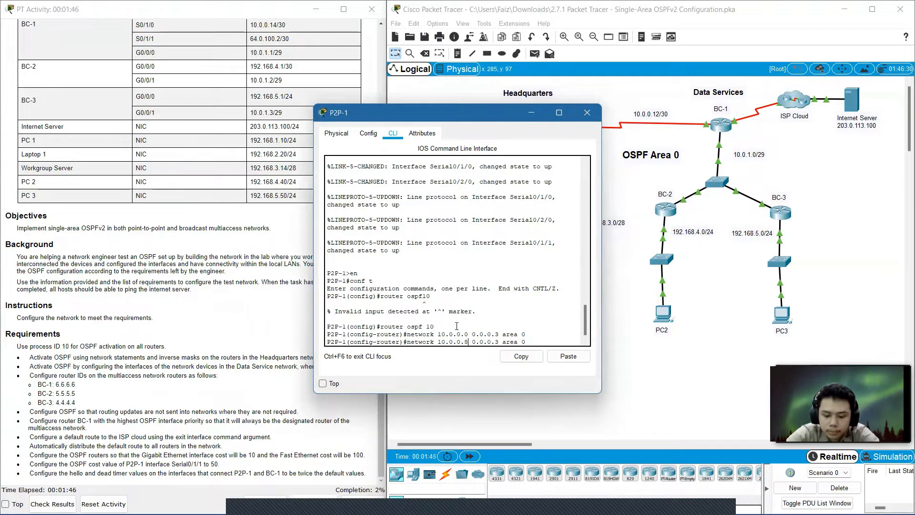
pyautogui.press('Return')
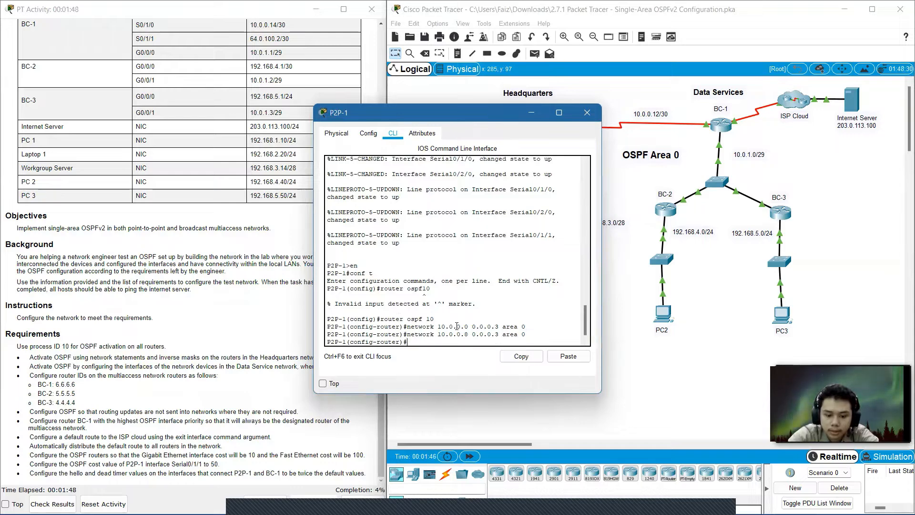
# Advertise network 10.0.0.12 with wildcard 0.0.0.3 in area 0, then close P2P-1's window.
pyautogui.press('Up')
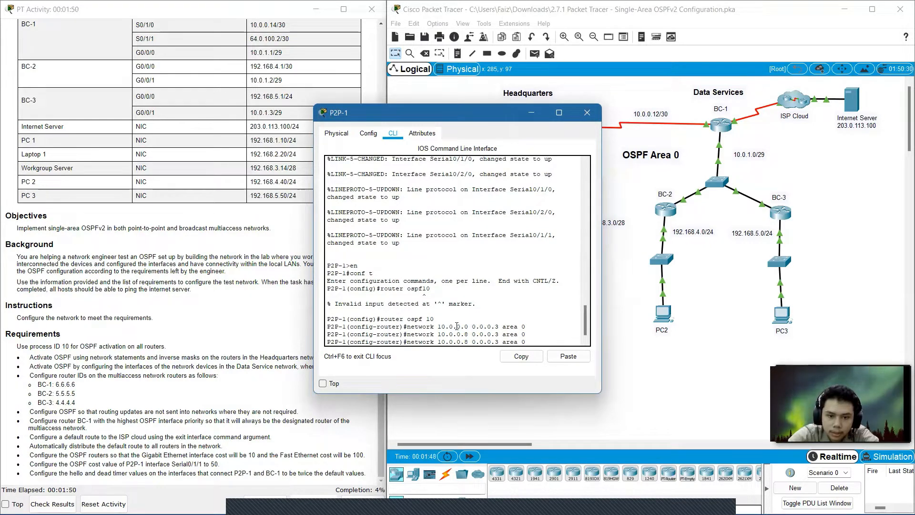
pyautogui.press('Left')
pyautogui.press('Left')
pyautogui.press('Left')
pyautogui.press('Left')
pyautogui.press('Left')
pyautogui.press('Left')
pyautogui.press('Left')
pyautogui.press('Left')
pyautogui.press('Left')
pyautogui.press('Left')
pyautogui.press('Left')
pyautogui.press('Left')
pyautogui.press('Left')
pyautogui.press('Left')
pyautogui.press('Left')
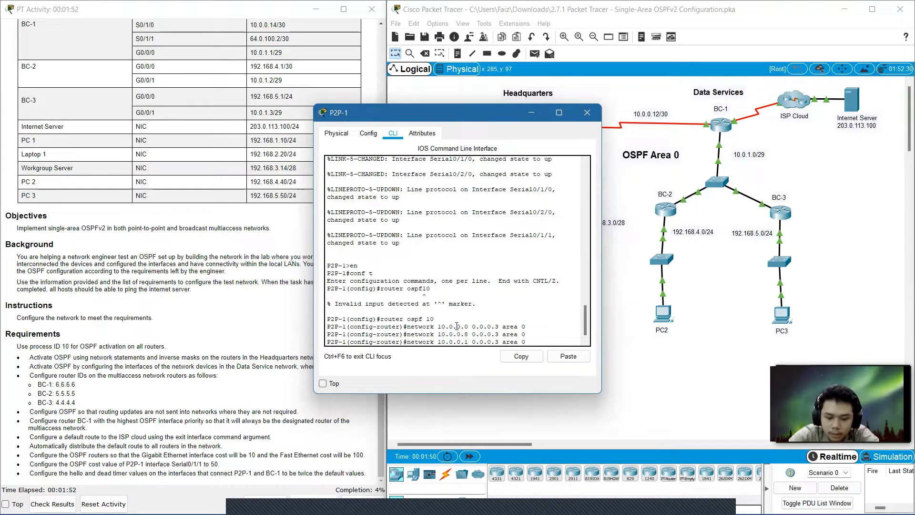
pyautogui.press('BackSpace')
pyautogui.write('12')
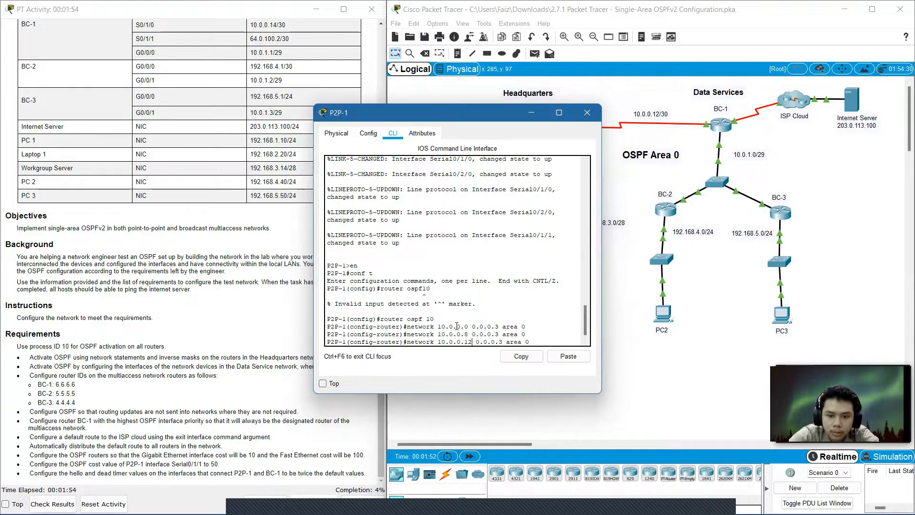
pyautogui.press('Return')
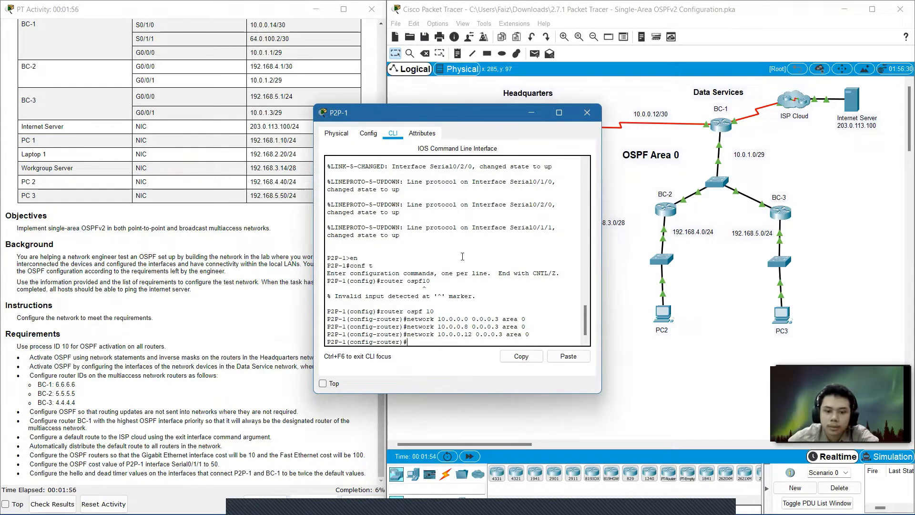
pyautogui.moveTo(446, 107); pyautogui.dragTo(359, 92)
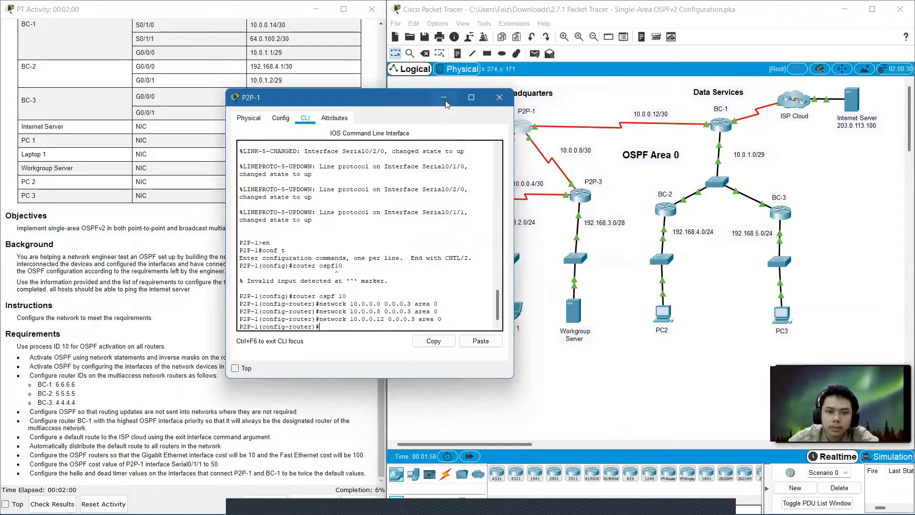
pyautogui.click(499, 98)
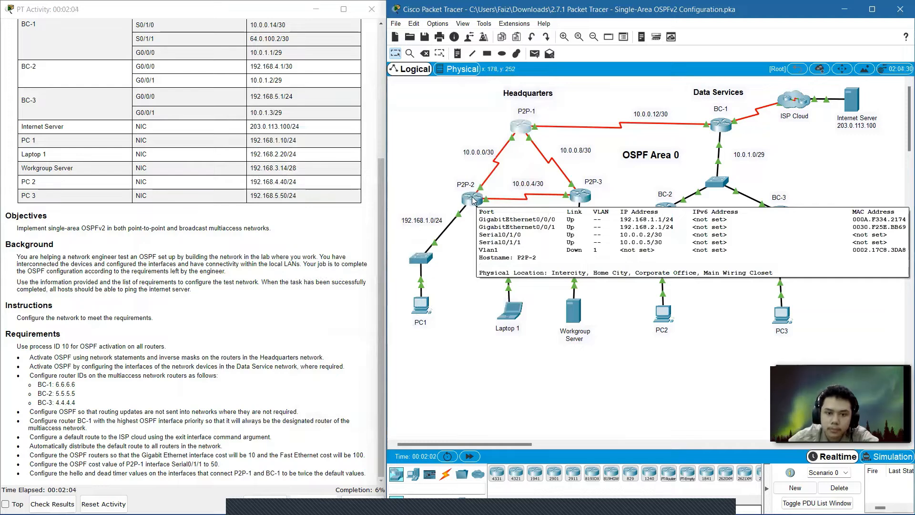
# Open router P2P-2's command line and enter privileged and global configuration mode.
pyautogui.click(478, 201)
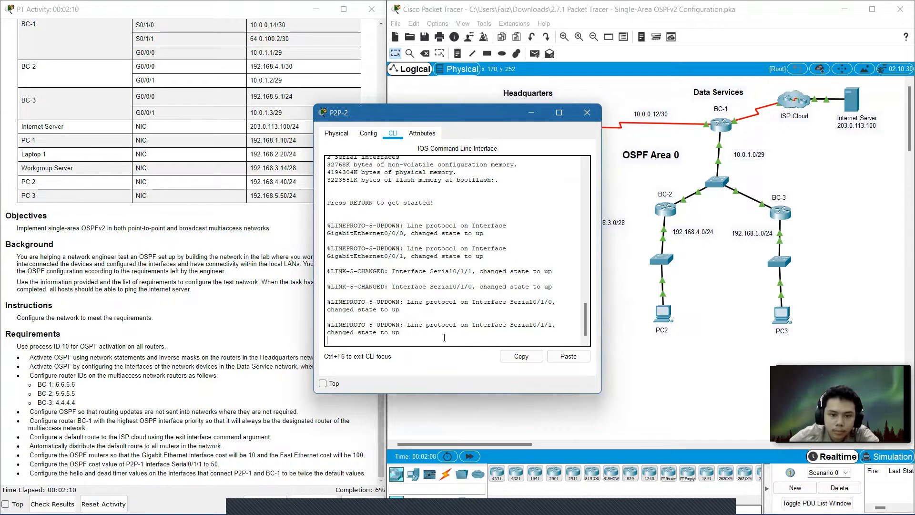
pyautogui.press('Return')
pyautogui.write('en')
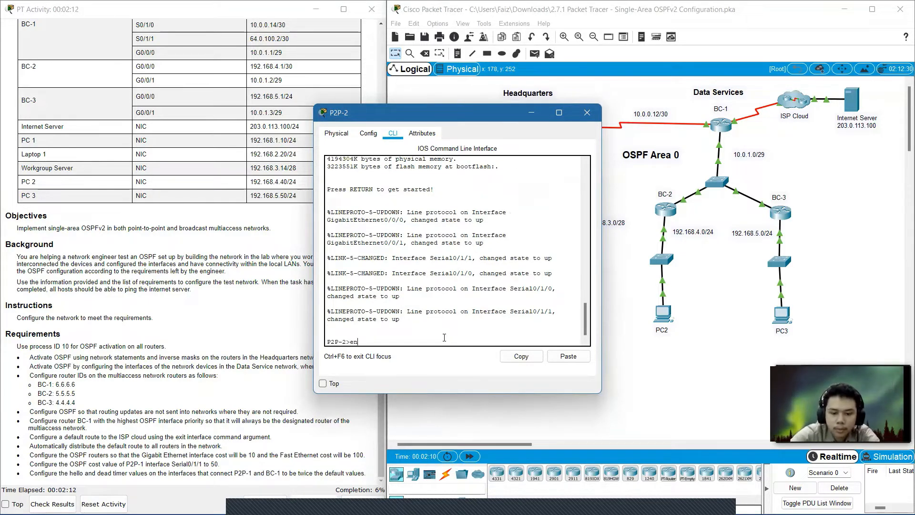
pyautogui.press('Return')
pyautogui.write('conf t')
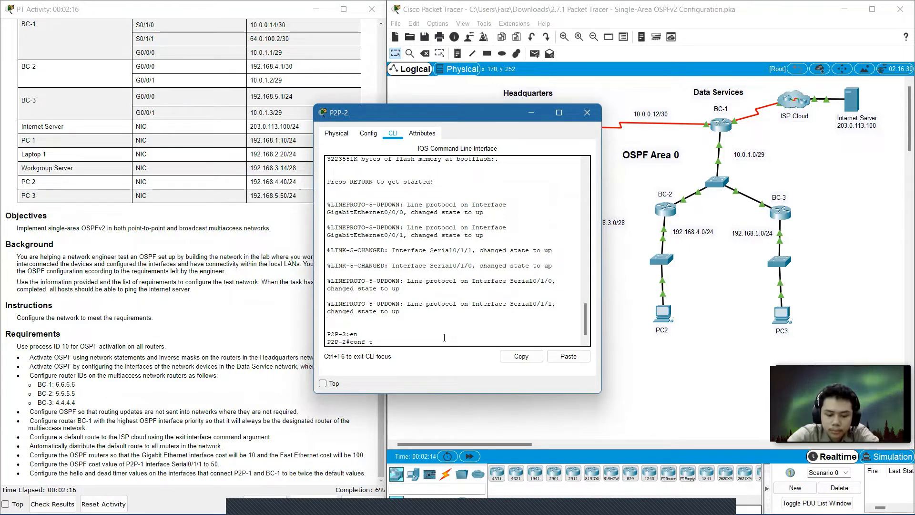
pyautogui.press('Return')
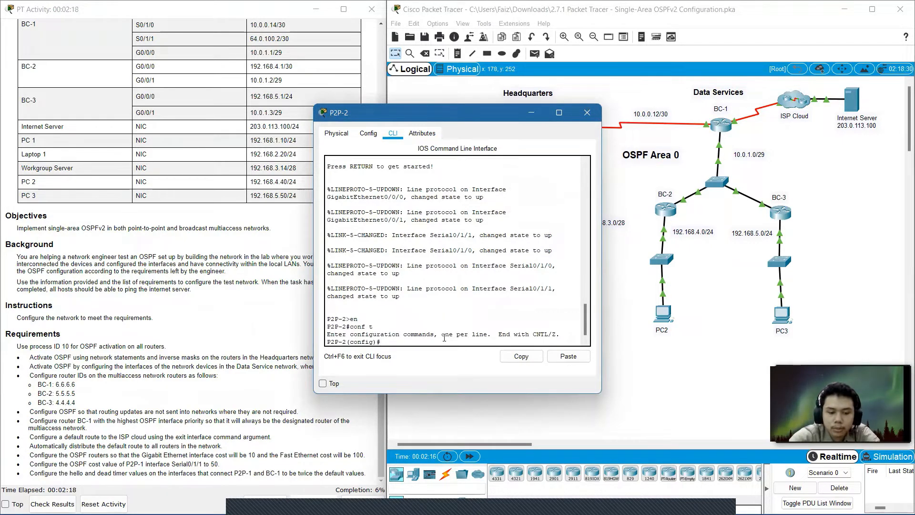
# Start OSPF process 10 on P2P-2 and advertise network 10.0.0.0 with wildcard 0.0.0.3 in area 0.
pyautogui.write('router o')
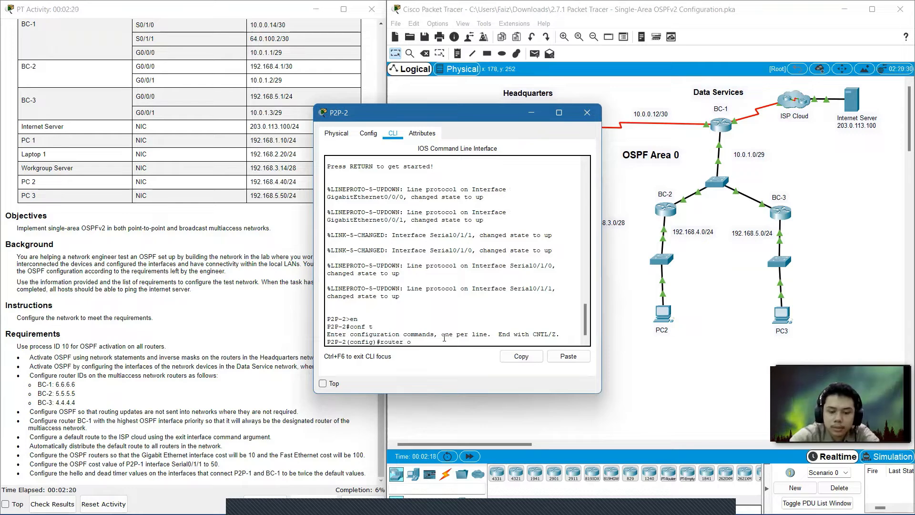
pyautogui.write('spf 10')
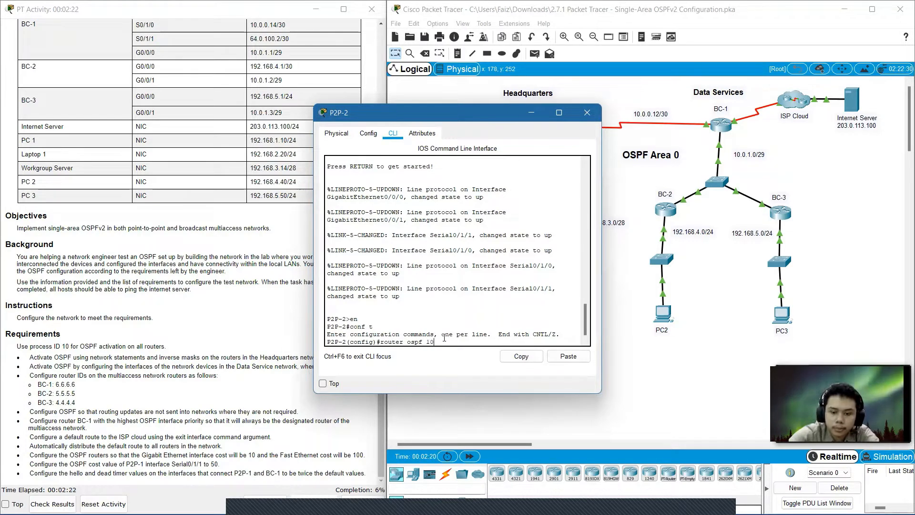
pyautogui.press('Return')
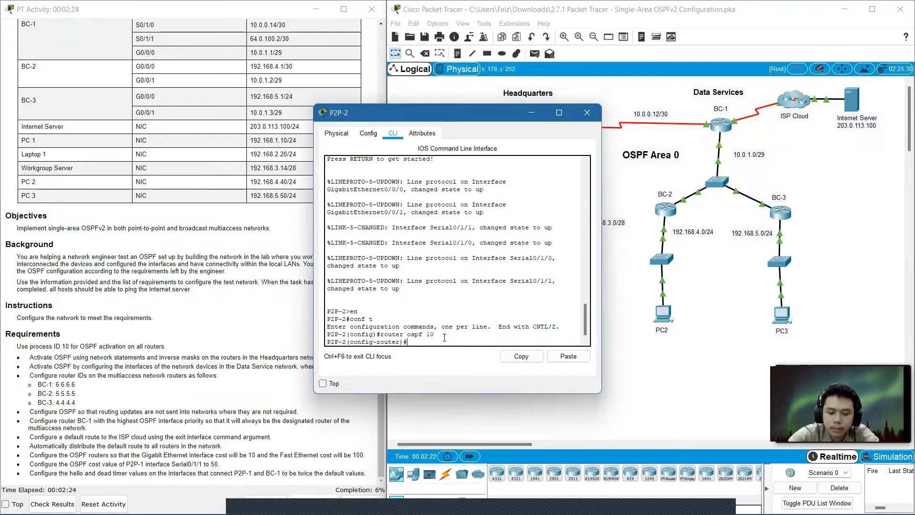
pyautogui.write('network')
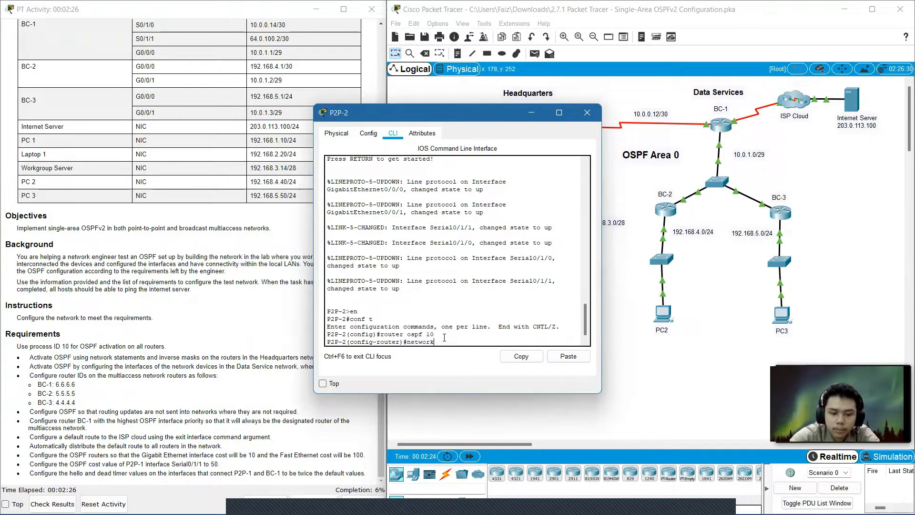
pyautogui.write(' 10.')
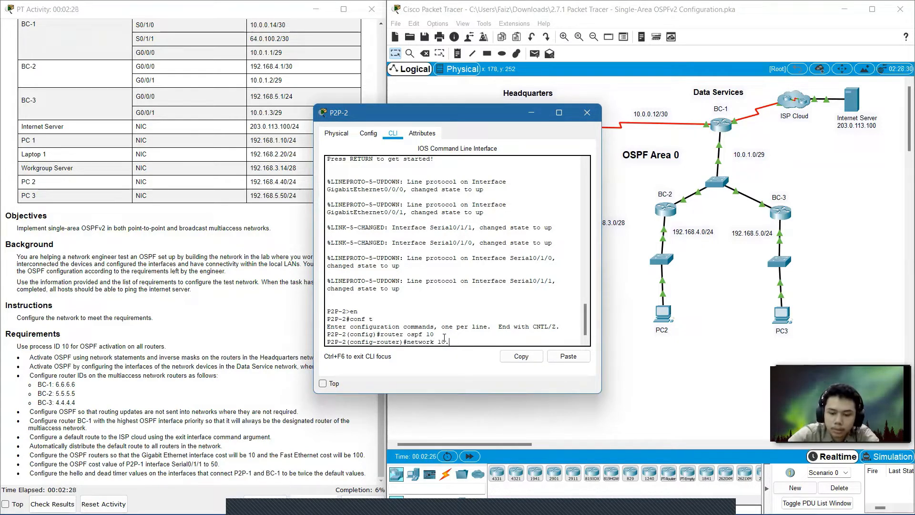
pyautogui.write('0.0.')
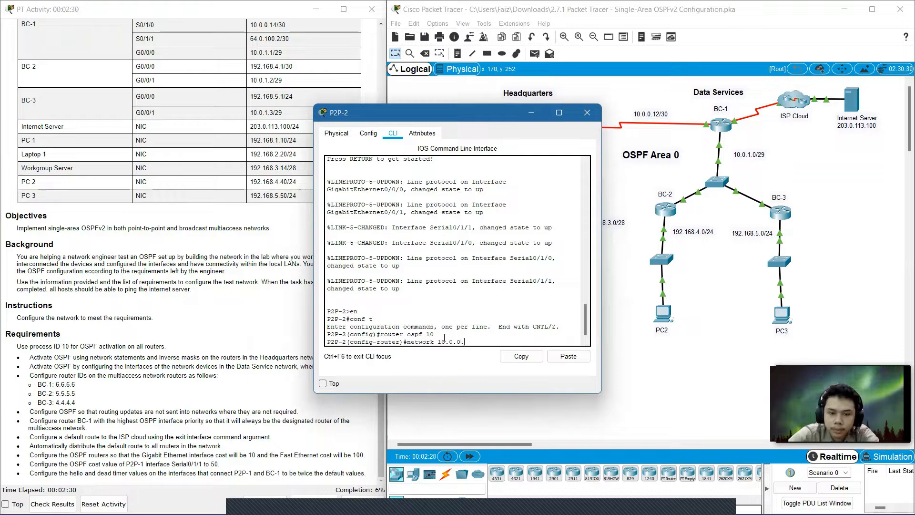
pyautogui.write('0')
pyautogui.write(' 0.0.0 0.0')
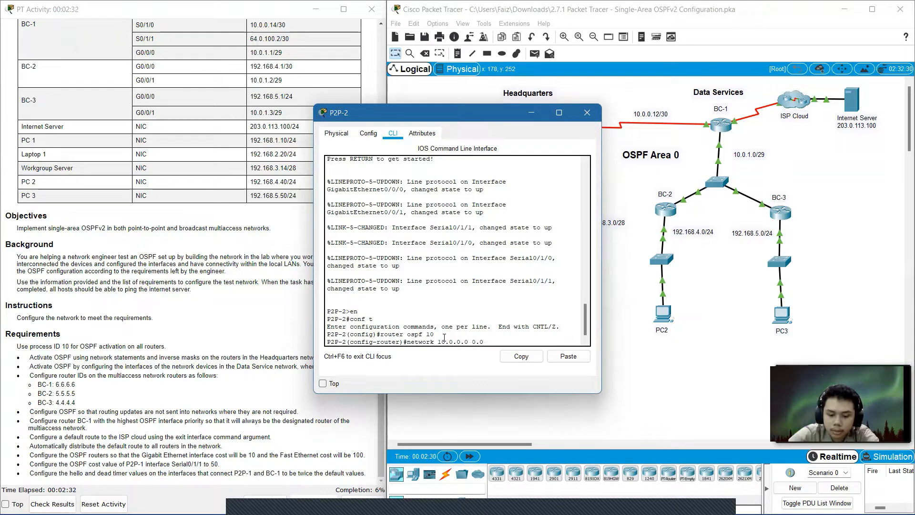
pyautogui.write('.0.')
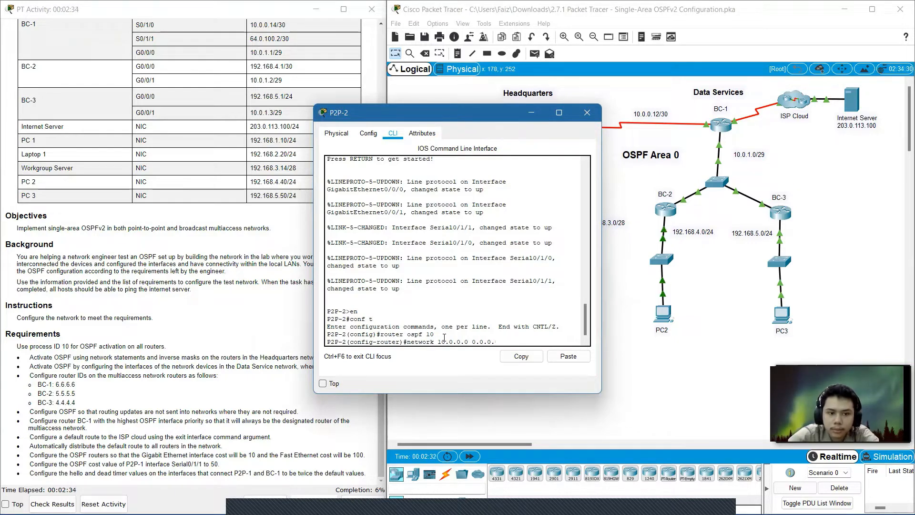
pyautogui.write('3 area 0')
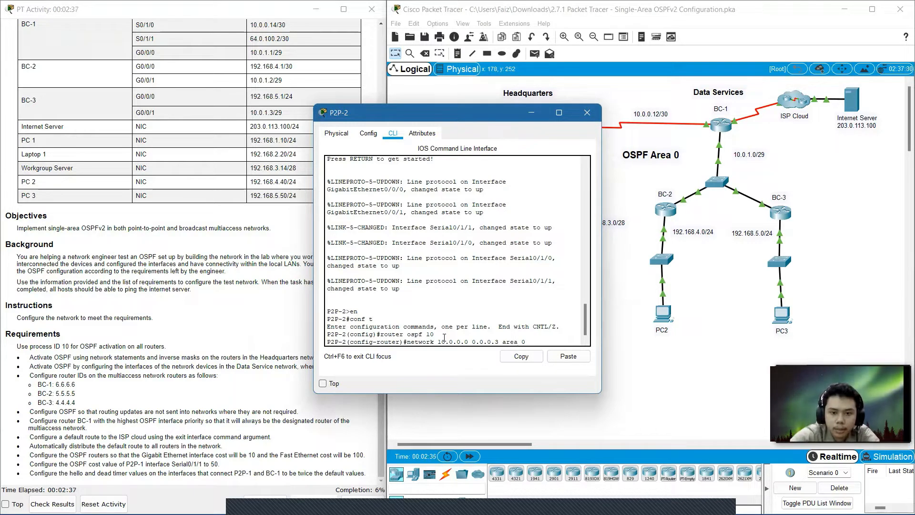
pyautogui.press('Return')
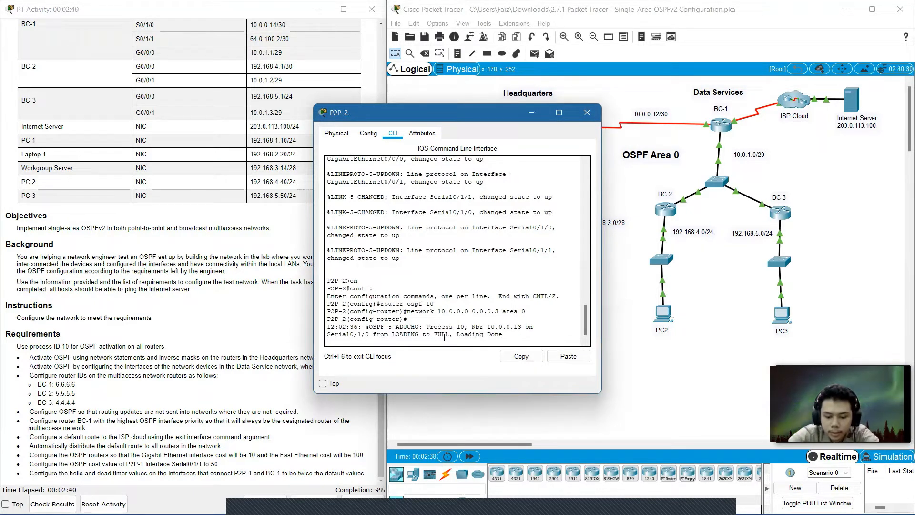
# Advertise network 10.0.0.4 with wildcard 0.0.0.3 in area 0.
pyautogui.press('Up')
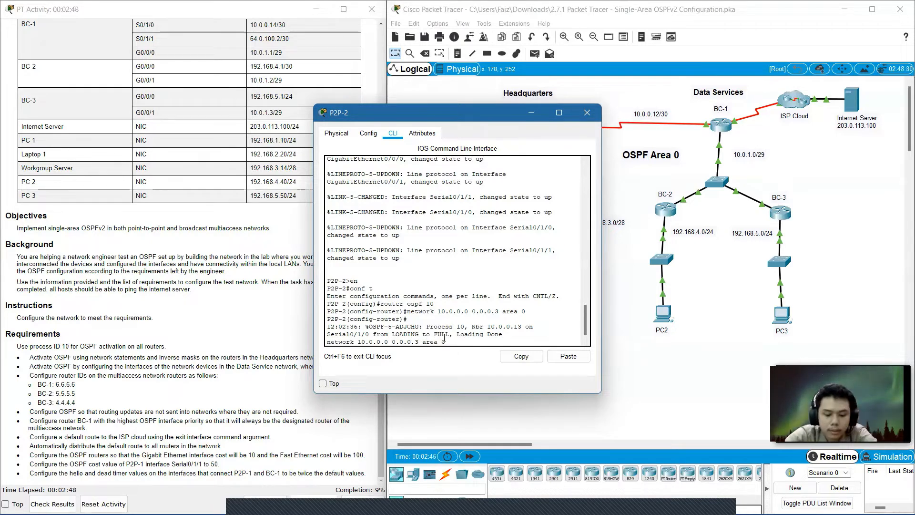
pyautogui.press('Left')
pyautogui.press('Left')
pyautogui.press('Left')
pyautogui.press('Left')
pyautogui.press('Left')
pyautogui.press('Left')
pyautogui.press('Left')
pyautogui.press('Left')
pyautogui.press('Left')
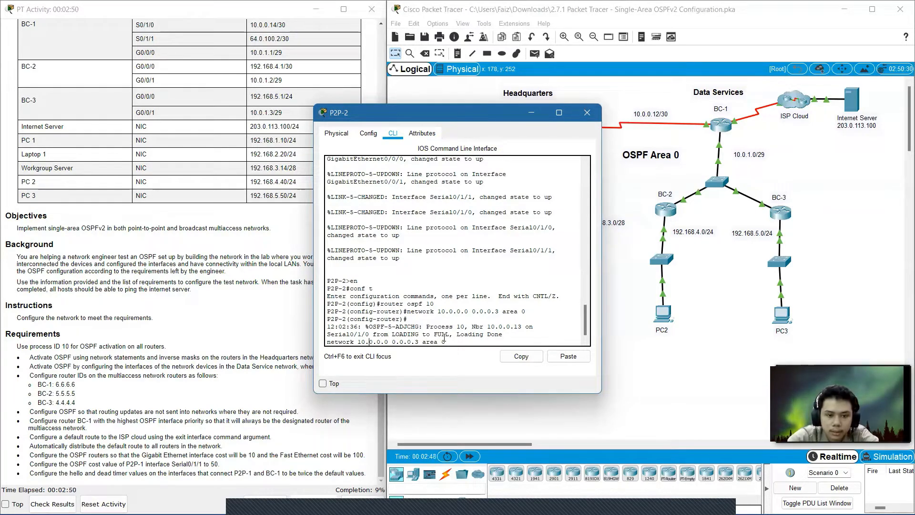
pyautogui.press('Right')
pyautogui.press('Right')
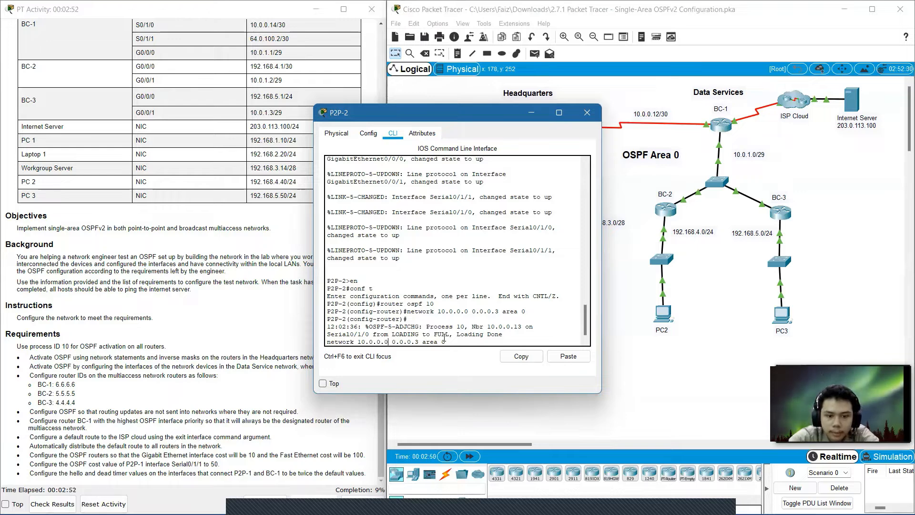
pyautogui.press('BackSpace')
pyautogui.write('4')
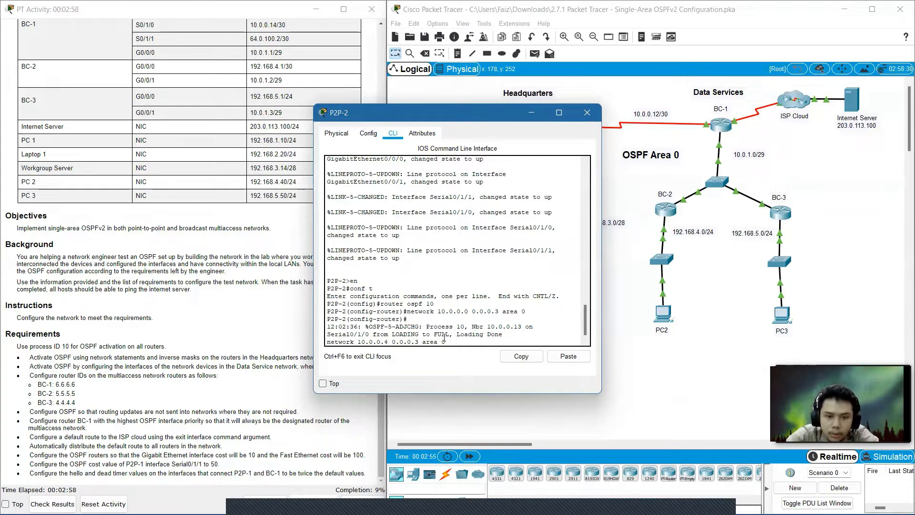
pyautogui.press('Return')
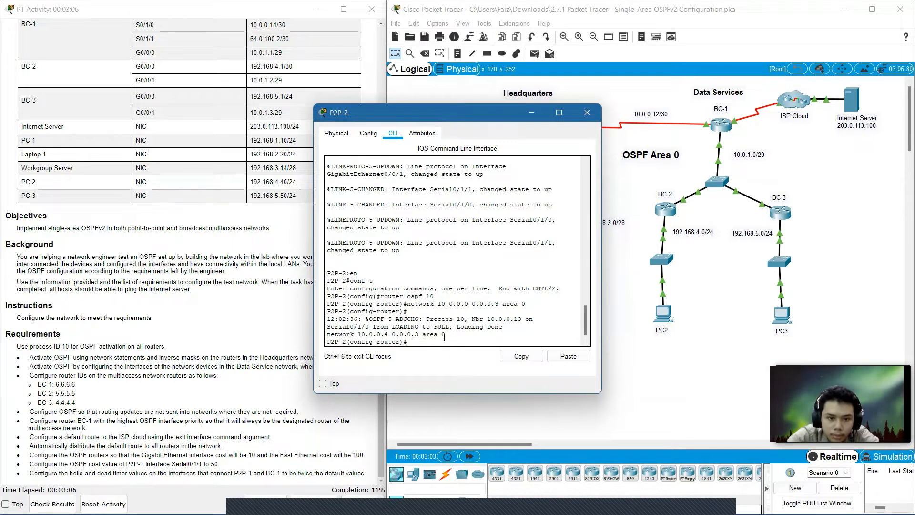
# Re-enter the network 10.0.0.4 0.0.0.3 area 0 statement.
pyautogui.press('Up')
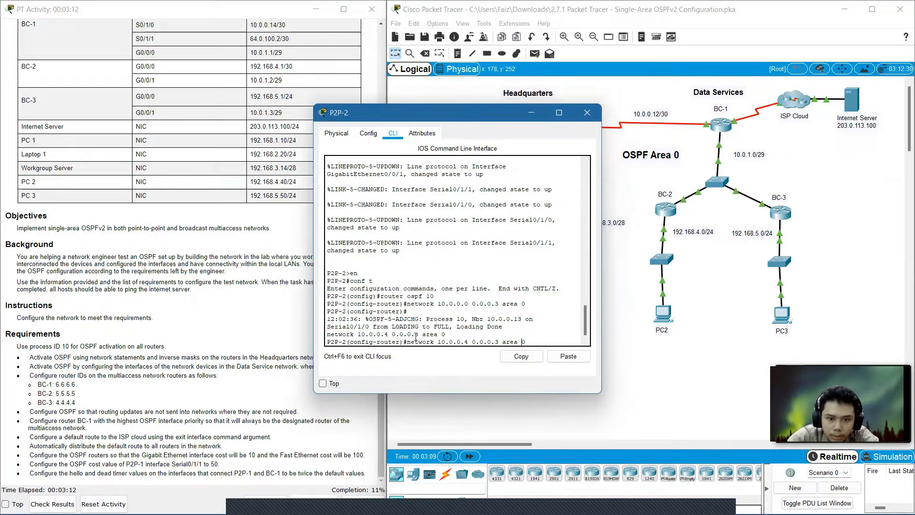
pyautogui.press('Left')
pyautogui.press('Left')
pyautogui.press('Left')
pyautogui.press('Left')
pyautogui.press('Left')
pyautogui.press('Left')
pyautogui.press('Left')
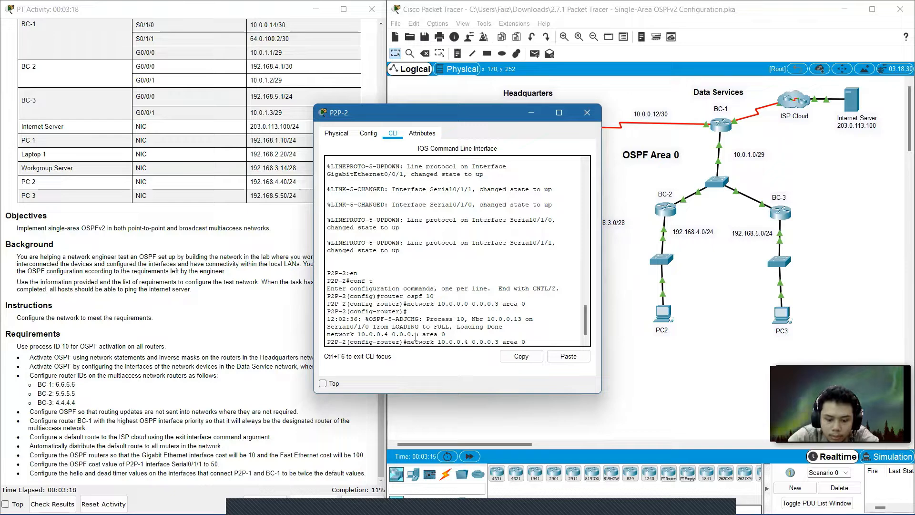
pyautogui.press('Return')
# Advertise network 192.168.1.0 with wildcard 0.0.0.255 in area 0.
pyautogui.press('Up')
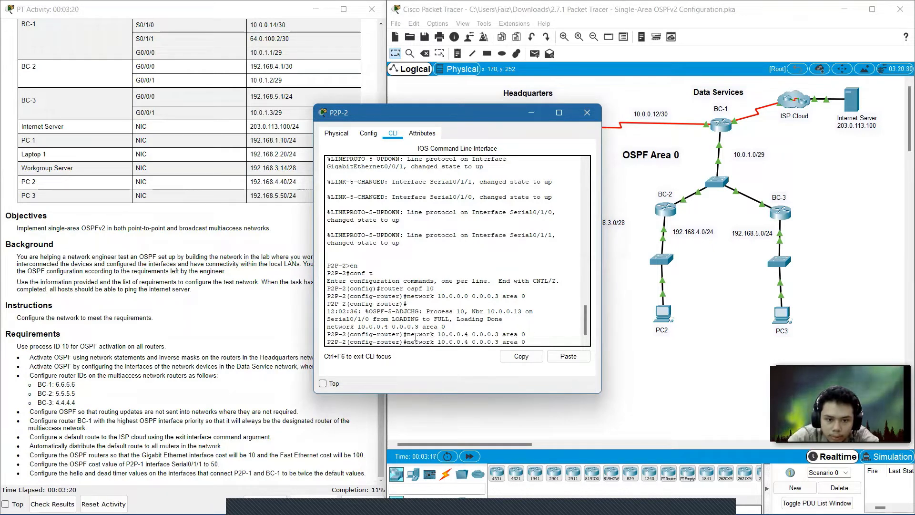
pyautogui.press('Left')
pyautogui.press('Left')
pyautogui.press('Left')
pyautogui.press('Left')
pyautogui.press('Left')
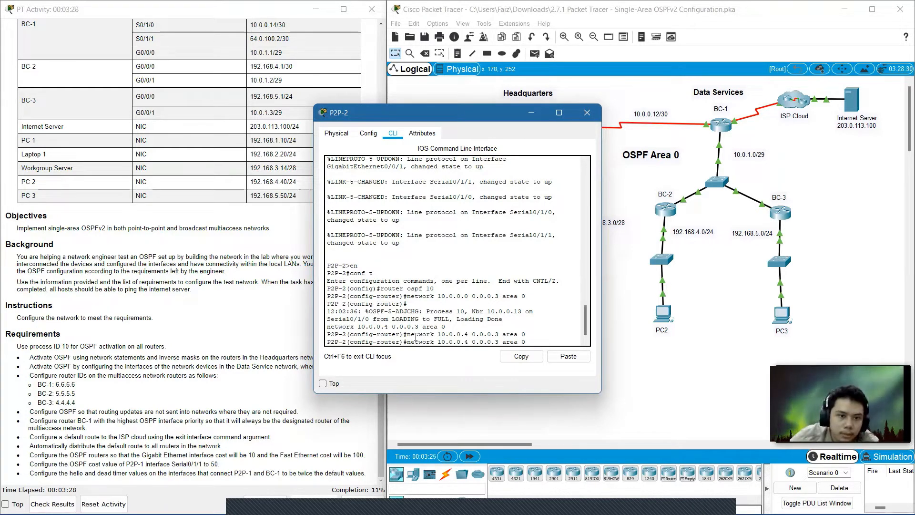
pyautogui.write('0')
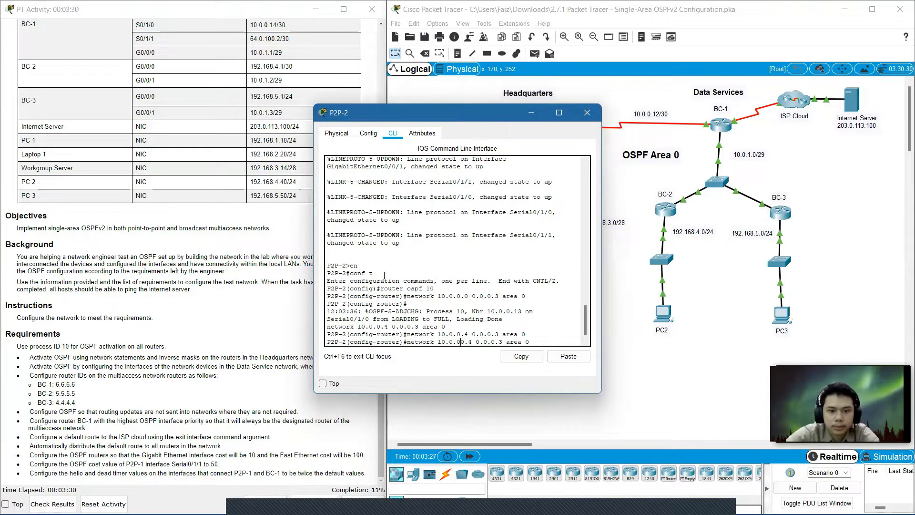
pyautogui.press('BackSpace')
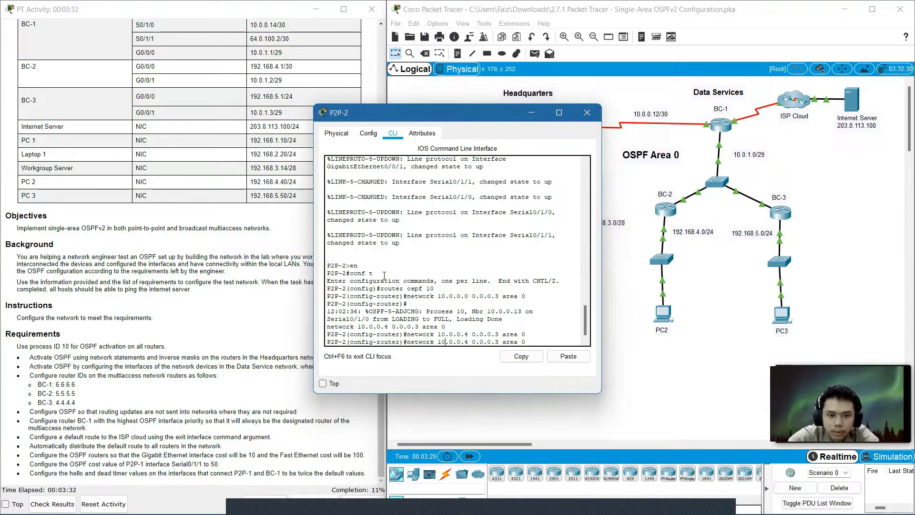
pyautogui.press('BackSpace')
pyautogui.write('92')
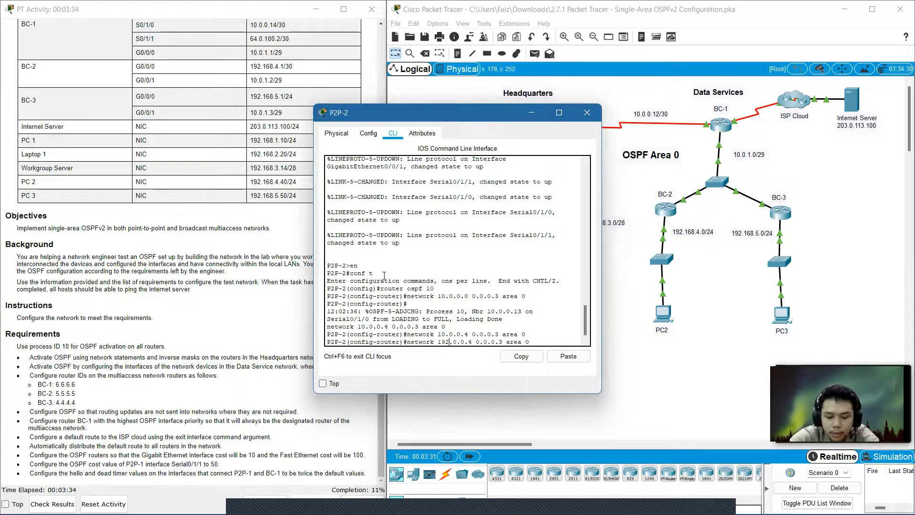
pyautogui.press('BackSpace')
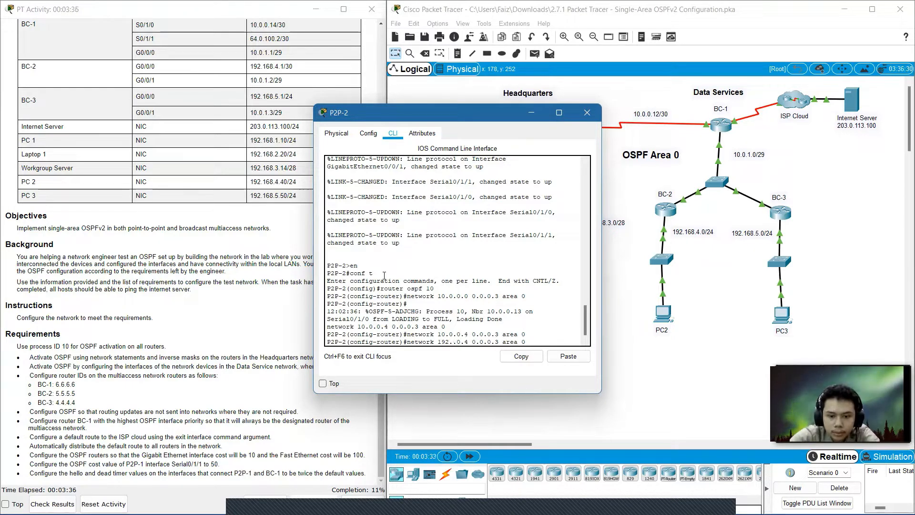
pyautogui.write('168')
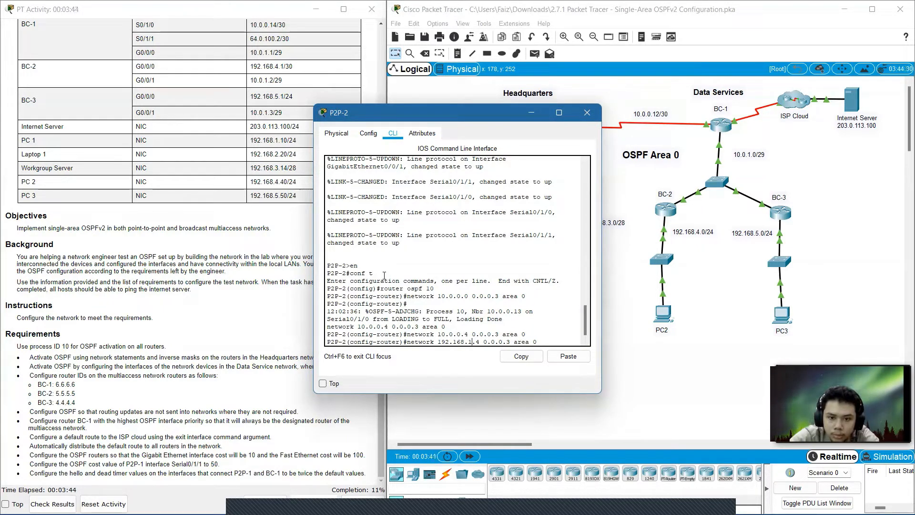
pyautogui.press('BackSpace')
pyautogui.write('0')
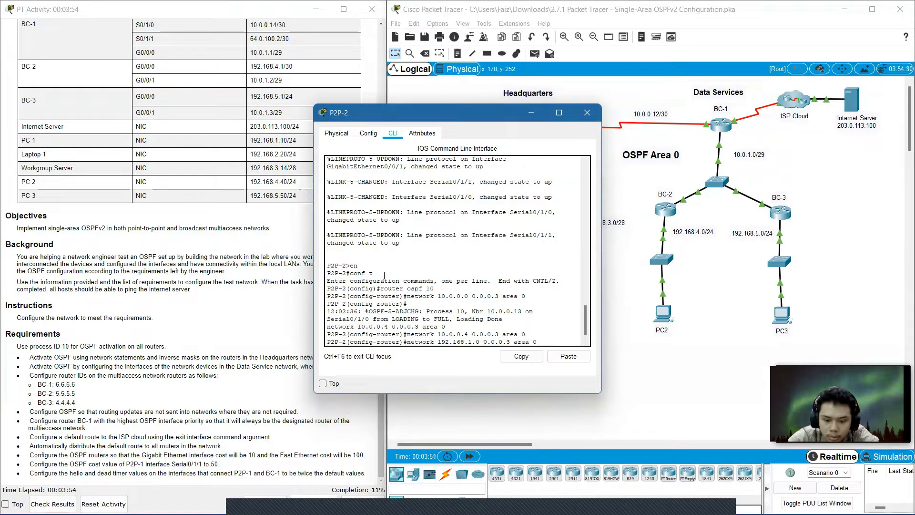
pyautogui.press('Right')
pyautogui.press('Right')
pyautogui.press('BackSpace')
pyautogui.write('255')
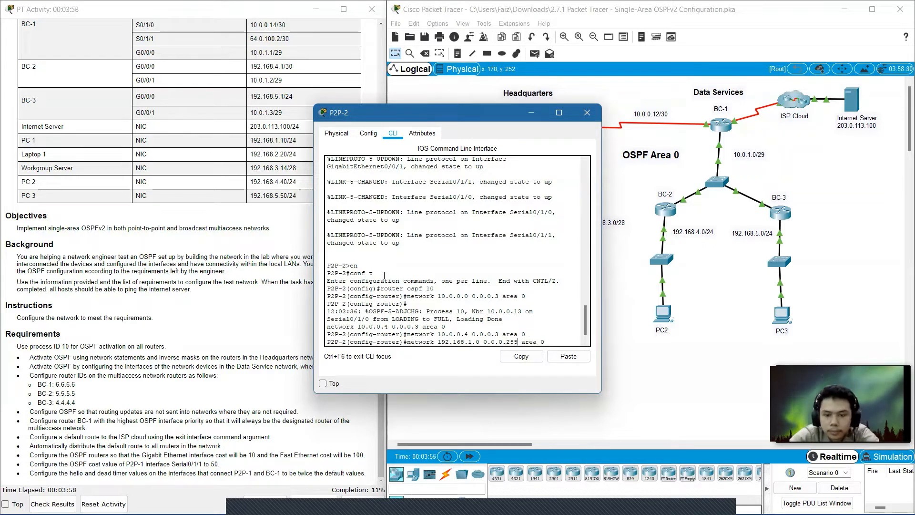
pyautogui.press('Return')
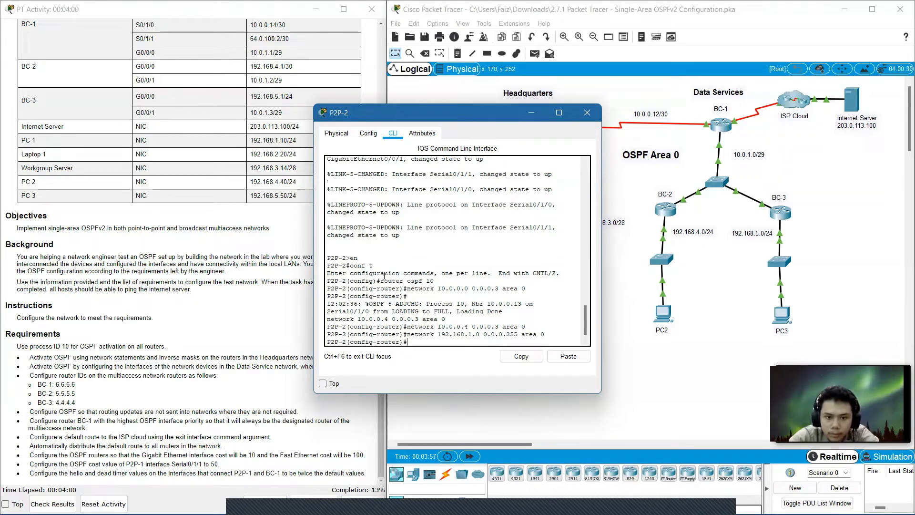
# Advertise network 192.168.2.0 with wildcard 0.0.0.255 in area 0, then close P2P-2's window.
pyautogui.press('Up')
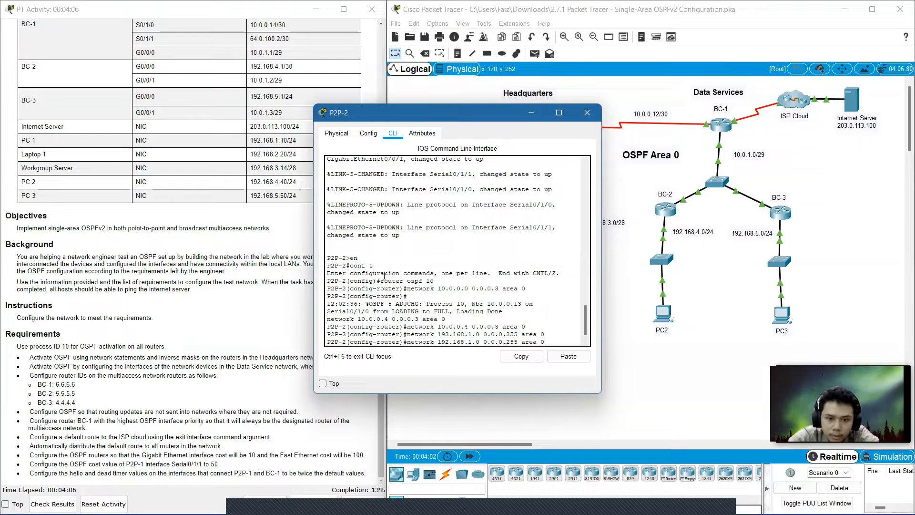
pyautogui.press('BackSpace')
pyautogui.write('2')
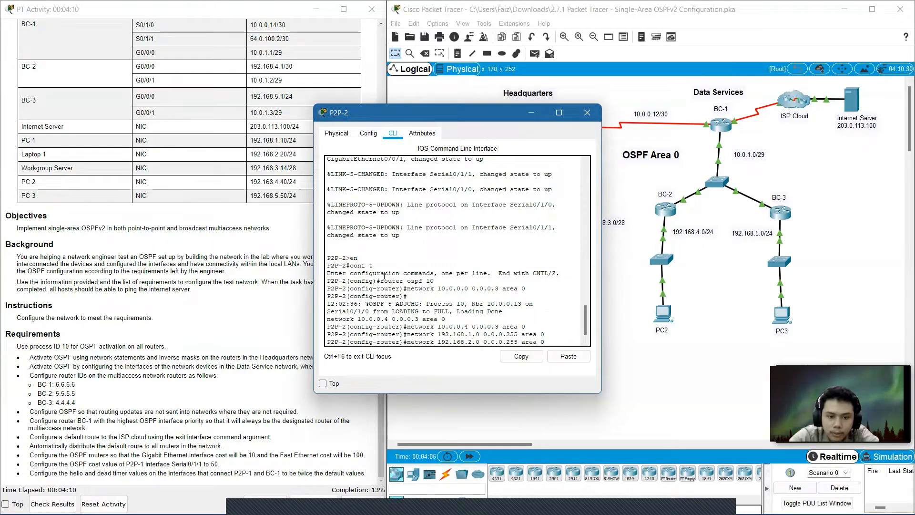
pyautogui.press('Return')
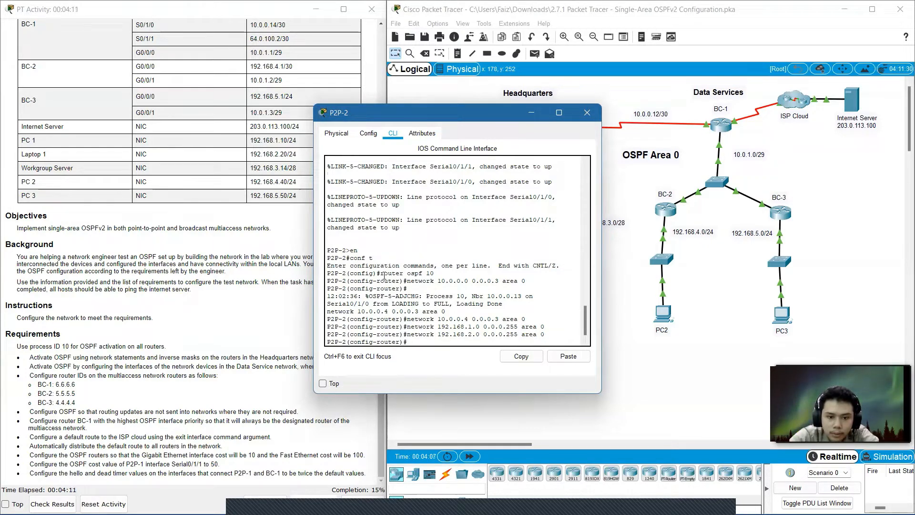
pyautogui.click(587, 115)
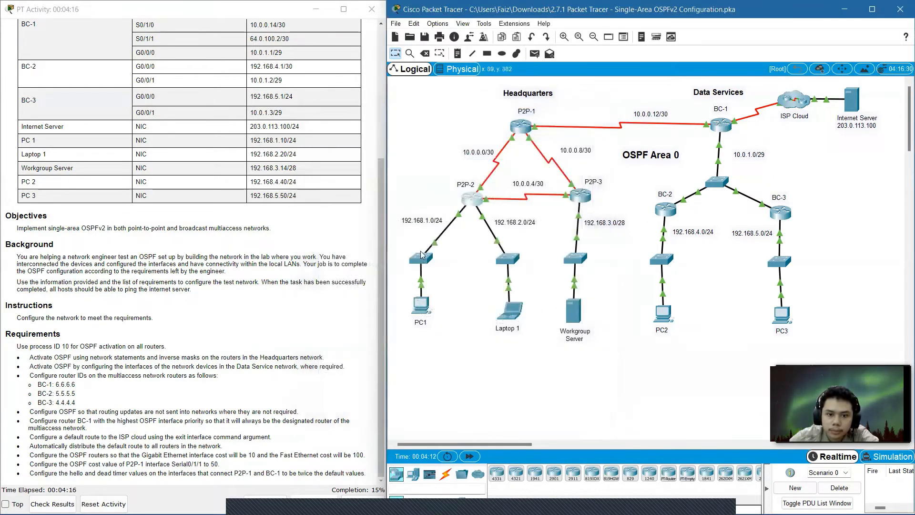
# Open router P2P-3's command line and enter privileged and global configuration mode.
pyautogui.click(581, 196)
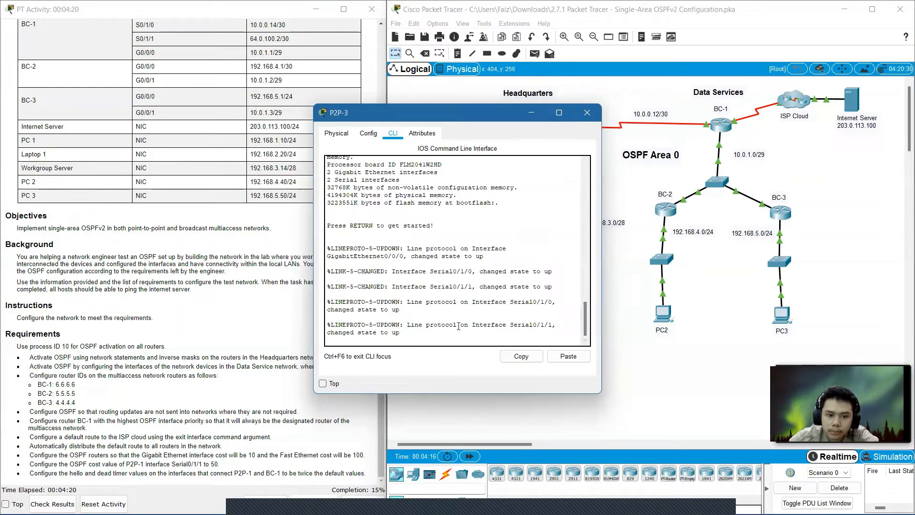
pyautogui.press('Return')
pyautogui.write('en')
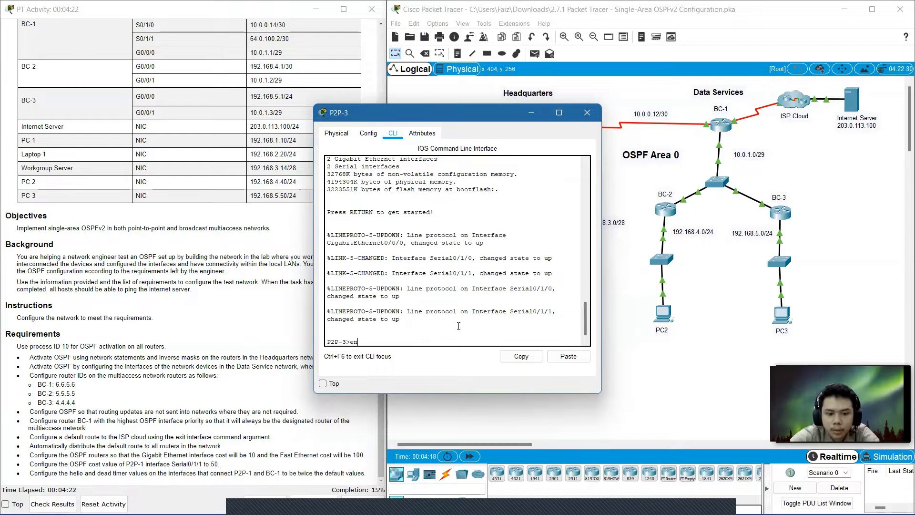
pyautogui.press('Return')
pyautogui.write('con')
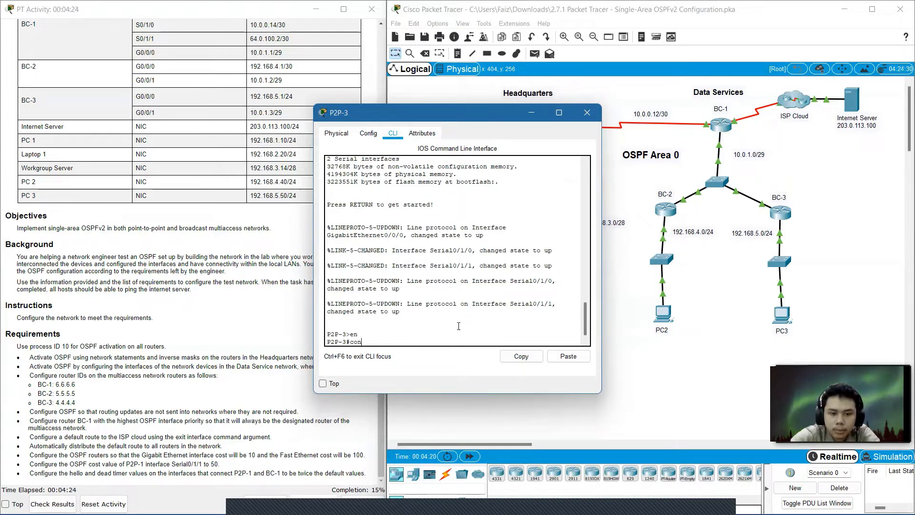
pyautogui.write('f t')
pyautogui.press('Return')
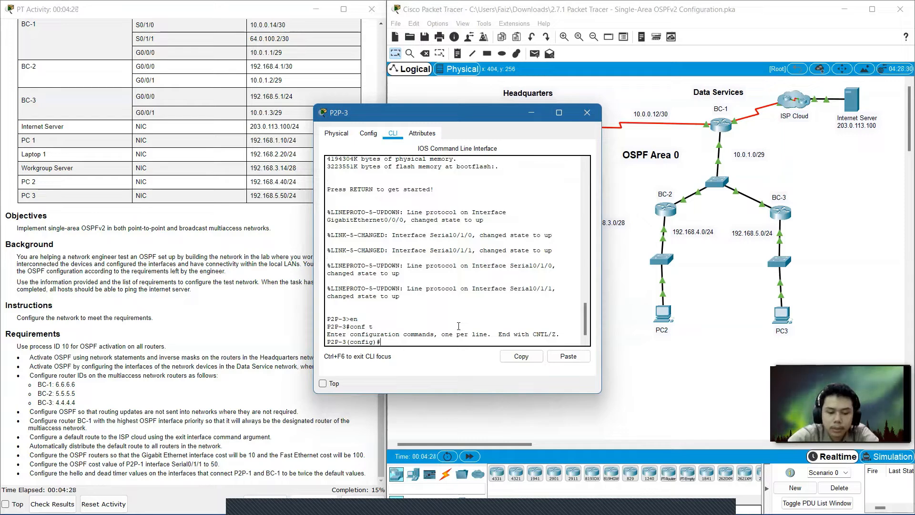
# Start the OSPF routing process with ID 10 on P2P-3.
pyautogui.write('route')
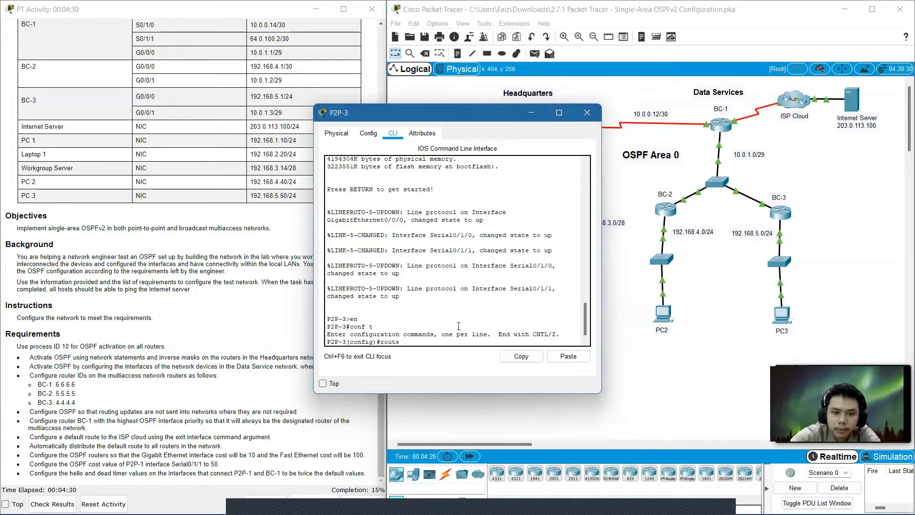
pyautogui.write('r os')
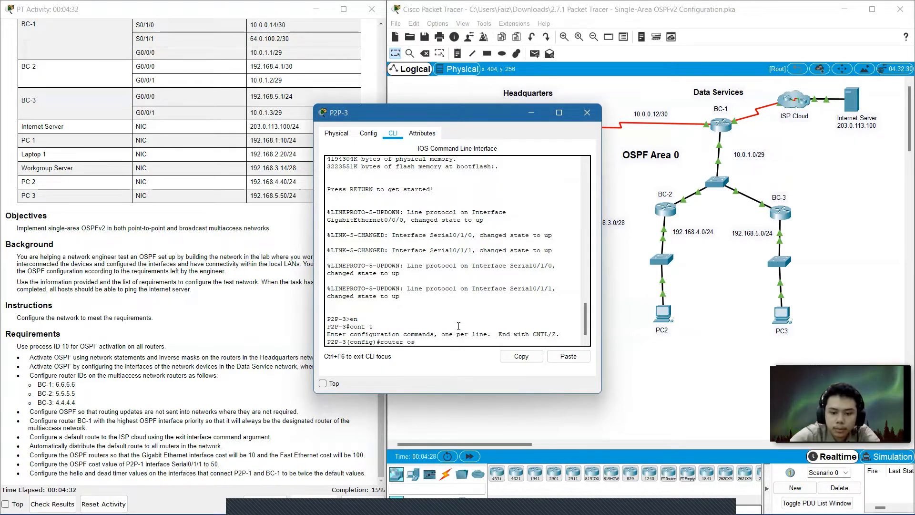
pyautogui.write('pf 10')
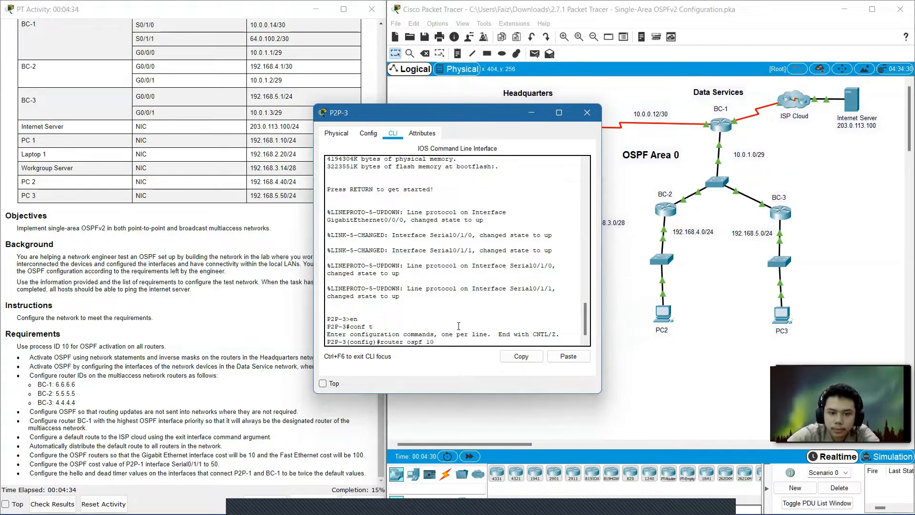
pyautogui.press('Return')
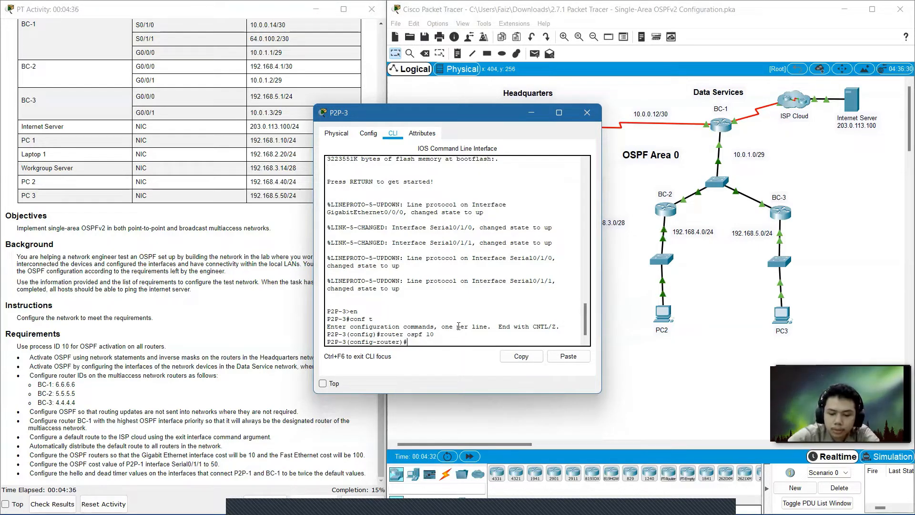
# Advertise network 10.0.0.4 with wildcard 0.0.0.3 in area 0.
pyautogui.write('1ne')
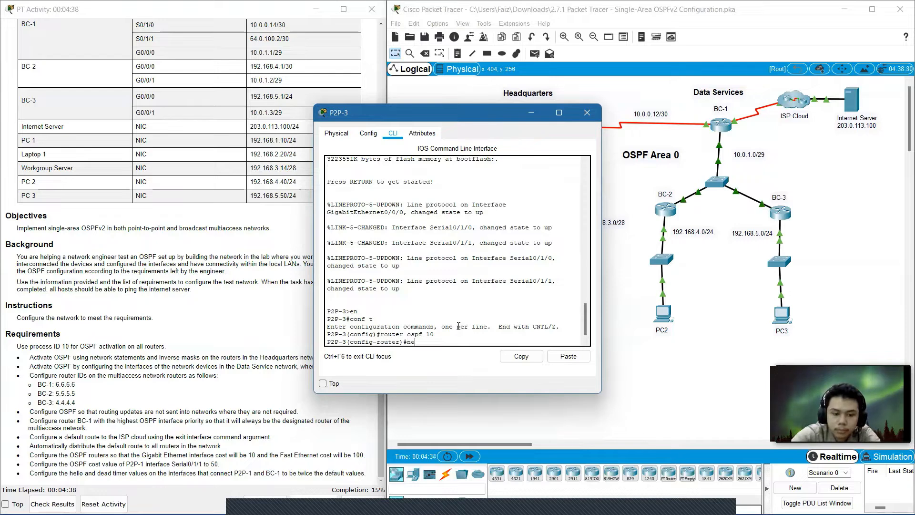
pyautogui.write('twork 10.0.0')
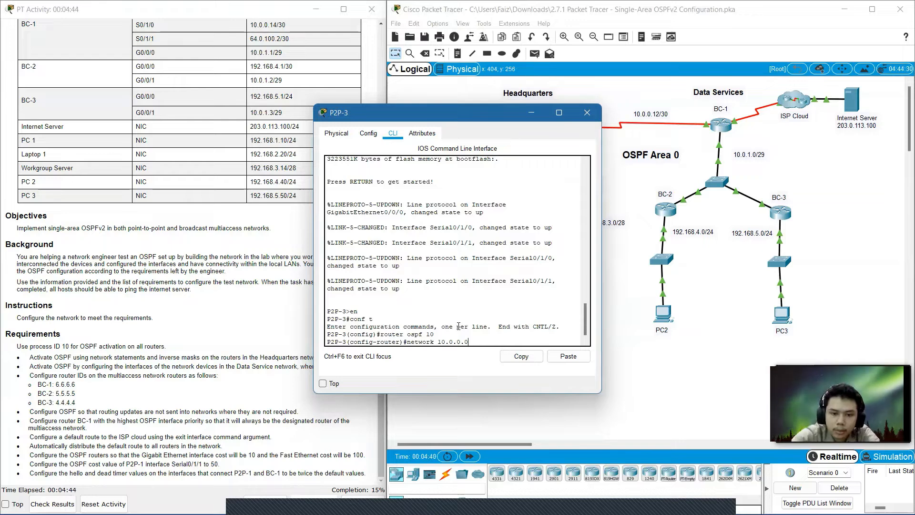
pyautogui.write('.0')
pyautogui.press('BackSpace')
pyautogui.write('4')
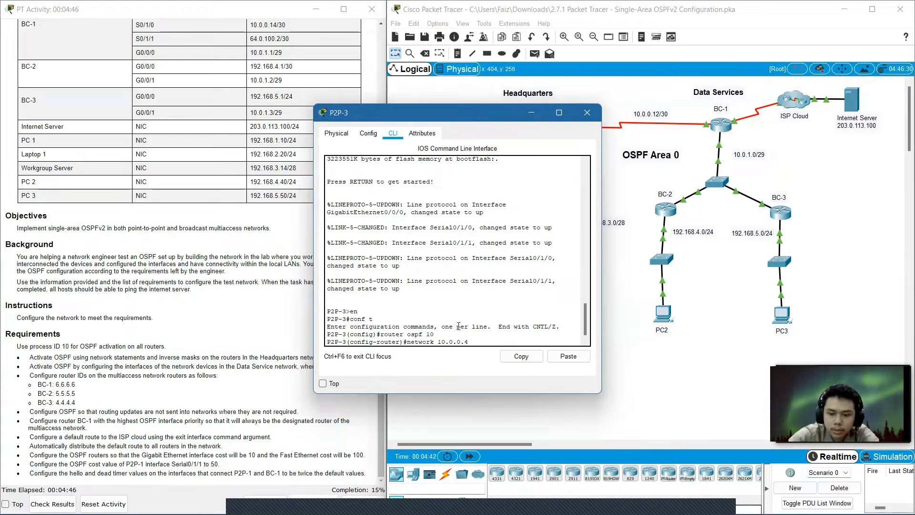
pyautogui.write(' 0.0.0')
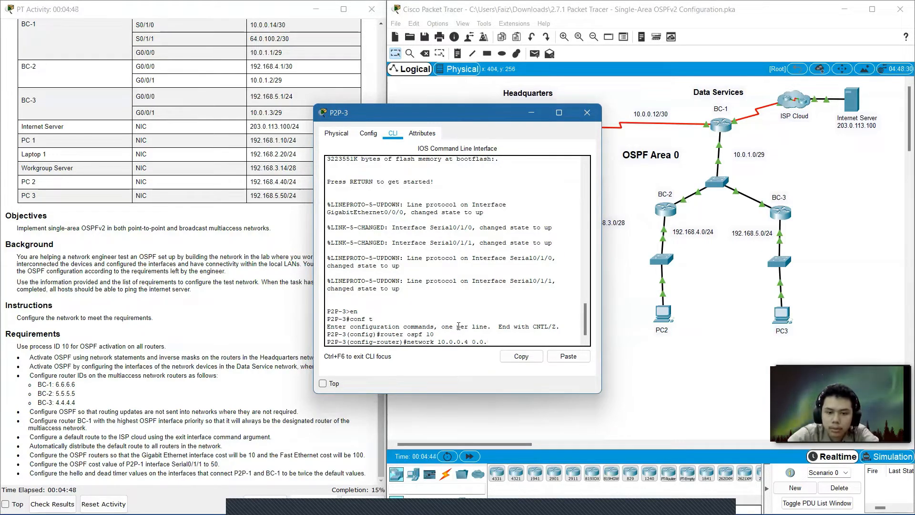
pyautogui.write('.3')
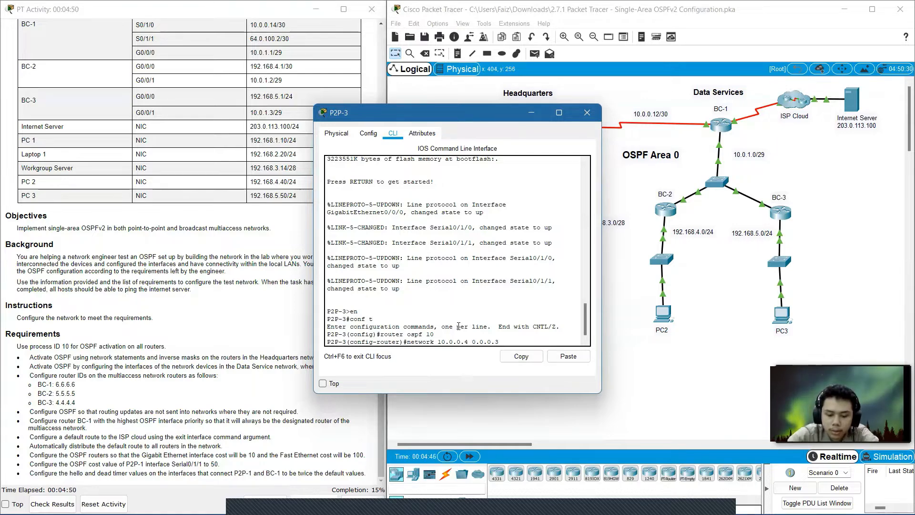
pyautogui.write(' area 0')
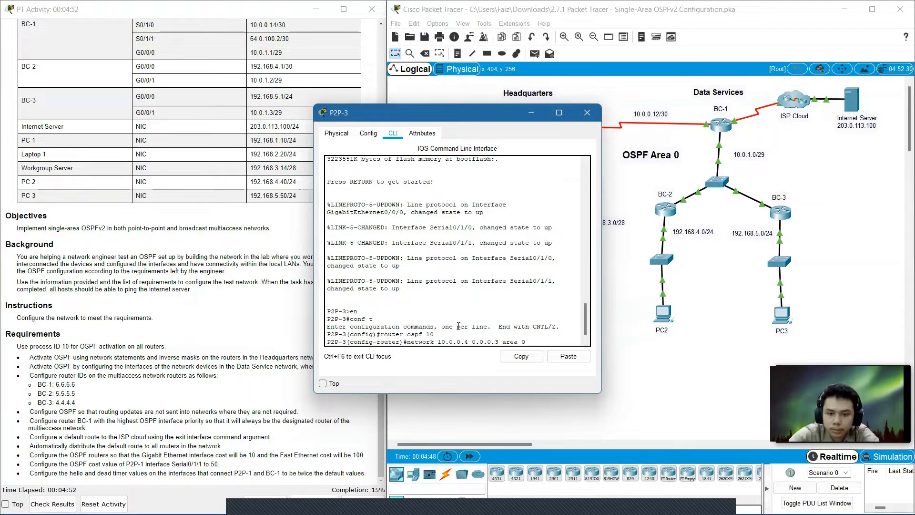
pyautogui.press('Return')
# Advertise network 10.0.0.8 with wildcard 0.0.0.3 in area 0 by editing the previous statement.
pyautogui.press('Up')
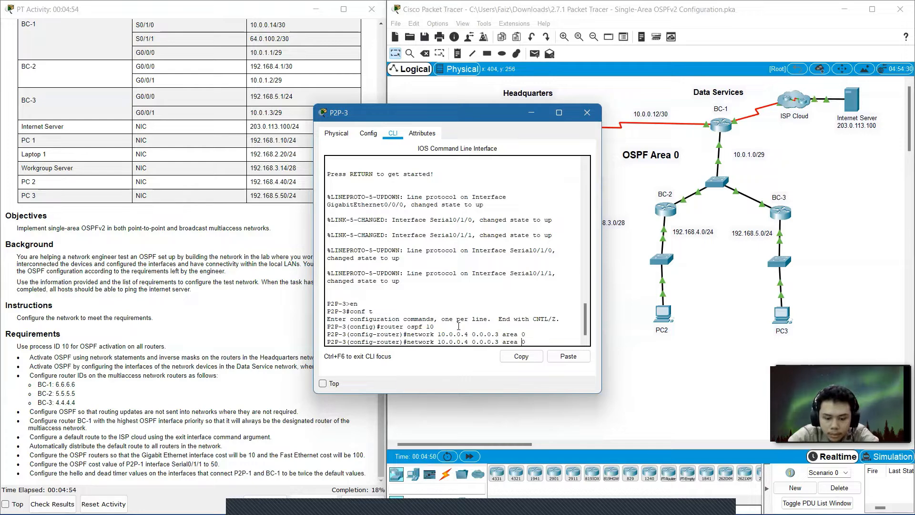
pyautogui.press('Left')
pyautogui.press('Left')
pyautogui.press('Left')
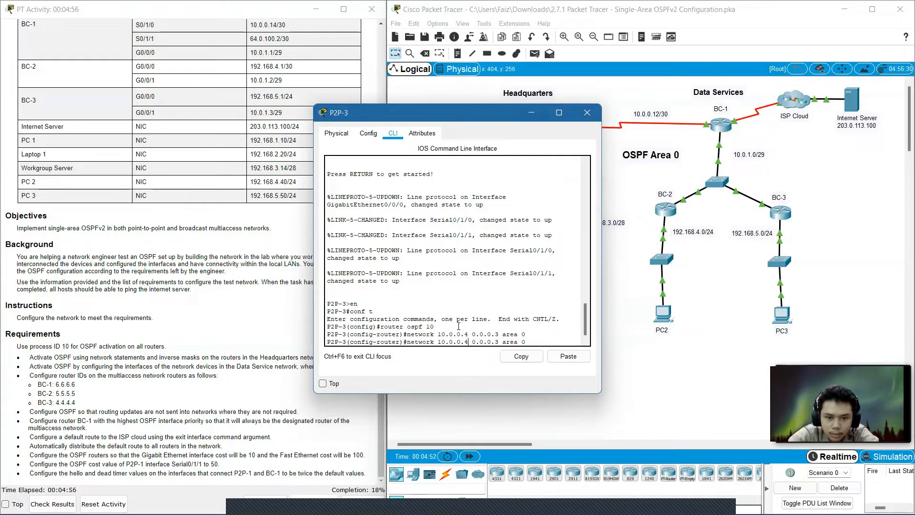
pyautogui.press('BackSpace')
pyautogui.write('8')
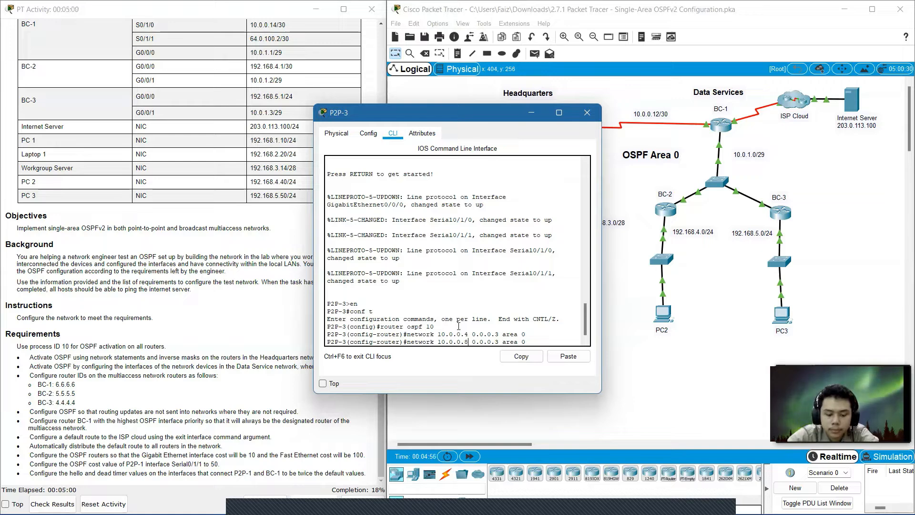
pyautogui.press('Return')
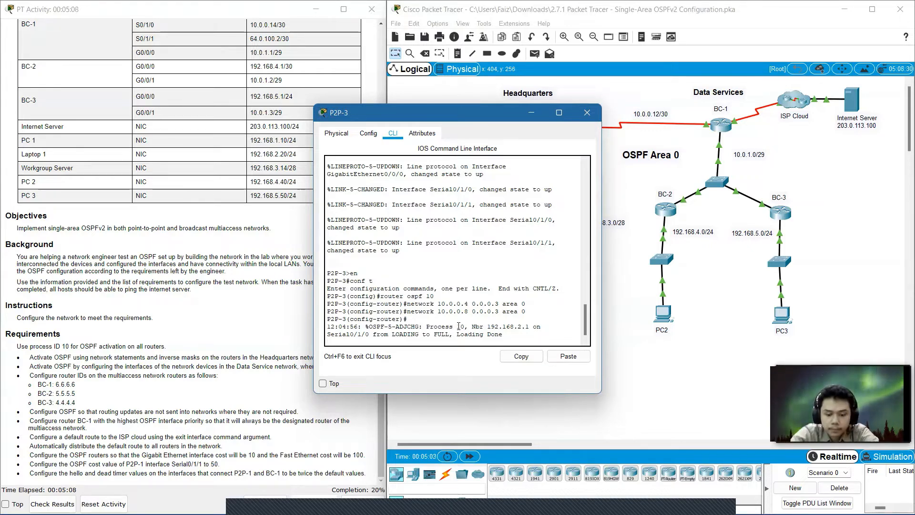
pyautogui.press('Return')
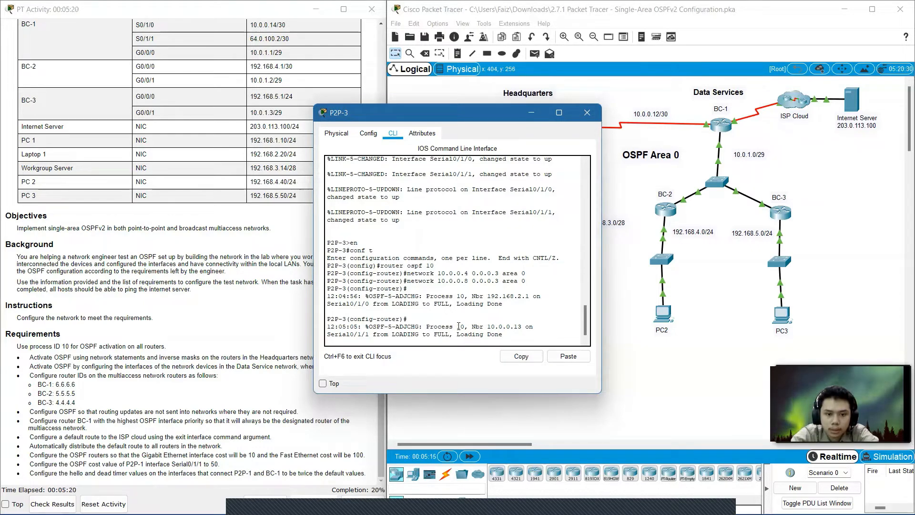
pyautogui.press('Return')
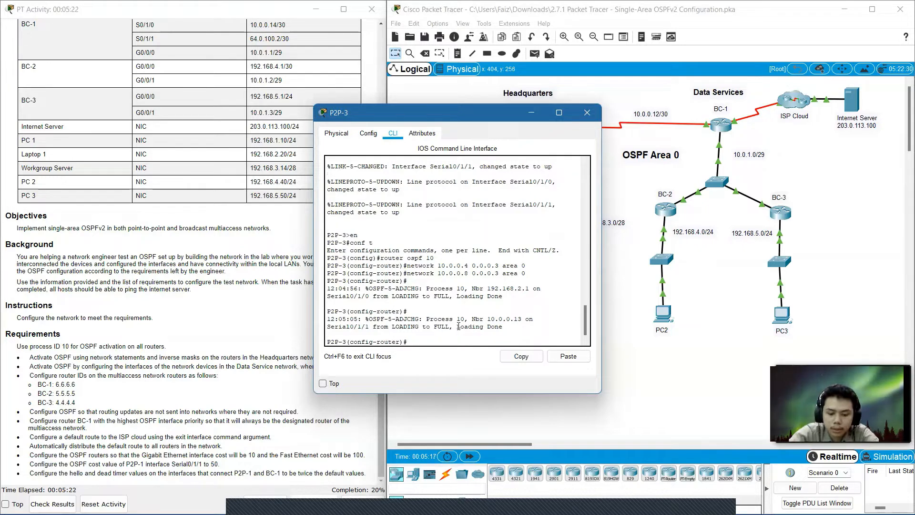
# Try to advertise network 192.168.3.0 with wildcard 0.0.0.16 in area 0.
pyautogui.press('Up')
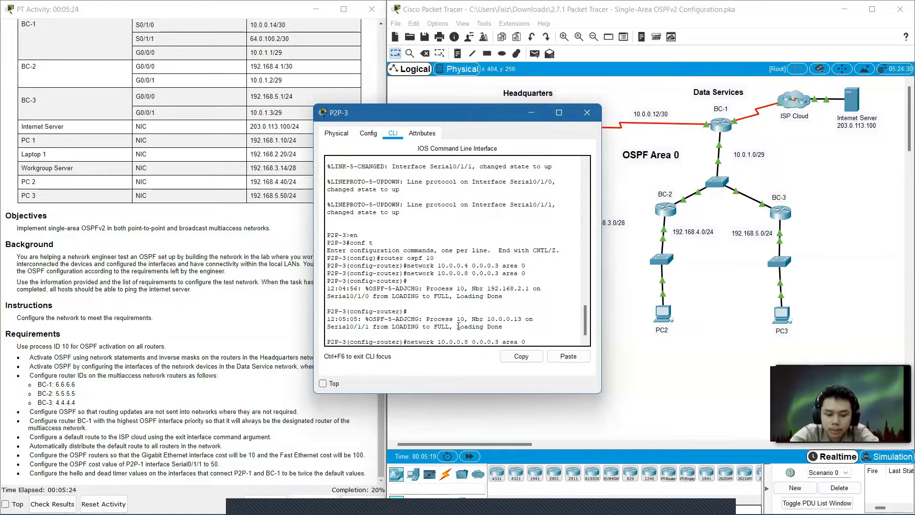
pyautogui.press('Down')
pyautogui.press('Up')
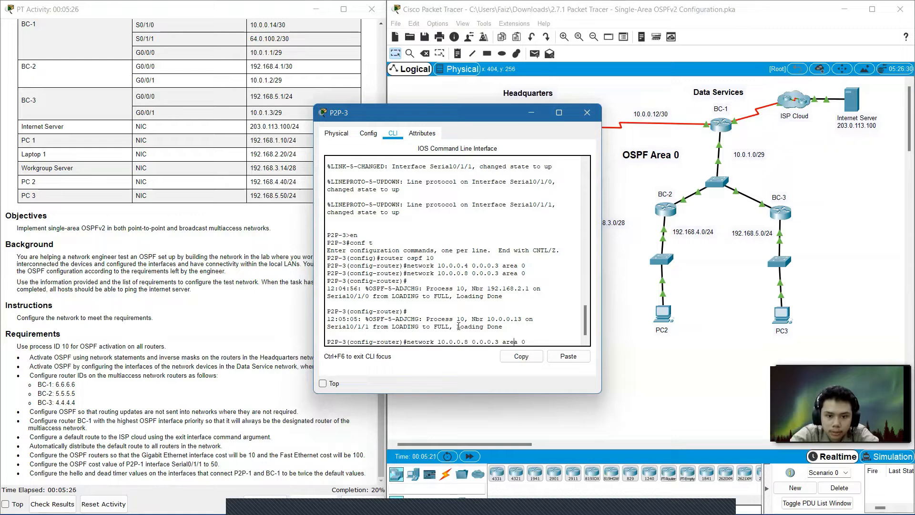
pyautogui.press('Left')
pyautogui.press('Left')
pyautogui.press('Left')
pyautogui.press('Left')
pyautogui.press('Left')
pyautogui.press('Left')
pyautogui.press('Left')
pyautogui.press('Left')
pyautogui.press('Left')
pyautogui.press('Left')
pyautogui.press('Left')
pyautogui.press('Left')
pyautogui.press('Left')
pyautogui.press('Left')
pyautogui.press('Left')
pyautogui.press('Left')
pyautogui.press('Left')
pyautogui.press('Left')
pyautogui.press('Left')
pyautogui.press('Left')
pyautogui.press('BackSpace')
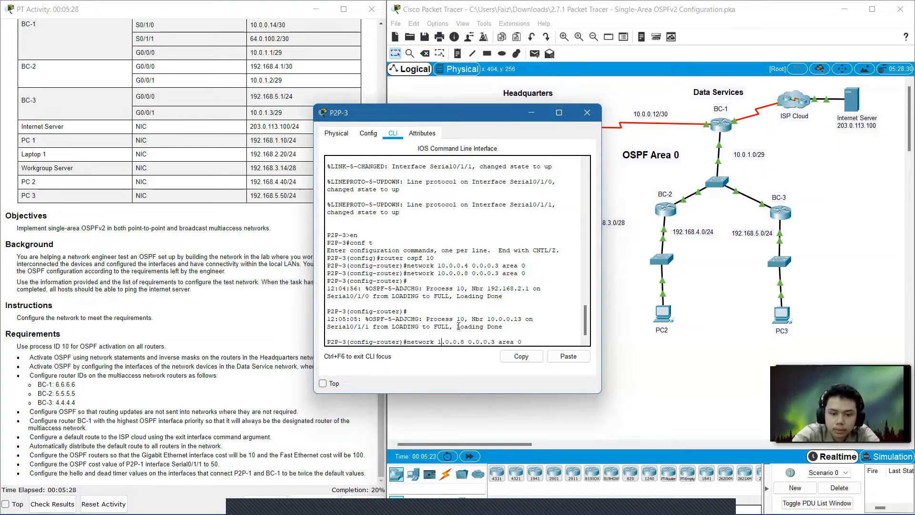
pyautogui.write('92')
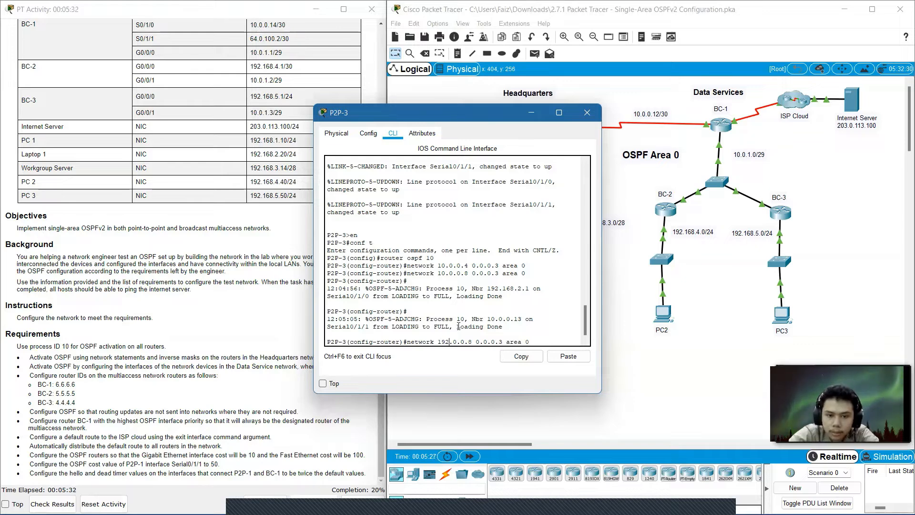
pyautogui.press('Delete')
pyautogui.press('Delete')
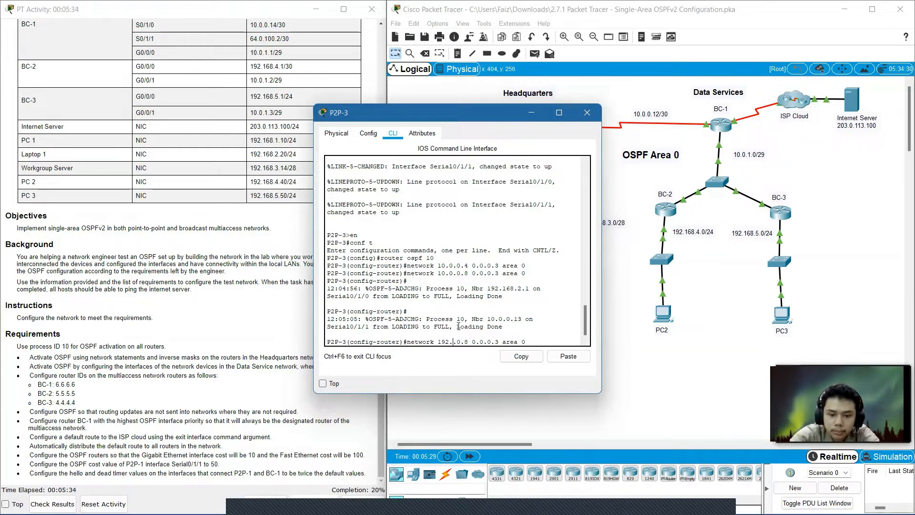
pyautogui.write('168.')
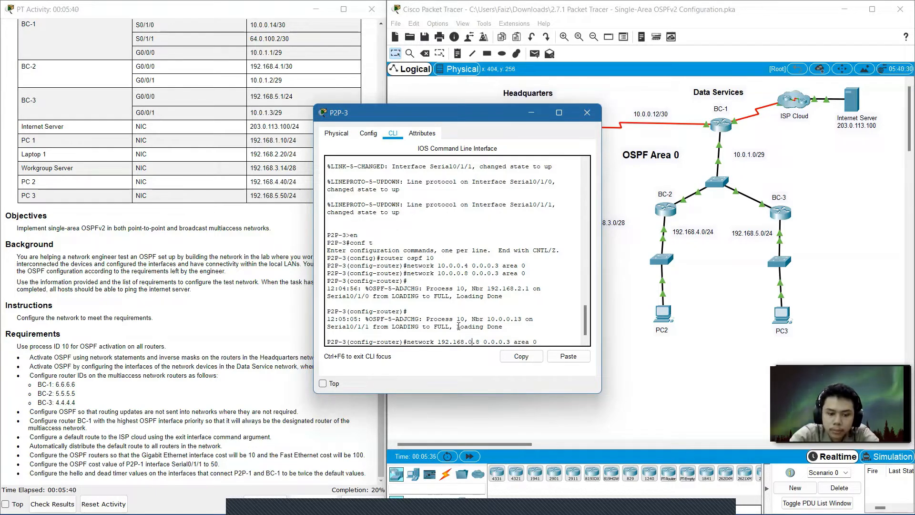
pyautogui.press('BackSpace')
pyautogui.write('3')
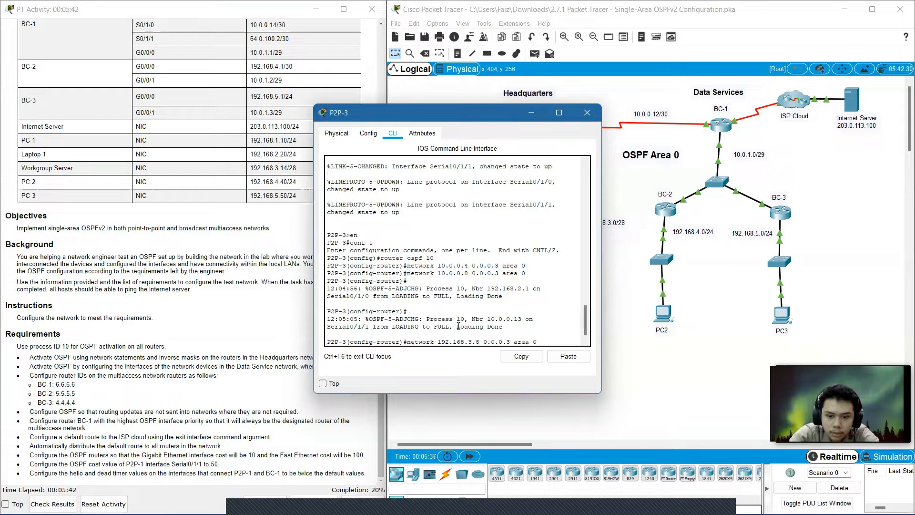
pyautogui.press('BackSpace')
pyautogui.write('0')
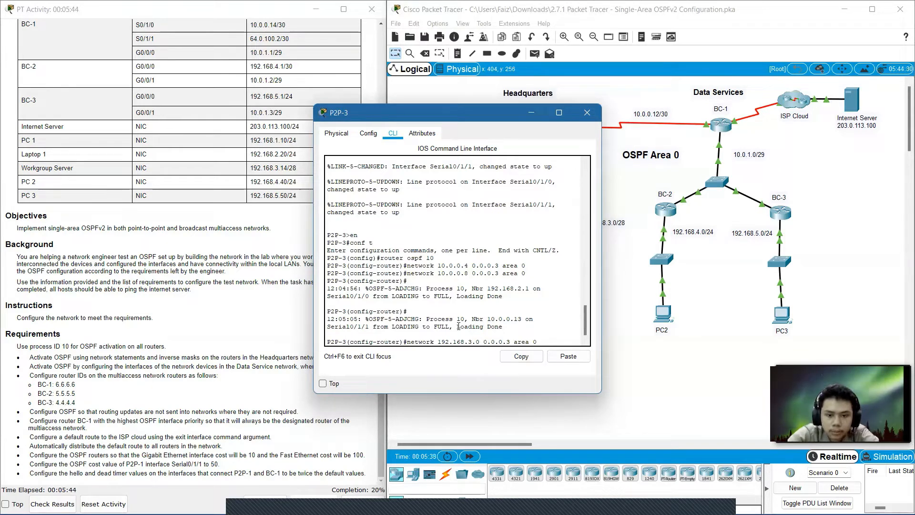
pyautogui.press('Right')
pyautogui.press('Right')
pyautogui.press('Right')
pyautogui.press('BackSpace')
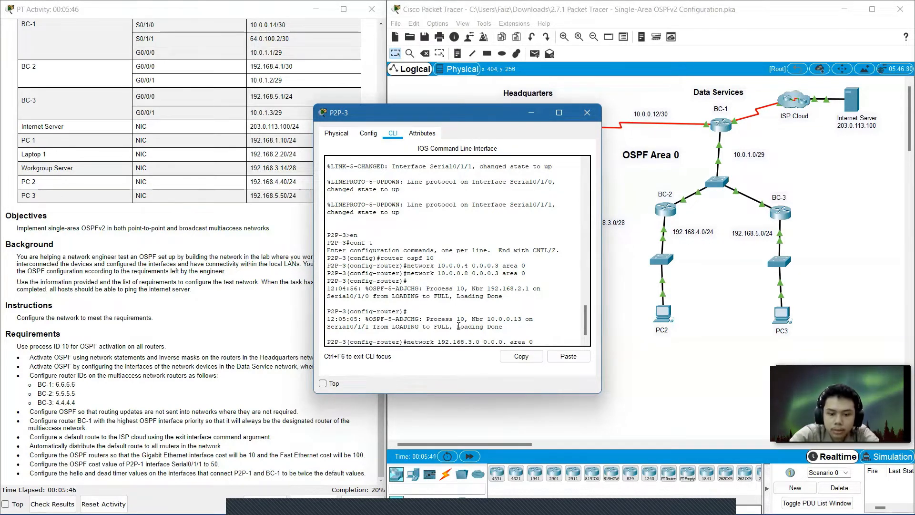
pyautogui.write('16')
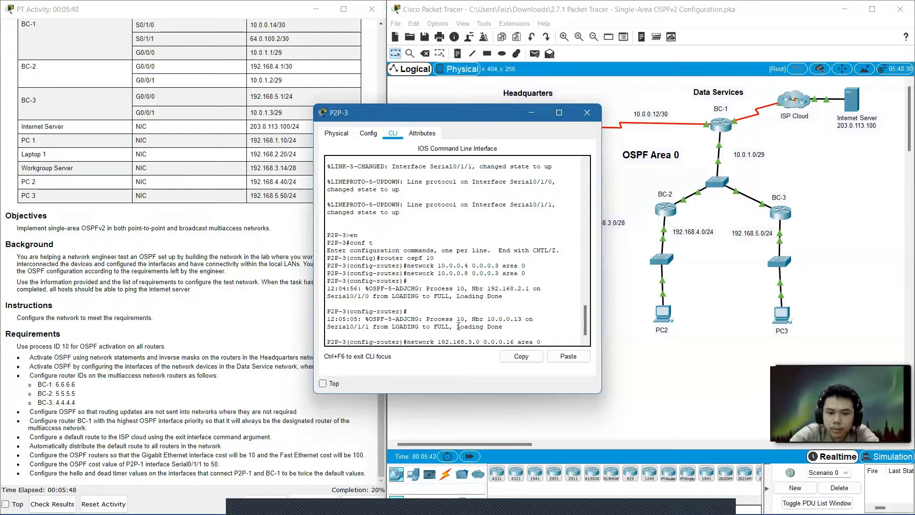
pyautogui.press('Return')
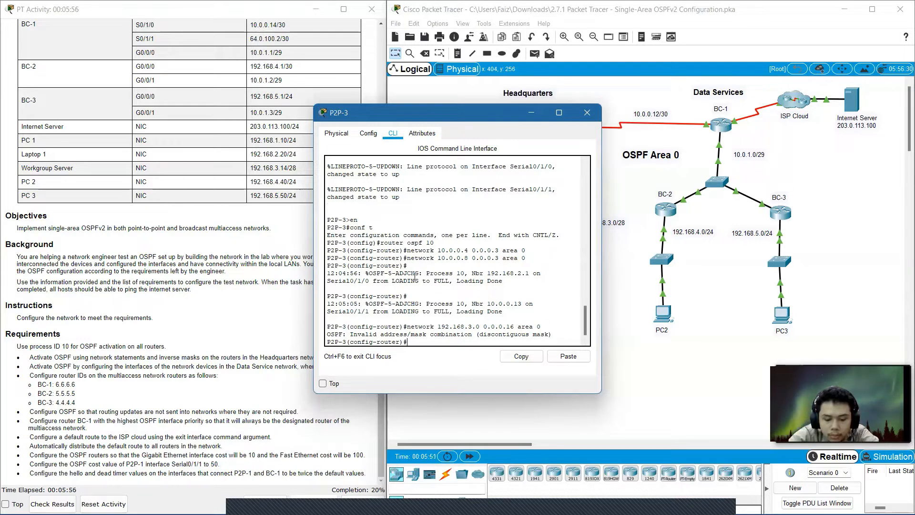
# Advertise network 192.168.3.0 with wildcard 0.0.0.15 in area 0, then close P2P-3's window.
pyautogui.press('Up')
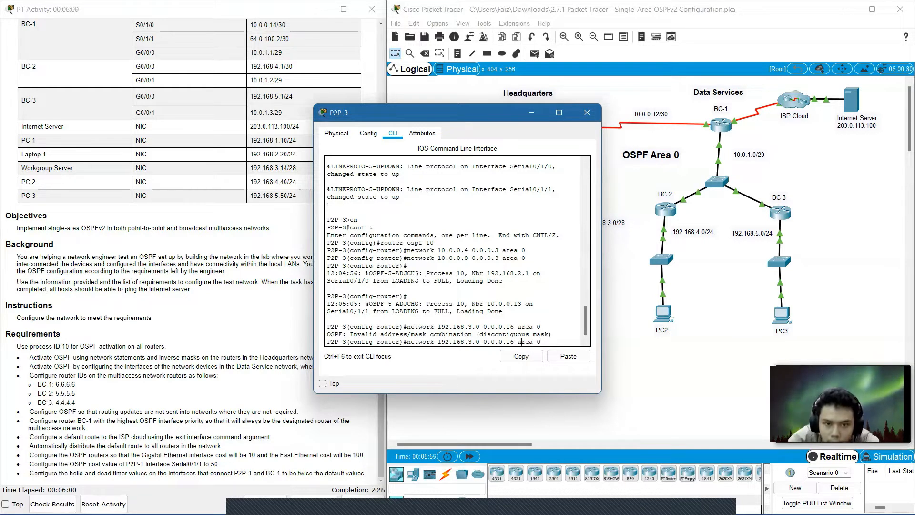
pyautogui.press('Left')
pyautogui.press('Left')
pyautogui.press('BackSpace')
pyautogui.write('5')
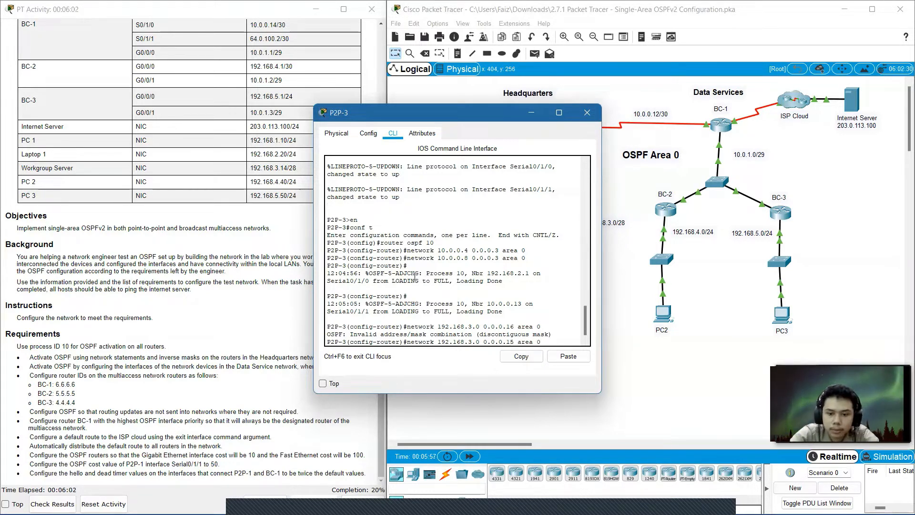
pyautogui.press('Return')
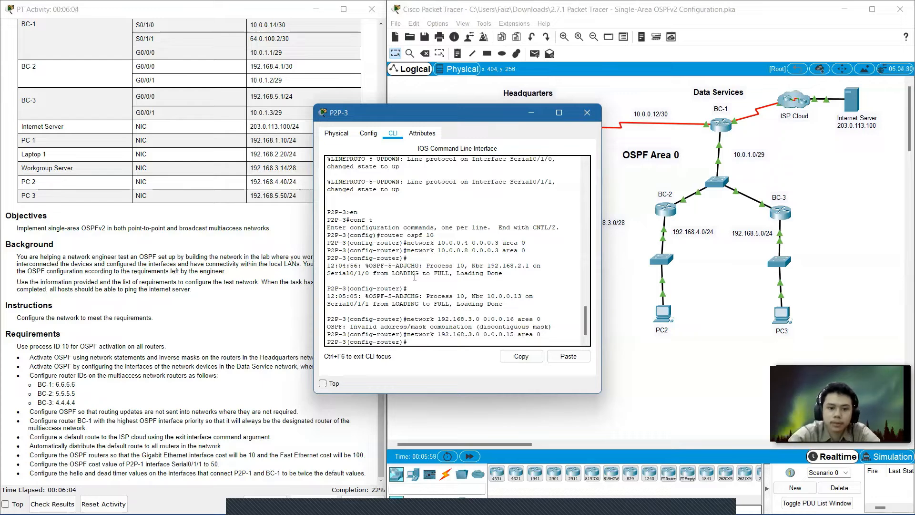
pyautogui.click(587, 112)
pyautogui.moveTo(564, 306)
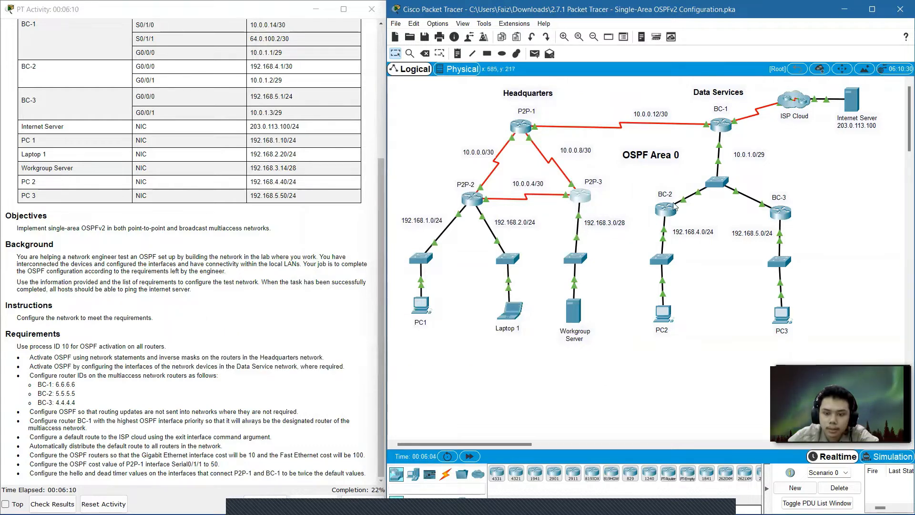
# Open router BC-1's command line and enter privileged and global configuration mode.
pyautogui.click(731, 128)
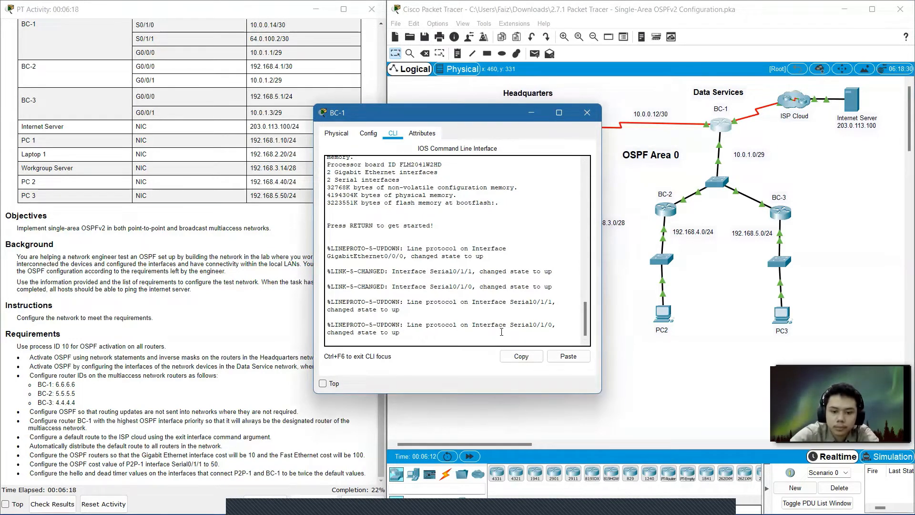
pyautogui.press('Return')
pyautogui.write('en')
pyautogui.press('Return')
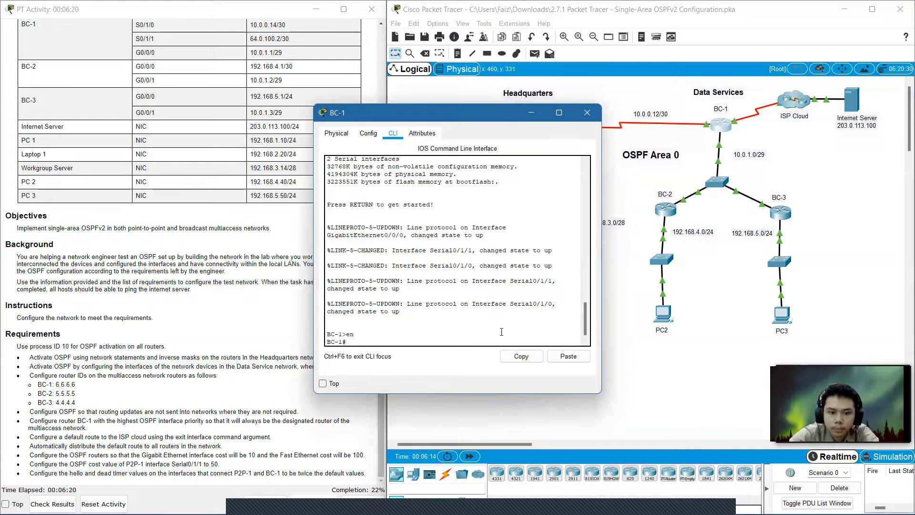
pyautogui.write('conf t')
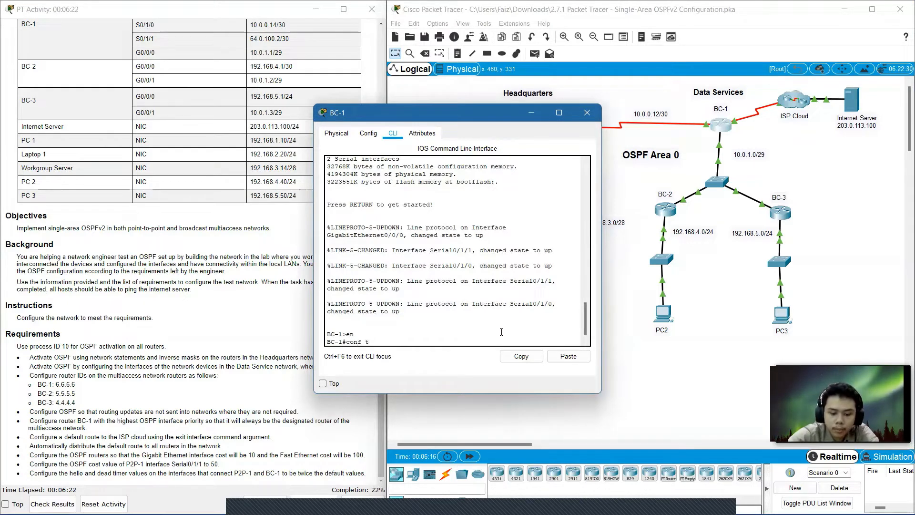
pyautogui.press('Return')
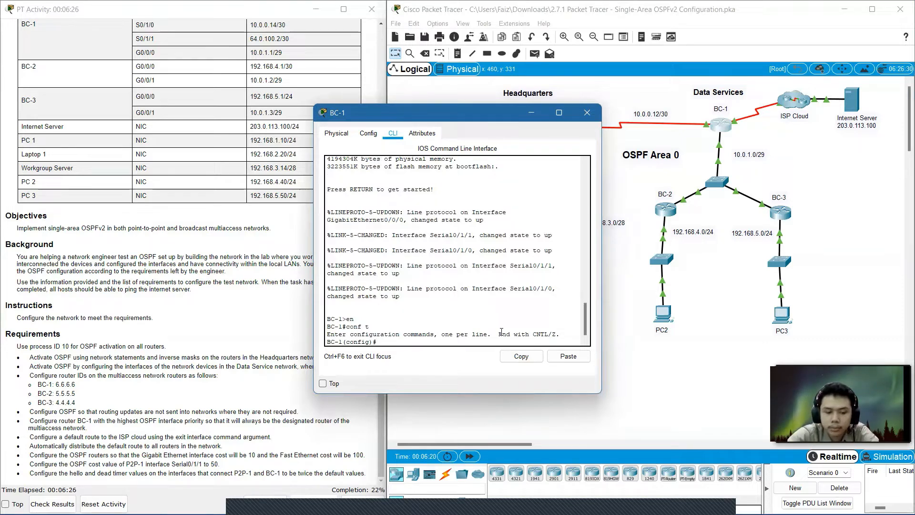
# Start OSPF routing process 10 on BC-1 and return to global configuration mode.
pyautogui.write('router os')
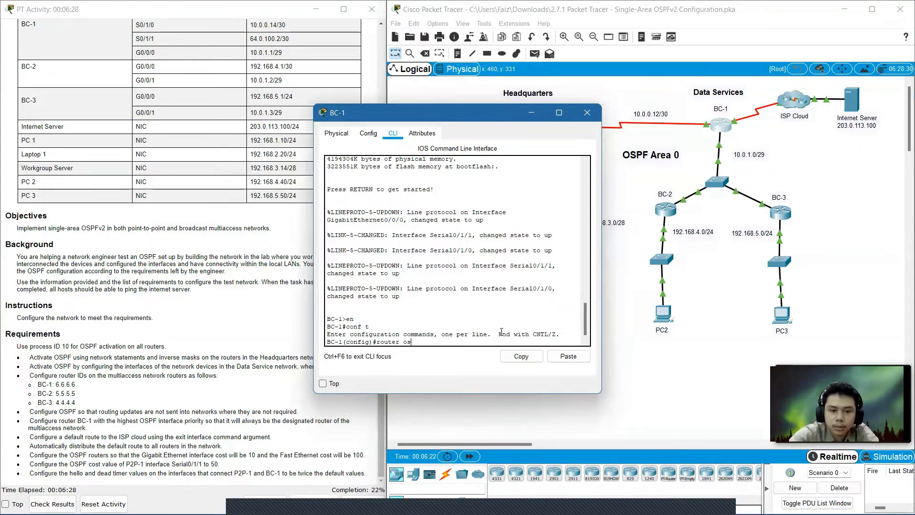
pyautogui.write('pf 10')
pyautogui.press('Return')
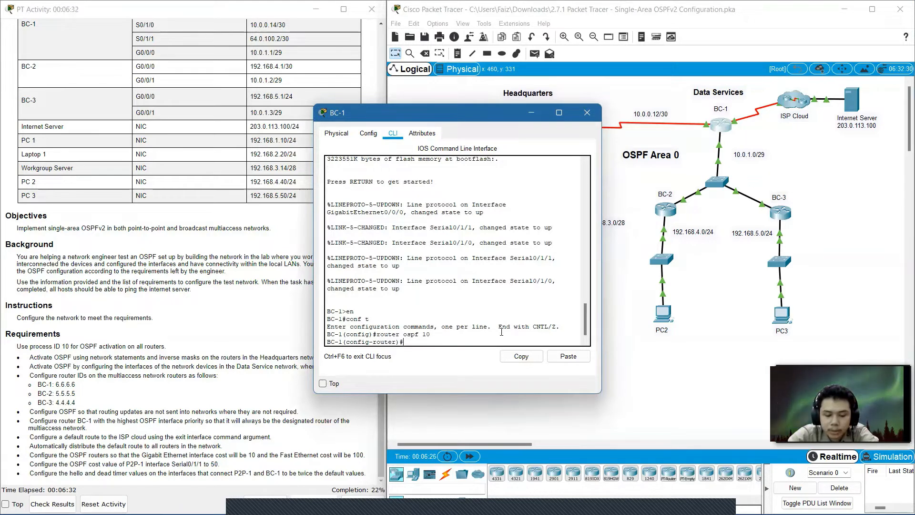
pyautogui.write('e')
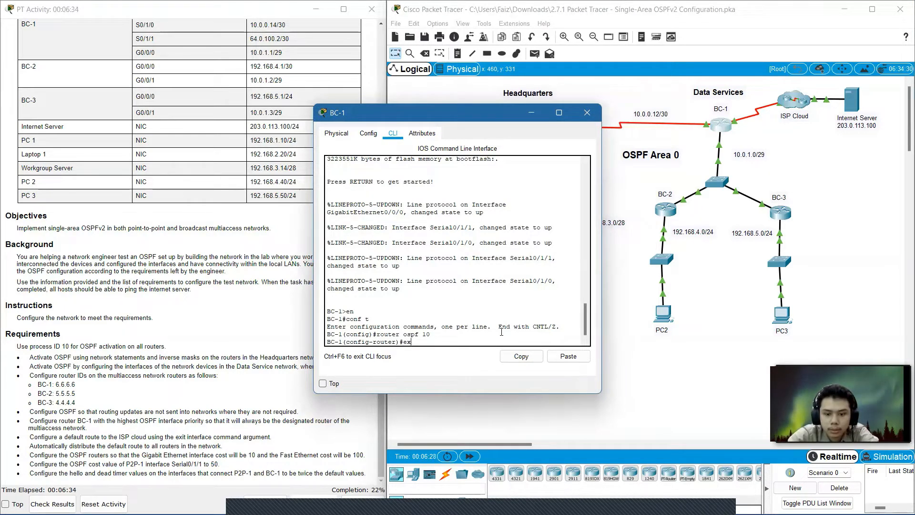
pyautogui.write('x')
pyautogui.press('Return')
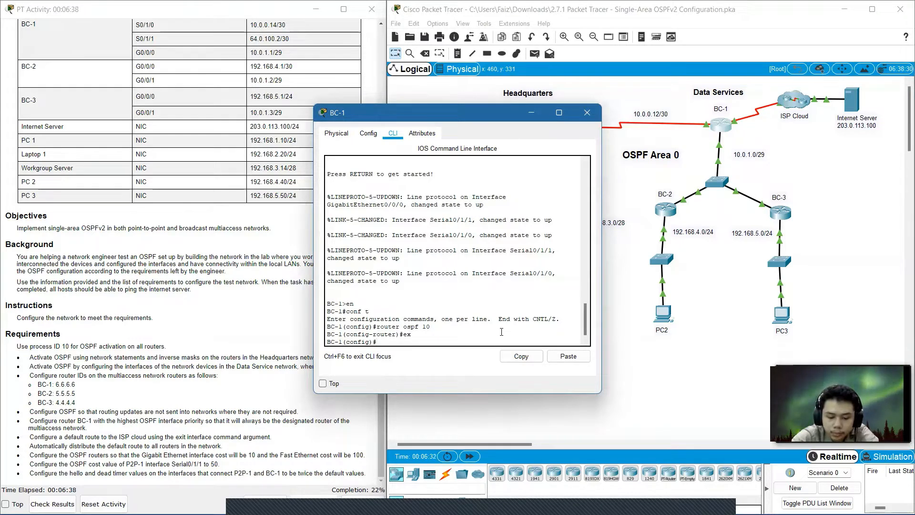
# Enable OSPF process 10 in area 0 directly on interface Serial0/1/0, correcting the mistyped interface name, then exit the interface.
pyautogui.write('int s')
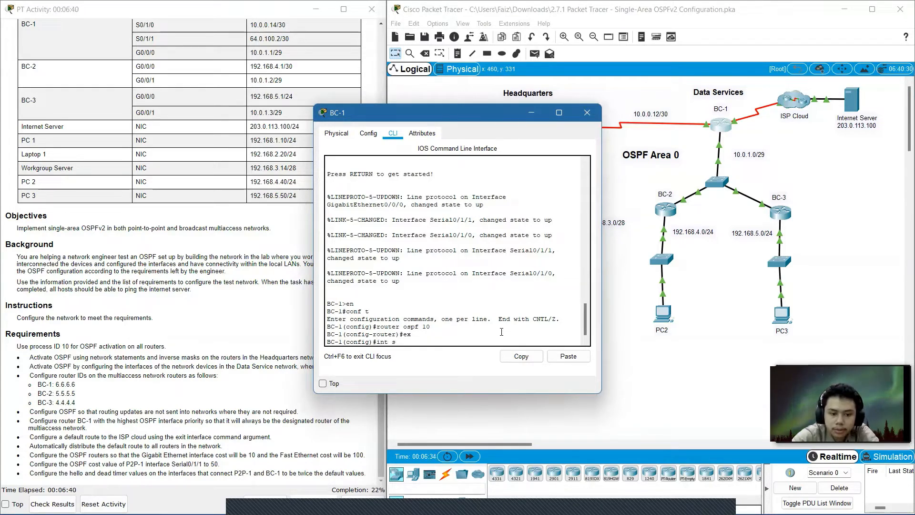
pyautogui.write('erial')
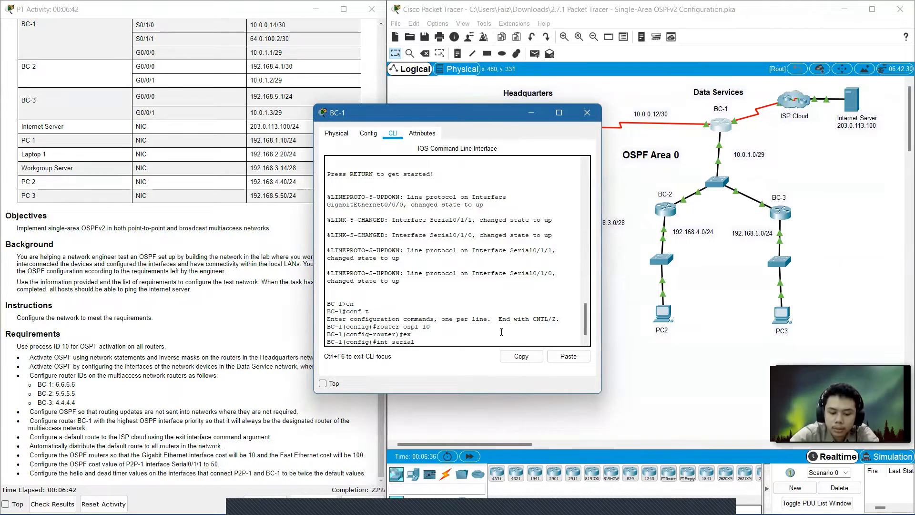
pyautogui.write('0//')
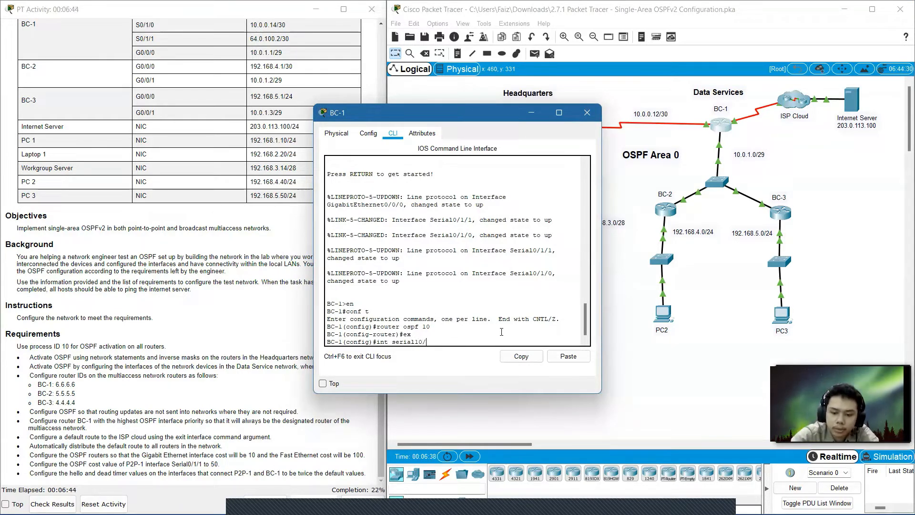
pyautogui.write('0')
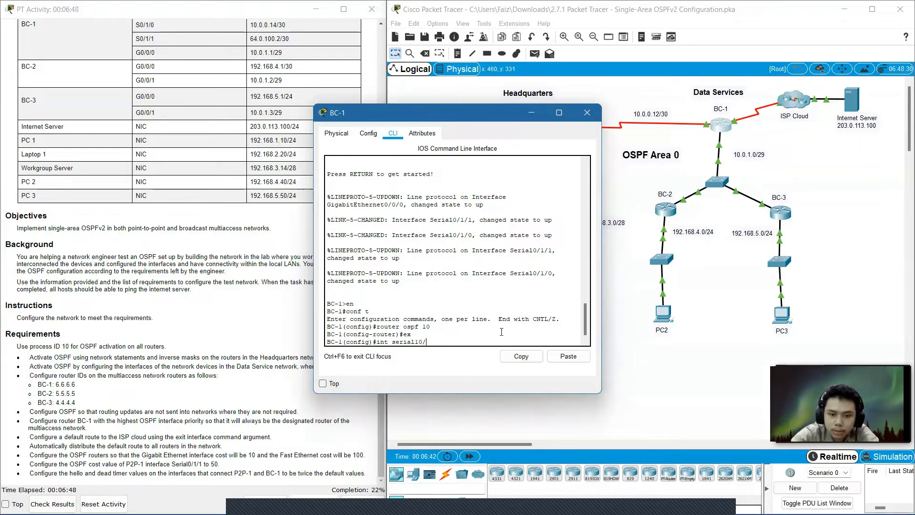
pyautogui.write('/0')
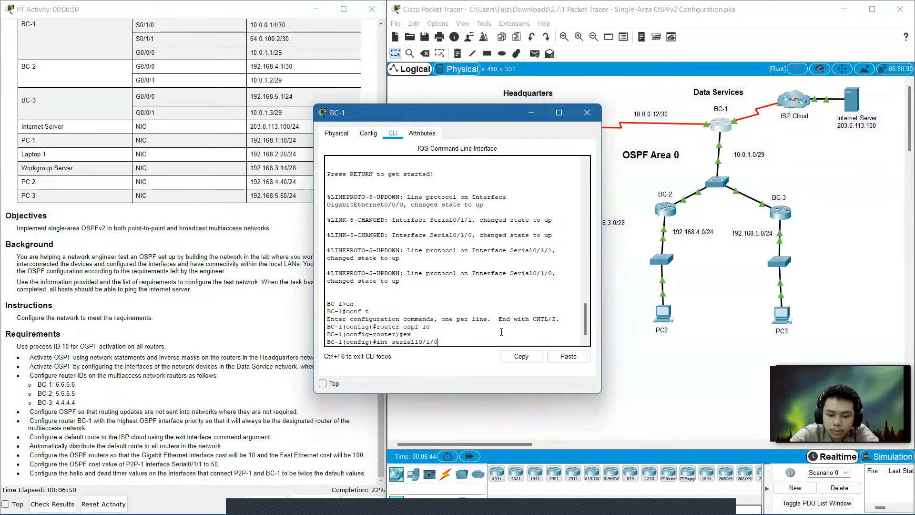
pyautogui.press('Return')
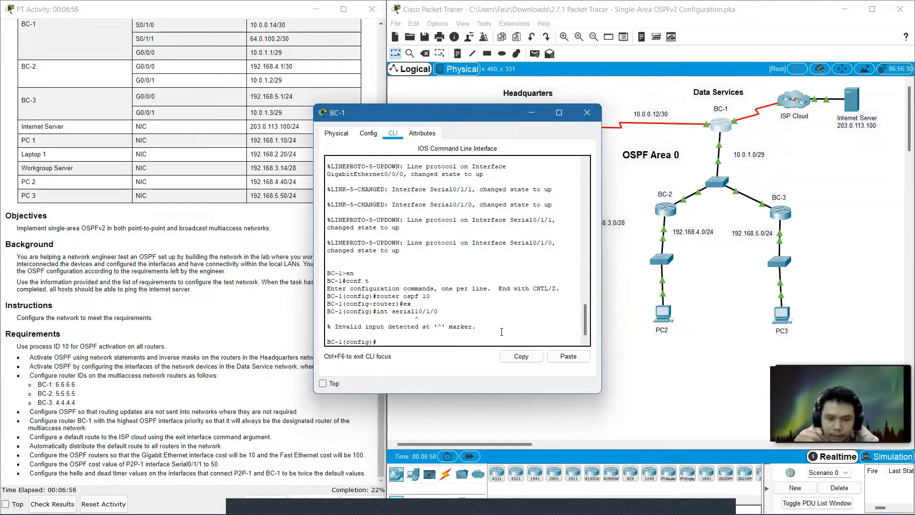
pyautogui.press('Up')
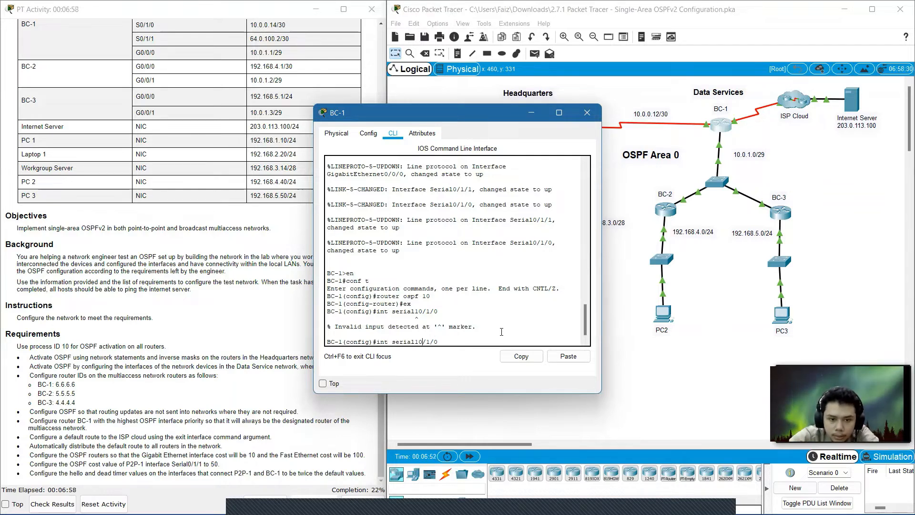
pyautogui.press('BackSpace')
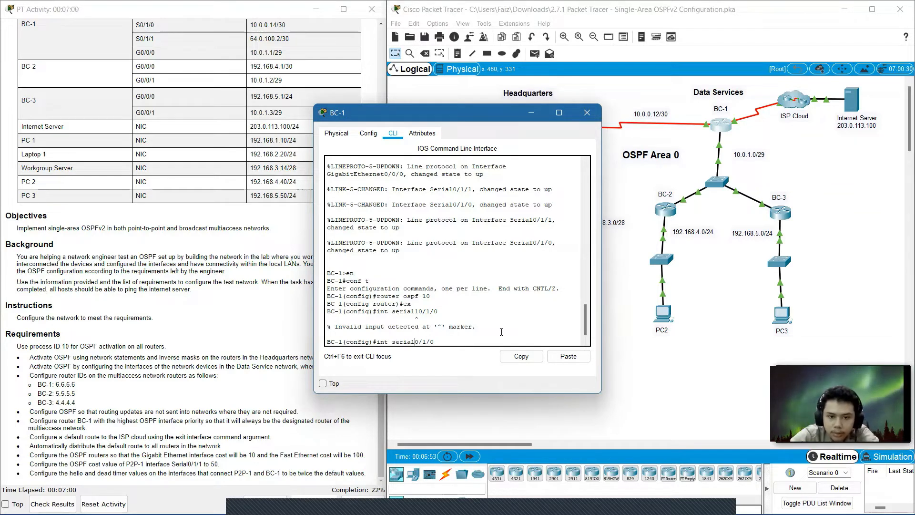
pyautogui.press('Return')
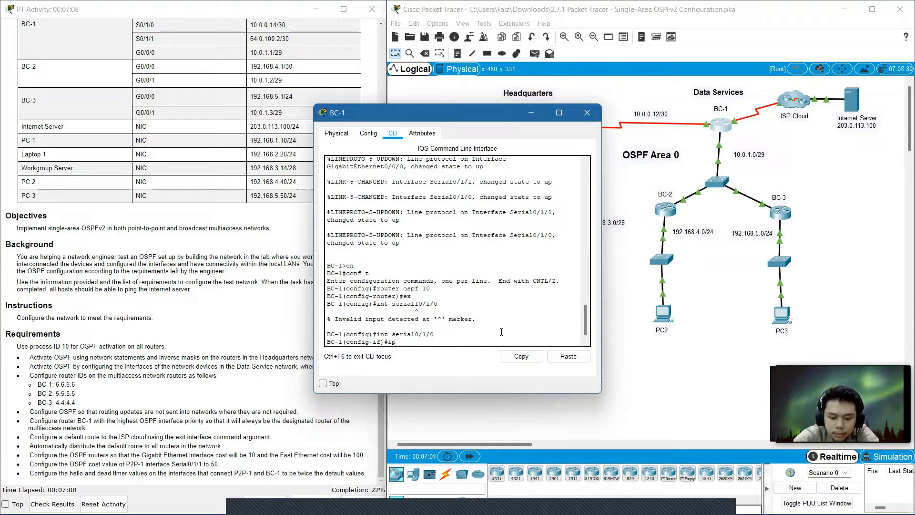
pyautogui.write('osp')
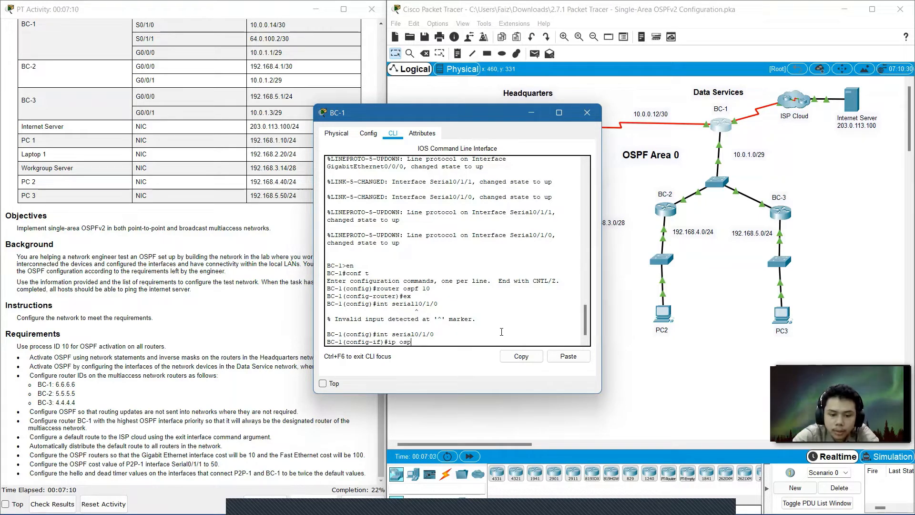
pyautogui.write('f 10')
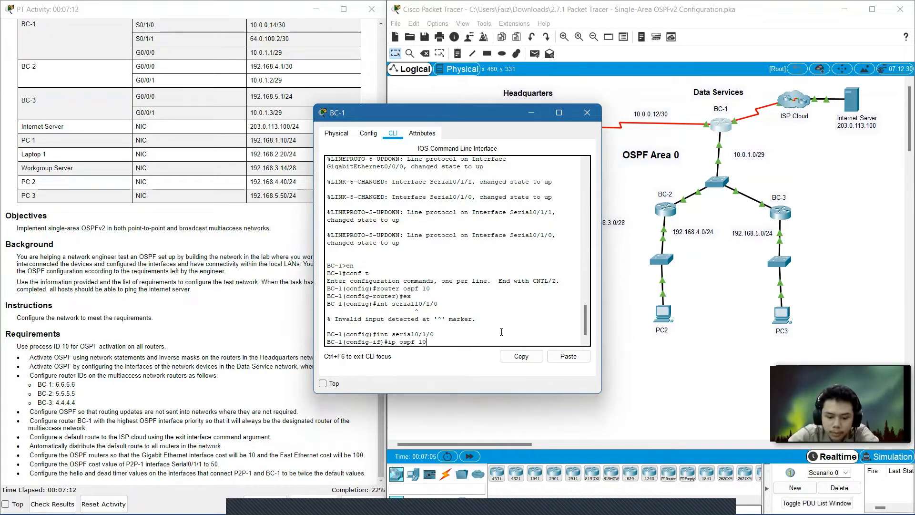
pyautogui.write(' area 0')
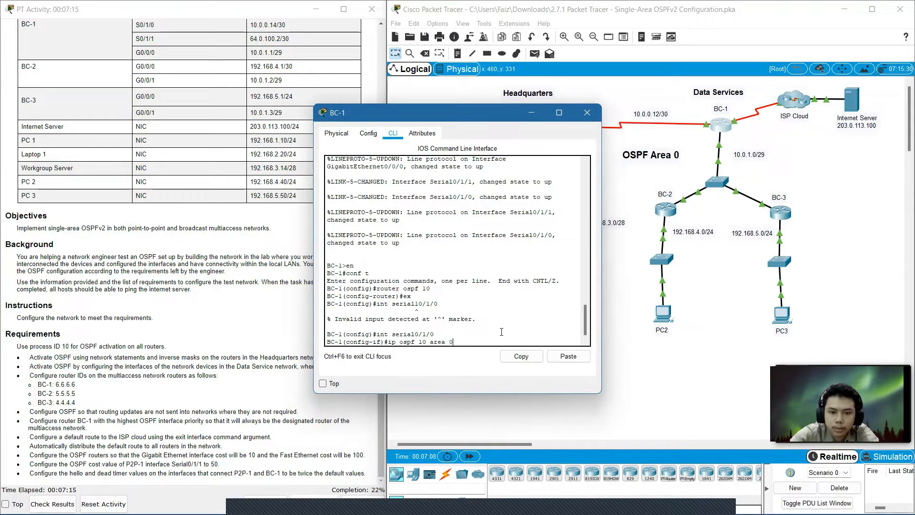
pyautogui.press('Return')
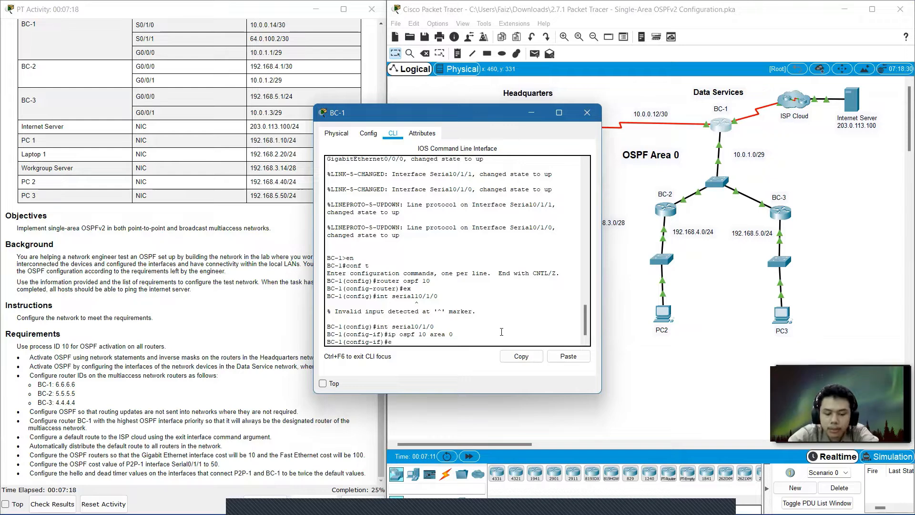
pyautogui.write('ex')
pyautogui.press('Return')
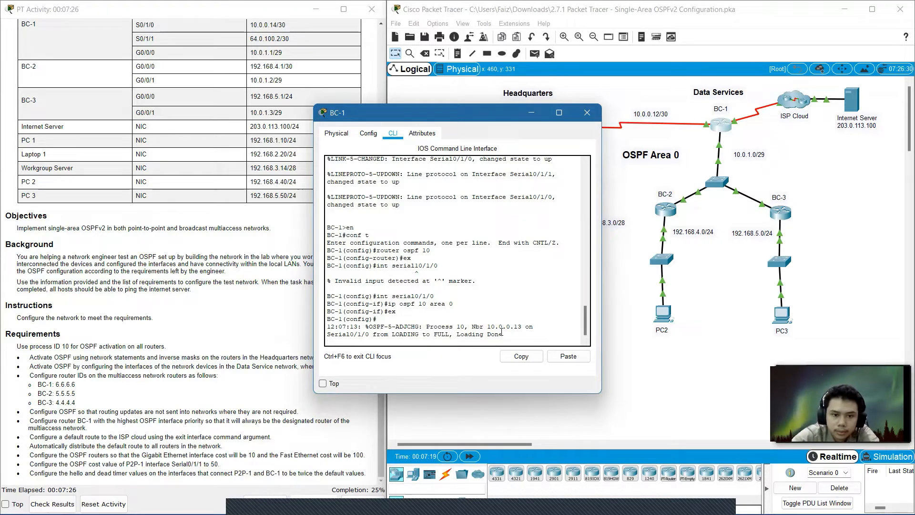
# Enable OSPF process 10 in area 0 on interface GigabitEthernet0/0/0, then close BC-1's window.
pyautogui.press('Return')
pyautogui.write('int')
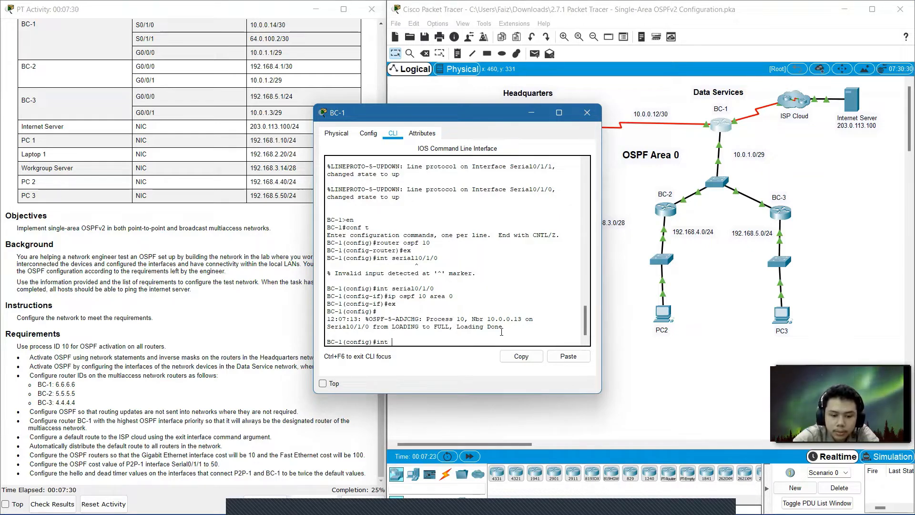
pyautogui.write(' gig')
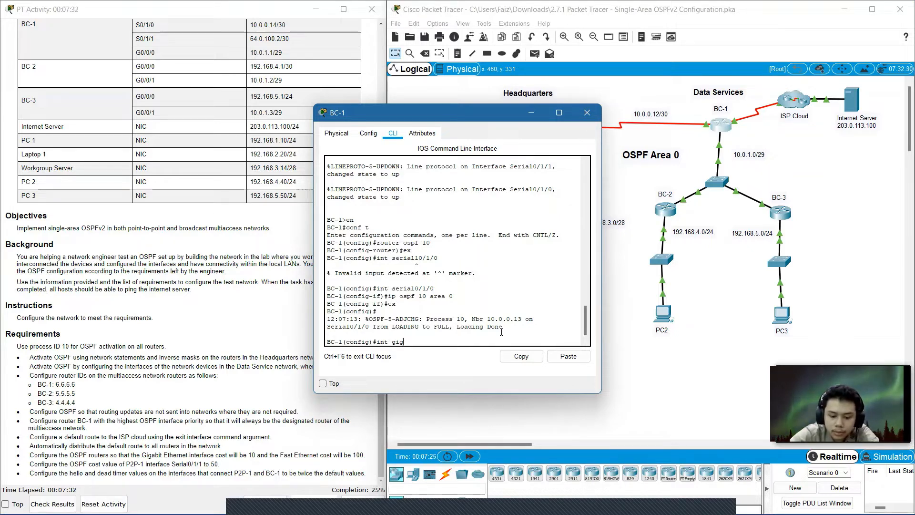
pyautogui.write('0/0/')
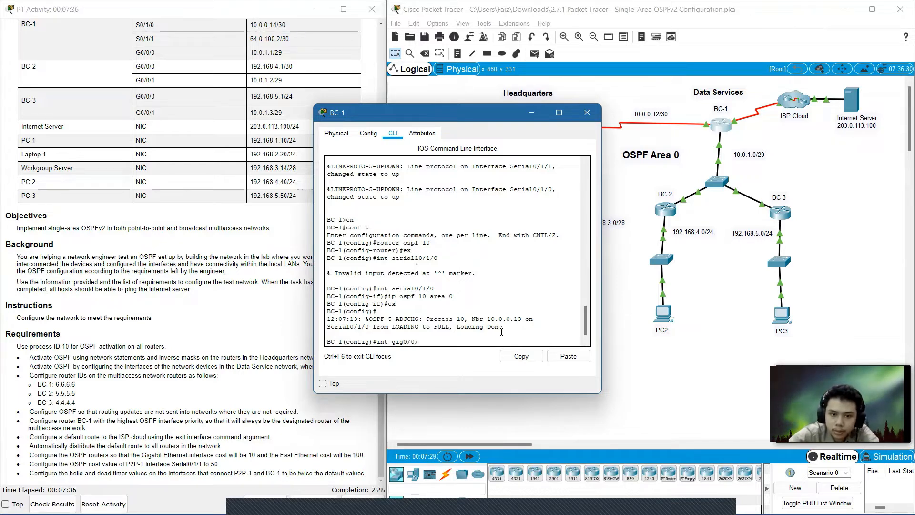
pyautogui.write('0')
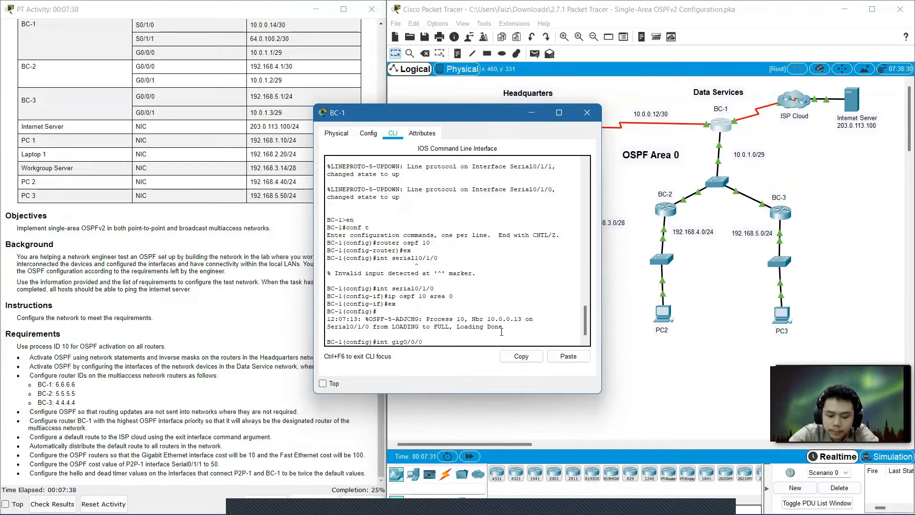
pyautogui.press('Return')
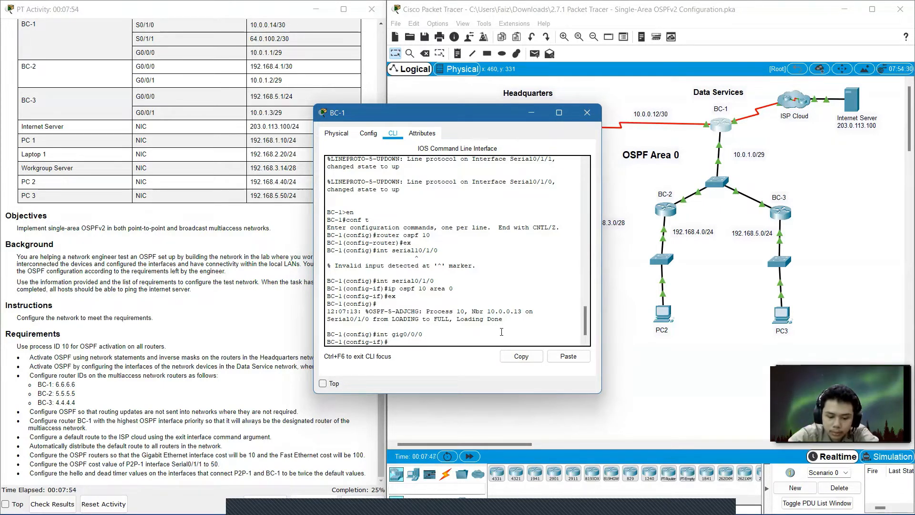
pyautogui.press('Up')
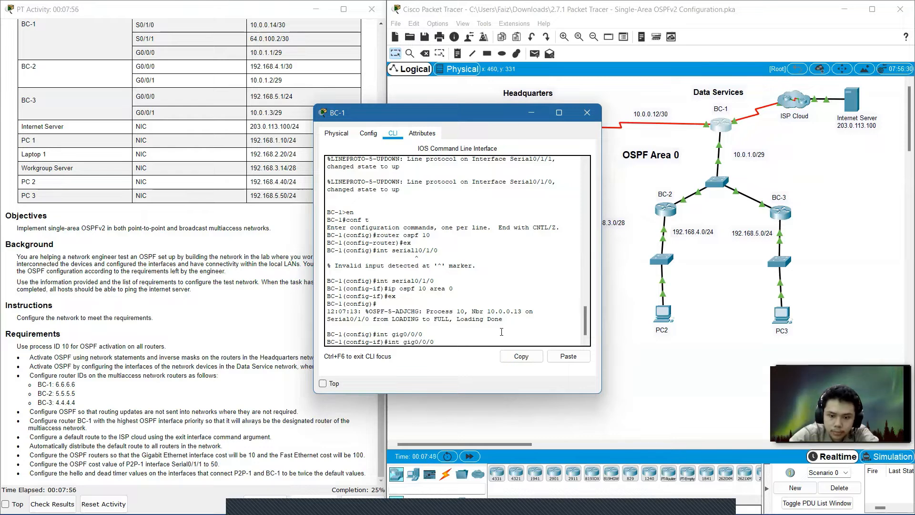
pyautogui.press('Return')
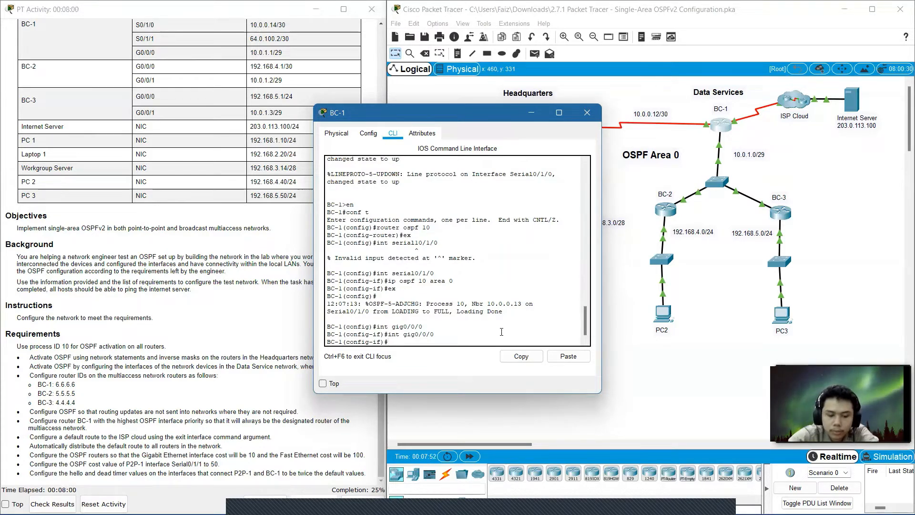
pyautogui.write('ip ospf 10 a')
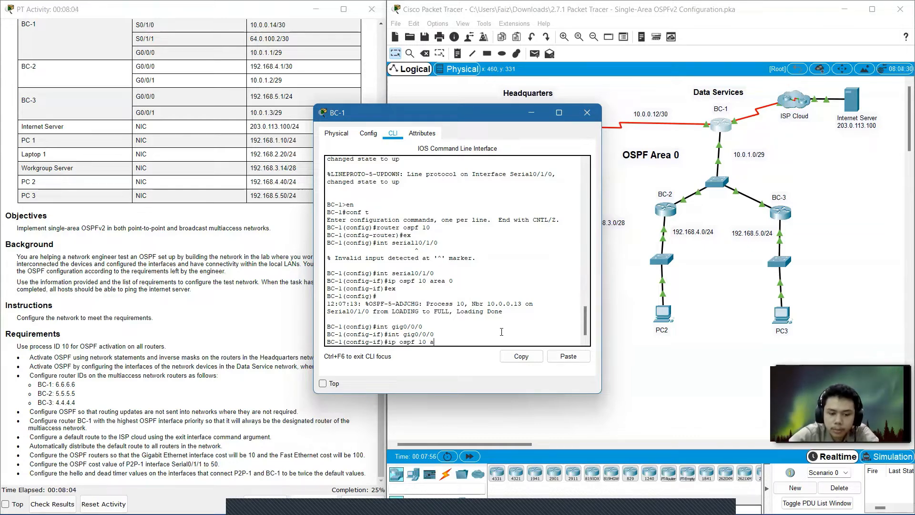
pyautogui.write('rea')
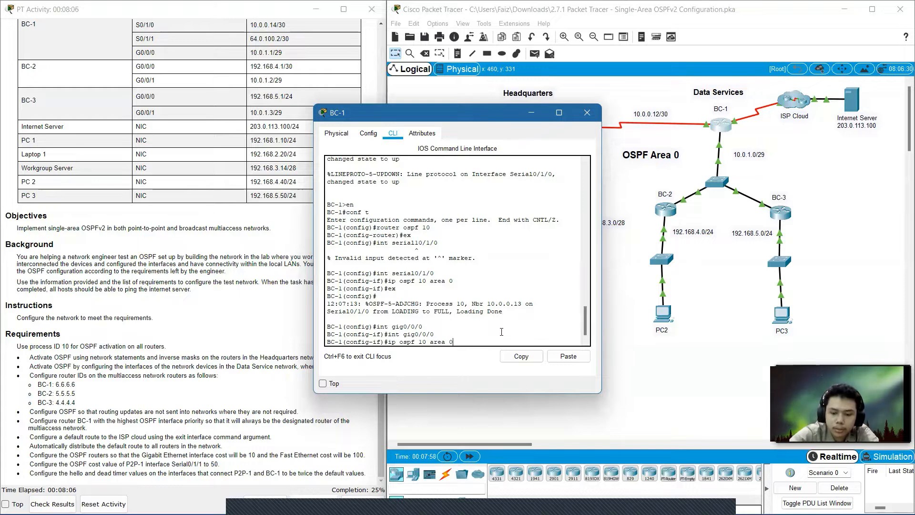
pyautogui.write(' 0')
pyautogui.press('Return')
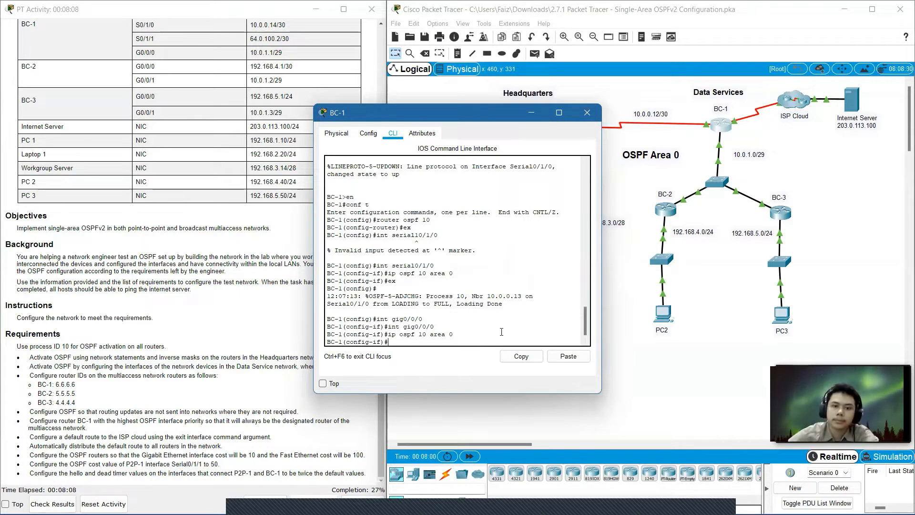
pyautogui.click(589, 113)
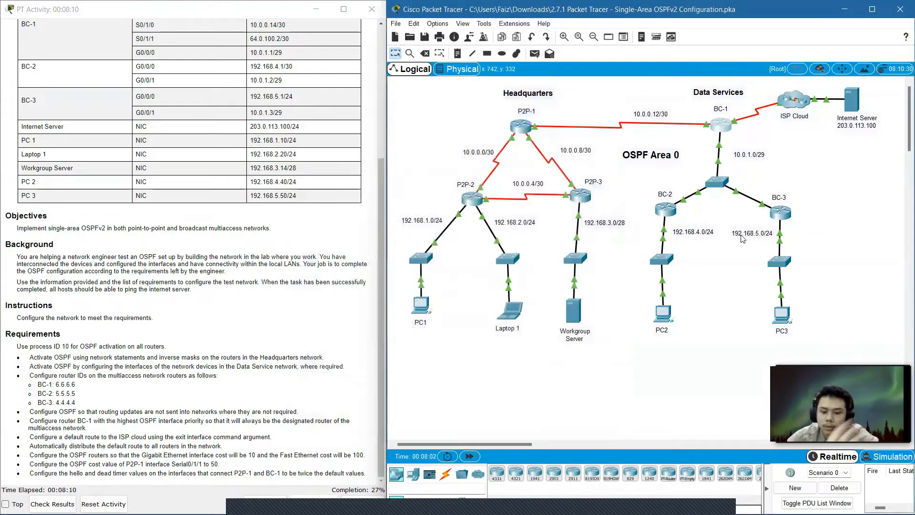
# Open router BC-2's command line and enter privileged and global configuration mode.
pyautogui.click(666, 212)
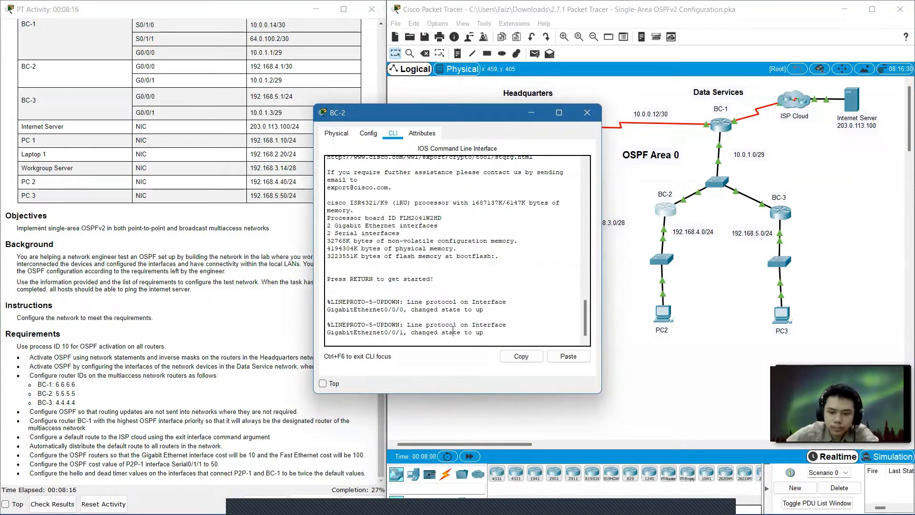
pyautogui.press('Return')
pyautogui.write('en')
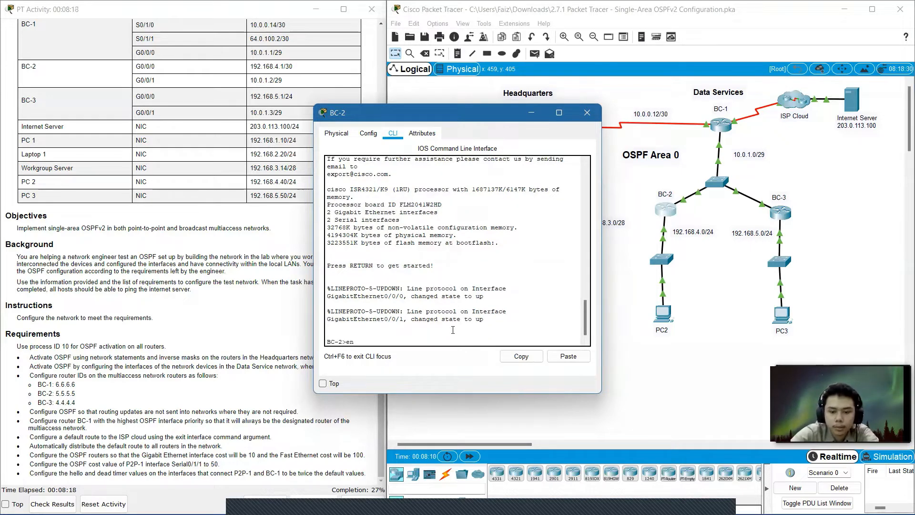
pyautogui.press('Return')
pyautogui.write('conf ')
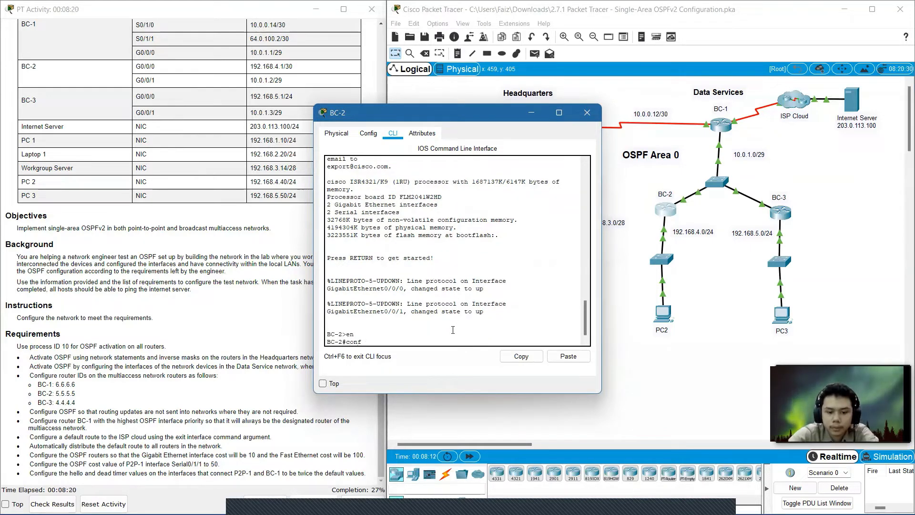
pyautogui.write('t')
pyautogui.press('Return')
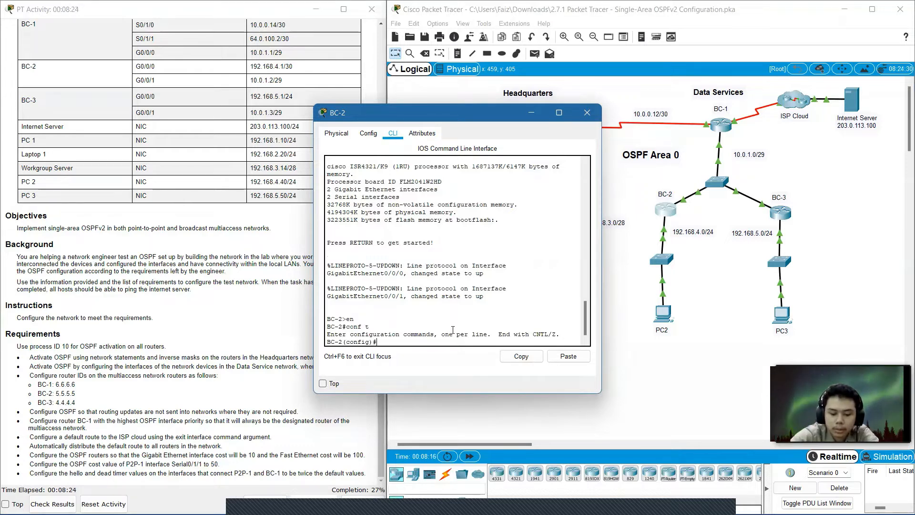
# On BC-2, enable OSPF process 10 in area 0 on interface GigabitEthernet0/0/0, then exit the interface.
pyautogui.write('int gi')
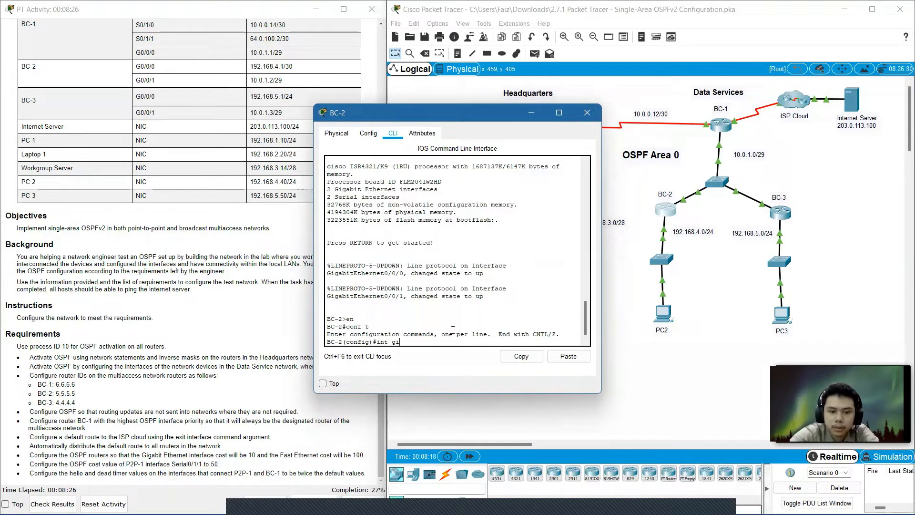
pyautogui.write('g0')
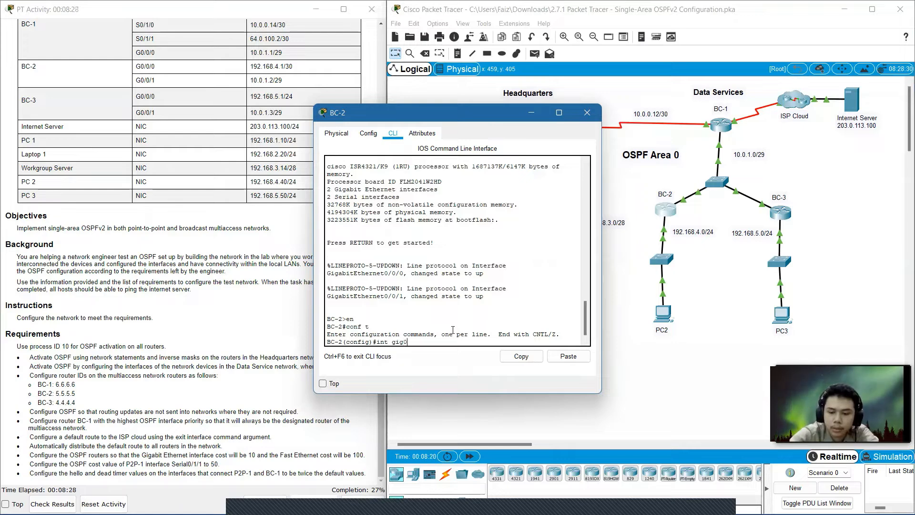
pyautogui.write('/0/0')
pyautogui.press('Return')
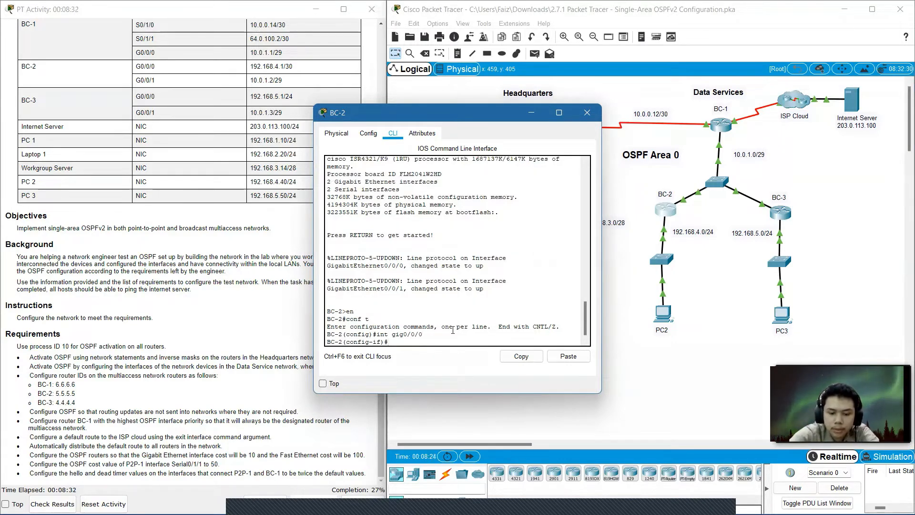
pyautogui.write('ip ospf')
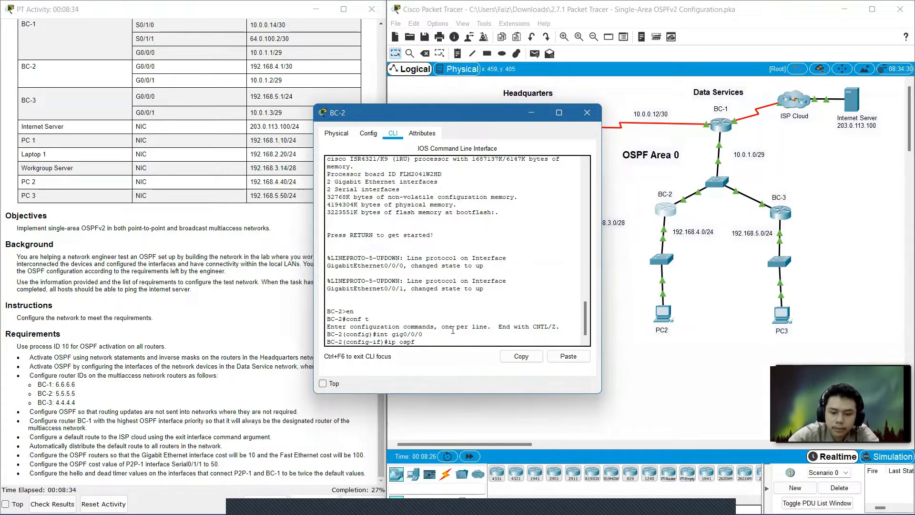
pyautogui.write(' 10 area 0')
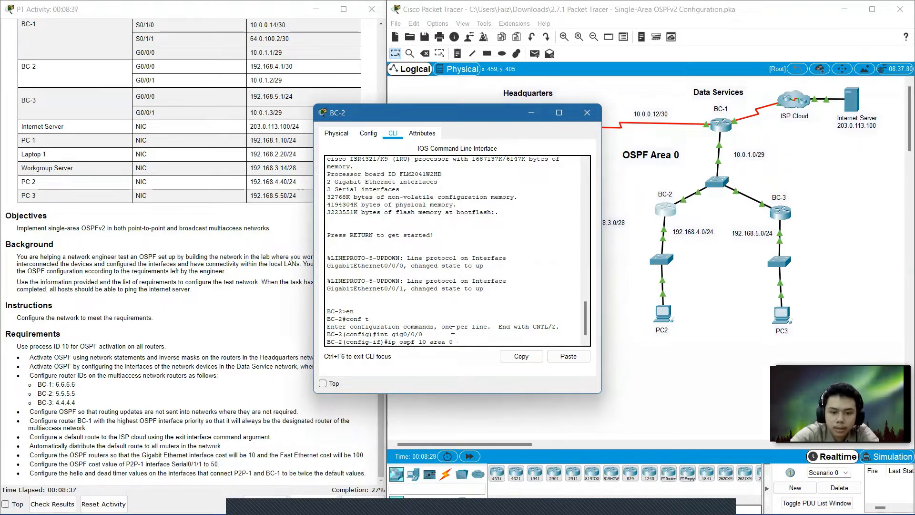
pyautogui.press('Return')
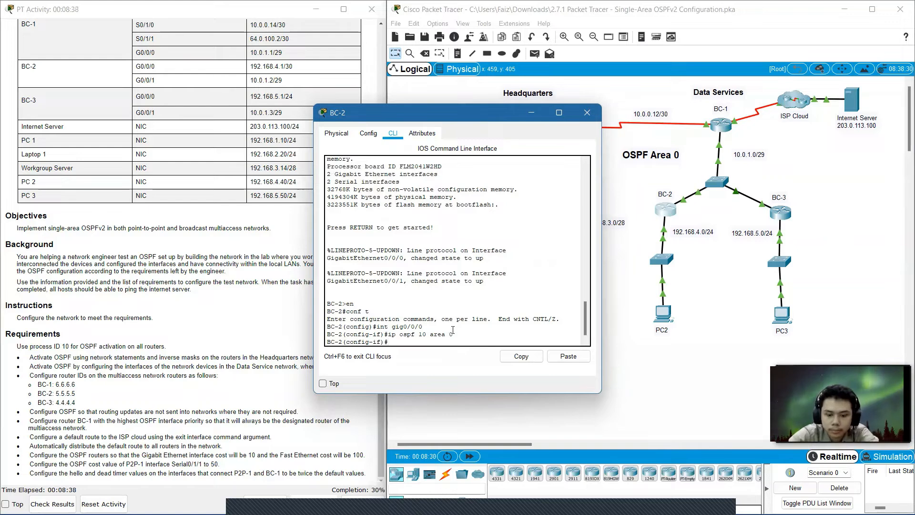
pyautogui.write('ex')
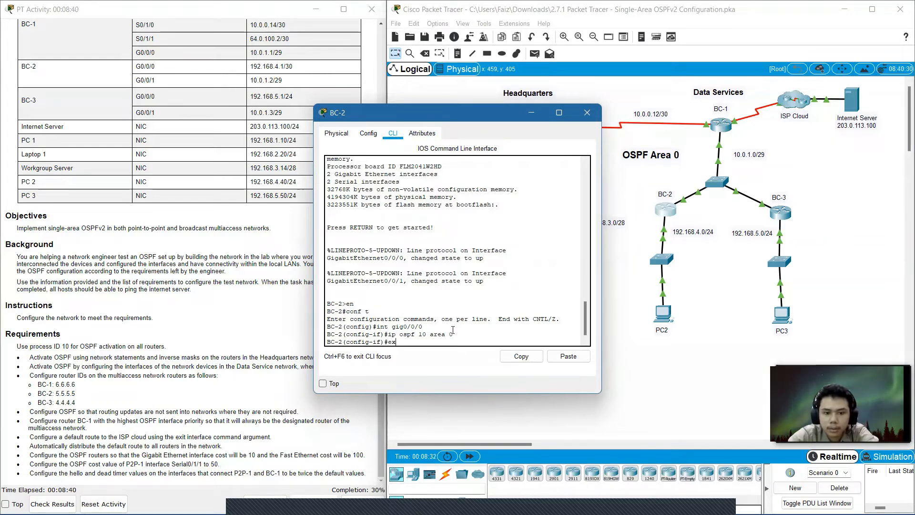
pyautogui.press('Return')
# Enable OSPF process 10 in area 0 on BC-2's interface GigabitEthernet0/0/1 by reusing earlier commands, then close BC-2's window.
pyautogui.write('ex')
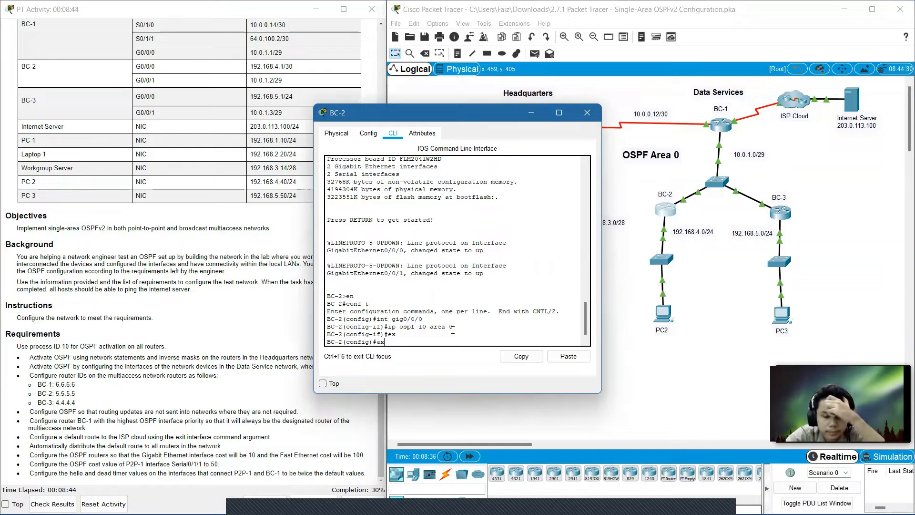
pyautogui.press('Up')
pyautogui.press('Up')
pyautogui.press('Up')
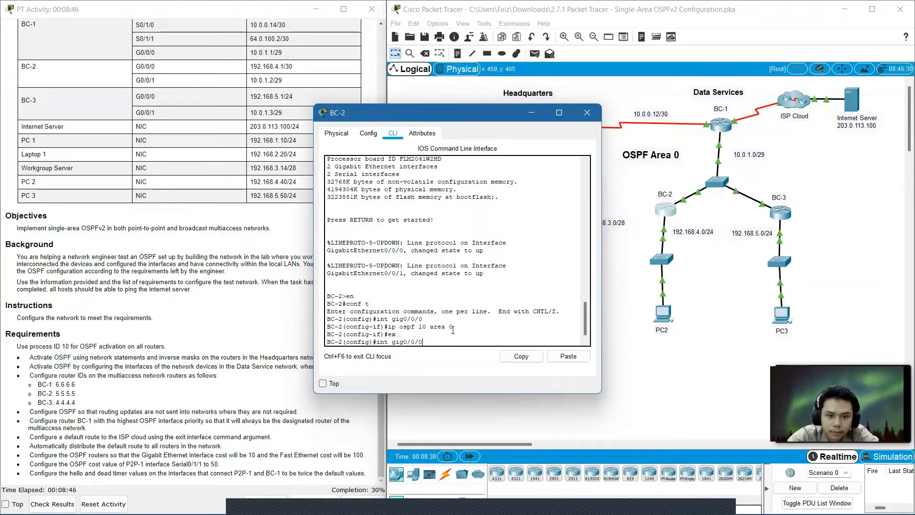
pyautogui.press('BackSpace')
pyautogui.write('1')
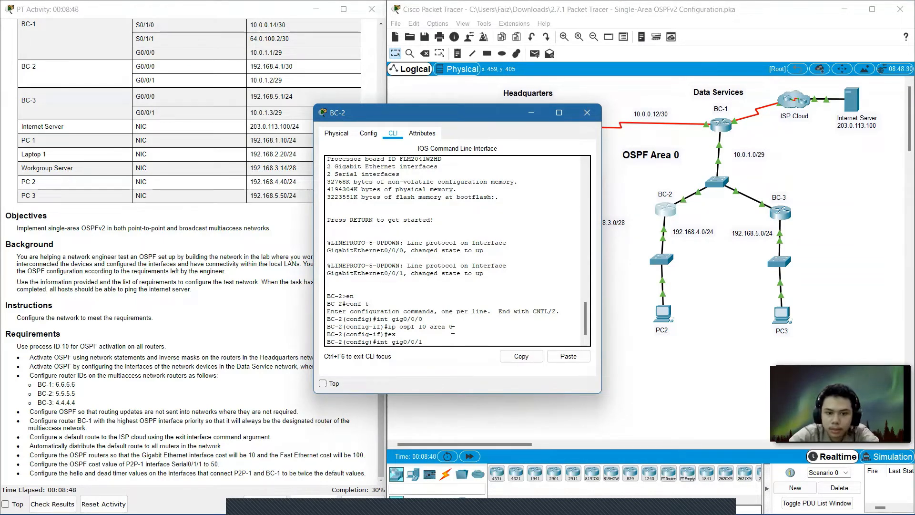
pyautogui.press('Return')
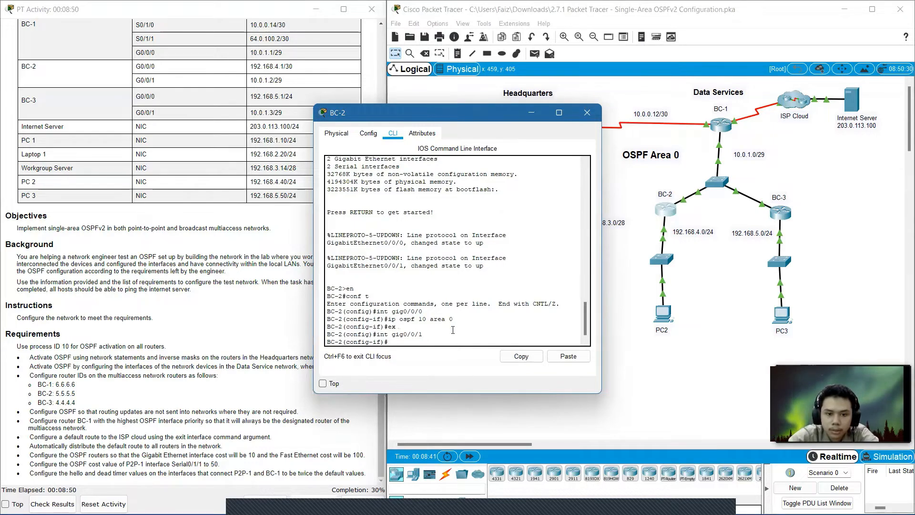
pyautogui.press('Up')
pyautogui.press('Up')
pyautogui.press('Up')
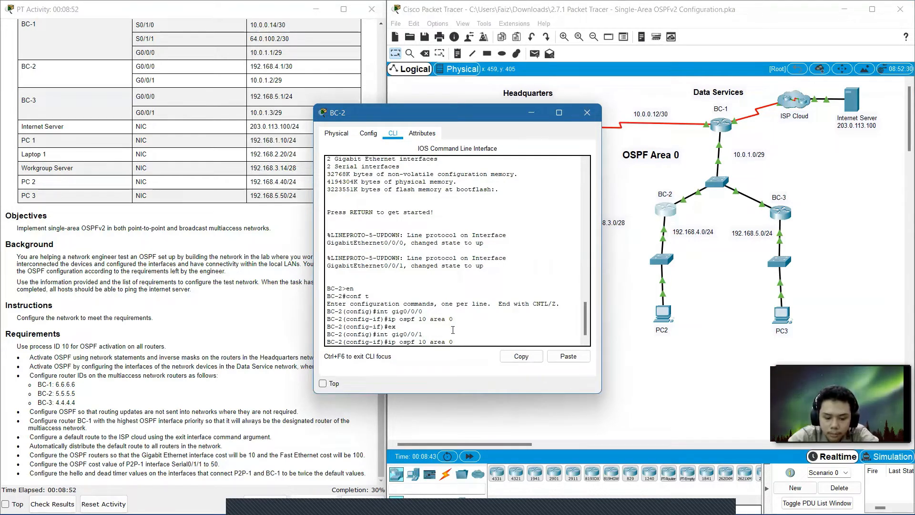
pyautogui.press('Return')
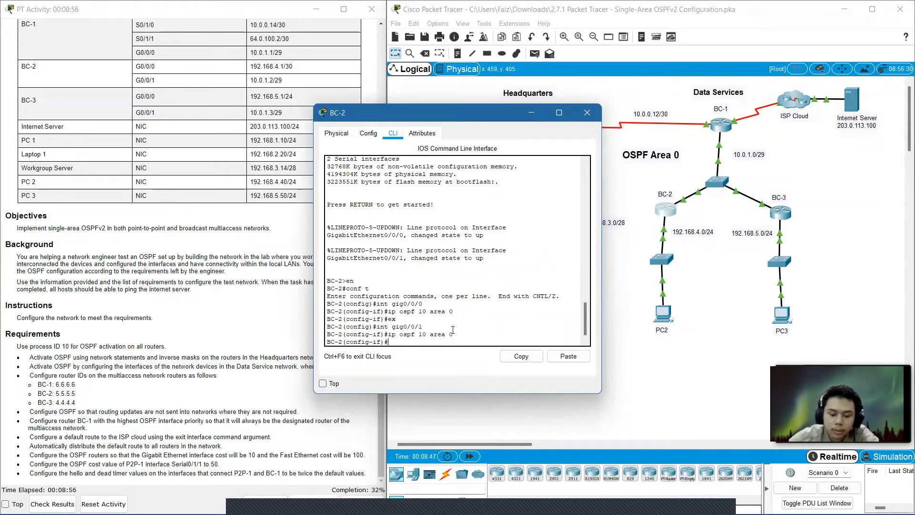
pyautogui.click(587, 112)
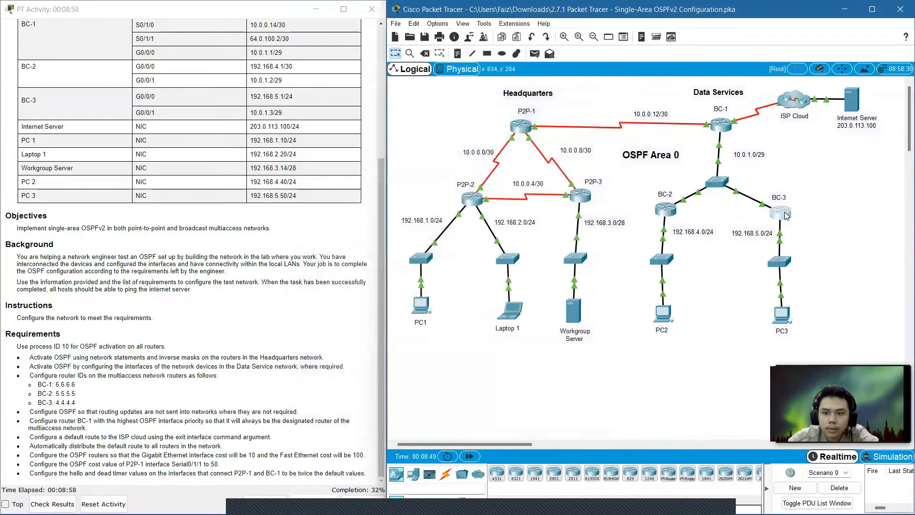
# Open router BC-3's command line and enter privileged and global configuration mode.
pyautogui.click(786, 215)
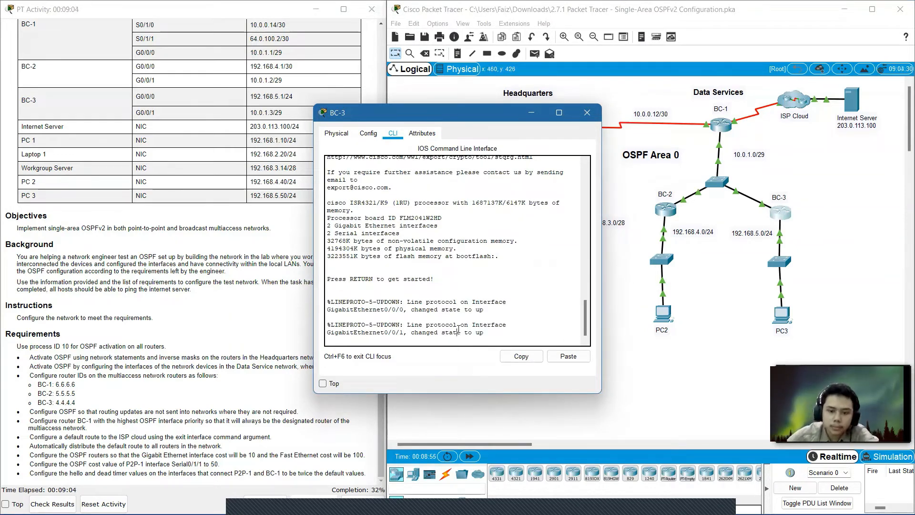
pyautogui.press('Return')
pyautogui.write('en')
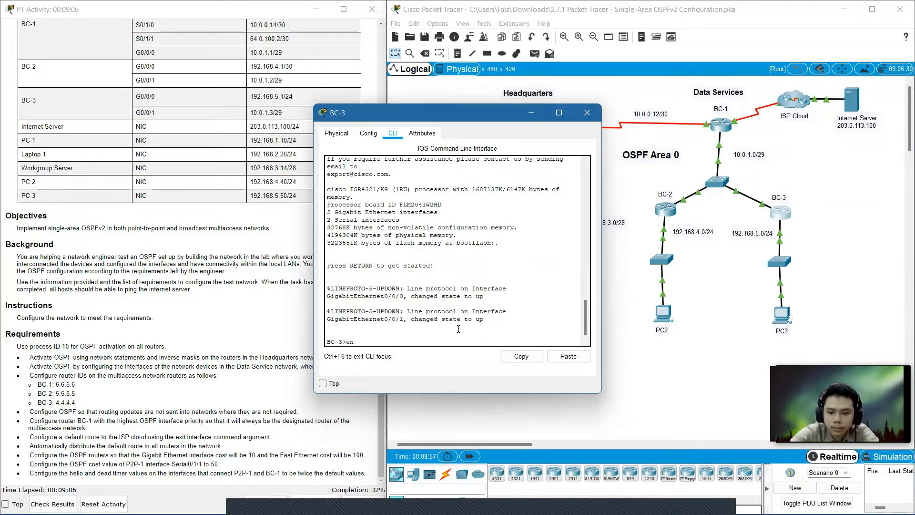
pyautogui.press('Return')
pyautogui.write('conf')
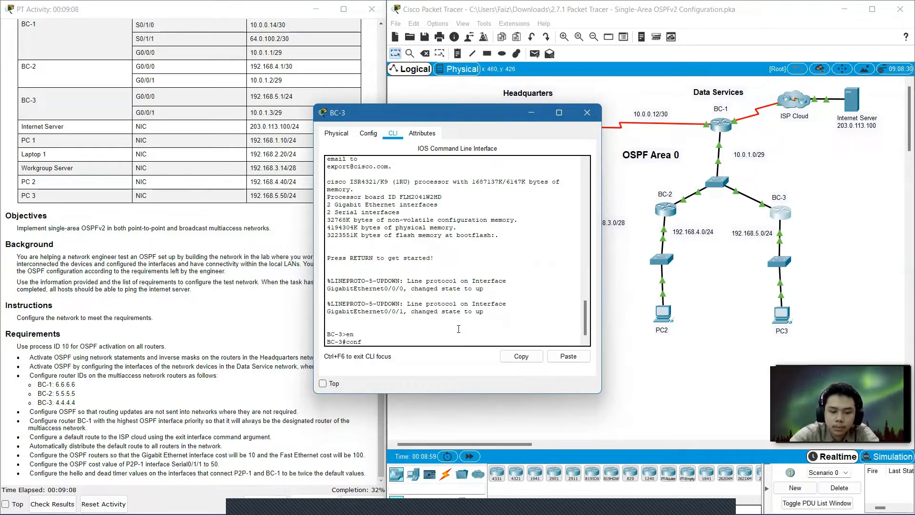
pyautogui.write(' t')
pyautogui.press('Return')
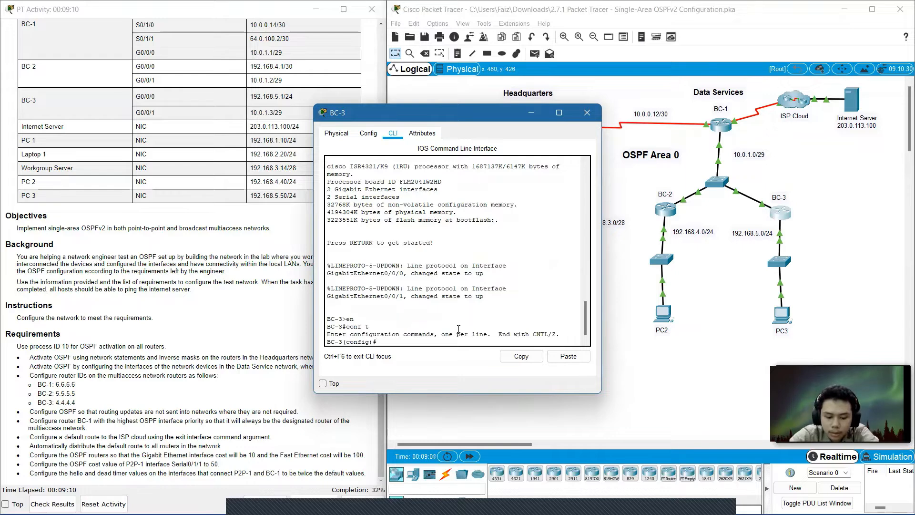
# On BC-3, enable OSPF process 10 in area 0 on interface GigabitEthernet0/0/0, then exit the interface.
pyautogui.write('int ')
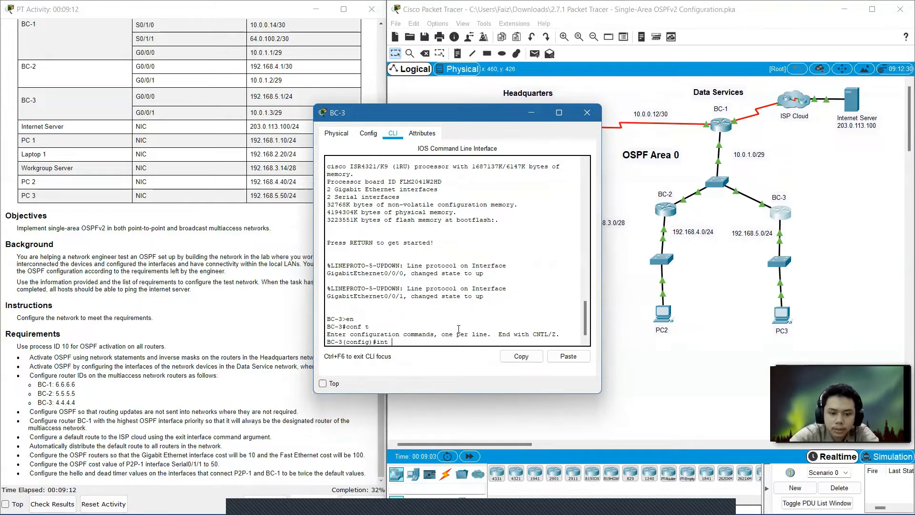
pyautogui.write('gig')
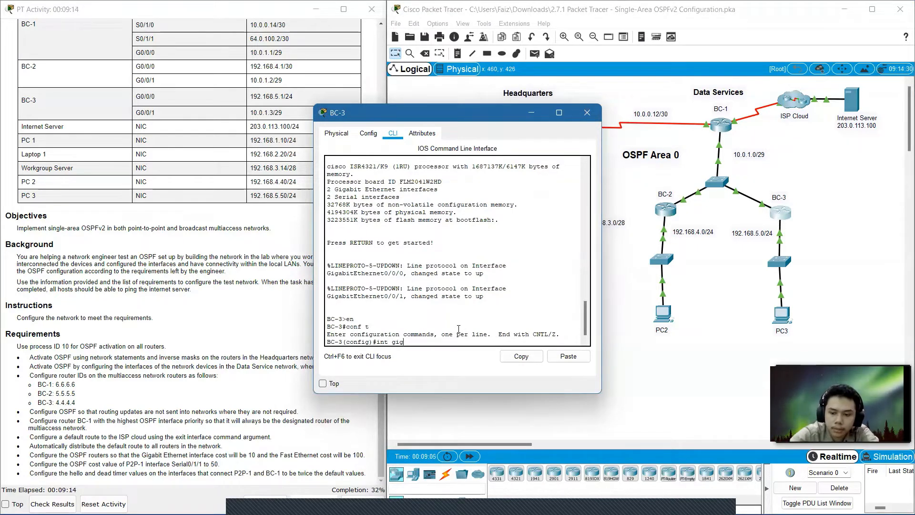
pyautogui.write('00')
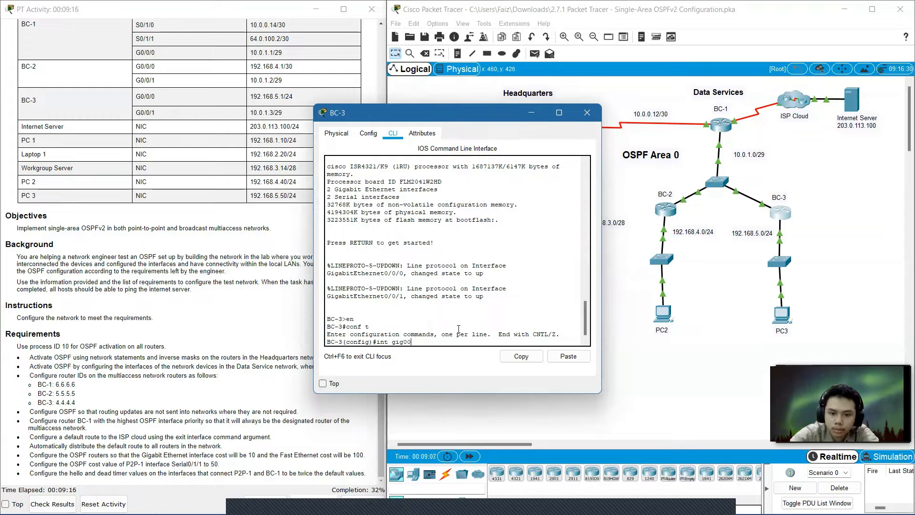
pyautogui.press('BackSpace')
pyautogui.write('/0/')
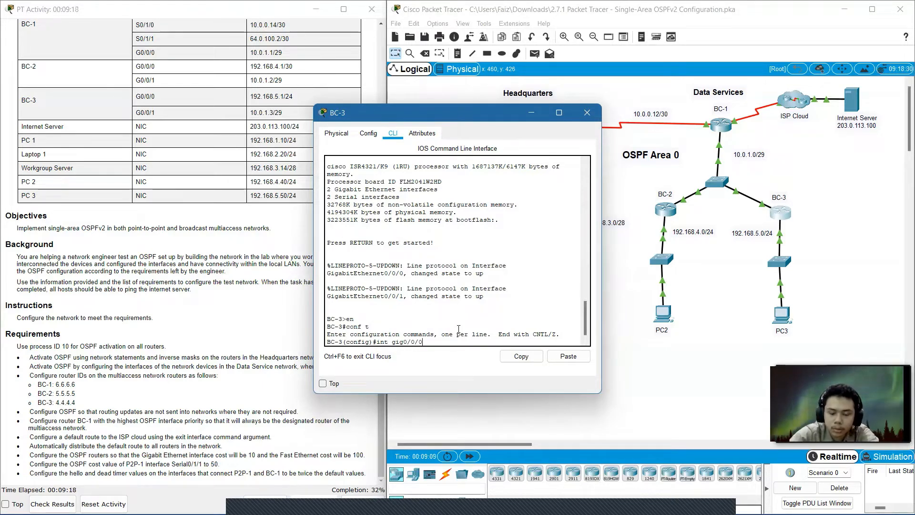
pyautogui.write('0')
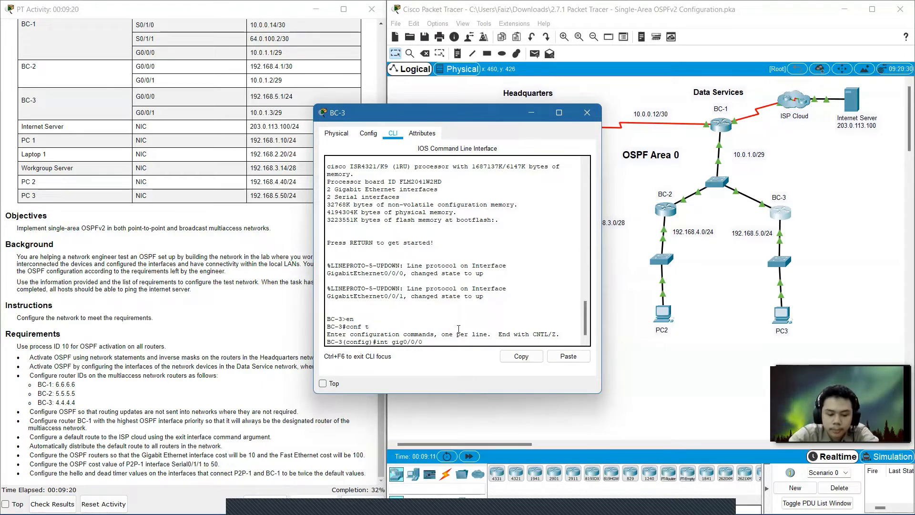
pyautogui.press('Return')
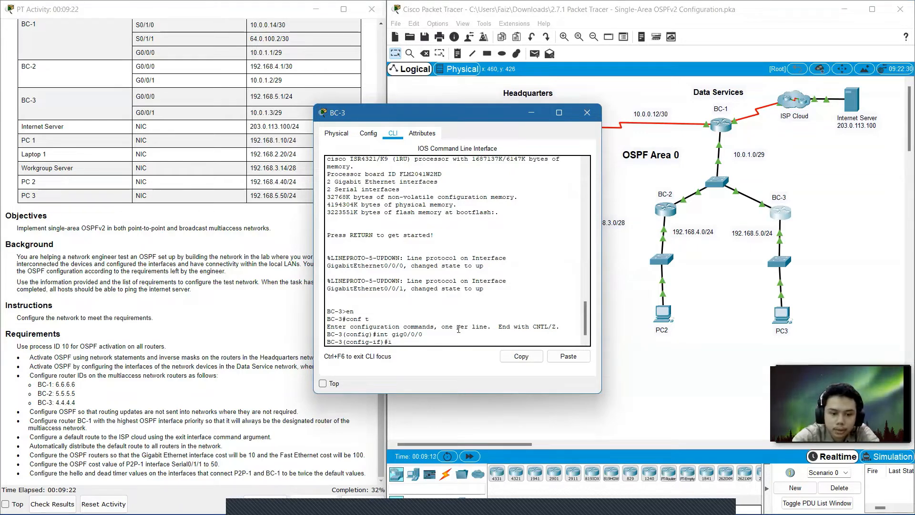
pyautogui.write('in')
pyautogui.press('BackSpace')
pyautogui.write('p ')
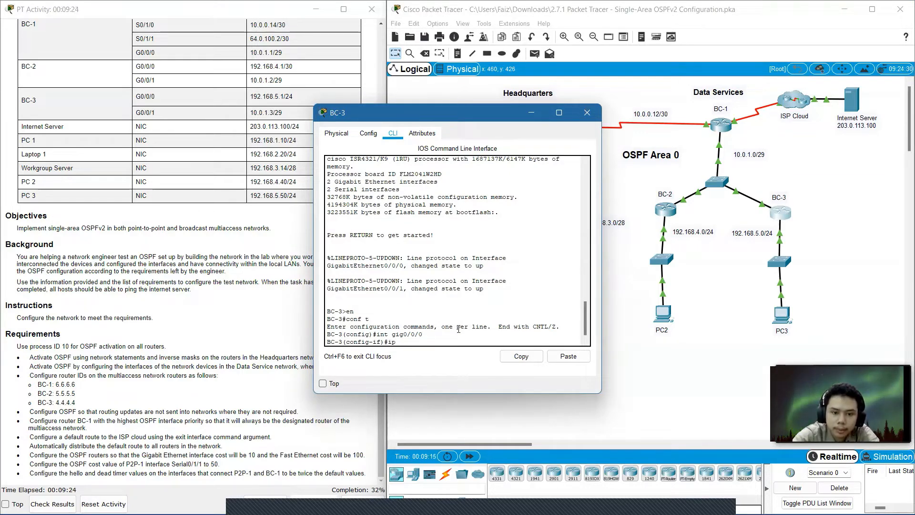
pyautogui.write('ospf 10')
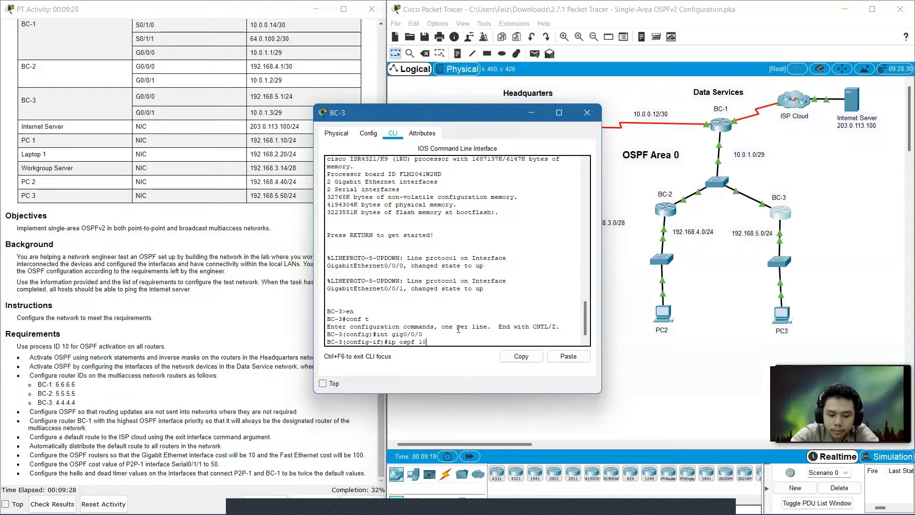
pyautogui.write(' area')
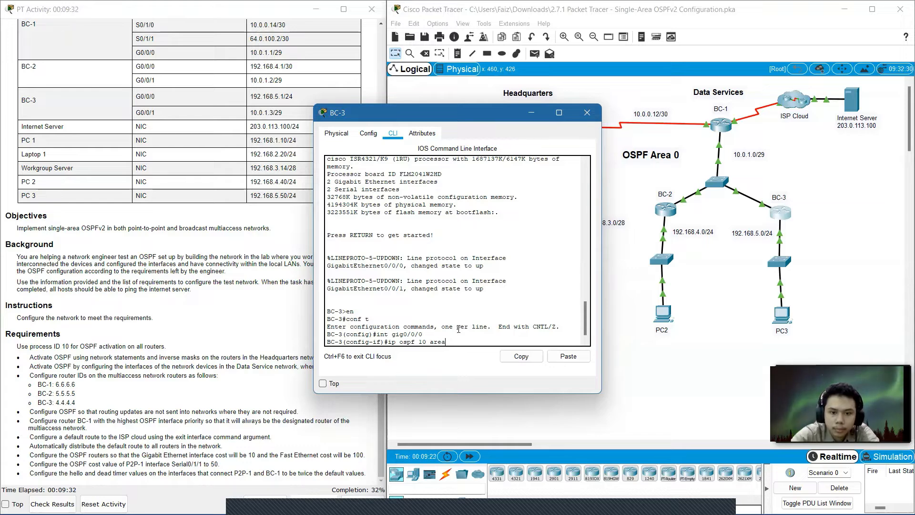
pyautogui.write(' 0')
pyautogui.press('Return')
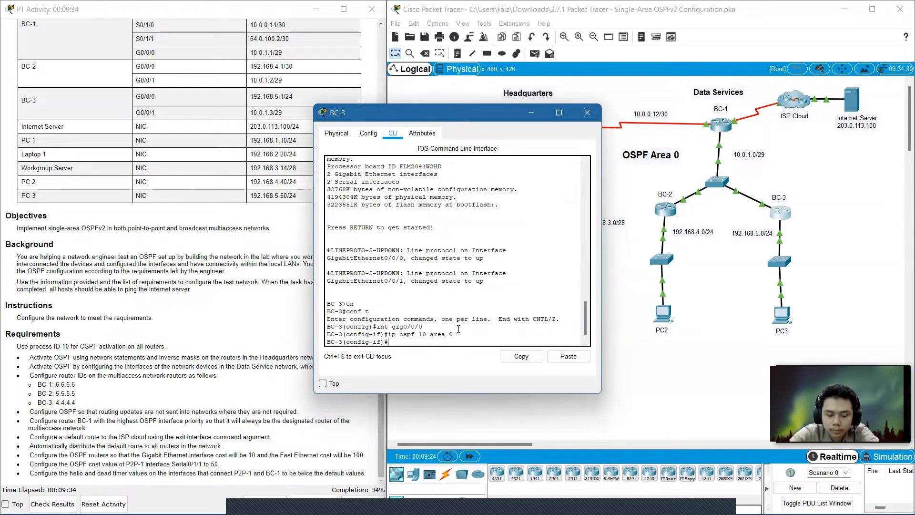
pyautogui.write('e')
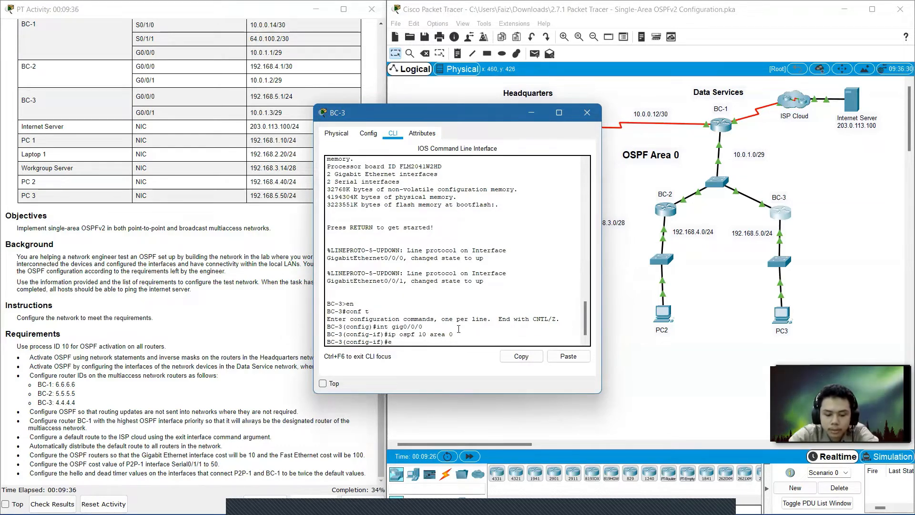
pyautogui.write('x')
pyautogui.press('Return')
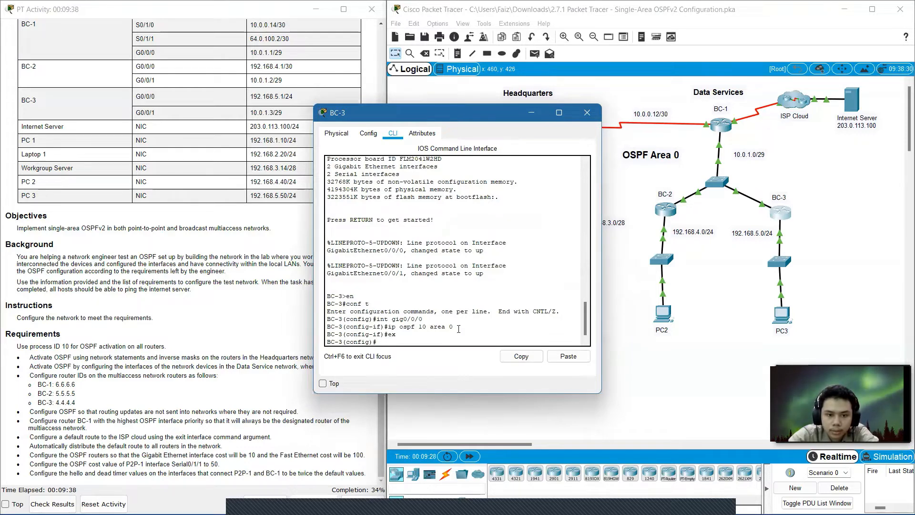
# Enable OSPF process 10 in area 0 on BC-3's interface GigabitEthernet0/0/1, then close BC-3's window.
pyautogui.write('int gig0/0/')
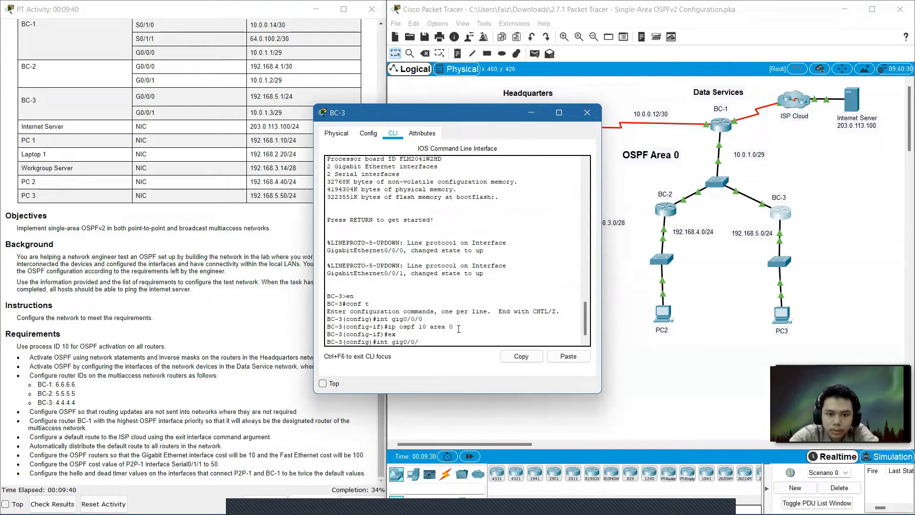
pyautogui.write('1')
pyautogui.press('Return')
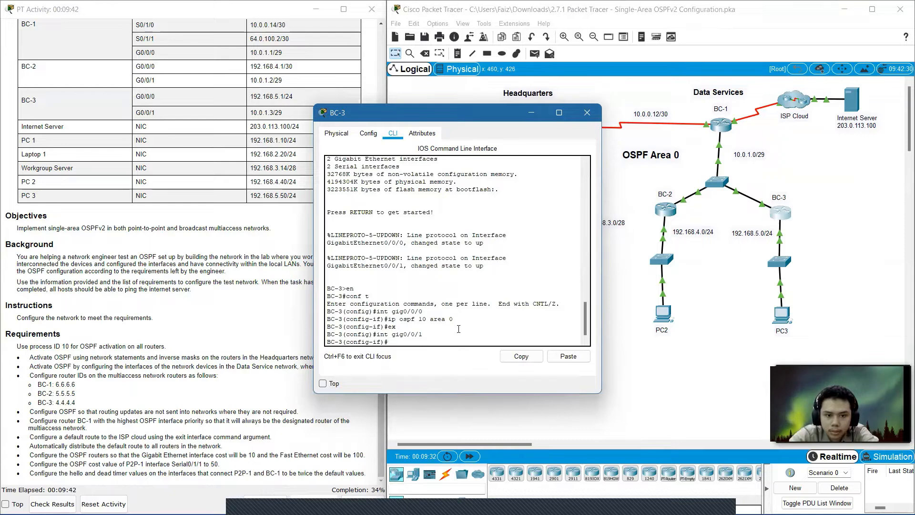
pyautogui.write('ex')
pyautogui.press('Up')
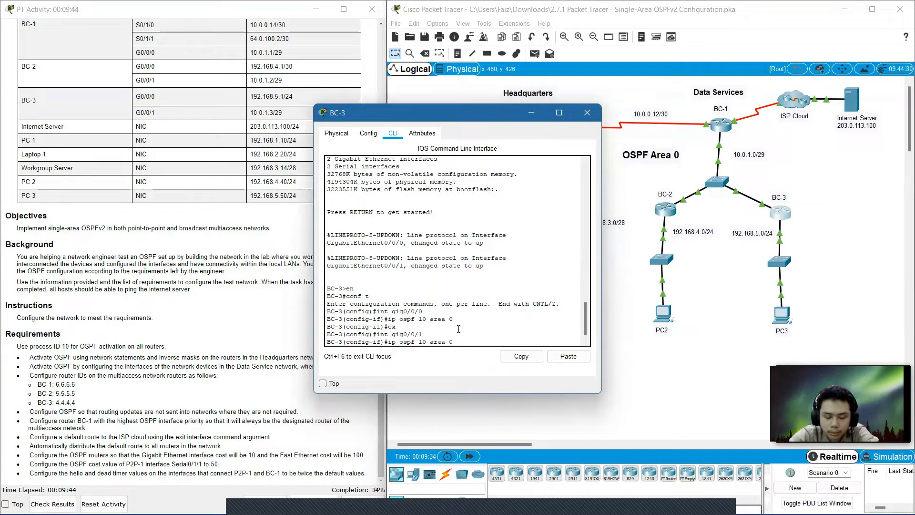
pyautogui.press('Return')
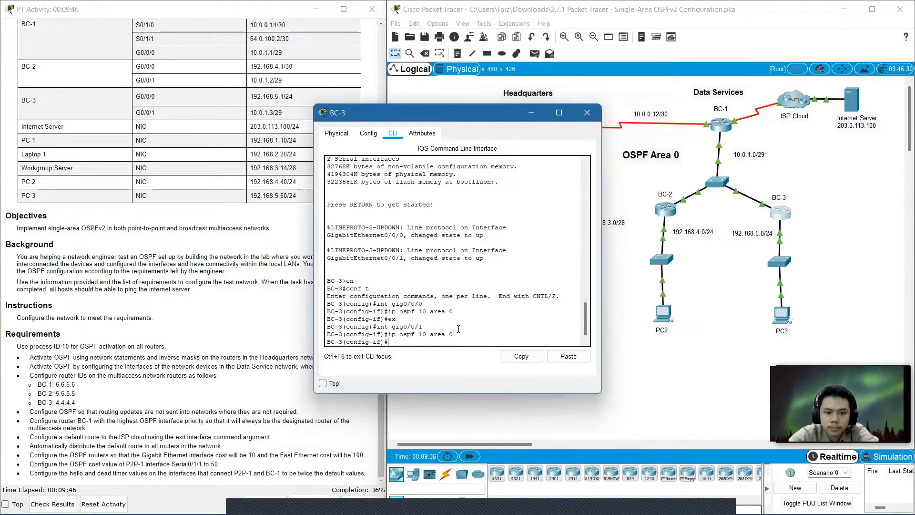
pyautogui.click(587, 113)
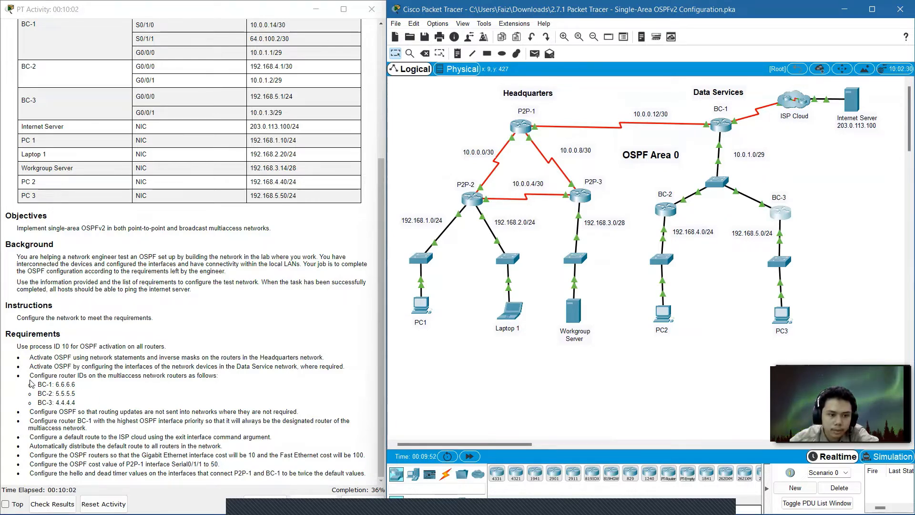
# Open router BC-1's command line, leave interface configuration, and enter OSPF process 10 configuration.
pyautogui.moveTo(30, 383); pyautogui.dragTo(189, 393)
pyautogui.click(721, 125)
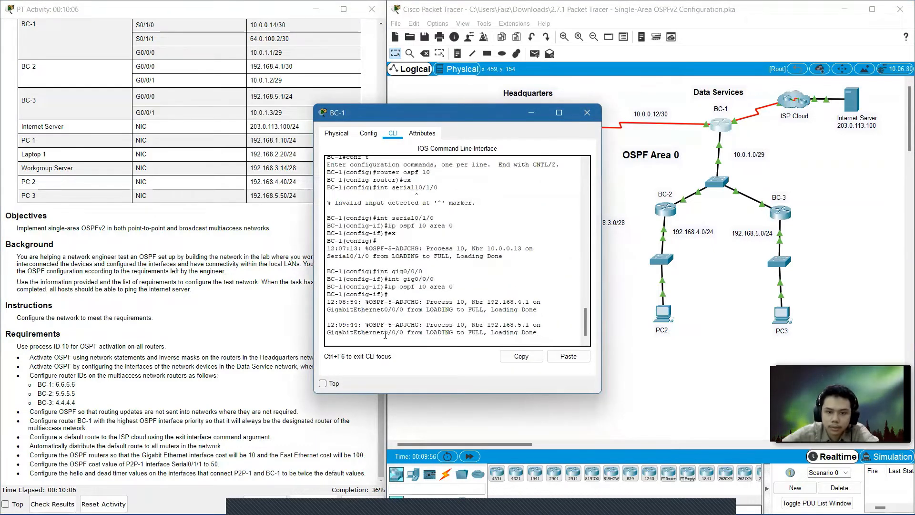
pyautogui.press('Return')
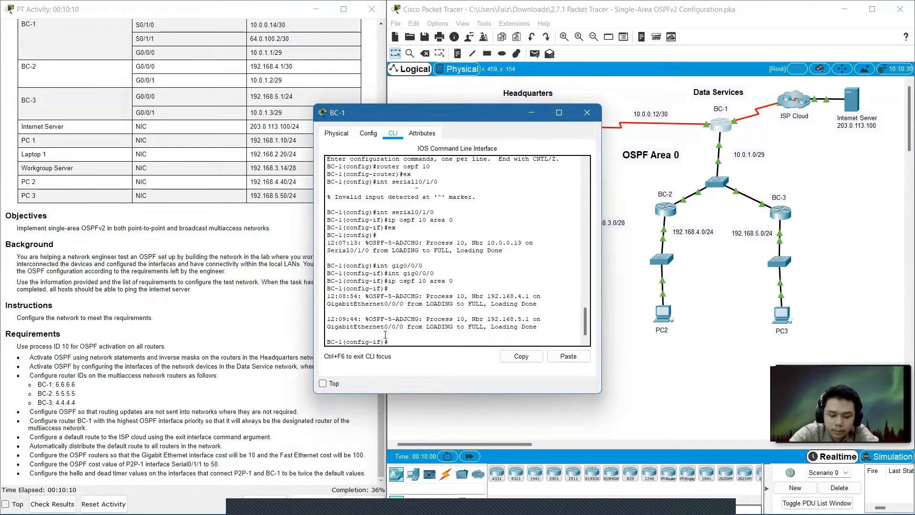
pyautogui.write('ex')
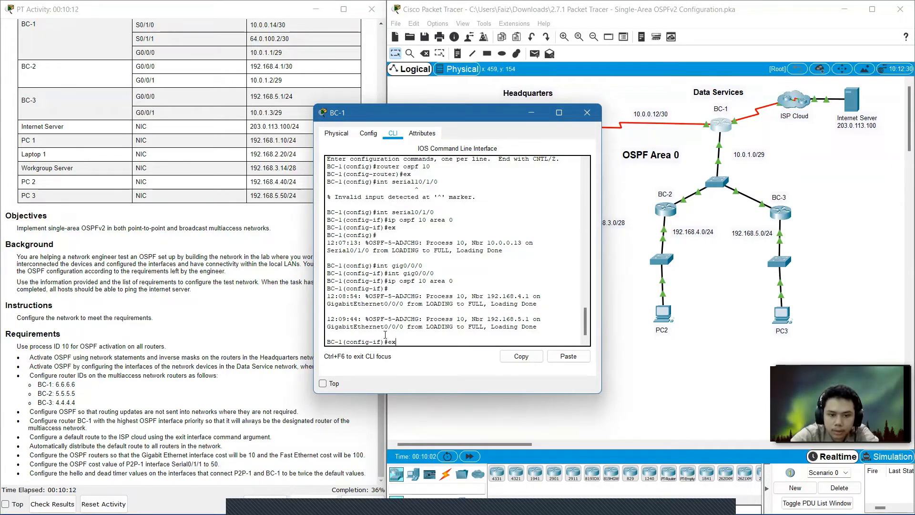
pyautogui.press('Return')
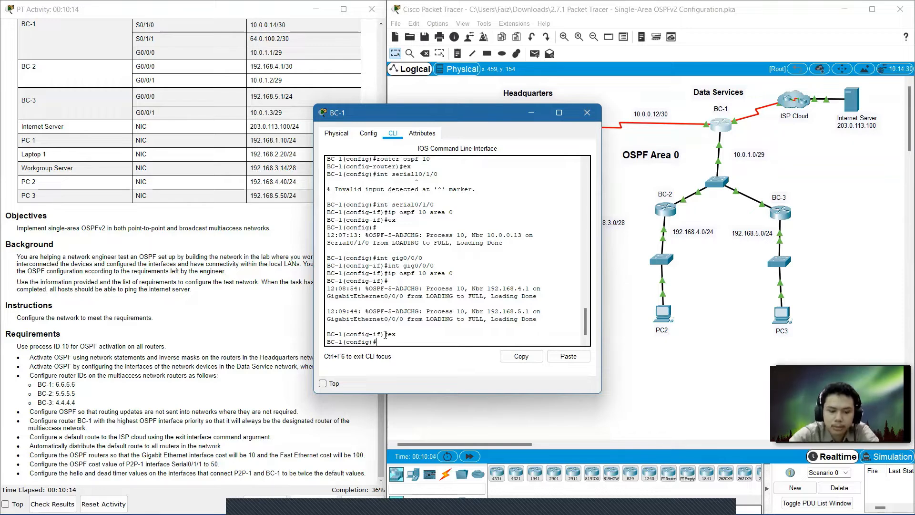
pyautogui.write('router o')
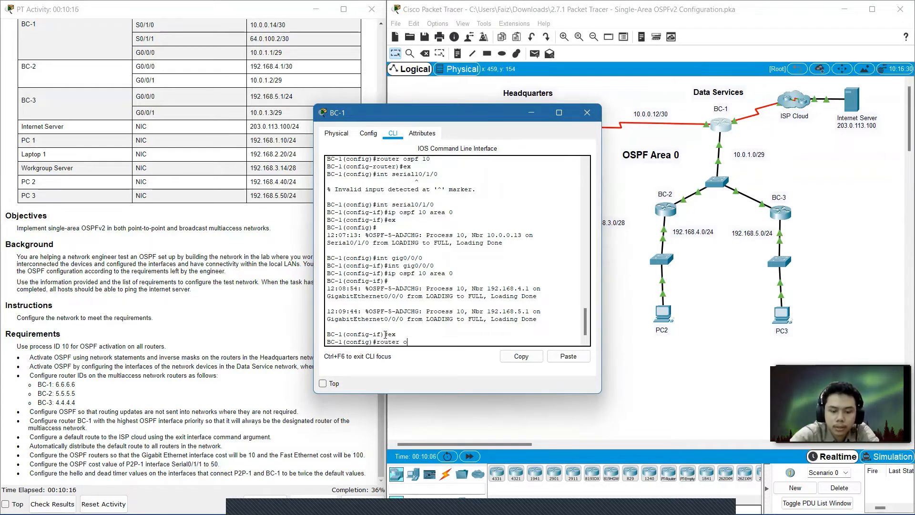
pyautogui.write('spf')
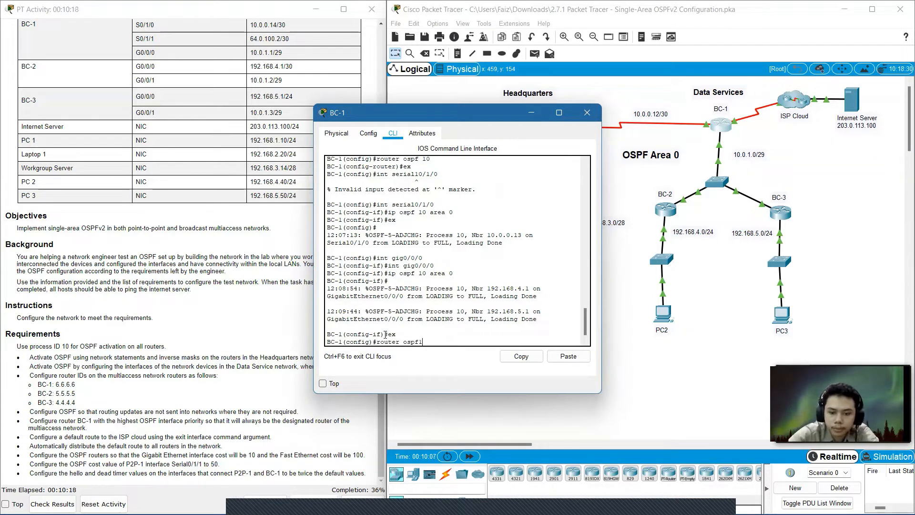
pyautogui.write(' 10')
pyautogui.press('Return')
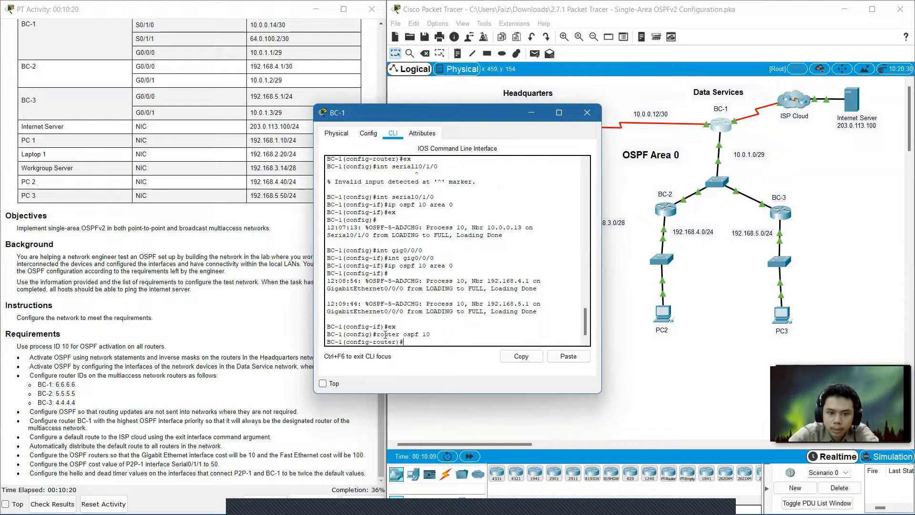
# Set BC-1's OSPF router ID to 6.6.6.6, exit router configuration, and close BC-1's window.
pyautogui.write('router')
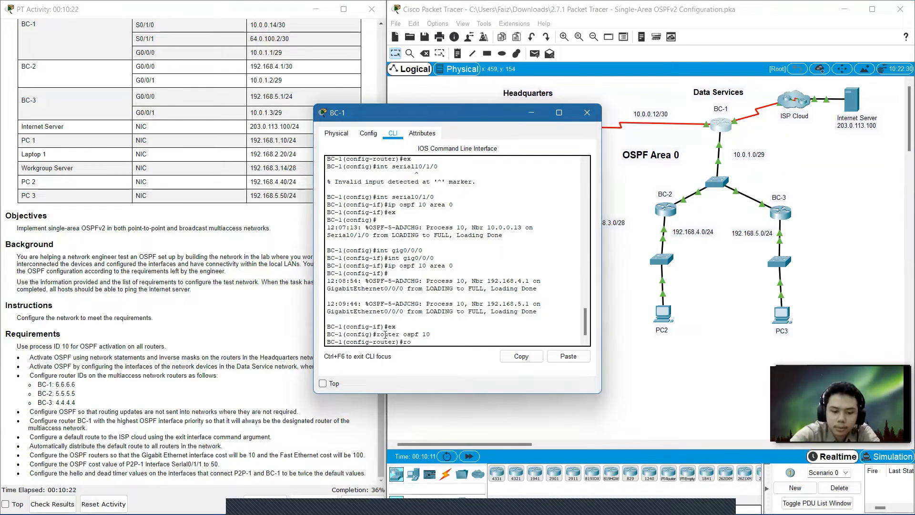
pyautogui.write('-id')
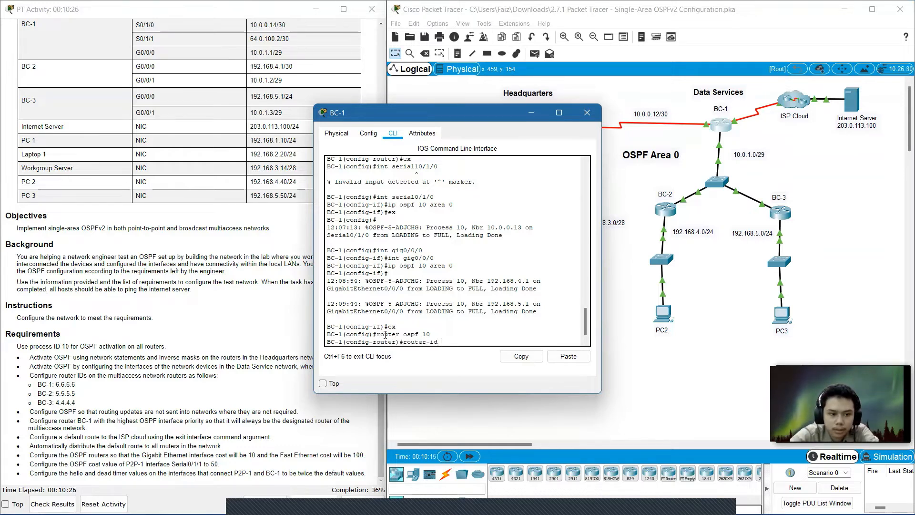
pyautogui.write(' 606')
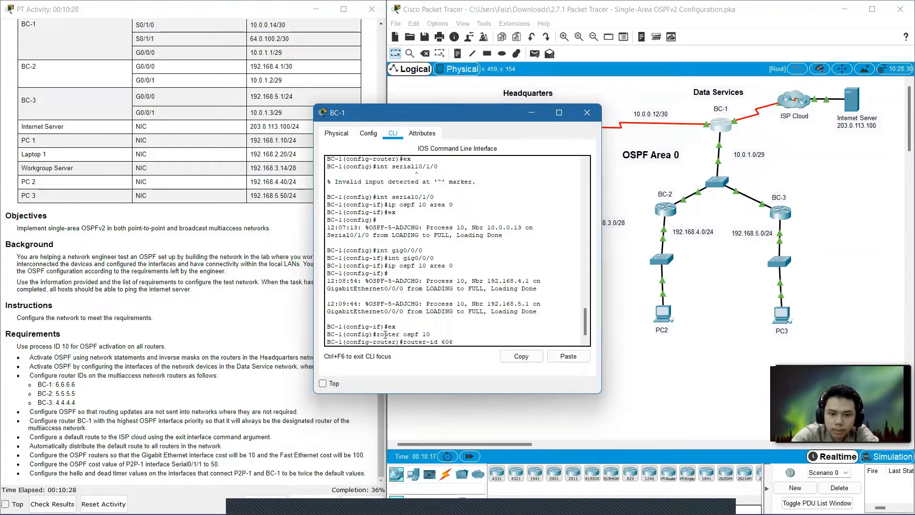
pyautogui.press('BackSpace')
pyautogui.press('BackSpace')
pyautogui.write('.6.6')
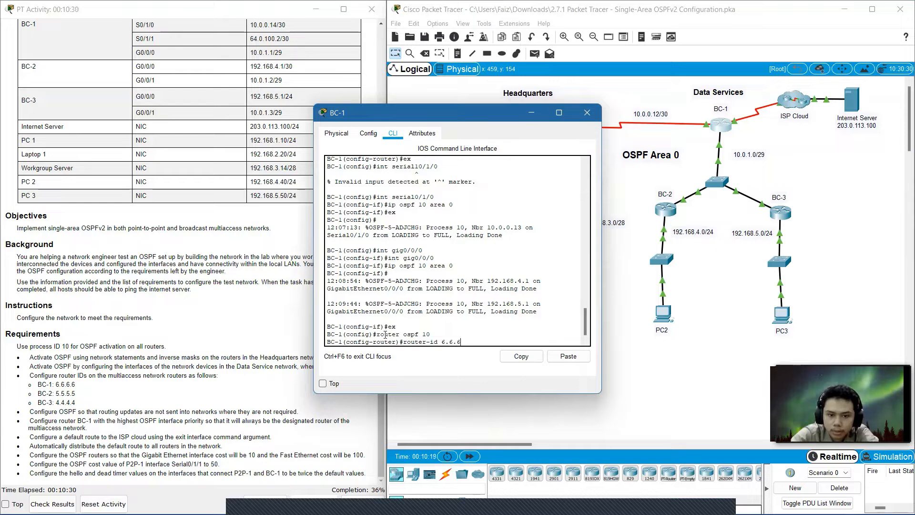
pyautogui.write('.6')
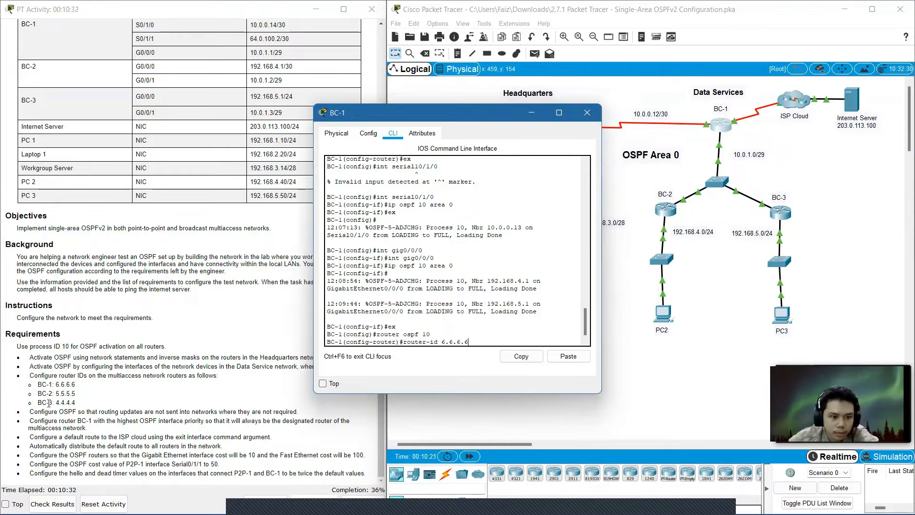
pyautogui.press('Return')
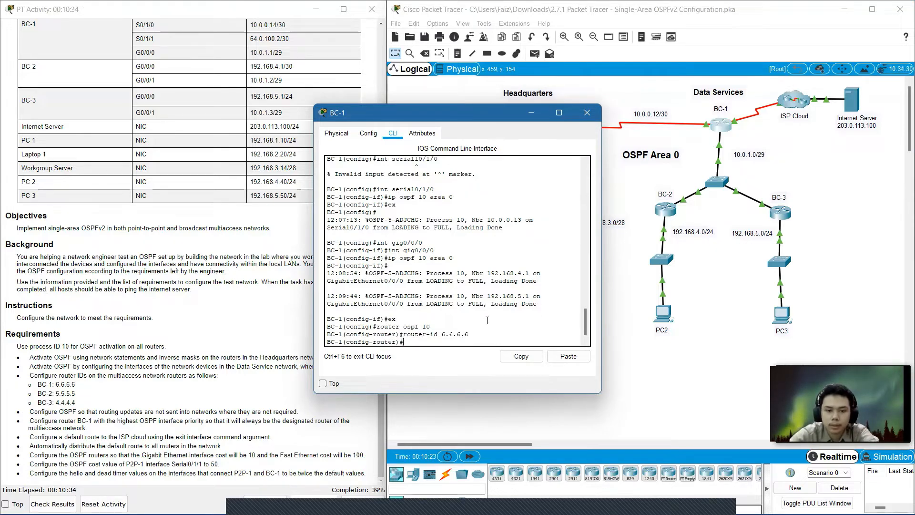
pyautogui.write('e')
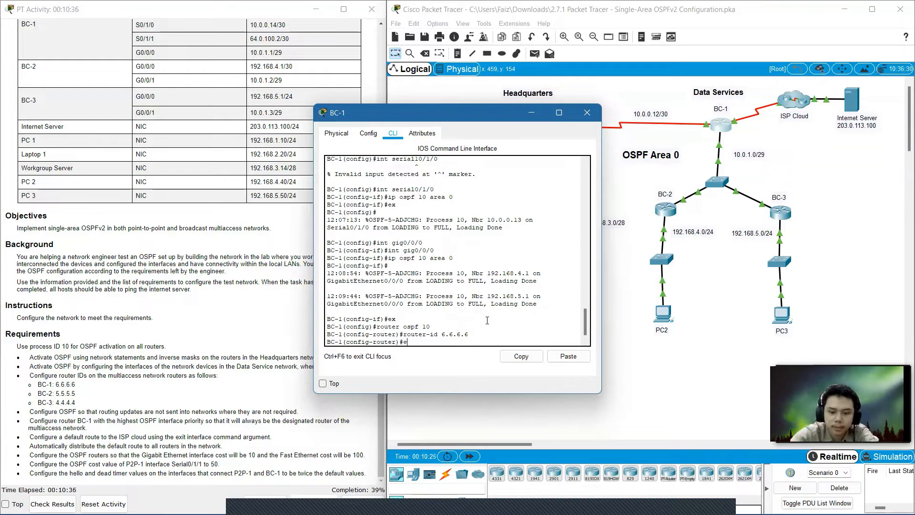
pyautogui.write('x')
pyautogui.press('Return')
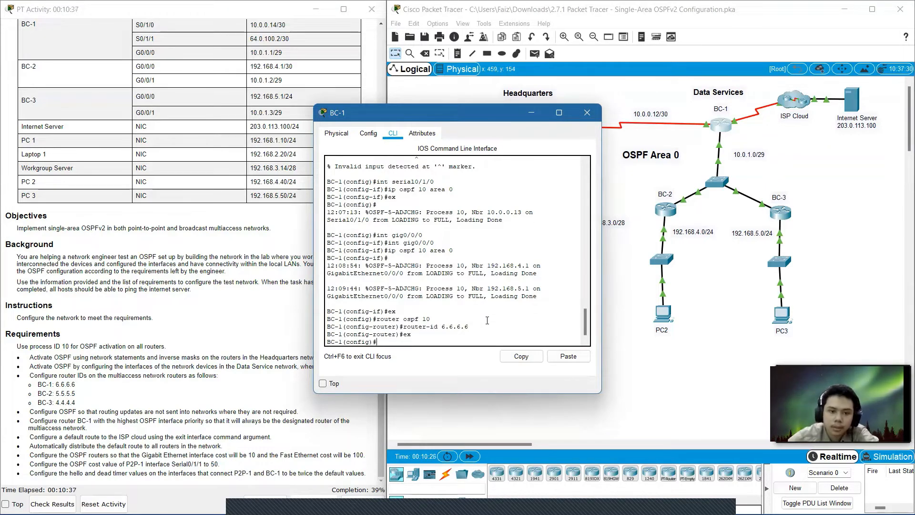
pyautogui.click(587, 112)
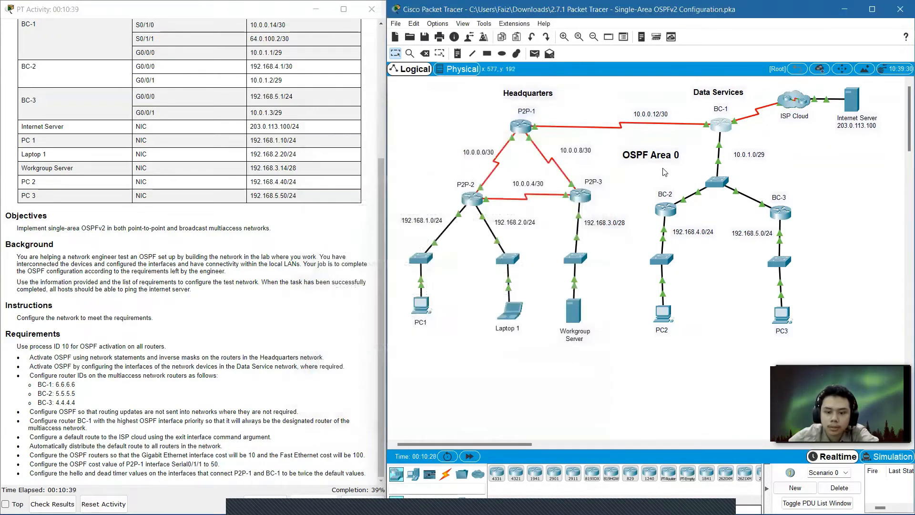
# Open router BC-2's command line, leave interface configuration, and enter OSPF process 10 configuration.
pyautogui.click(671, 212)
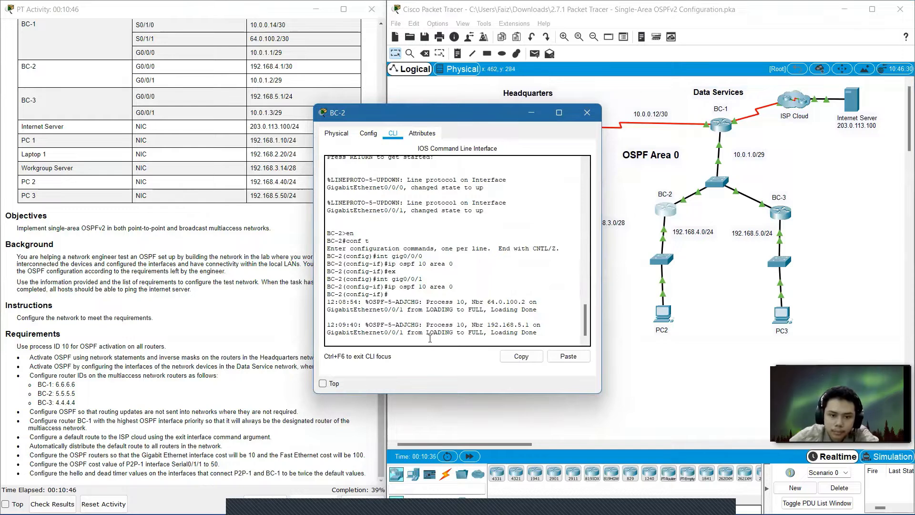
pyautogui.press('Return')
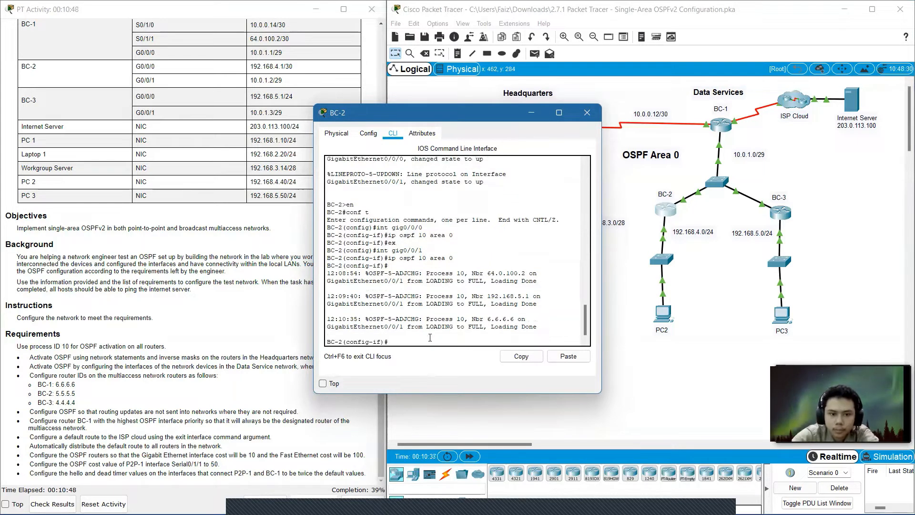
pyautogui.write('ex')
pyautogui.press('Return')
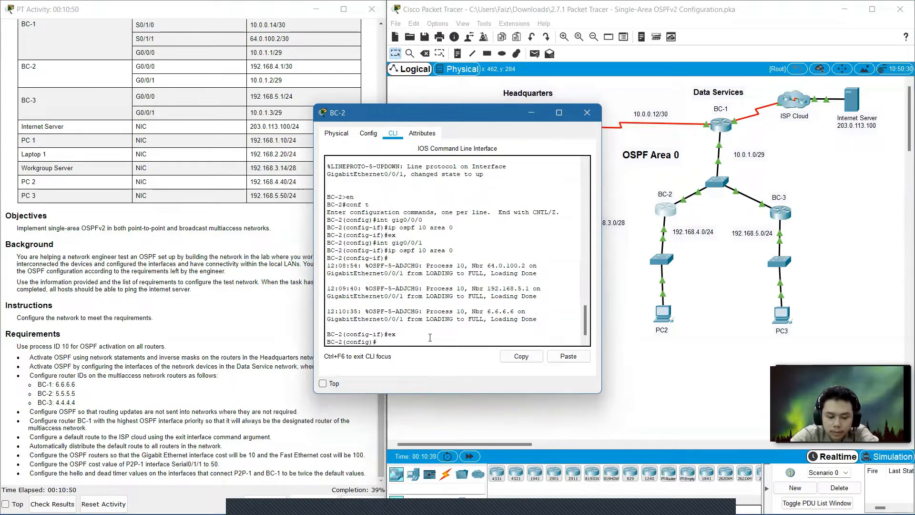
pyautogui.write('router')
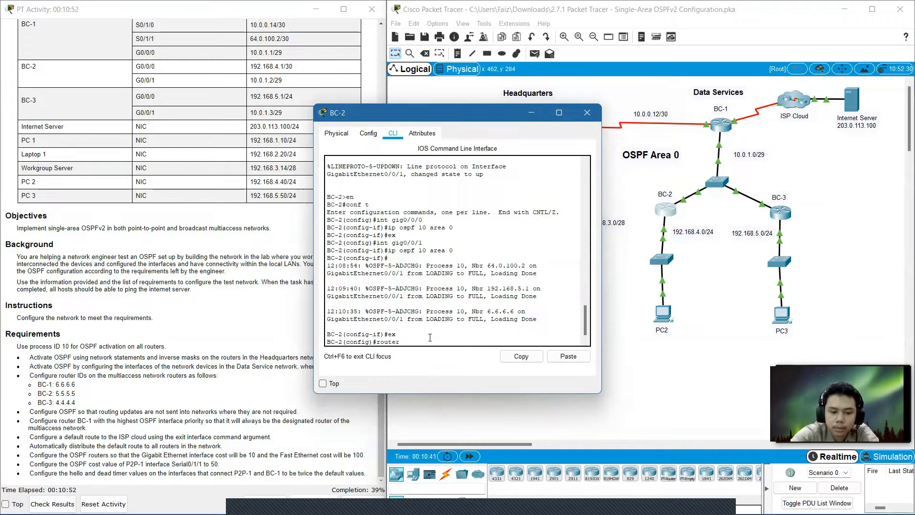
pyautogui.write(' ospf 10')
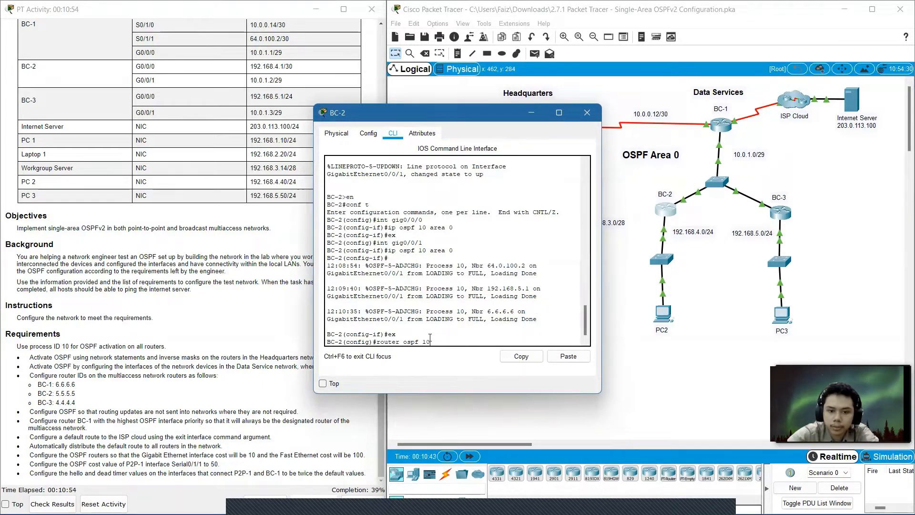
pyautogui.press('Return')
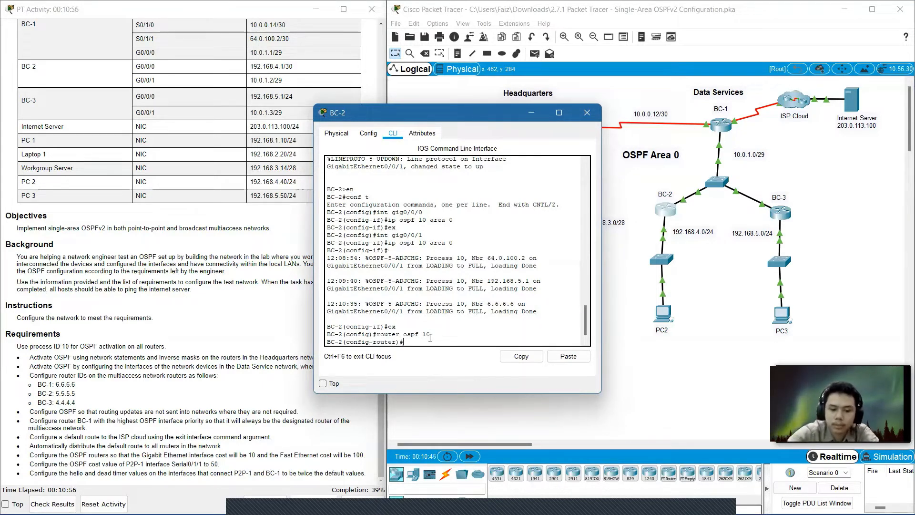
# Set BC-2's OSPF router ID to 5.5.5.5, fixing the mistyped command, then exit and close BC-2's window.
pyautogui.write('reouter')
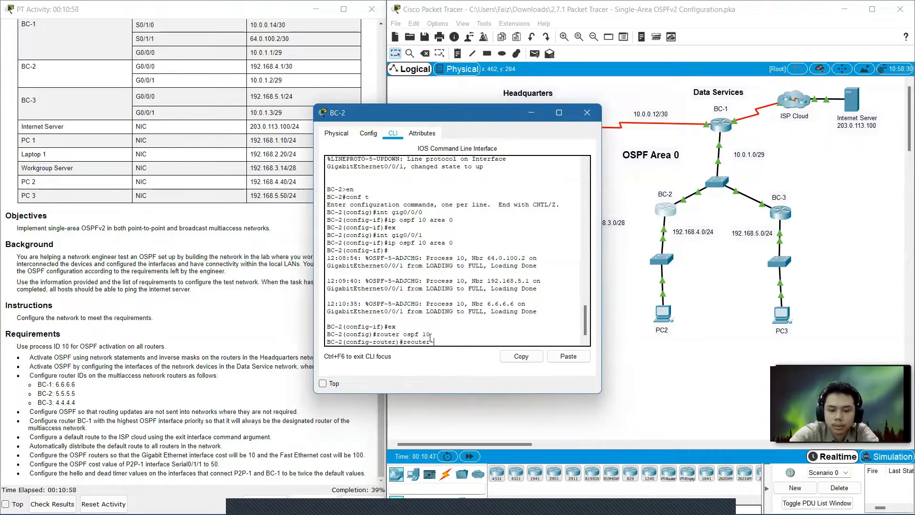
pyautogui.write('-id')
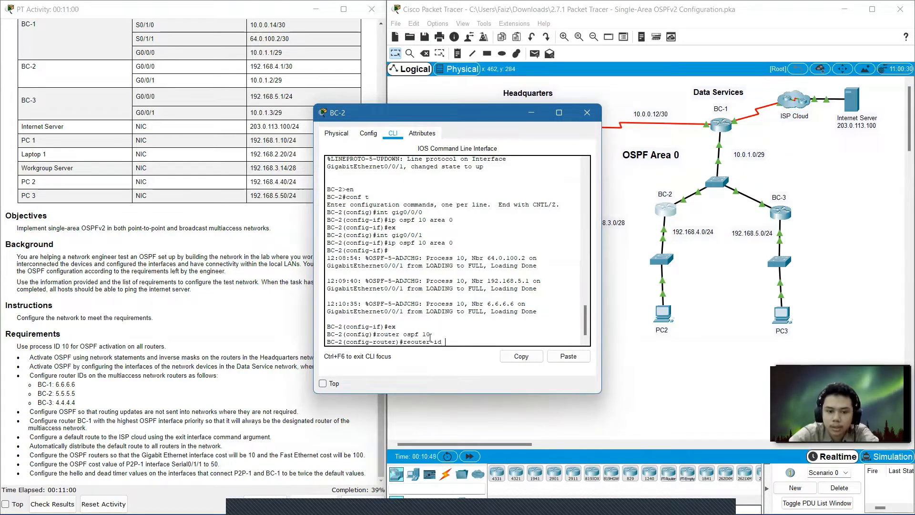
pyautogui.write(' 5.5.5.5')
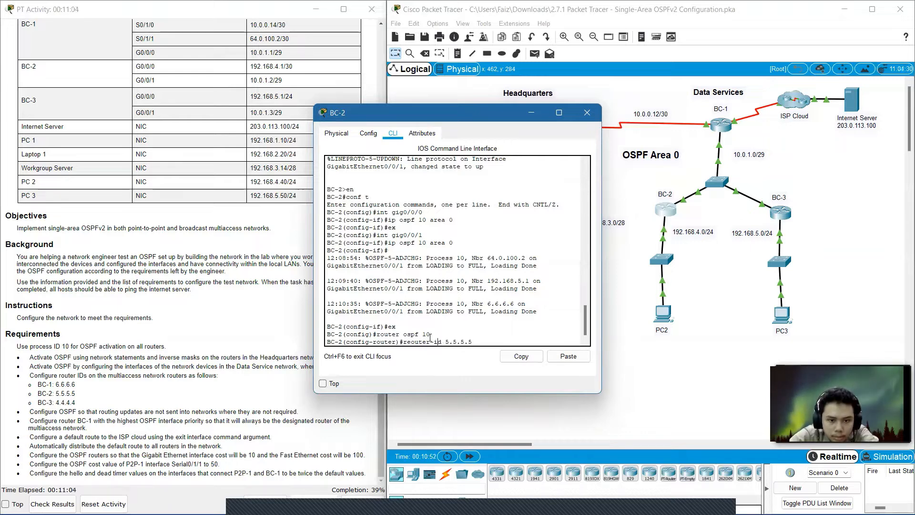
pyautogui.press('Left')
pyautogui.press('Left')
pyautogui.press('Left')
pyautogui.press('Left')
pyautogui.press('Left')
pyautogui.press('Left')
pyautogui.press('Left')
pyautogui.press('Left')
pyautogui.press('Left')
pyautogui.press('Left')
pyautogui.press('Left')
pyautogui.press('Left')
pyautogui.press('Left')
pyautogui.press('Left')
pyautogui.press('Left')
pyautogui.press('Left')
pyautogui.press('BackSpace')
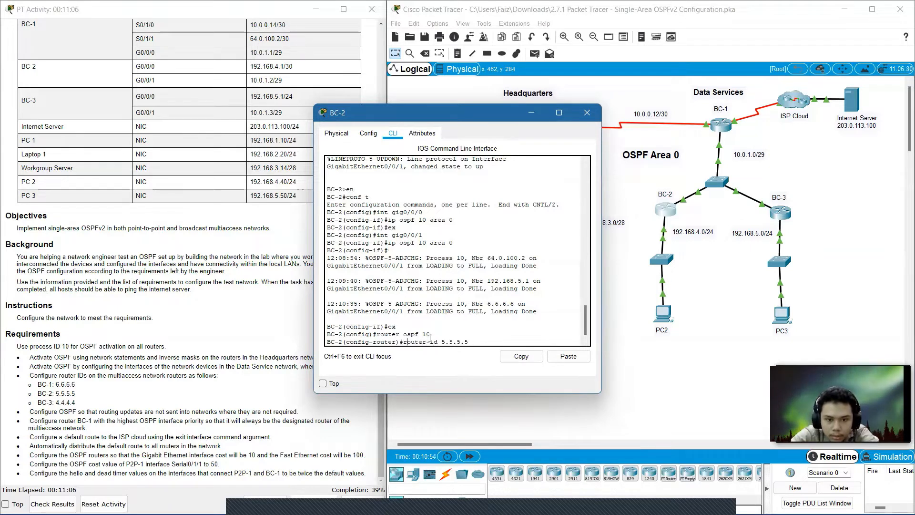
pyautogui.press('Return')
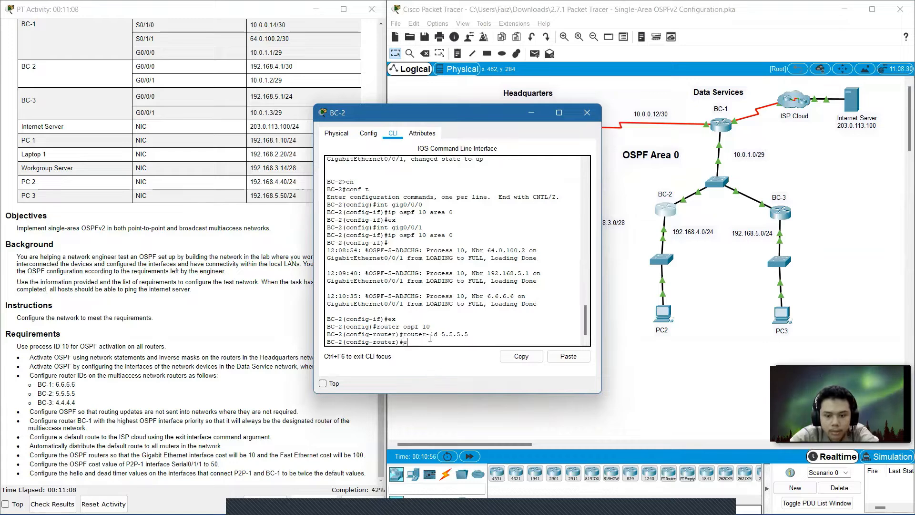
pyautogui.press('Return')
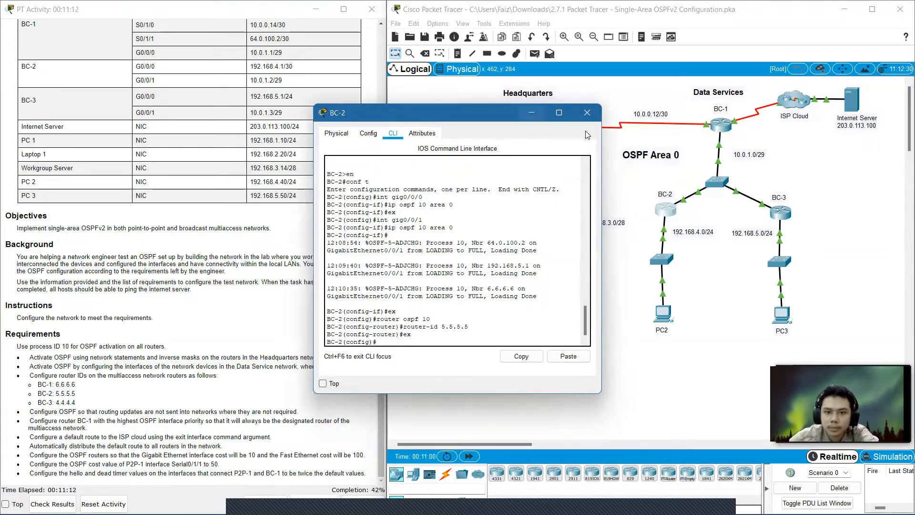
pyautogui.click(587, 113)
# Open router BC-3's command line, leave interface configuration, and enter OSPF process 10 configuration.
pyautogui.click(778, 214)
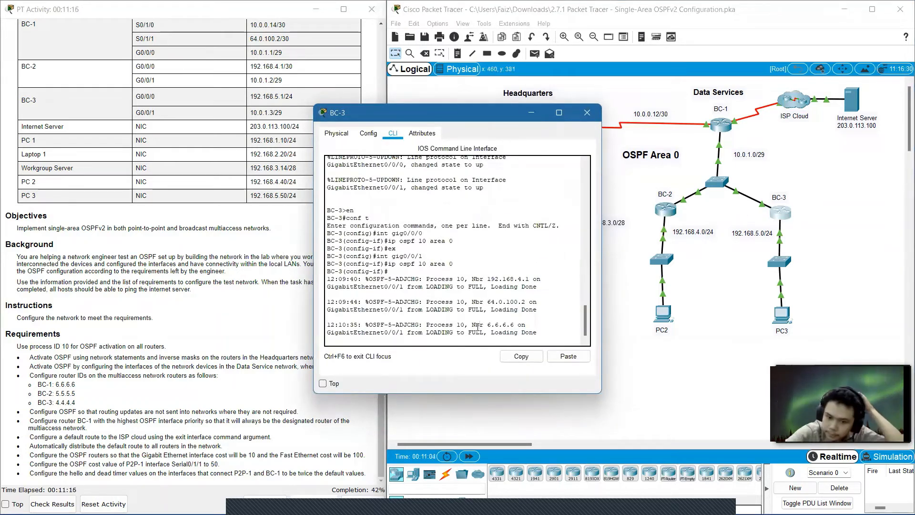
pyautogui.press('Return')
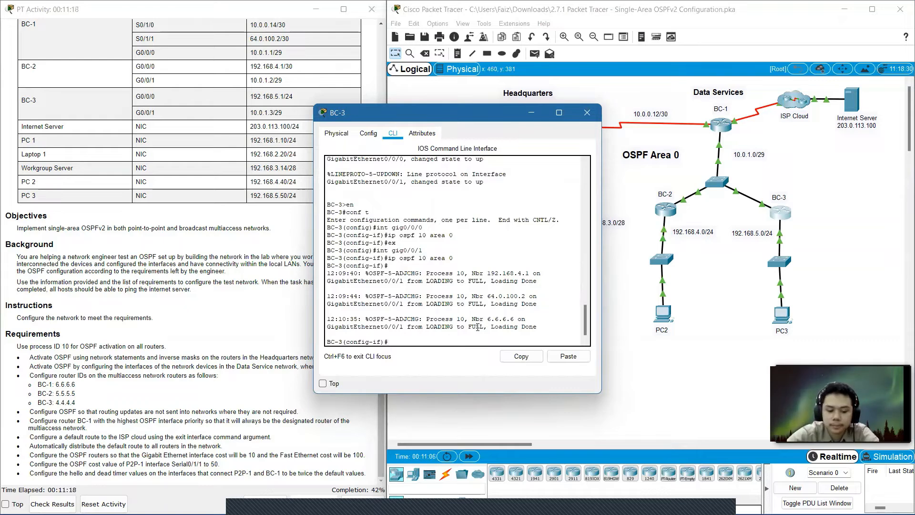
pyautogui.write('ex')
pyautogui.press('Return')
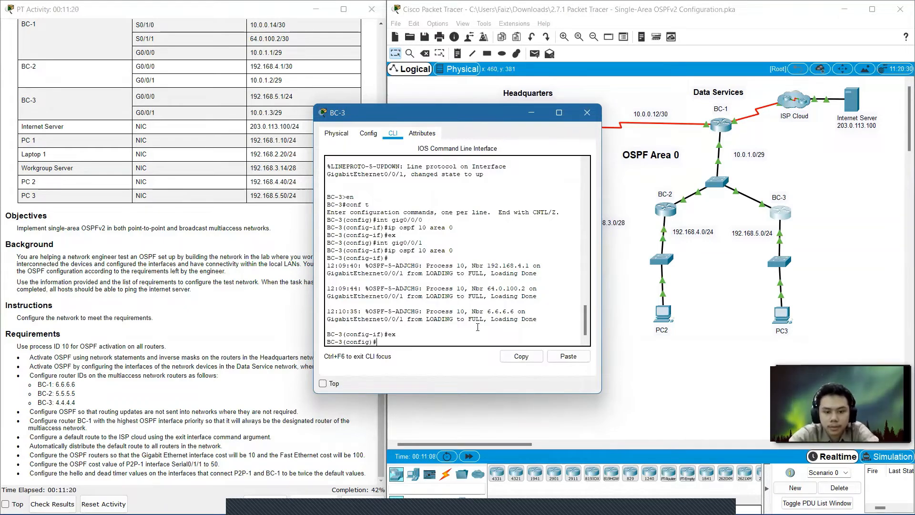
pyautogui.write('router ')
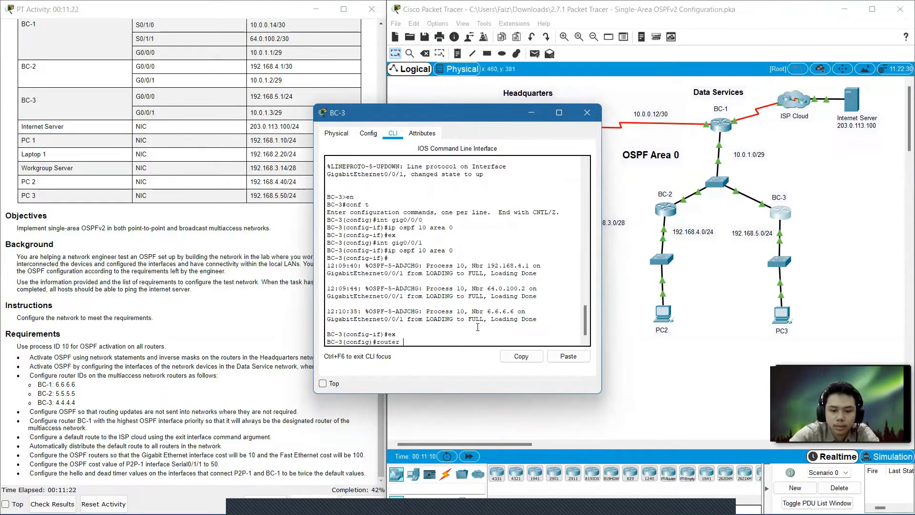
pyautogui.write('ospf 10')
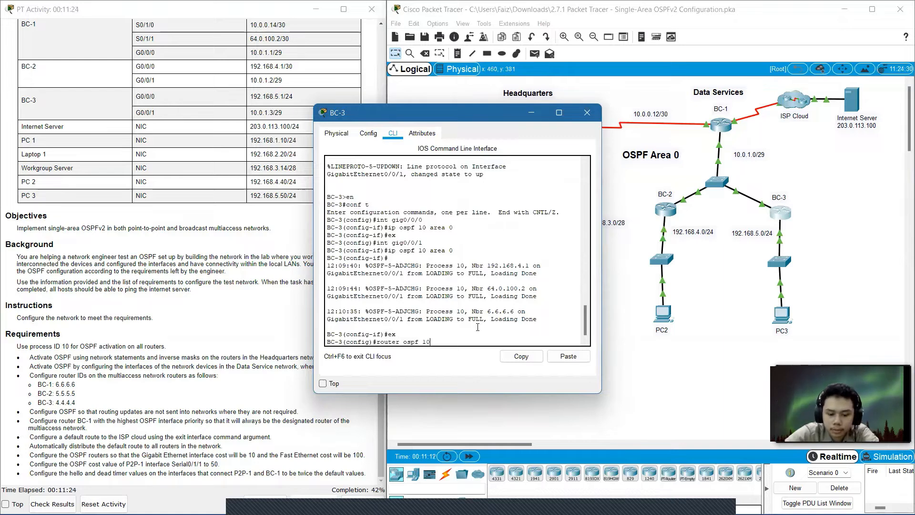
pyautogui.press('Return')
# Set BC-3's OSPF router ID to 4.4.4.4, fixing the incomplete command, then exit and close BC-3's window.
pyautogui.write('router)#router -')
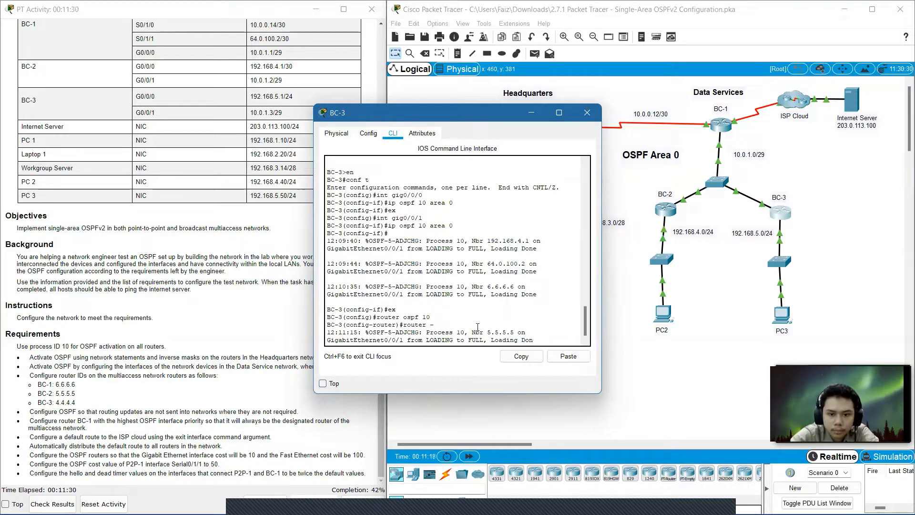
pyautogui.press('Return')
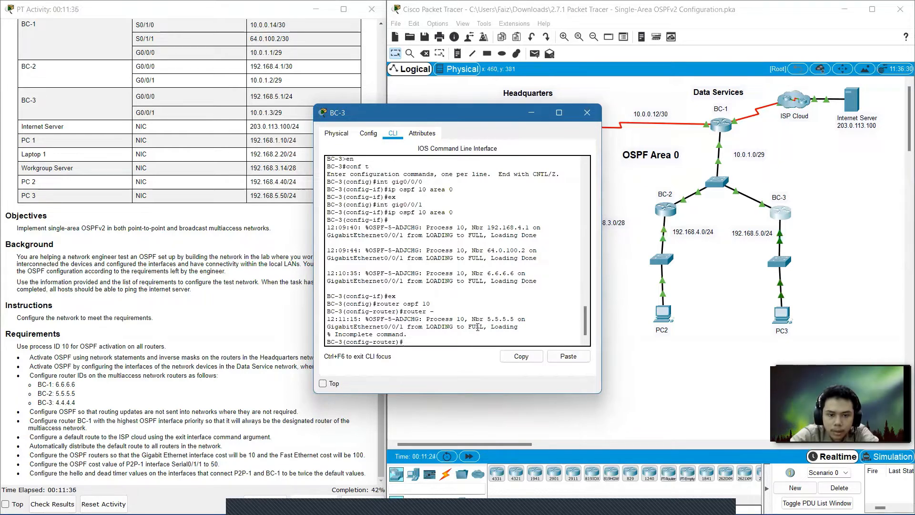
pyautogui.write('router-')
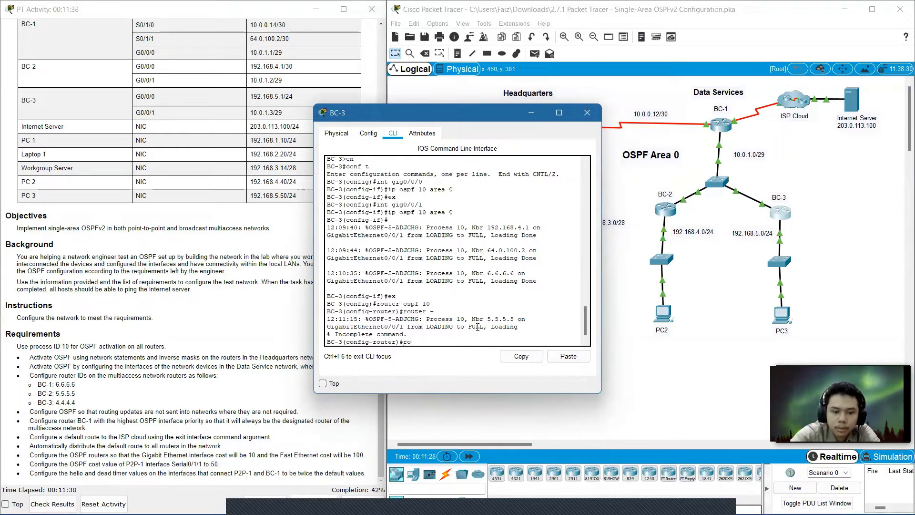
pyautogui.write('id')
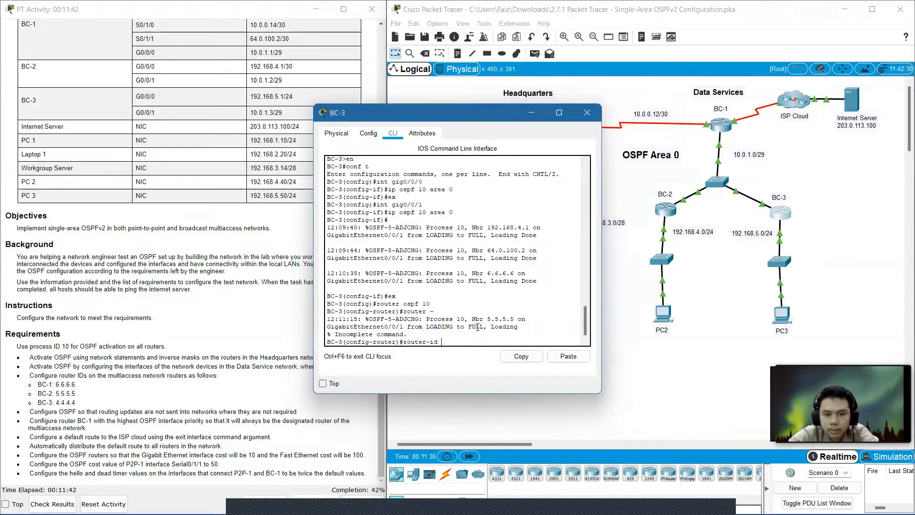
pyautogui.write(' 4.4')
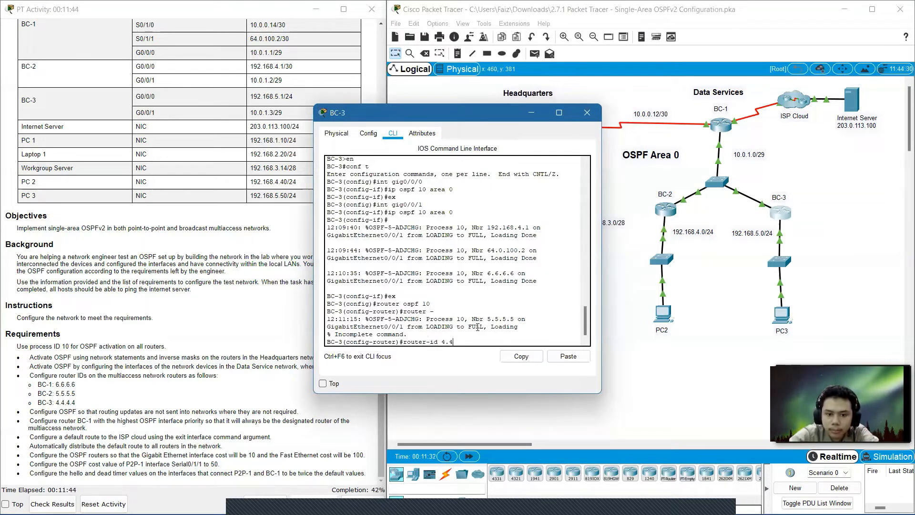
pyautogui.write('.4.4')
pyautogui.press('Return')
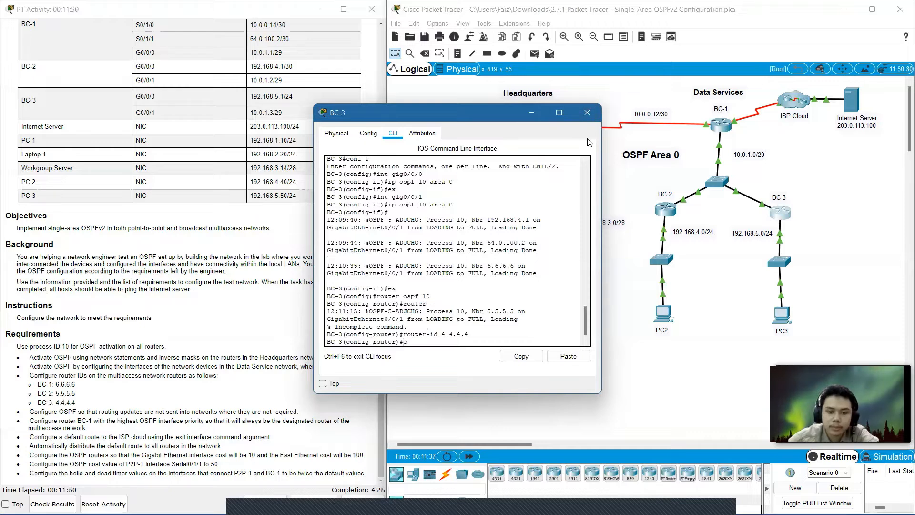
pyautogui.write('ex')
pyautogui.press('Return')
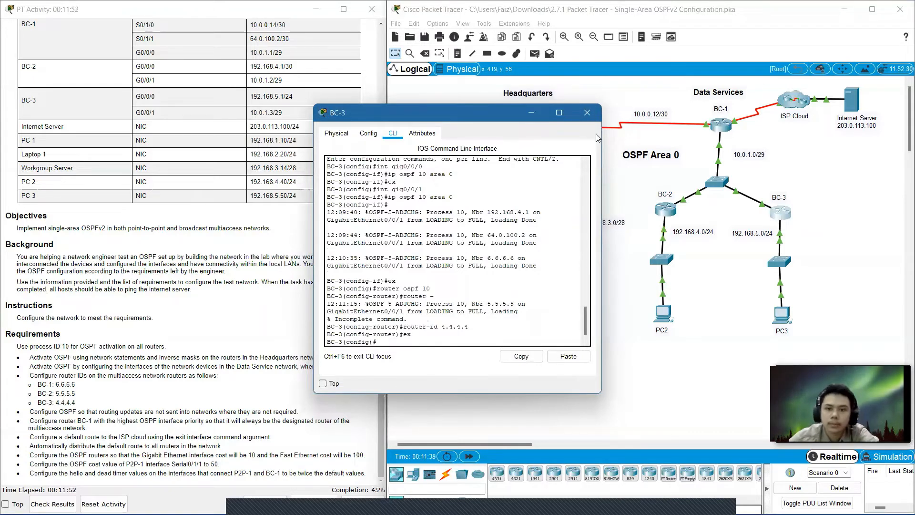
pyautogui.click(588, 113)
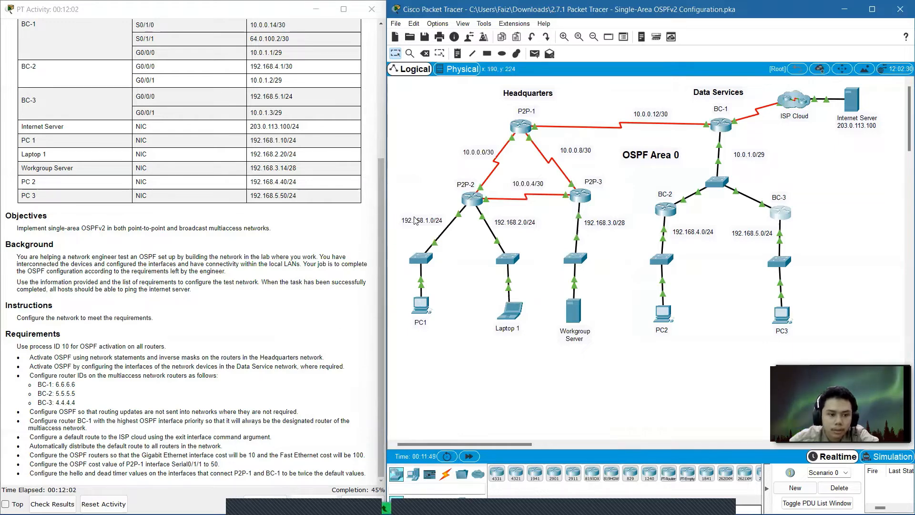
# Open router P2P-2's command line, leave router configuration, and re-enter OSPF process 10 configuration.
pyautogui.click(475, 199)
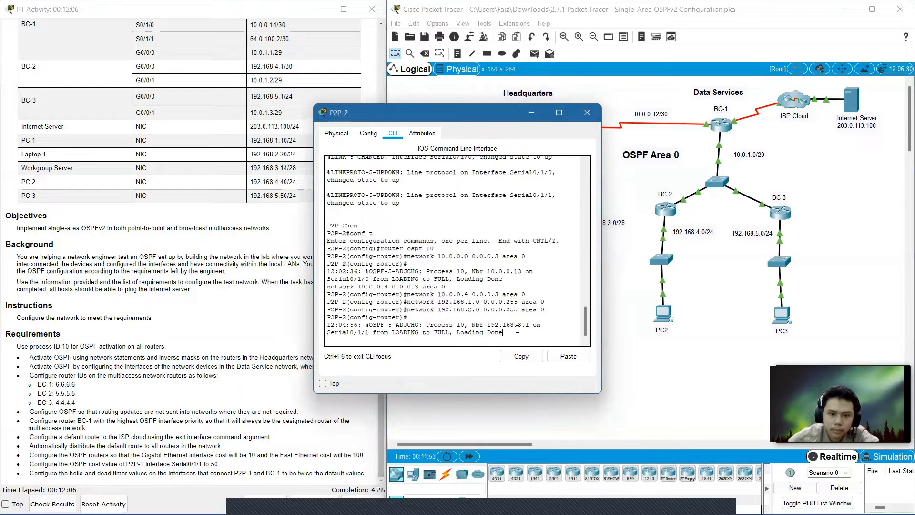
pyautogui.press('Return')
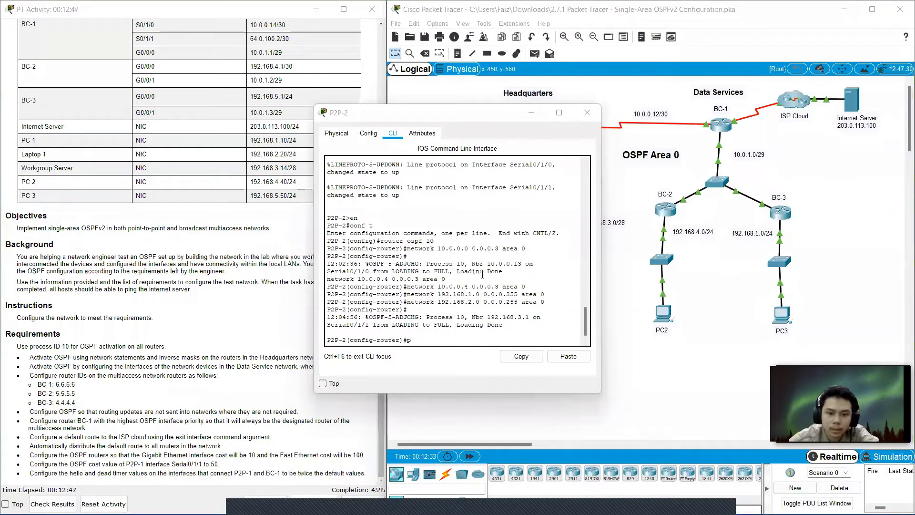
pyautogui.click(422, 341)
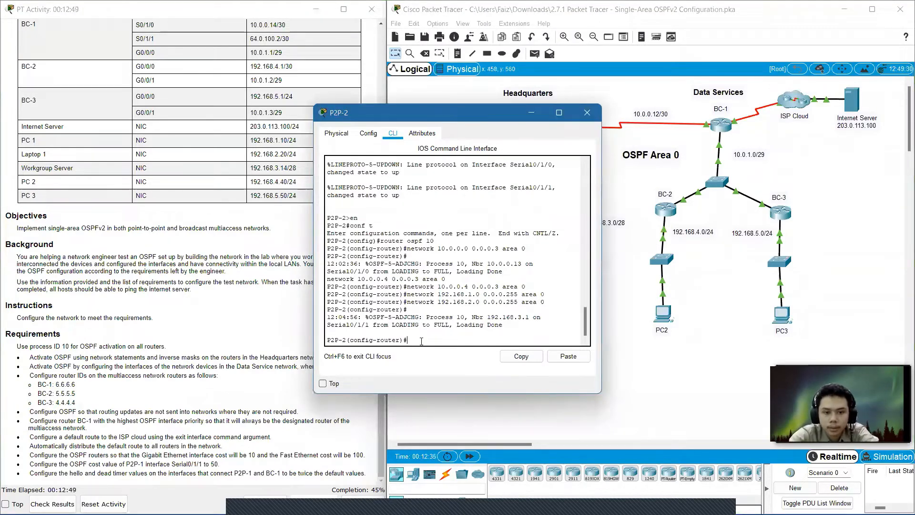
pyautogui.write('e')
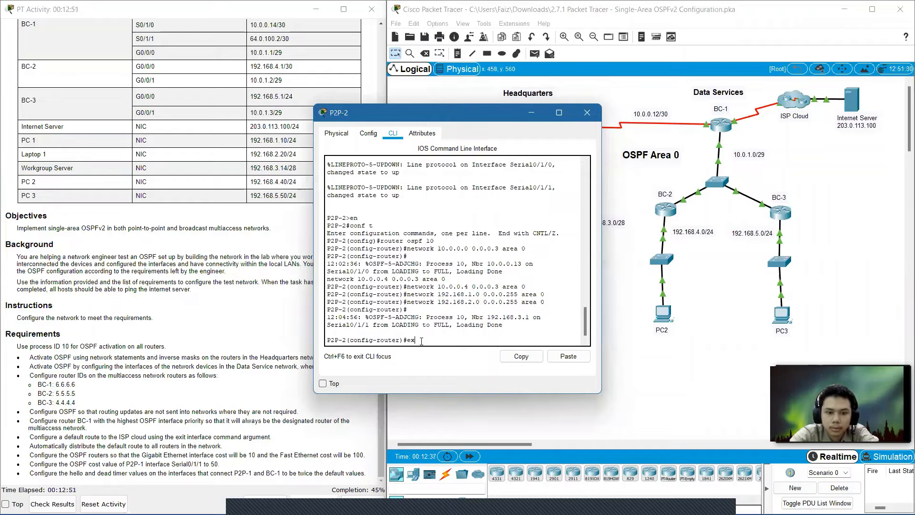
pyautogui.write('x')
pyautogui.press('Return')
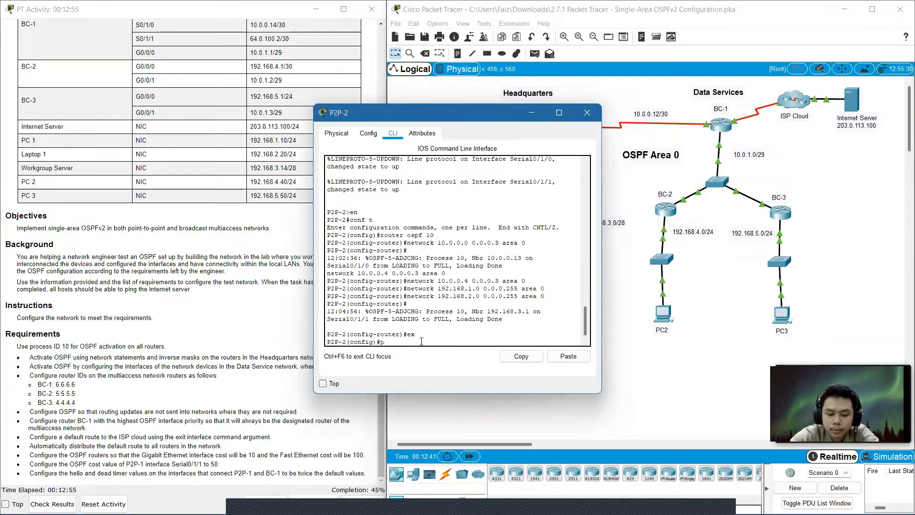
pyautogui.write('router')
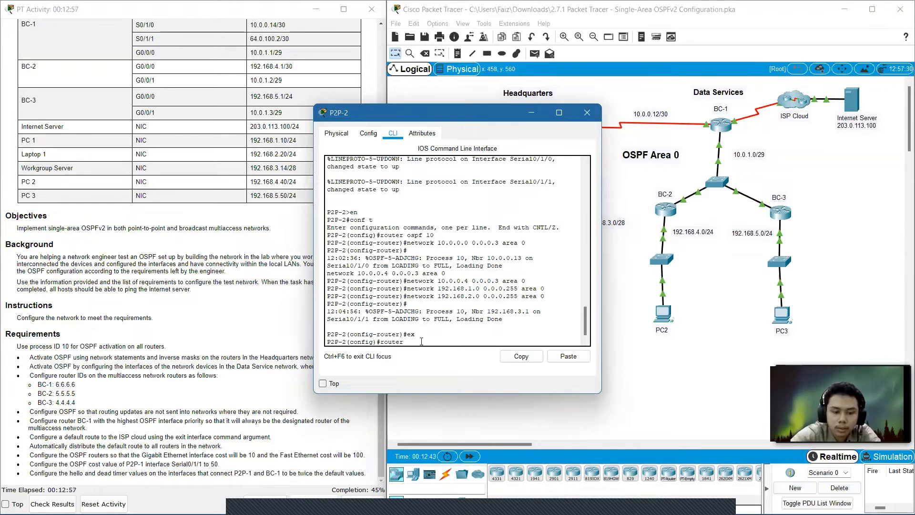
pyautogui.write(' osp')
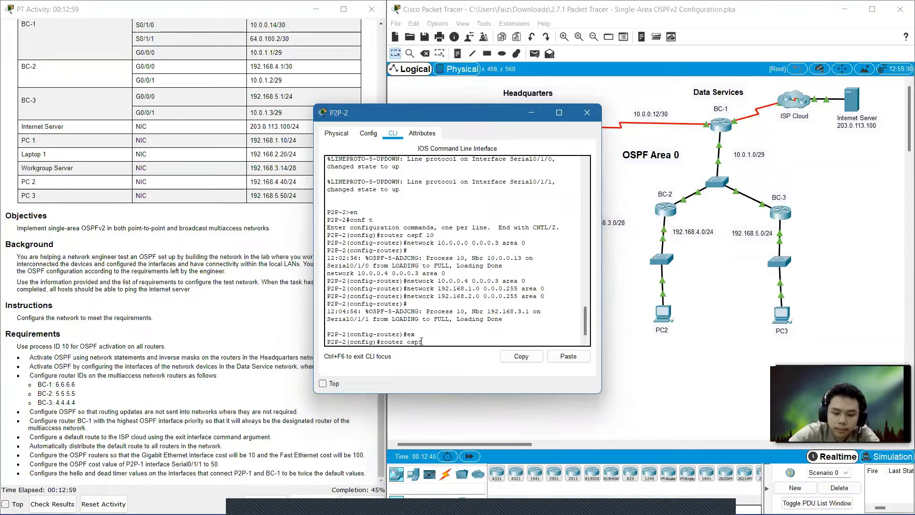
pyautogui.write('f 10')
pyautogui.press('Return')
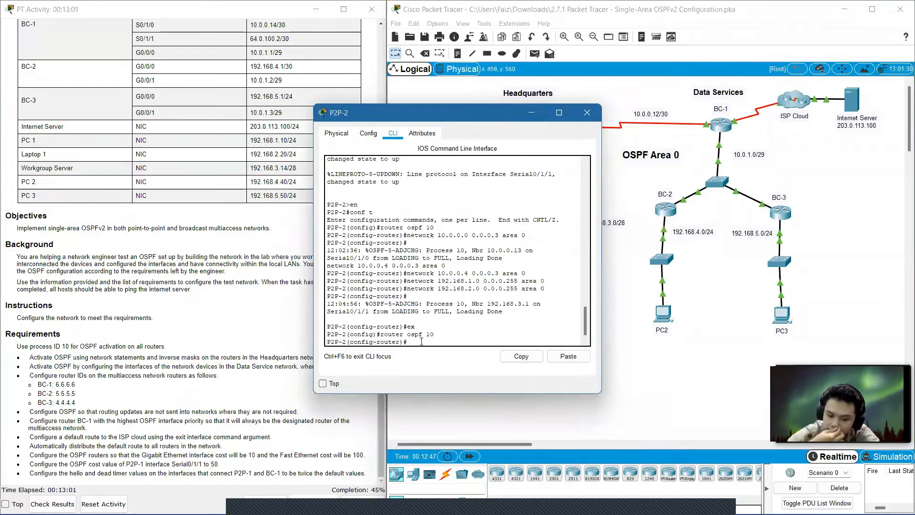
# Make P2P-2's GigabitEthernet0/0/0 and GigabitEthernet0/0/1 interfaces OSPF passive interfaces, then close P2P-2's window.
pyautogui.write('pass')
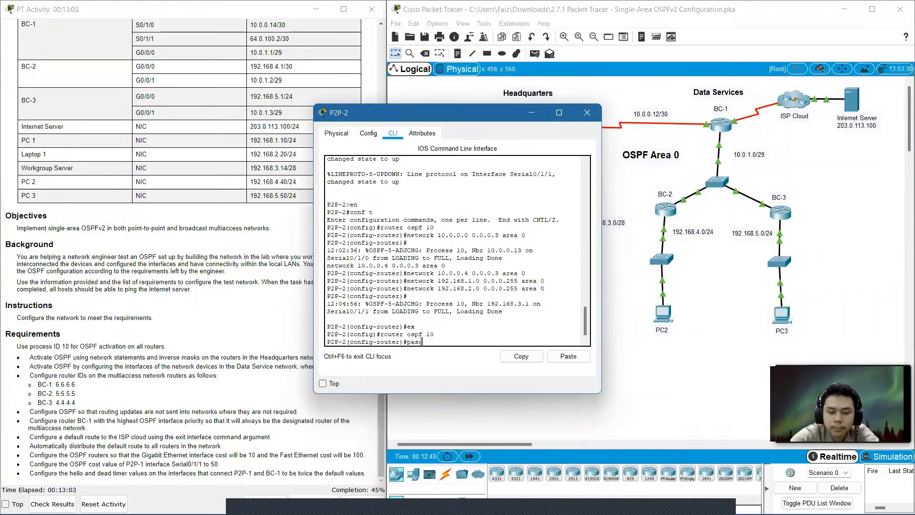
pyautogui.write('ive')
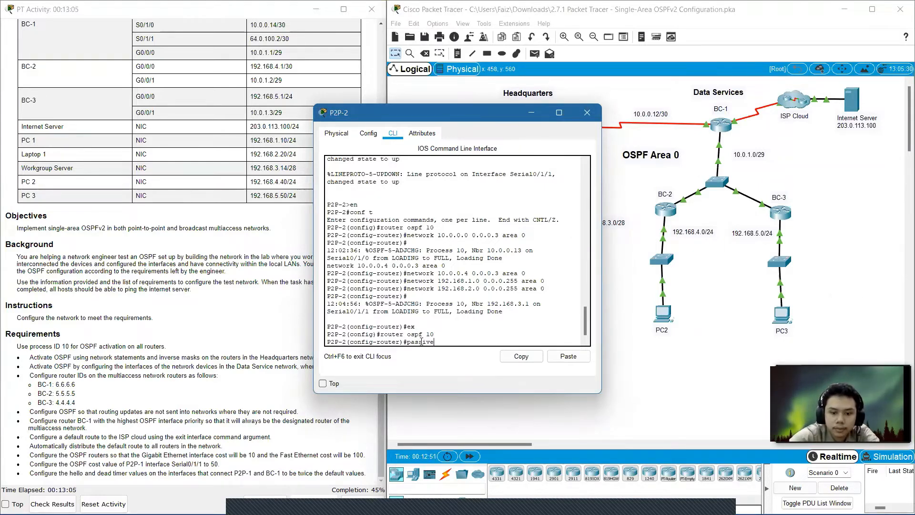
pyautogui.press('Tab')
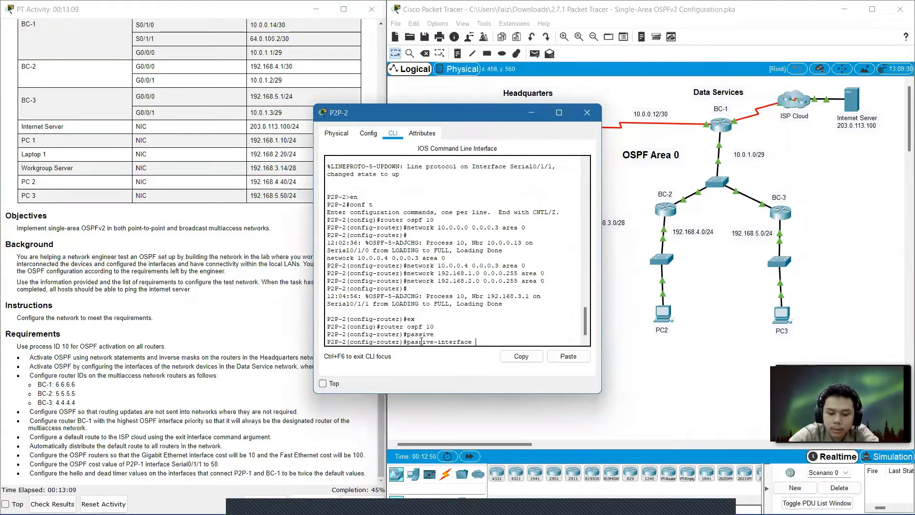
pyautogui.write('gig')
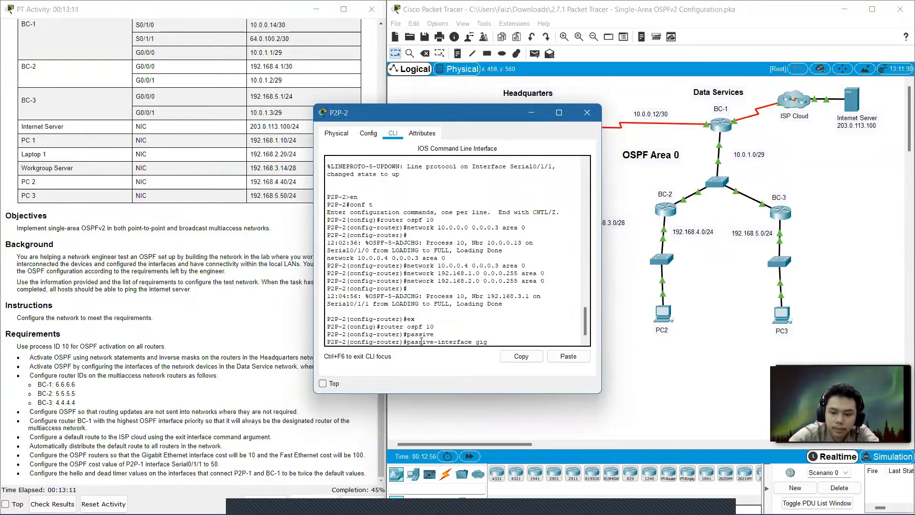
pyautogui.write('0/0')
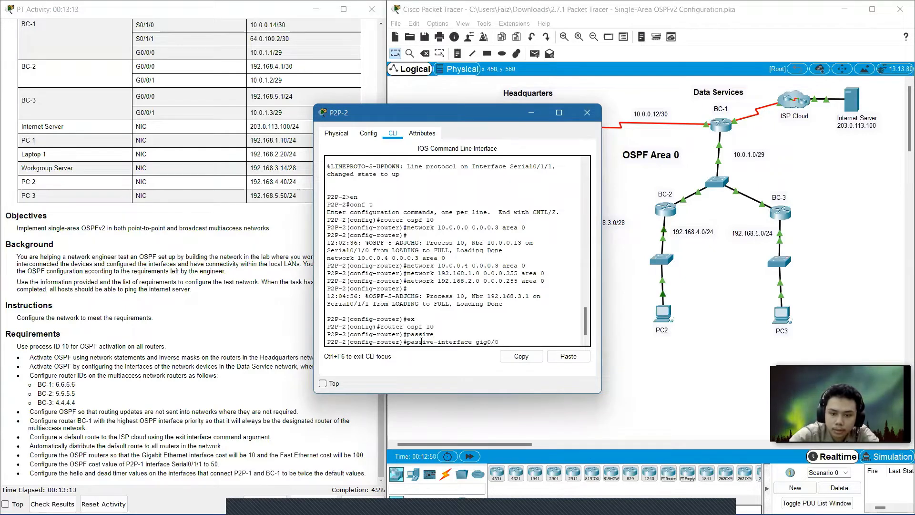
pyautogui.write('/0')
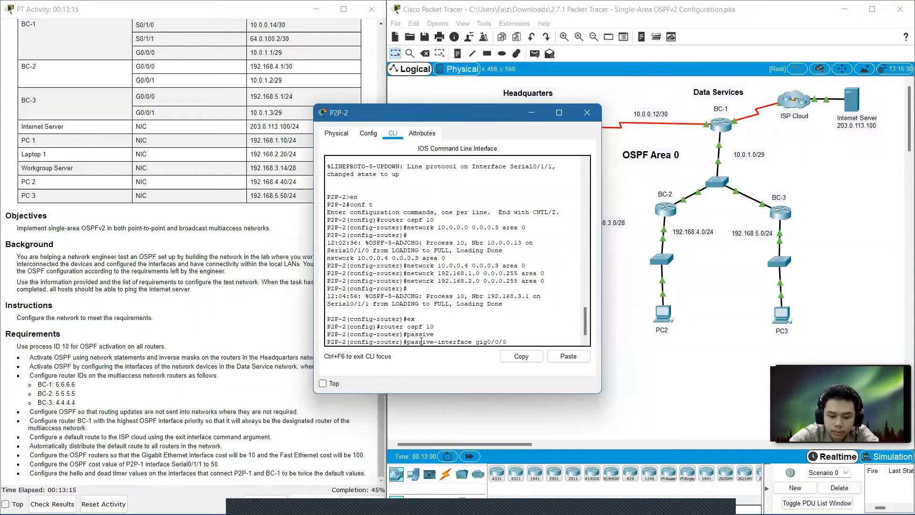
pyautogui.press('Return')
pyautogui.press('Up')
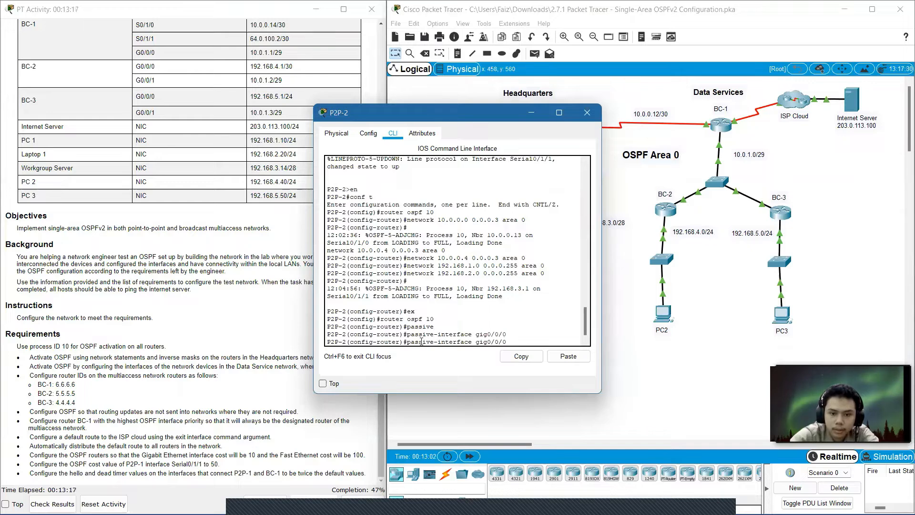
pyautogui.press('BackSpace')
pyautogui.write('1')
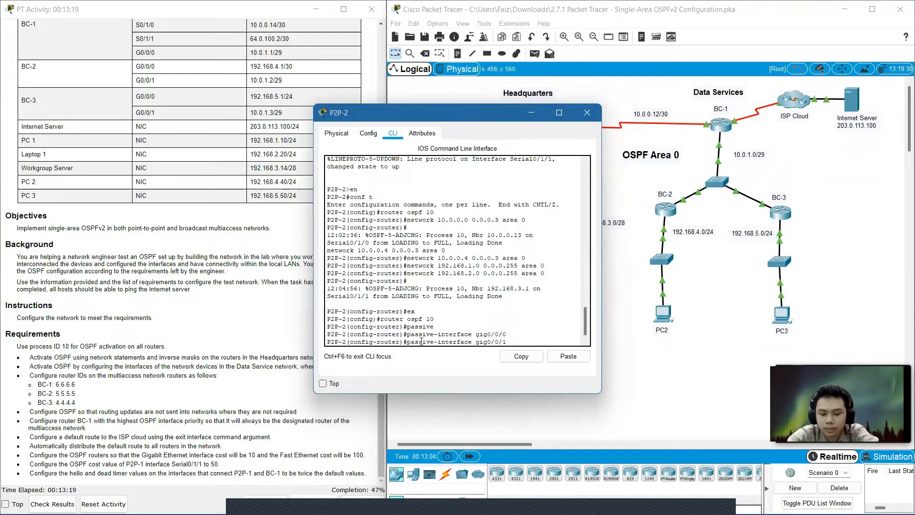
pyautogui.press('Return')
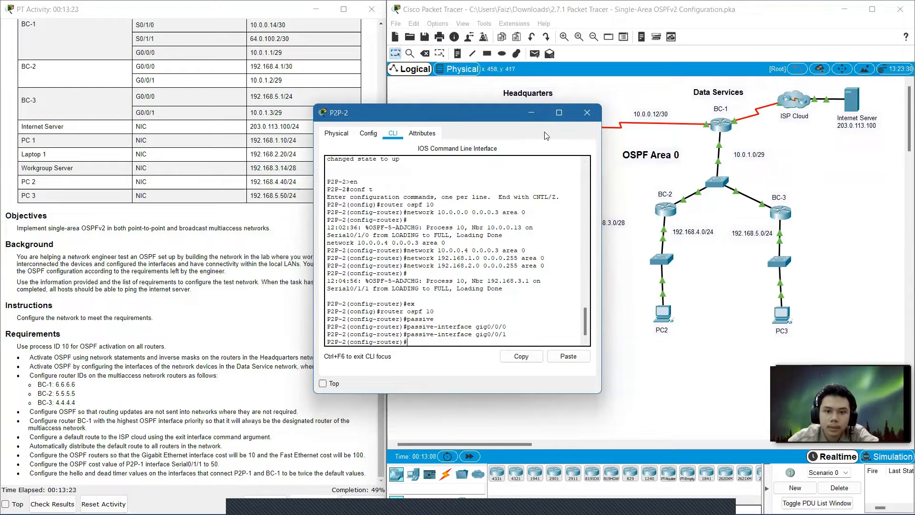
pyautogui.click(594, 112)
# Open router P2P-3's command line, leave router configuration, and re-enter OSPF process 10 configuration.
pyautogui.click(586, 196)
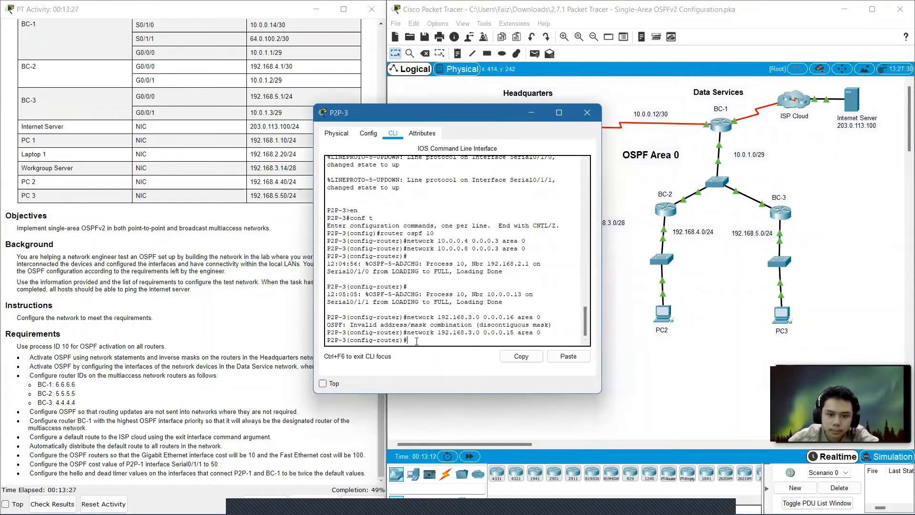
pyautogui.press('Return')
pyautogui.write('er)#e')
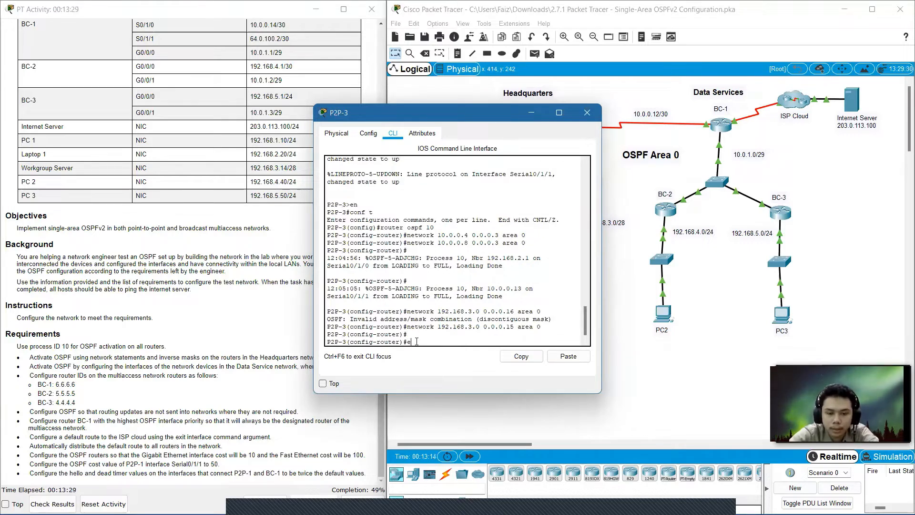
pyautogui.write('x')
pyautogui.press('Return')
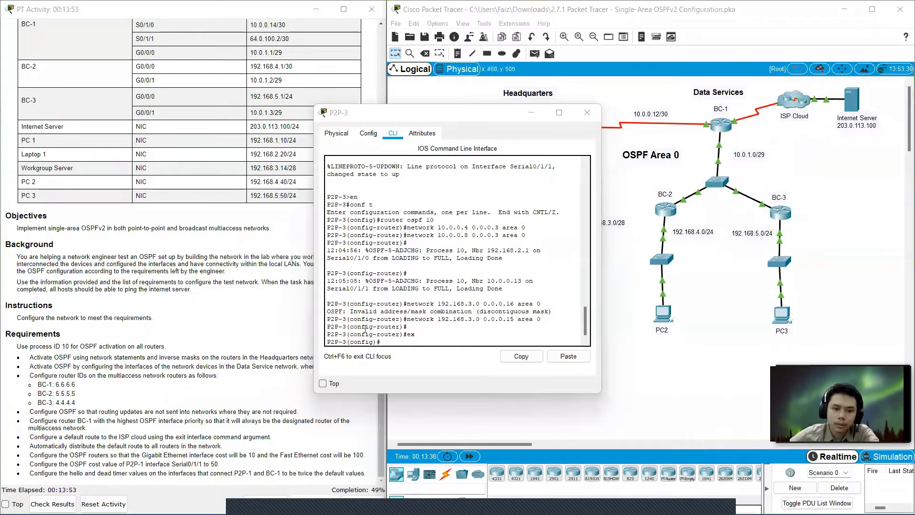
pyautogui.click(397, 343)
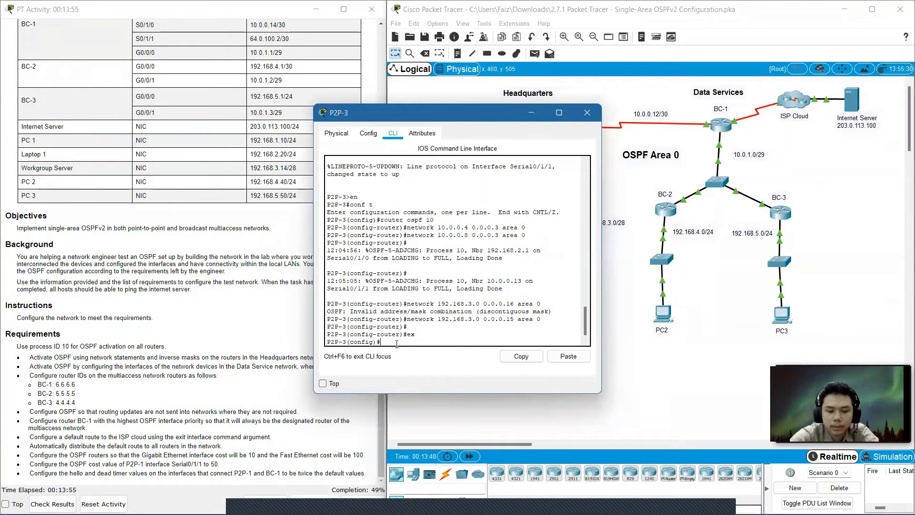
pyautogui.write('ospf 10')
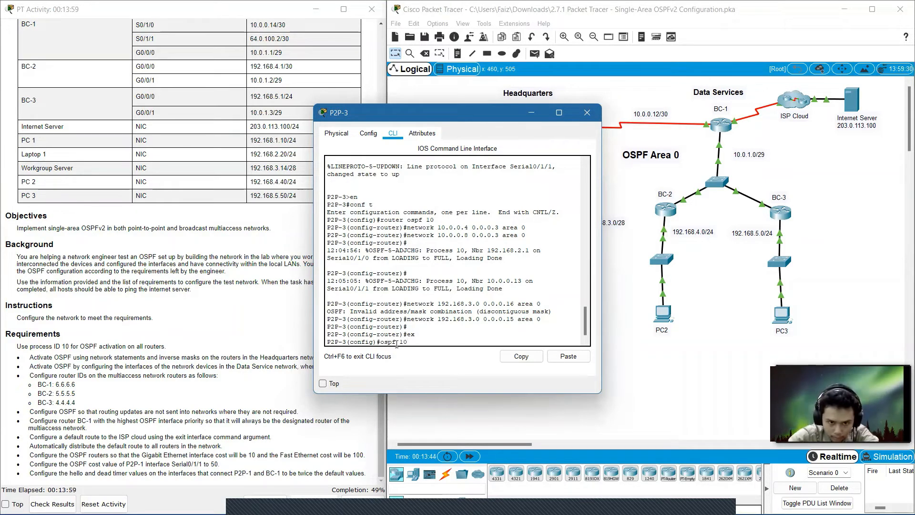
pyautogui.press('Home')
pyautogui.write('router')
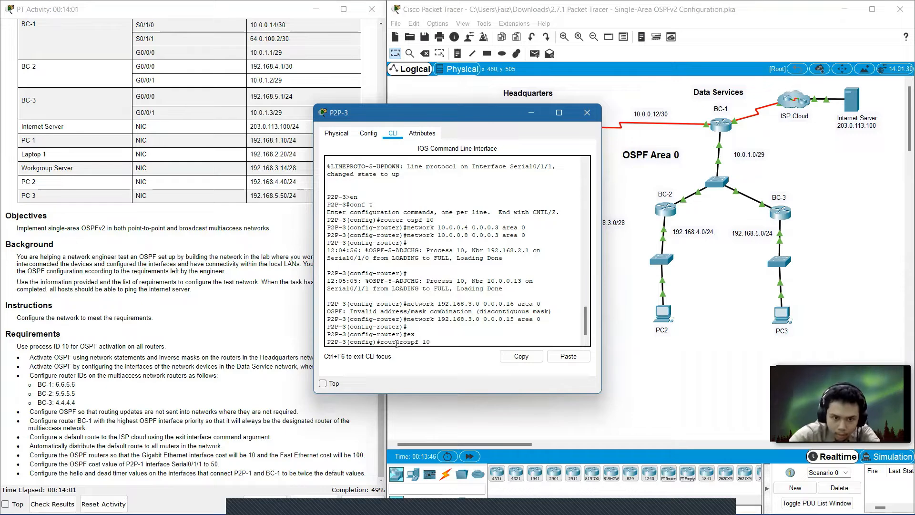
pyautogui.press('Return')
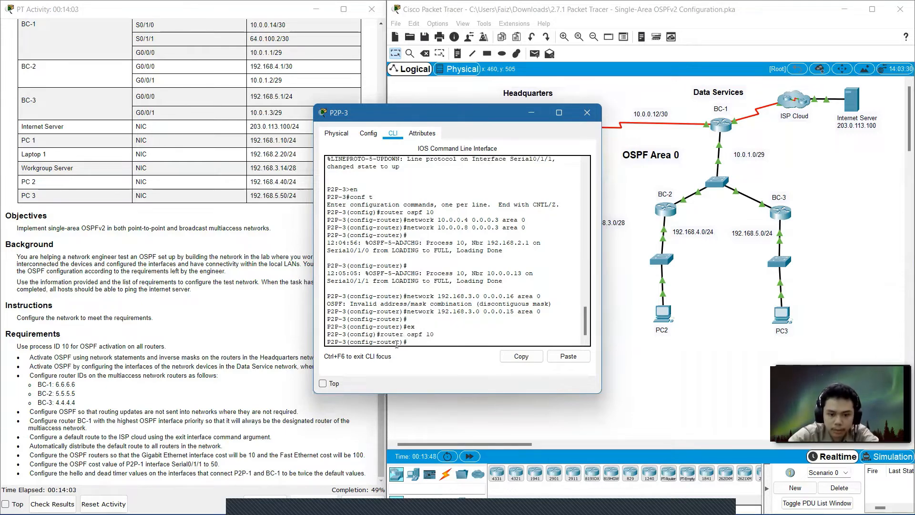
# Make P2P-3's GigabitEthernet0/0/0 an OSPF passive interface, then exit router configuration and close P2P-3's window.
pyautogui.write('pass')
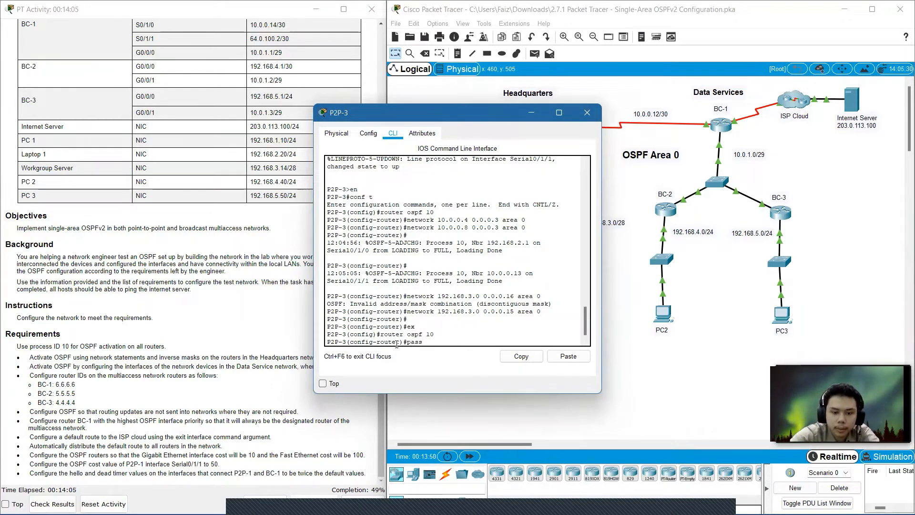
pyautogui.write('ive')
pyautogui.press('Tab')
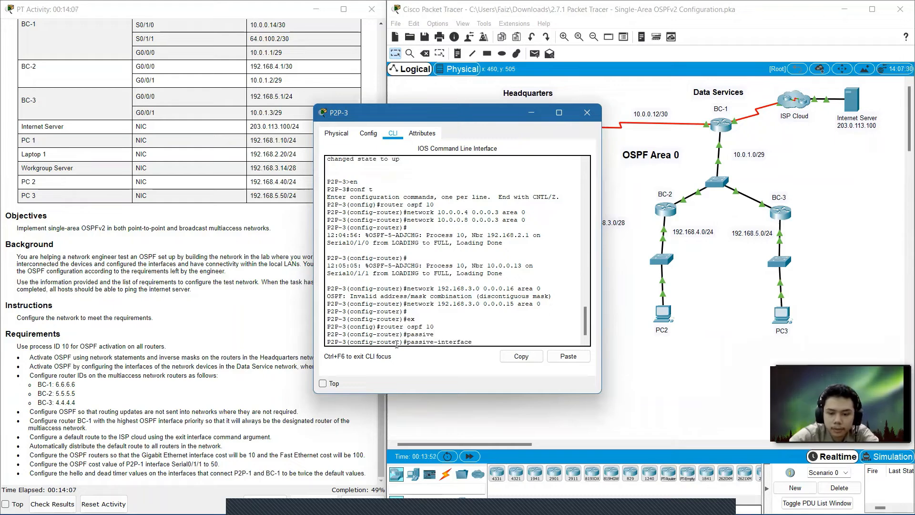
pyautogui.write('gig')
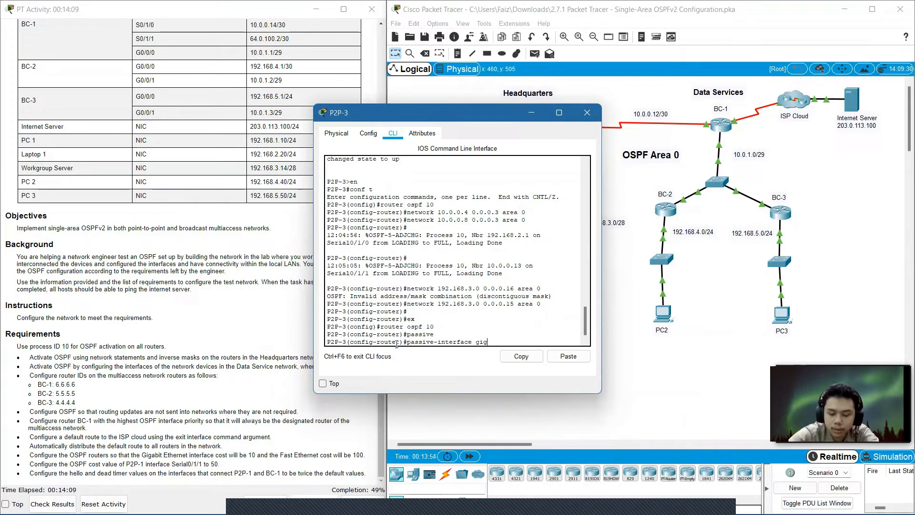
pyautogui.write('0/0/0')
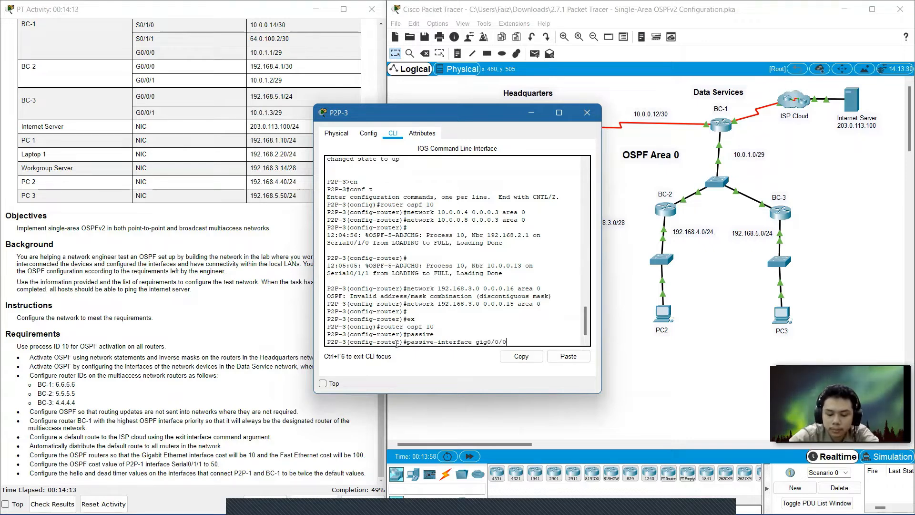
pyautogui.press('Return')
pyautogui.write('ex')
pyautogui.press('Return')
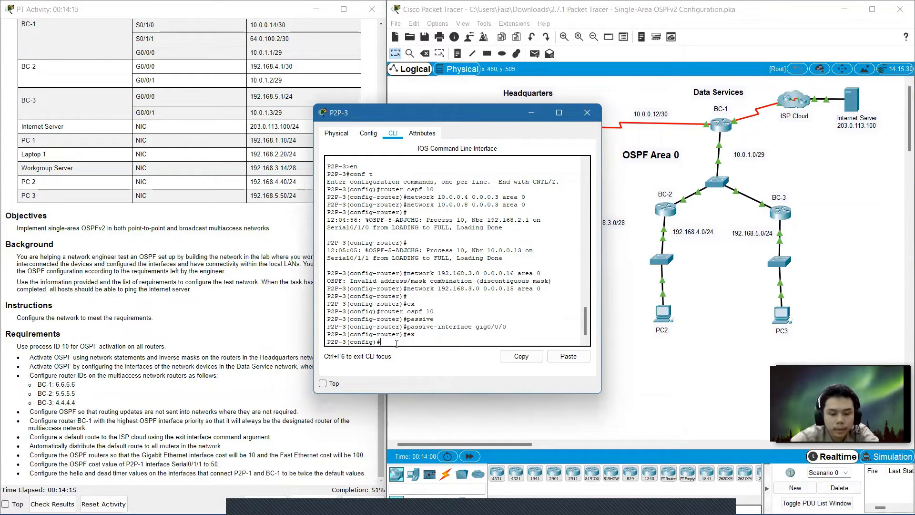
pyautogui.click(587, 113)
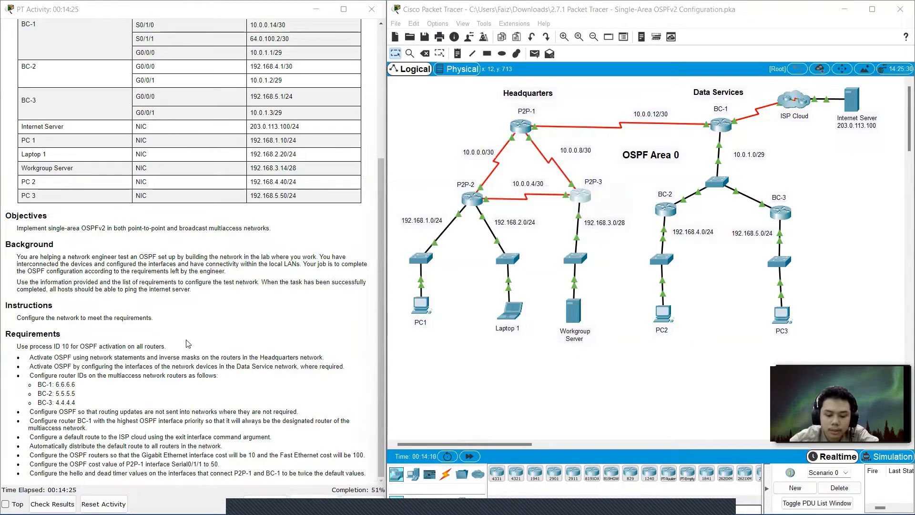
# Open router BC-1's command line and enter OSPF process 10 configuration.
pyautogui.click(721, 126)
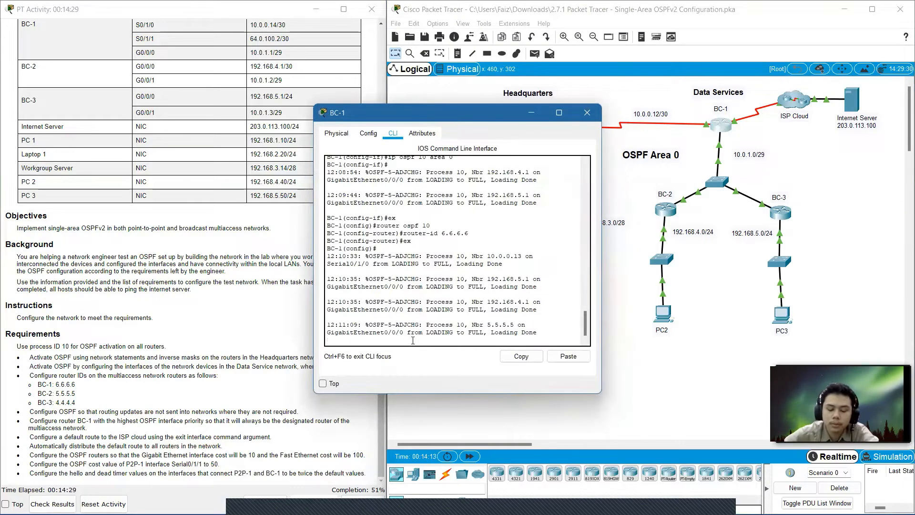
pyautogui.press('Return')
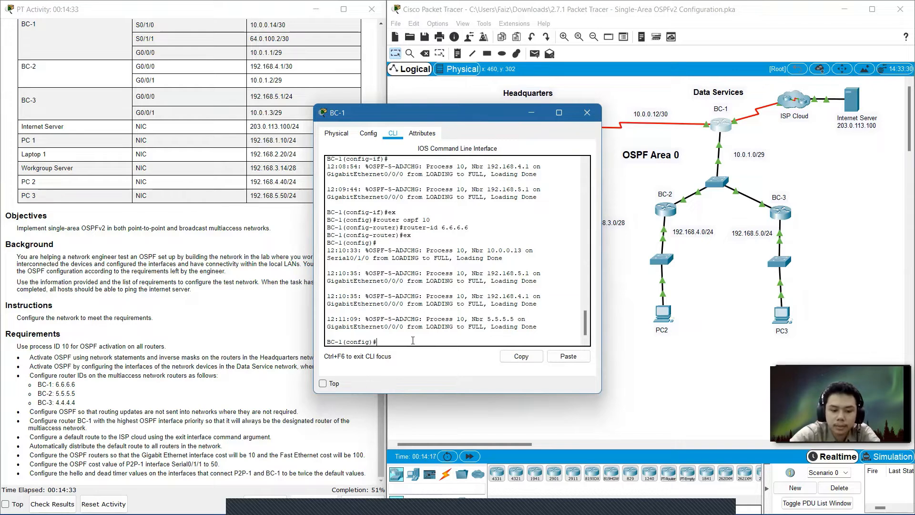
pyautogui.write('router')
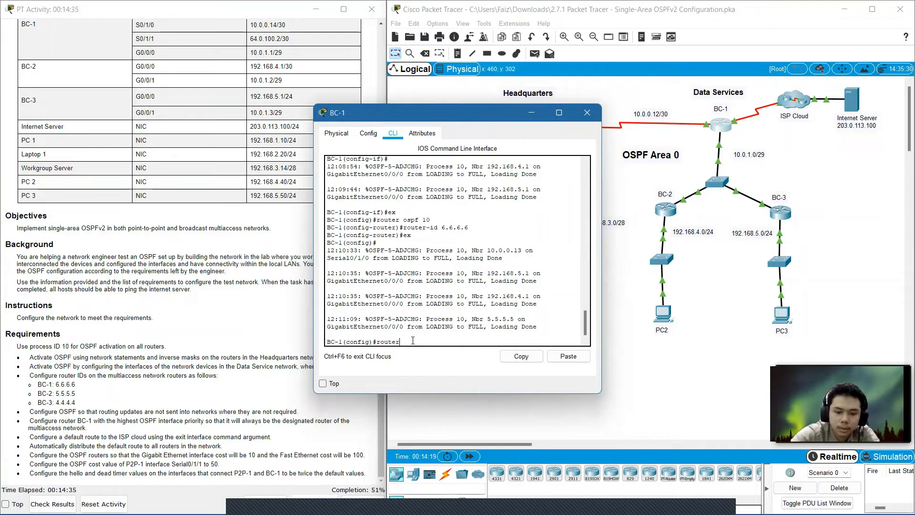
pyautogui.write(' ospf')
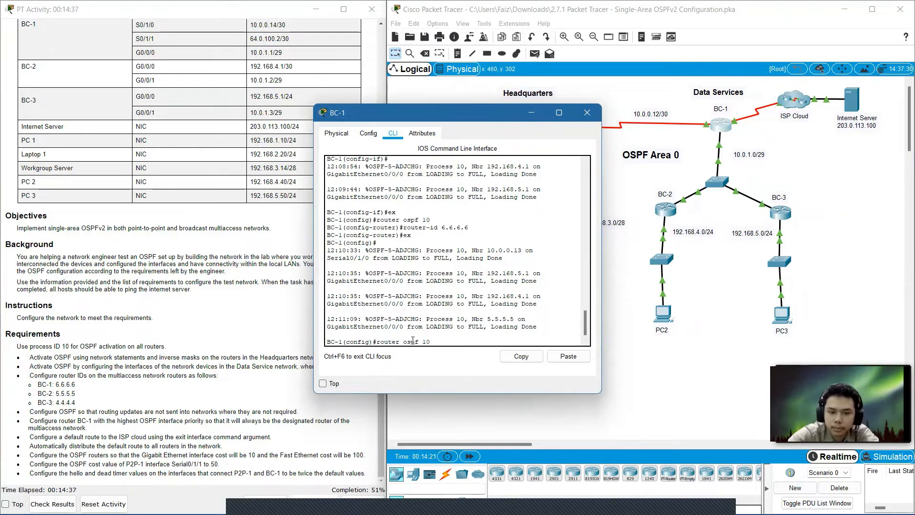
pyautogui.write(' 10')
pyautogui.press('Return')
# Make BC-1's Serial0/1/0 interface an OSPF passive interface.
pyautogui.write('p')
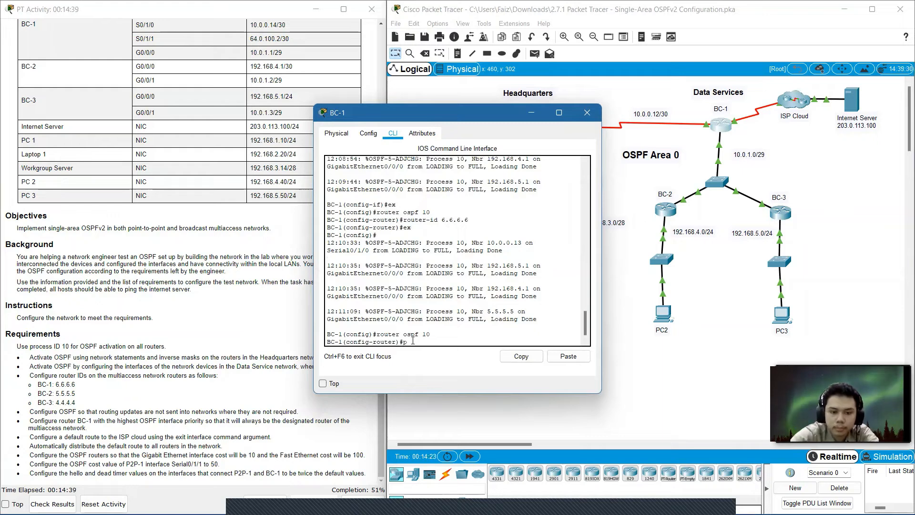
pyautogui.write('assive')
pyautogui.press('Tab')
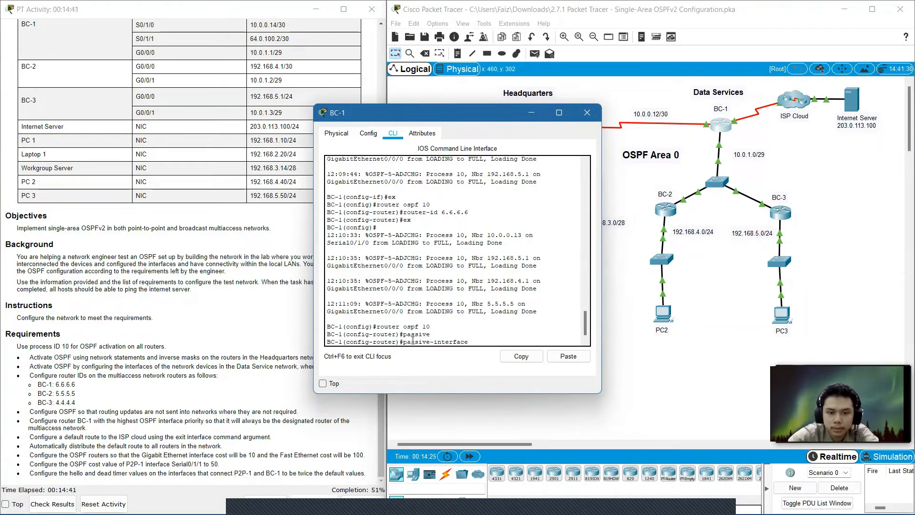
pyautogui.write('gig')
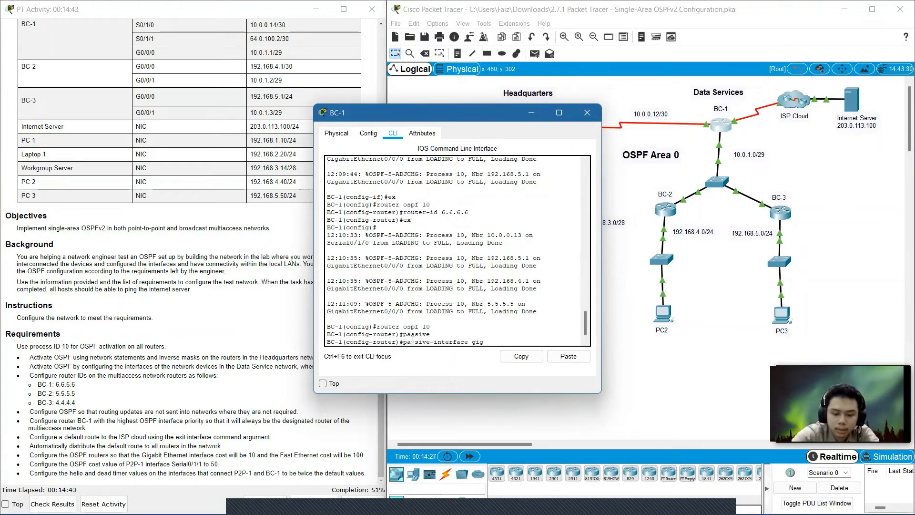
pyautogui.press('BackSpace')
pyautogui.press('BackSpace')
pyautogui.press('BackSpace')
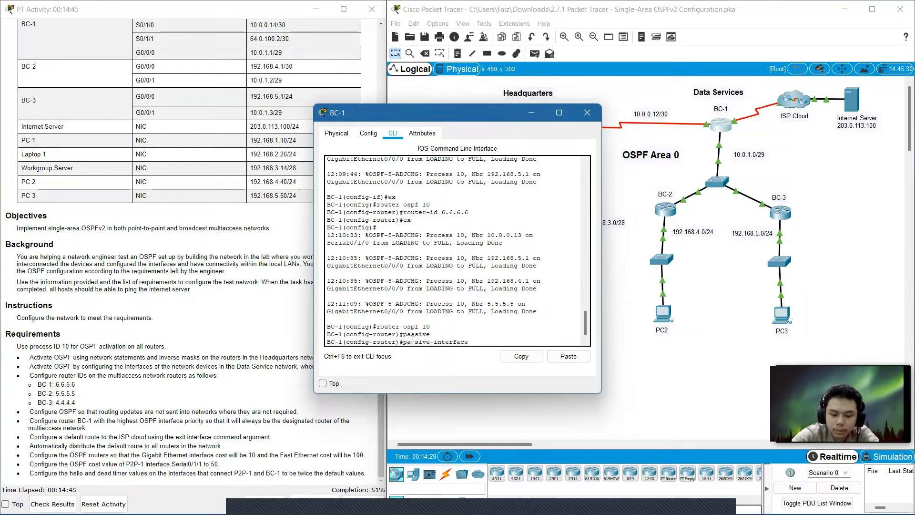
pyautogui.press('BackSpace')
pyautogui.press('BackSpace')
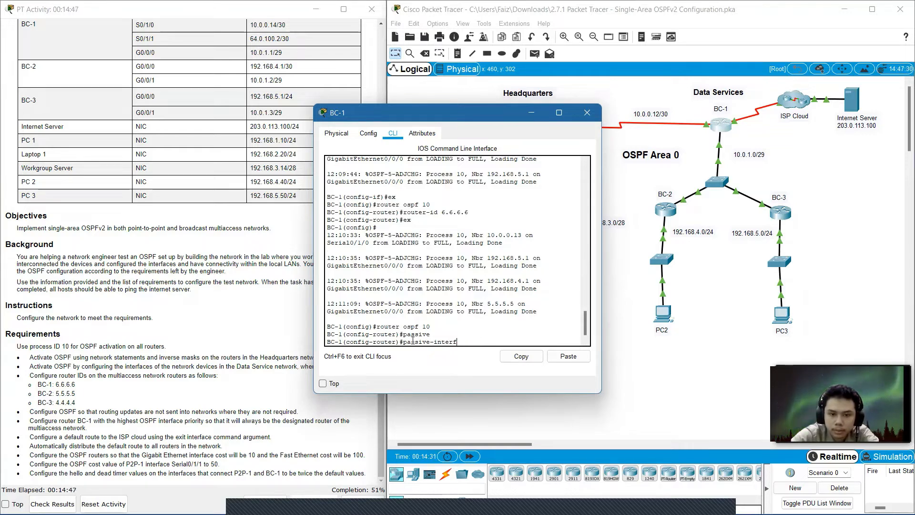
pyautogui.write('ace')
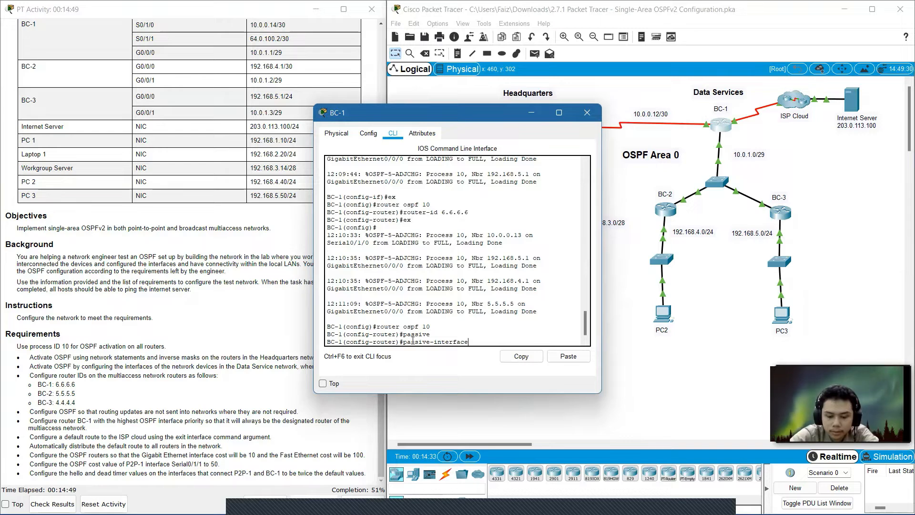
pyautogui.write(' seria')
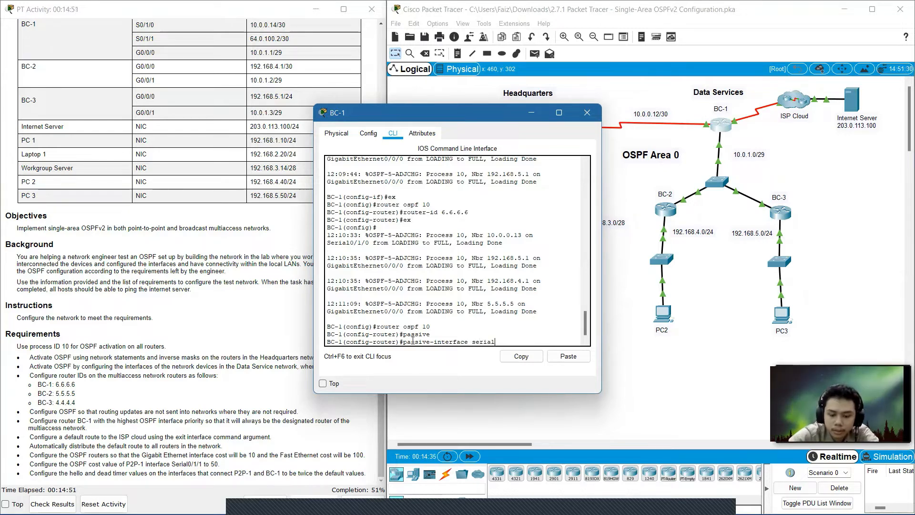
pyautogui.write('l0')
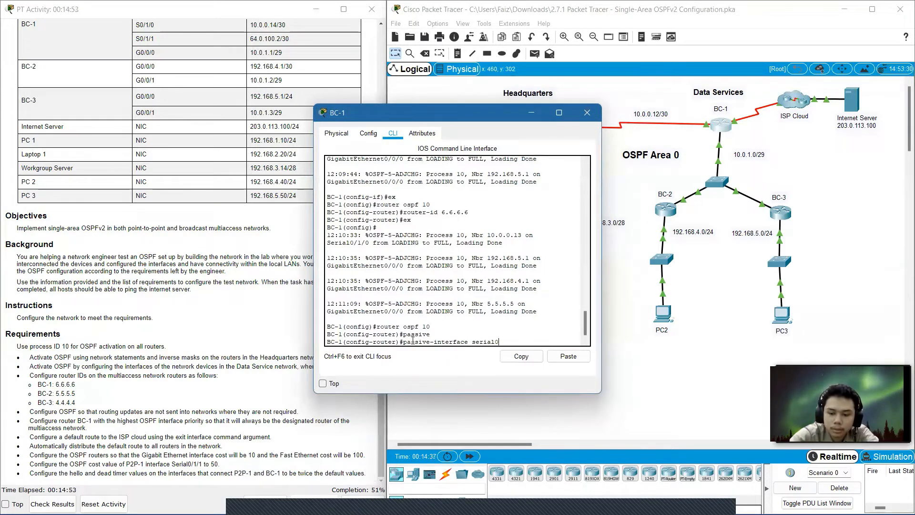
pyautogui.write('/0')
pyautogui.press('BackSpace')
pyautogui.write('1')
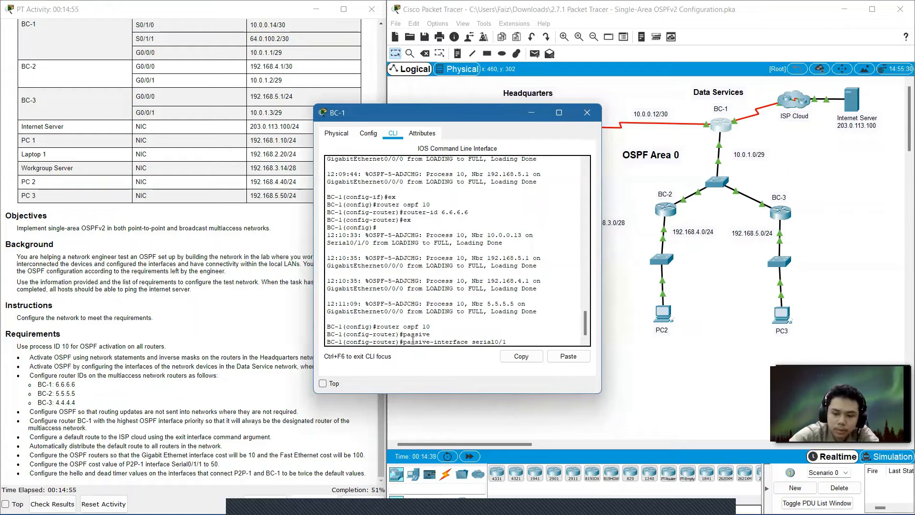
pyautogui.write('/0')
pyautogui.press('Return')
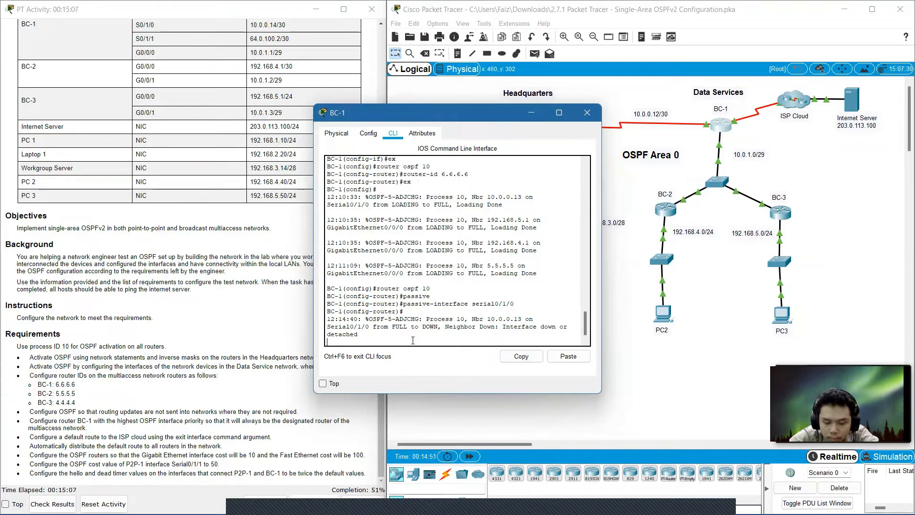
pyautogui.press('Return')
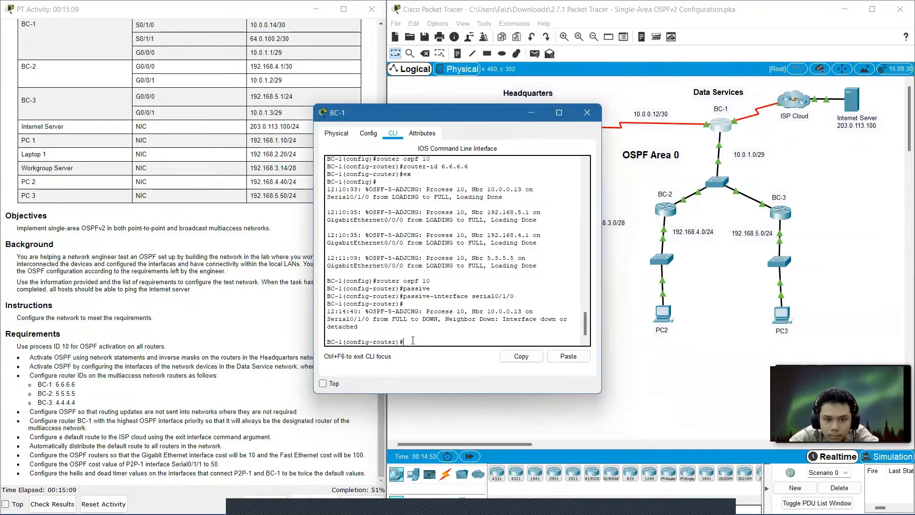
# Make BC-1's Serial0/1/1 interface an OSPF passive interface as well, then exit and close BC-1's window.
pyautogui.write('e')
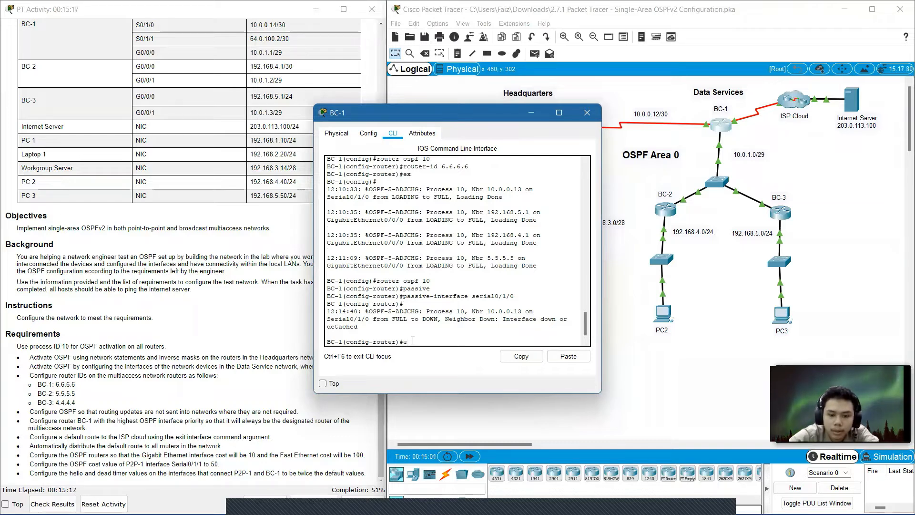
pyautogui.press('Up')
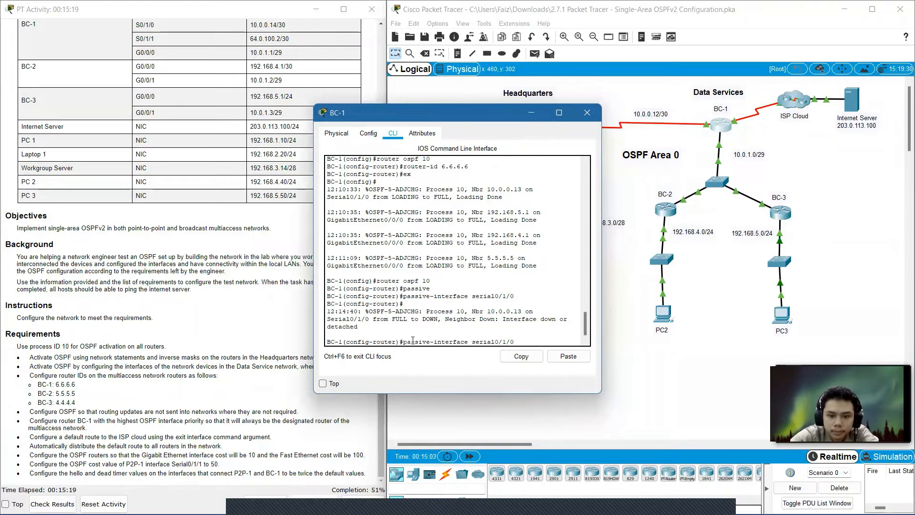
pyautogui.press('BackSpace')
pyautogui.write('1')
pyautogui.press('Return')
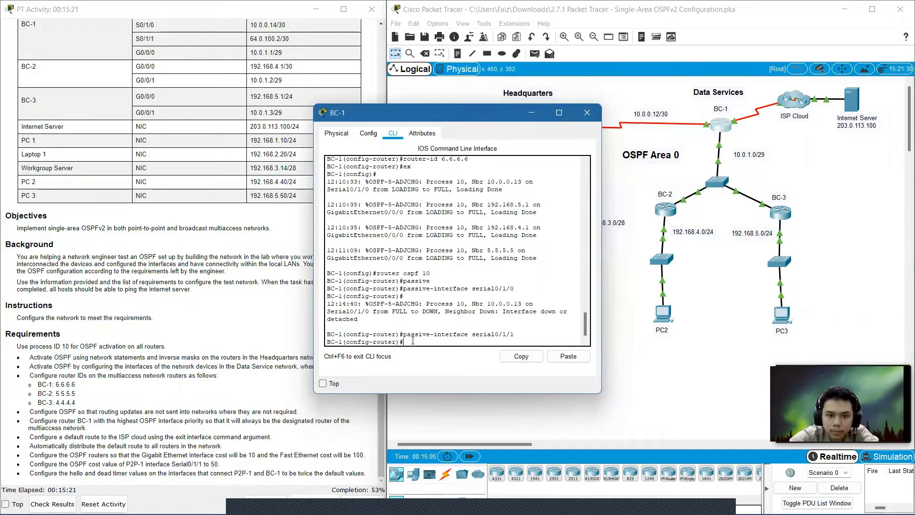
pyautogui.write('e')
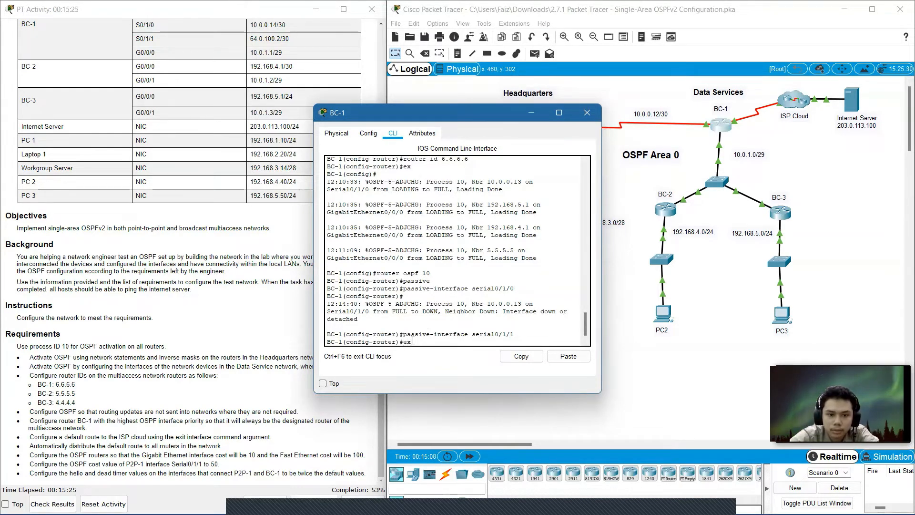
pyautogui.write('x')
pyautogui.press('Return')
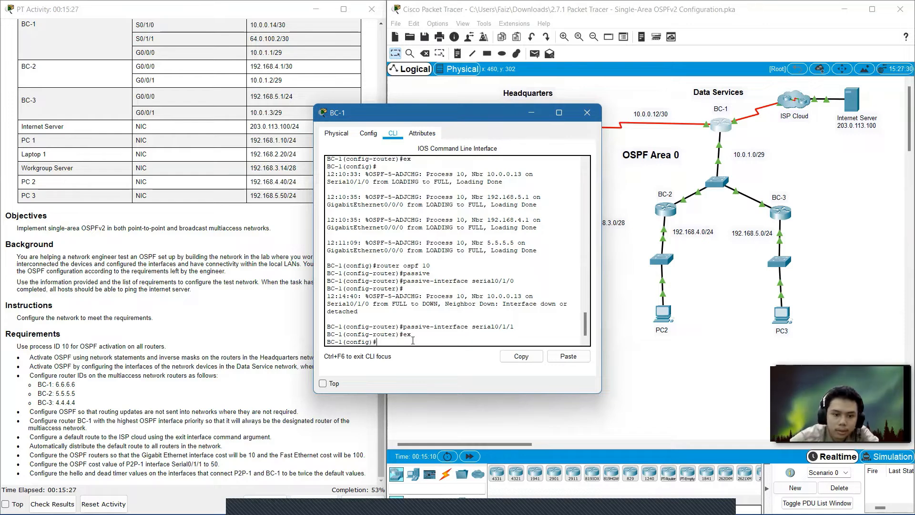
pyautogui.click(586, 113)
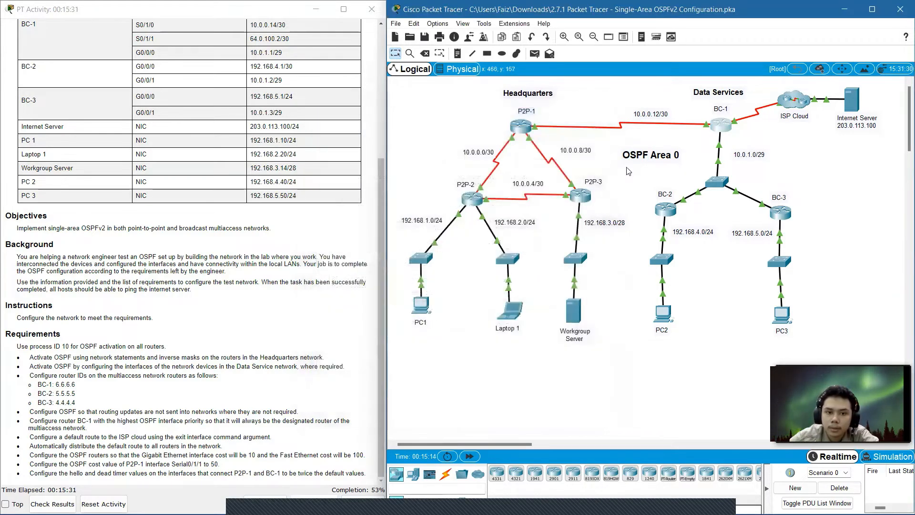
# Open router BC-2's command line and enter OSPF process 10 configuration.
pyautogui.click(662, 210)
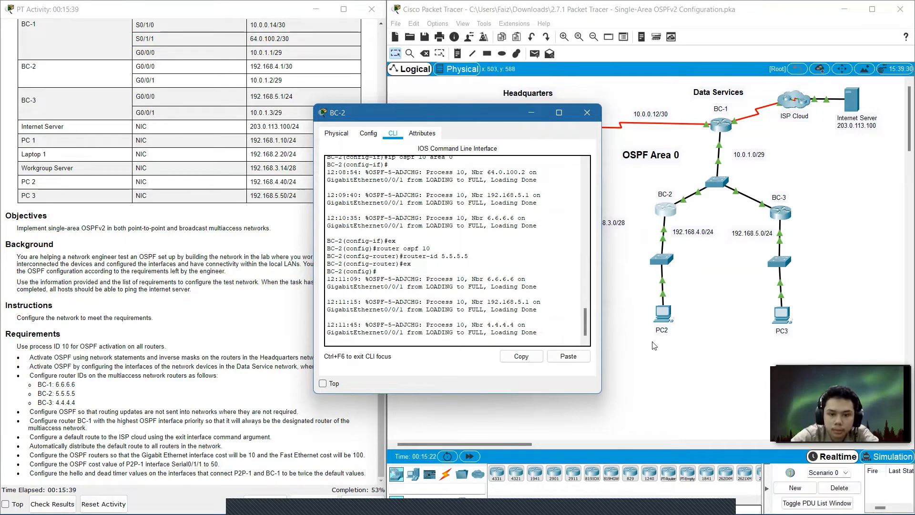
pyautogui.click(540, 326)
pyautogui.press('Return')
pyautogui.write('r')
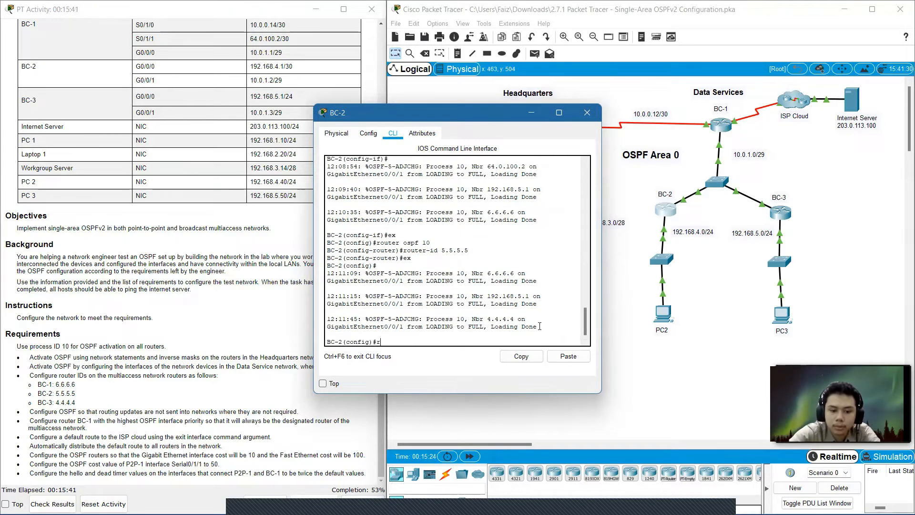
pyautogui.write('outer o')
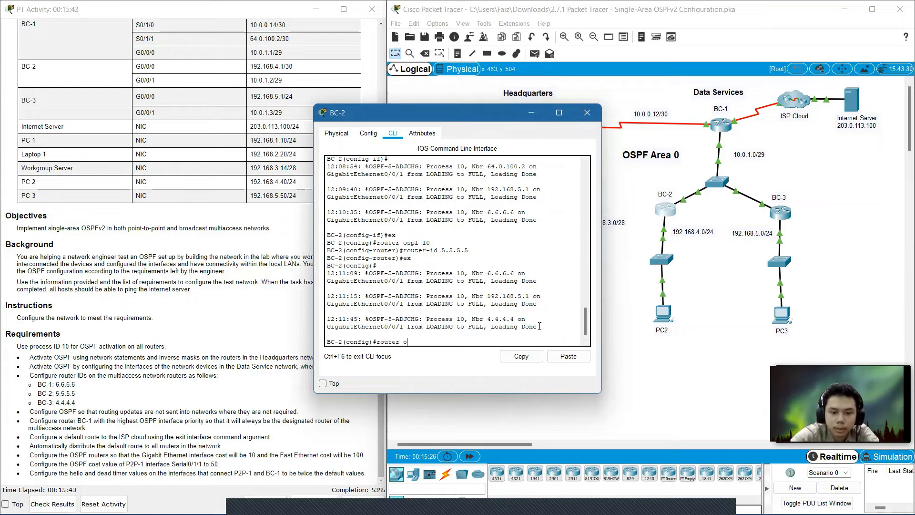
pyautogui.write('spf')
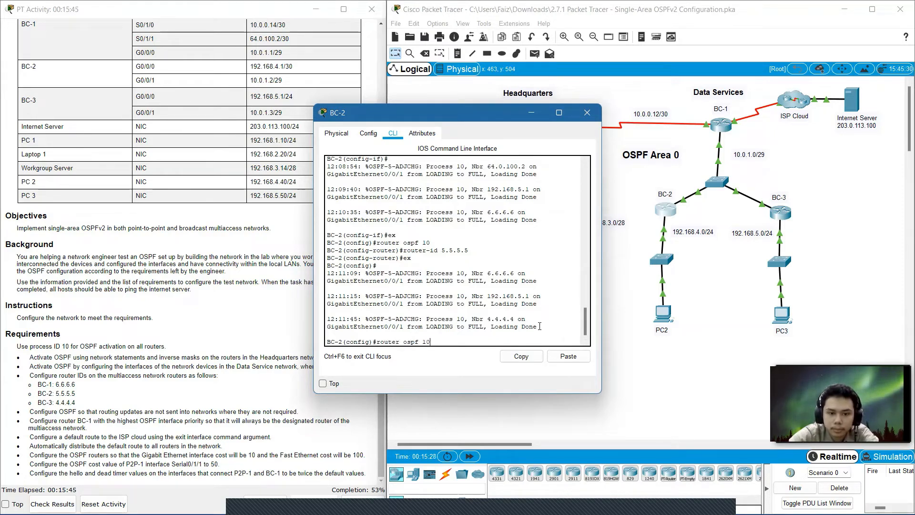
pyautogui.write(' 10')
pyautogui.press('Return')
# Make BC-2's GigabitEthernet0/0/0 an OSPF passive interface, then exit router configuration and close BC-2's window.
pyautogui.write('passive')
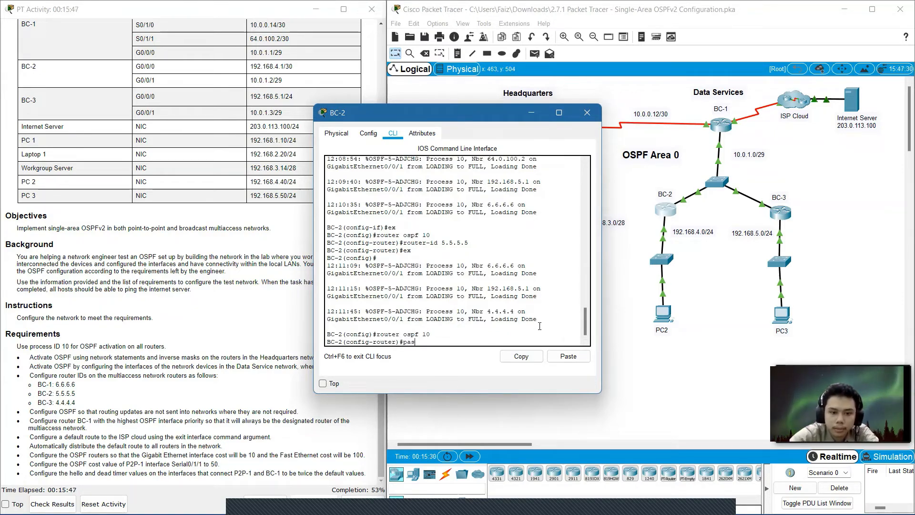
pyautogui.press('Tab')
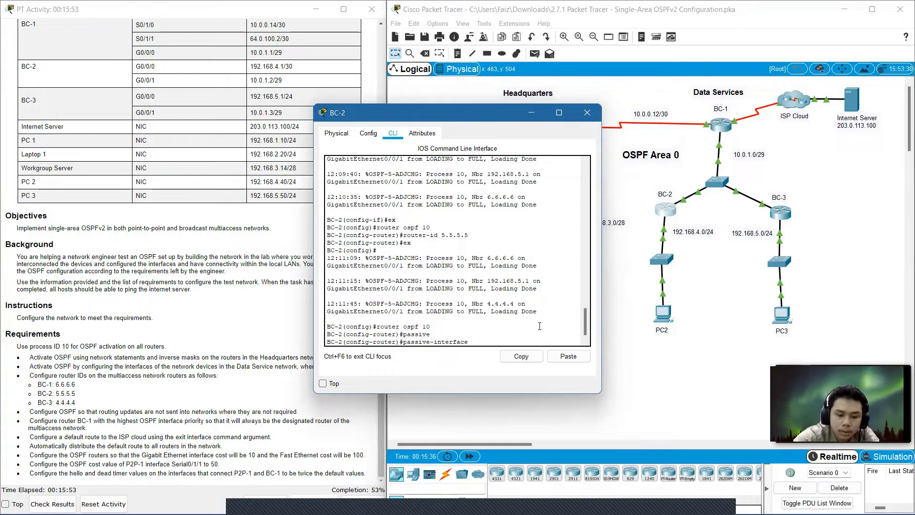
pyautogui.write('gig0')
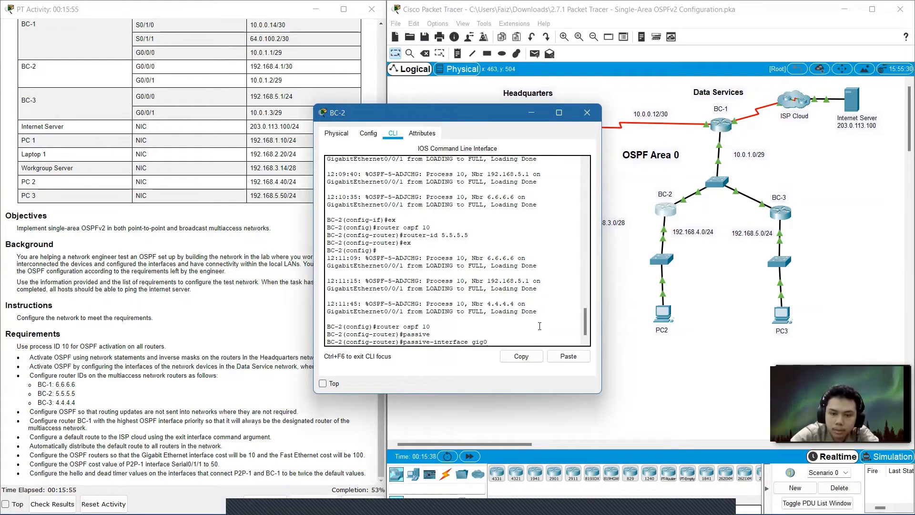
pyautogui.write('/0/0')
pyautogui.press('Return')
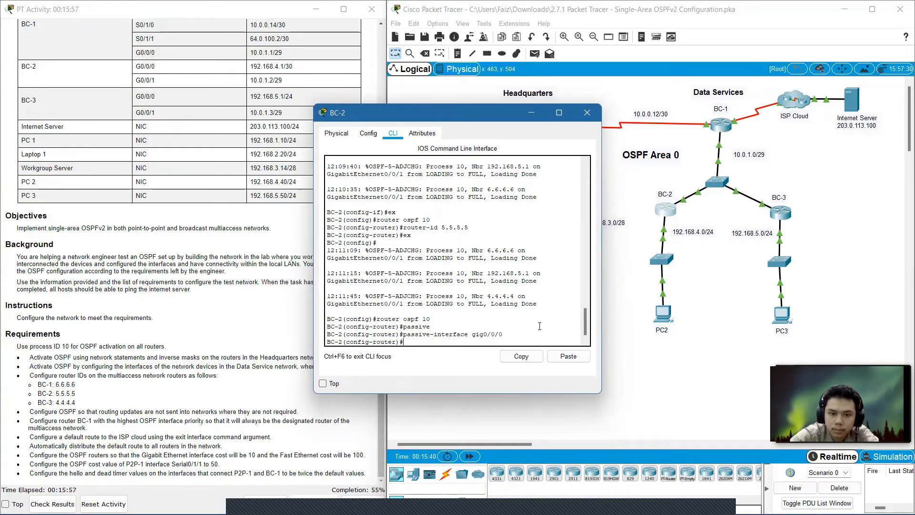
pyautogui.write('ex')
pyautogui.press('Return')
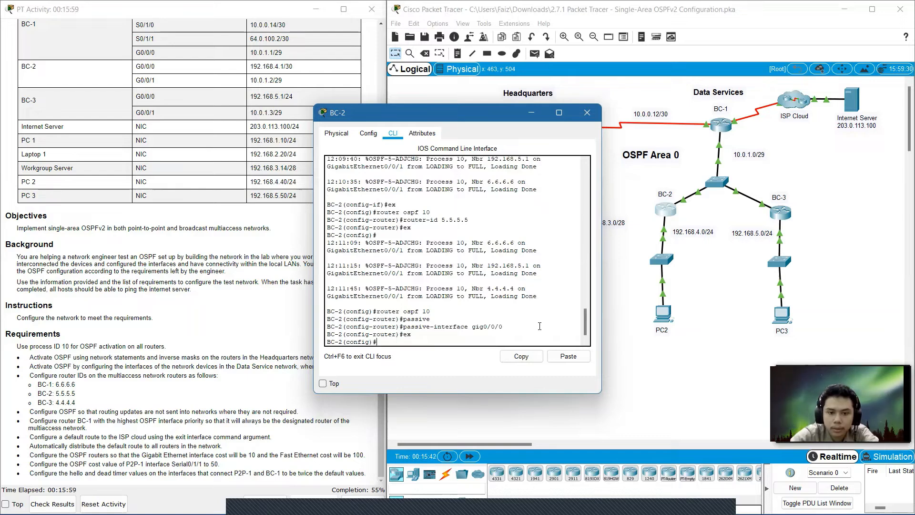
pyautogui.click(589, 117)
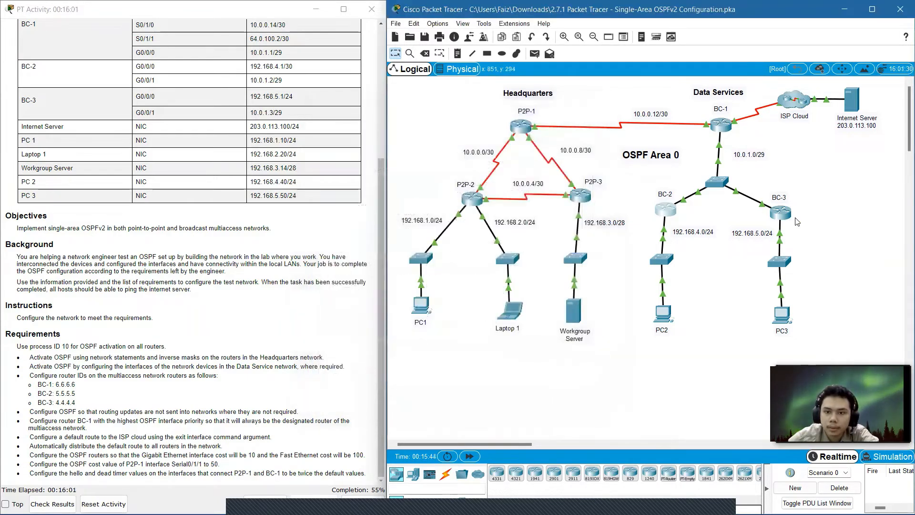
# Open router BC-3's command line and enter OSPF process 10 configuration.
pyautogui.click(781, 210)
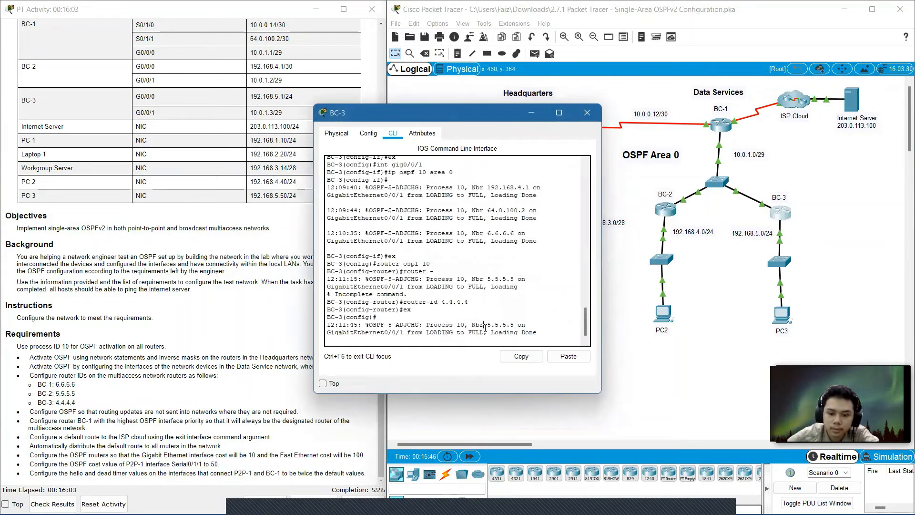
pyautogui.press('Return')
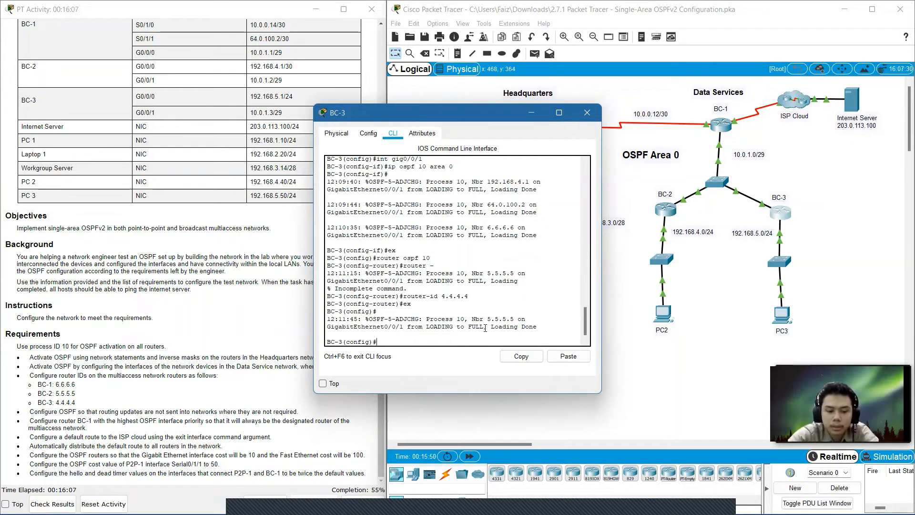
pyautogui.write('router os')
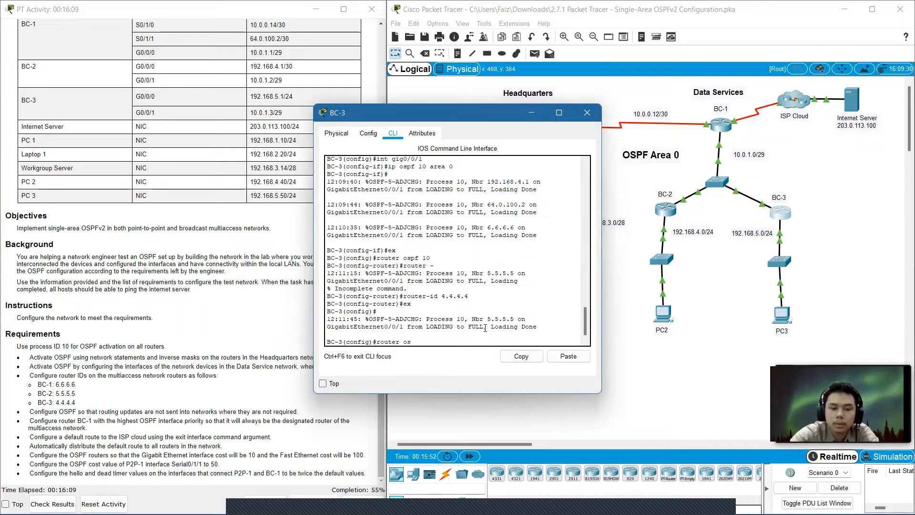
pyautogui.write('pf 10')
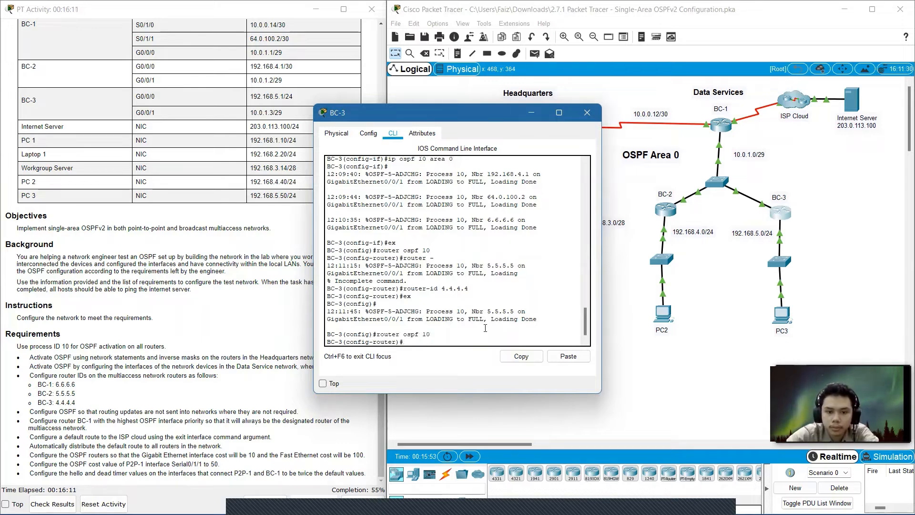
pyautogui.press('Return')
# Make BC-3's GigabitEthernet0/0/0 an OSPF passive interface, then exit router configuration and close BC-3's window.
pyautogui.write('pas')
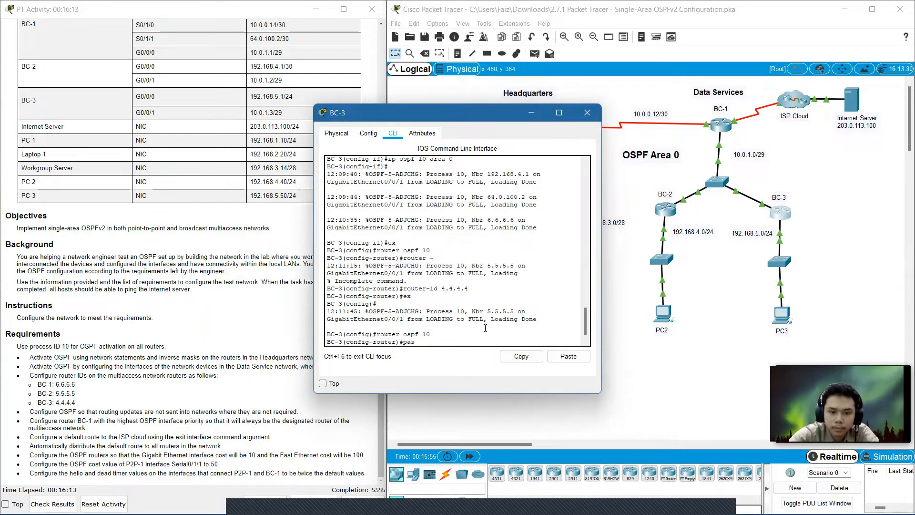
pyautogui.write('sive')
pyautogui.press('Tab')
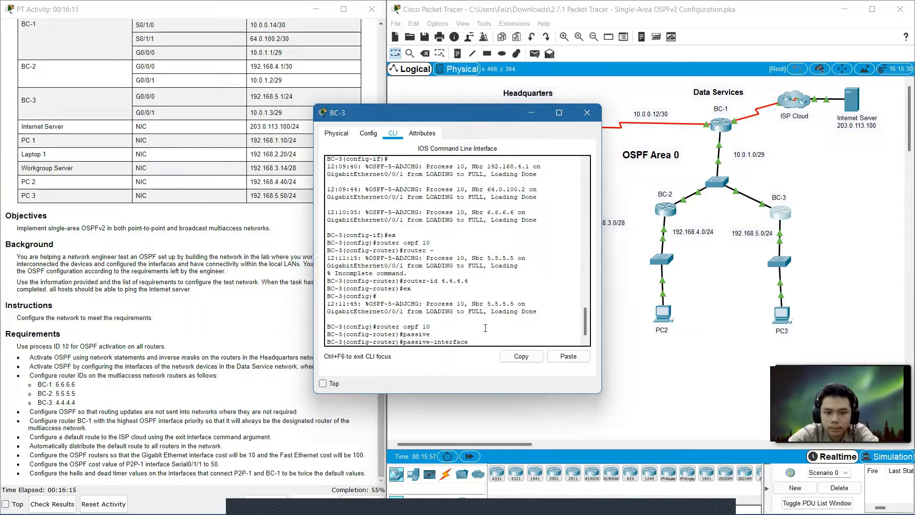
pyautogui.write('gig')
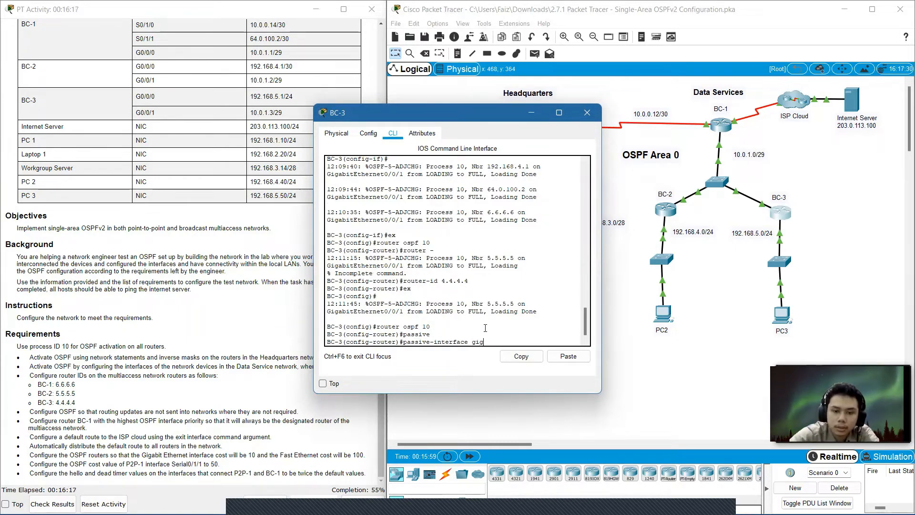
pyautogui.write('0/0/0')
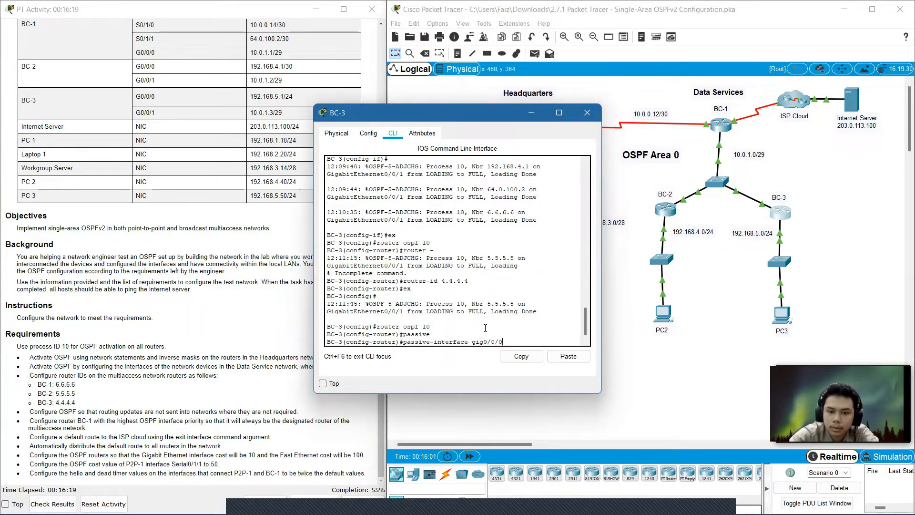
pyautogui.press('Return')
pyautogui.write('er)#e')
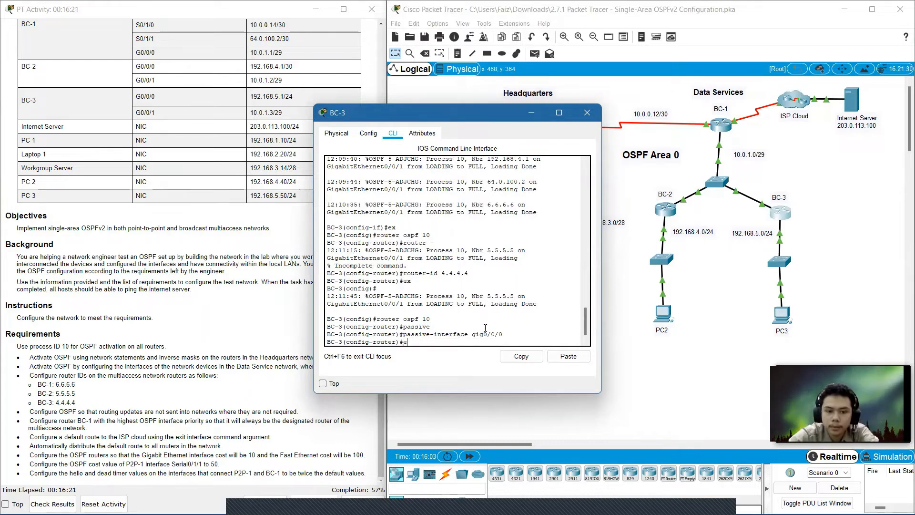
pyautogui.write('x')
pyautogui.press('Return')
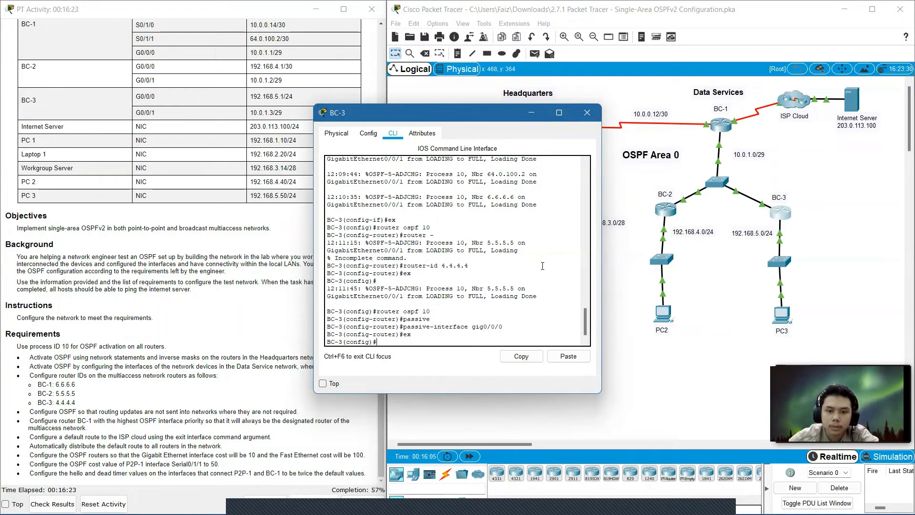
pyautogui.click(588, 113)
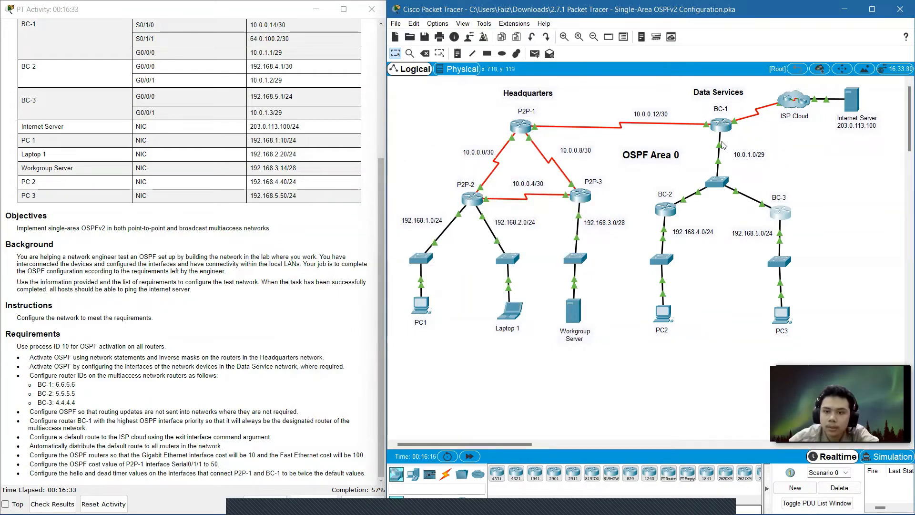
# Open router BC-1's command line window again.
pyautogui.click(721, 125)
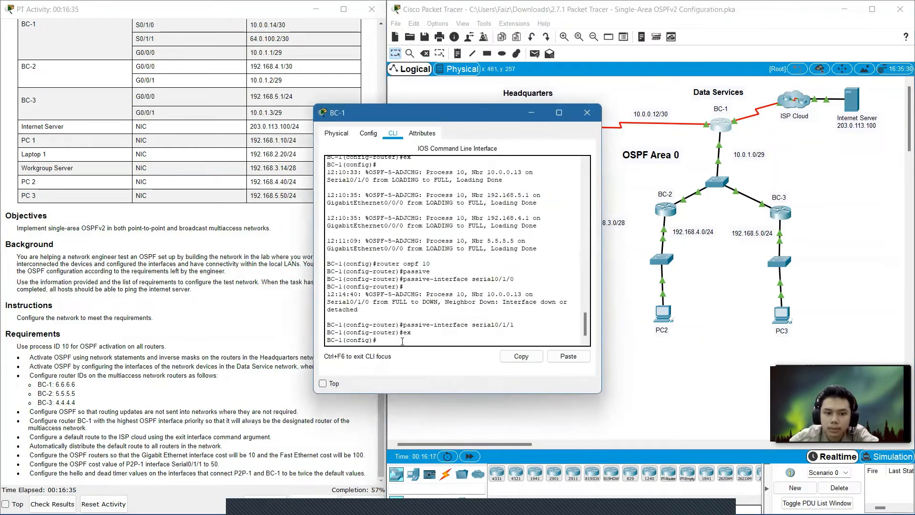
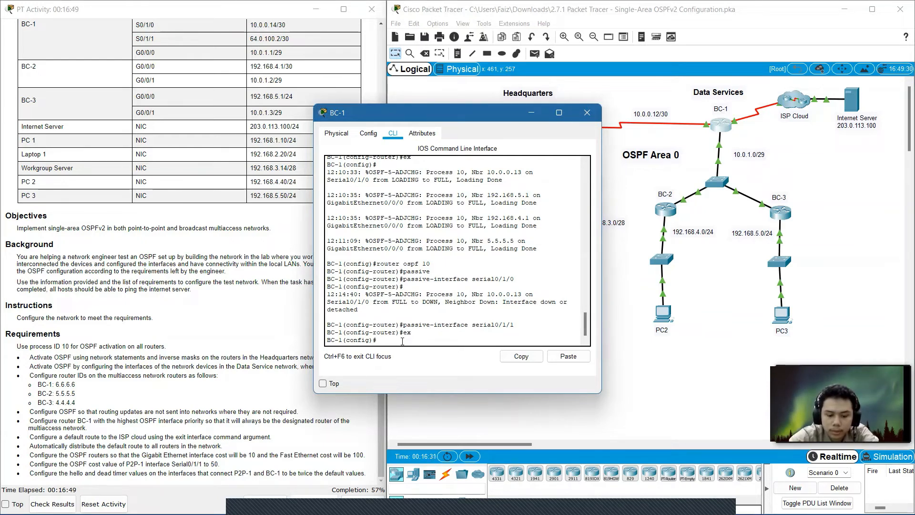
pyautogui.write('oute')
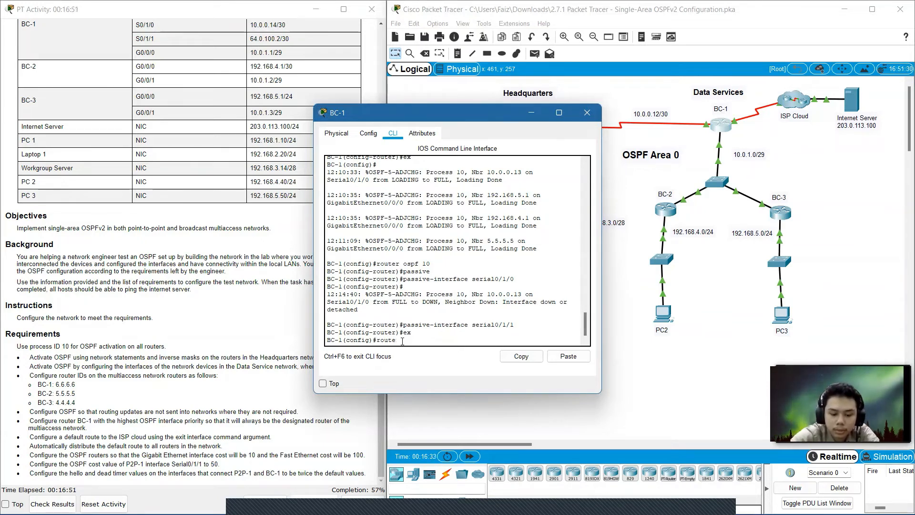
pyautogui.write('r ospf')
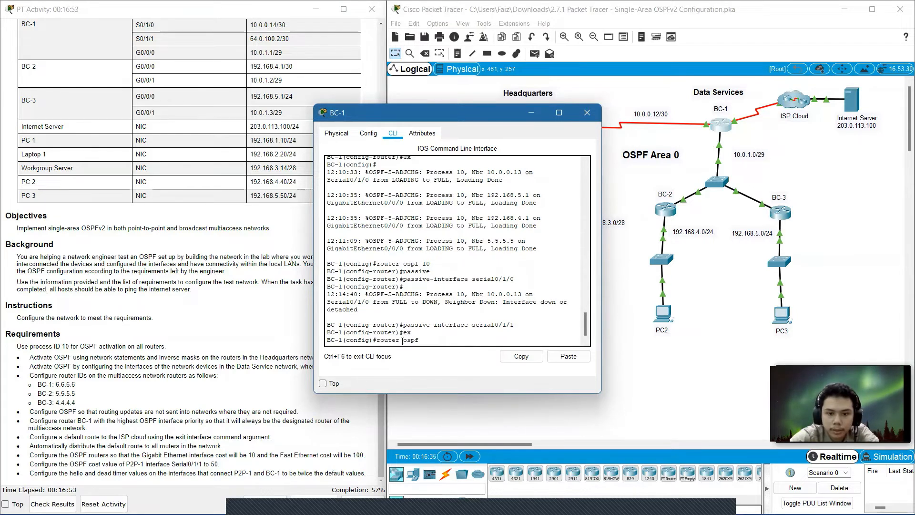
pyautogui.write(' 10')
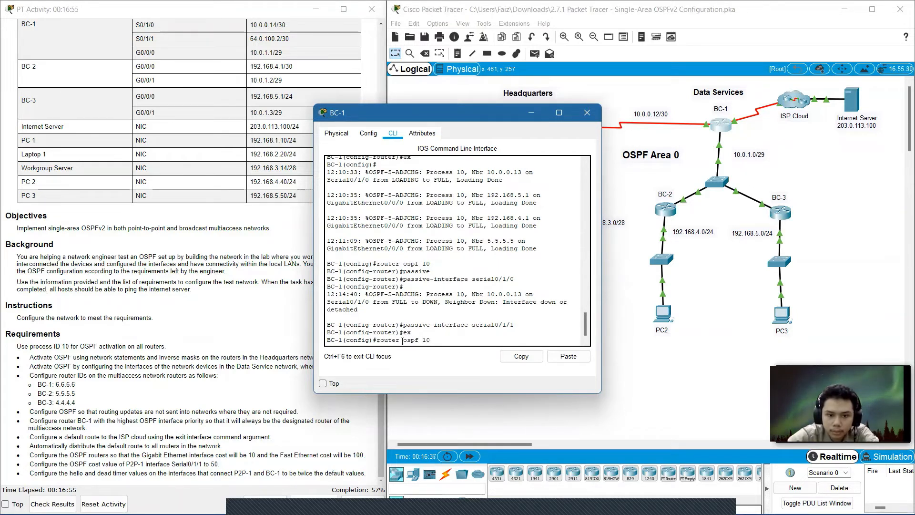
pyautogui.press('Return')
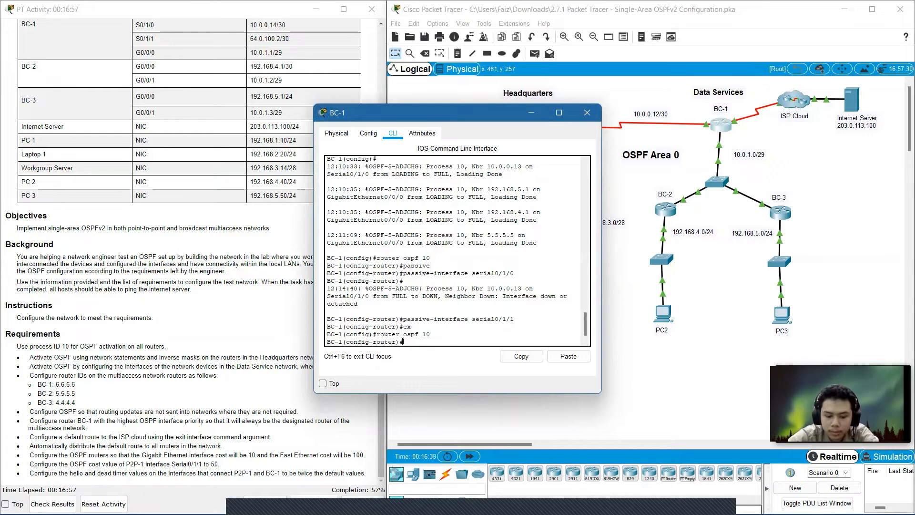
pyautogui.write('pass')
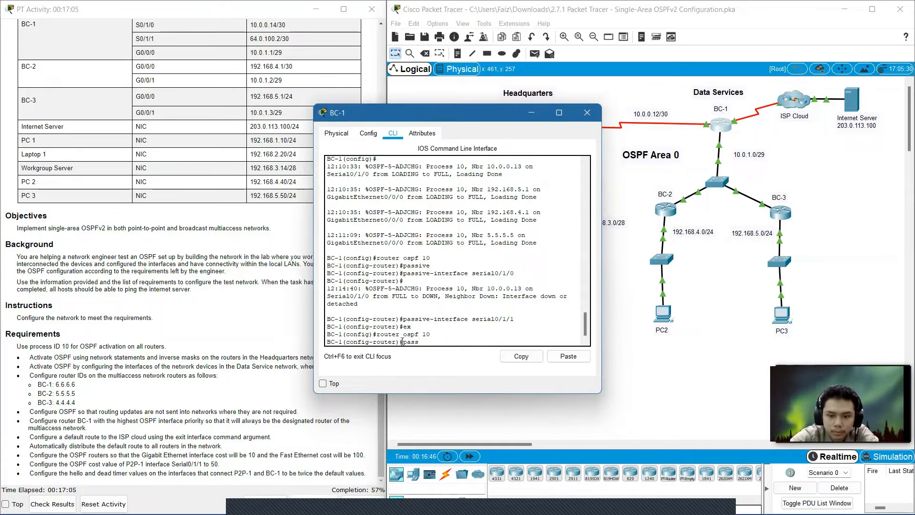
pyautogui.press('BackSpace')
pyautogui.press('BackSpace')
pyautogui.press('BackSpace')
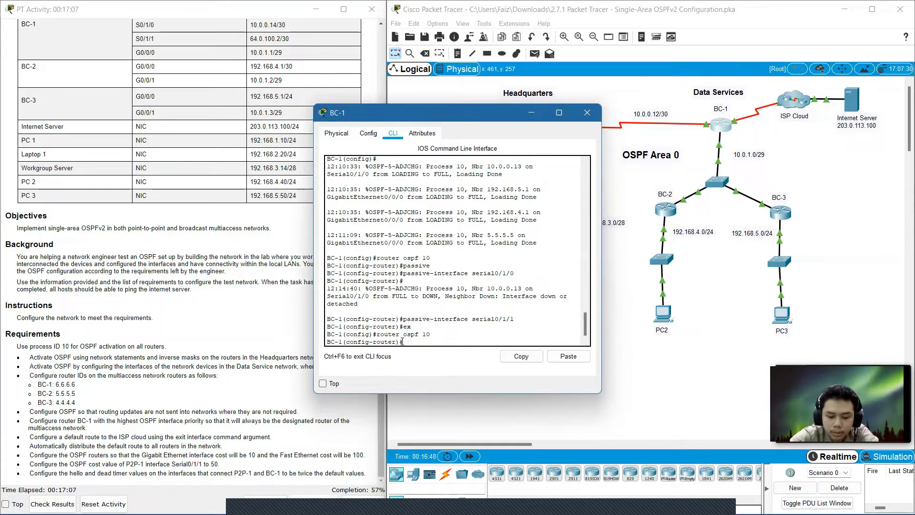
pyautogui.write('x')
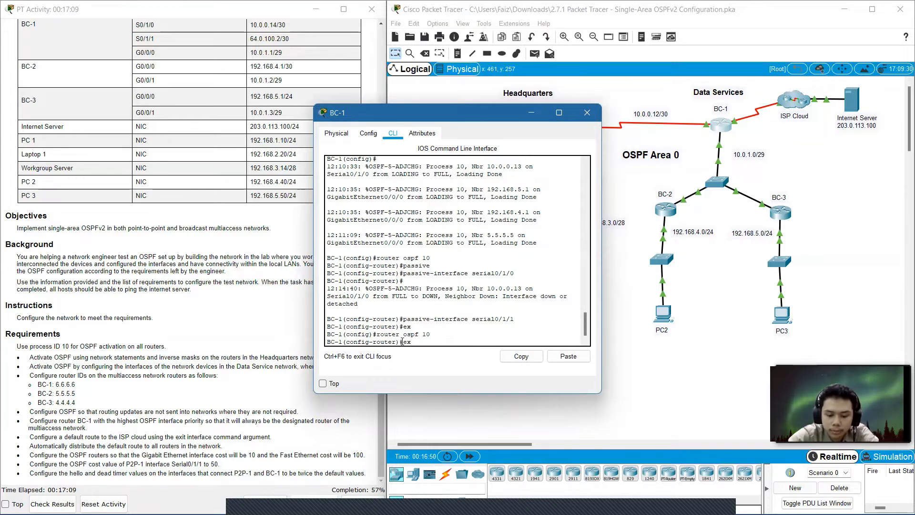
pyautogui.press('Return')
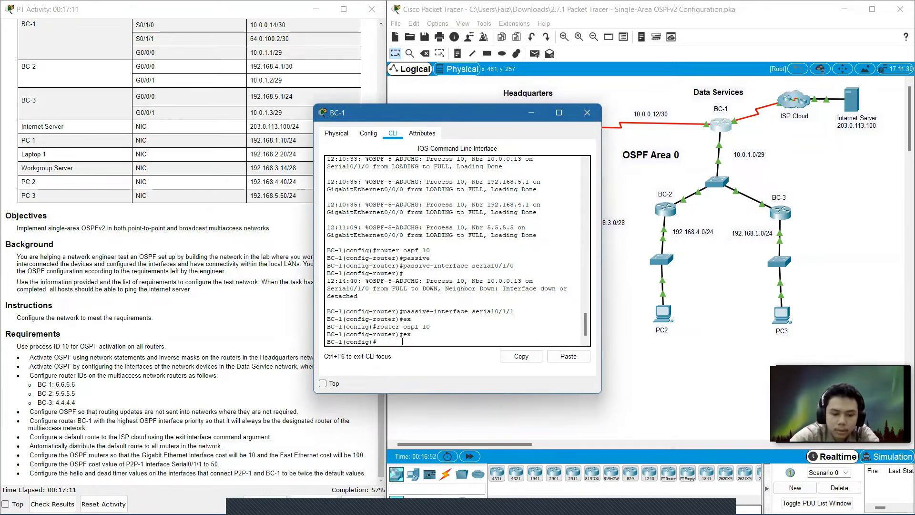
# Set the OSPF priority of BC-1's GigabitEthernet0/0/0 to 255, then exit interface configuration and close BC-1's window.
pyautogui.write('int gig')
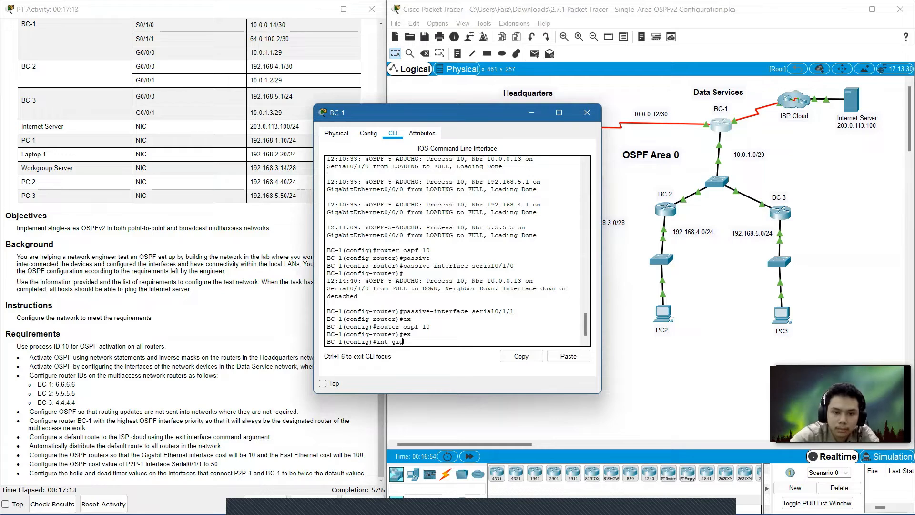
pyautogui.write('0/0/0')
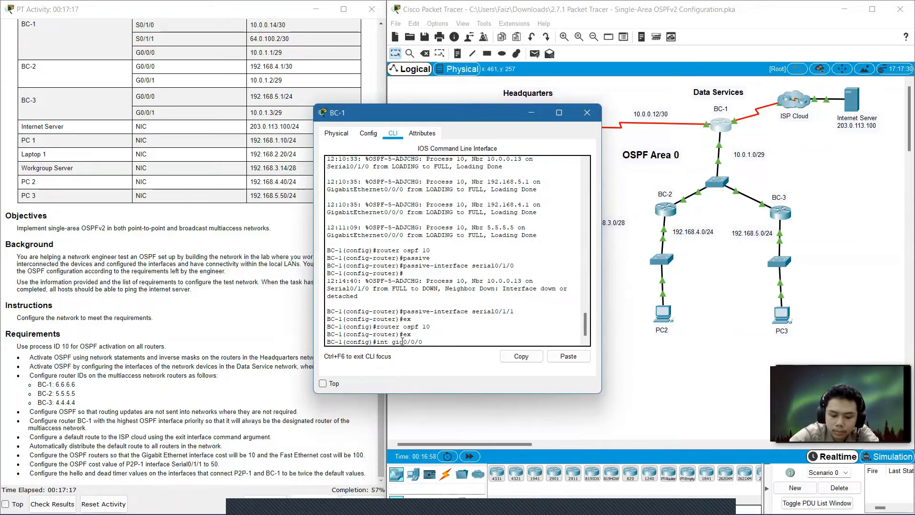
pyautogui.press('Return')
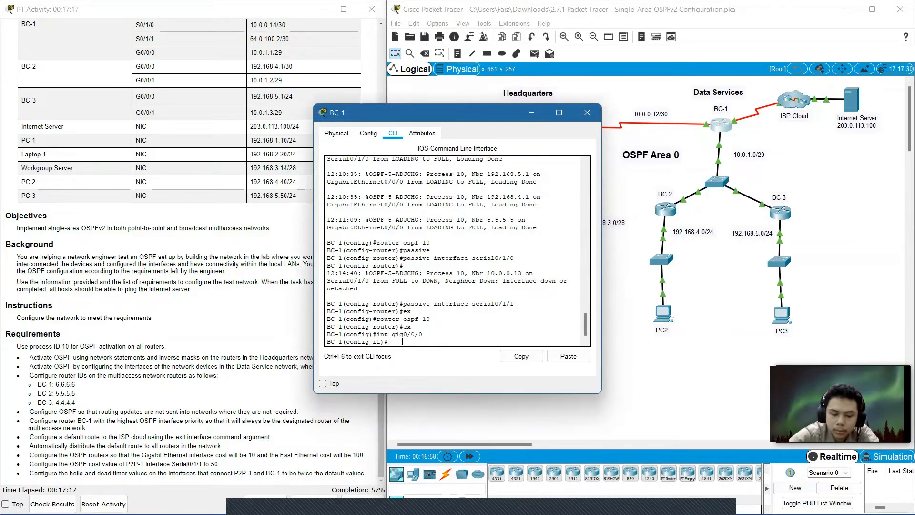
pyautogui.write('ip')
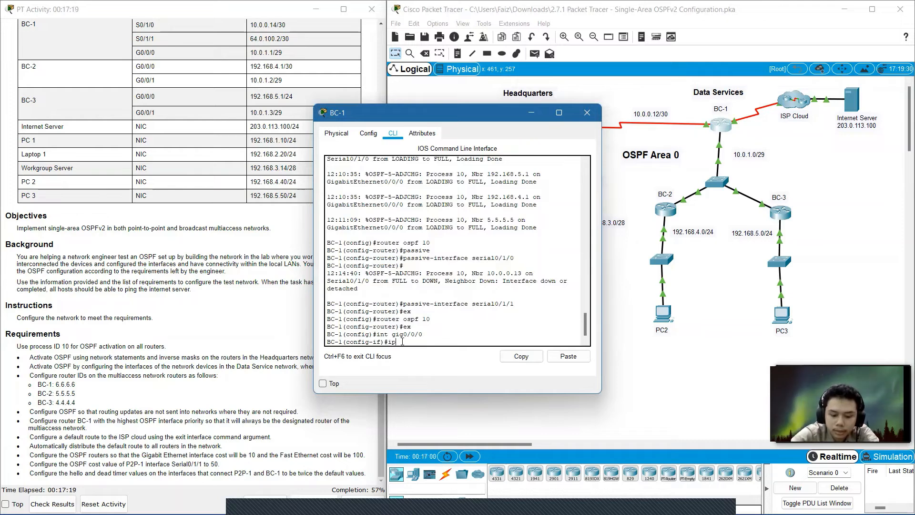
pyautogui.write(' osp')
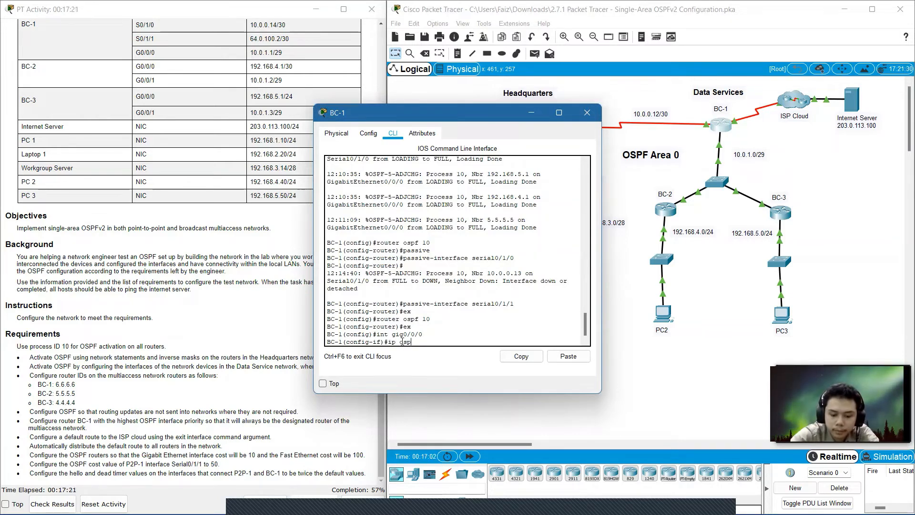
pyautogui.write('f pr')
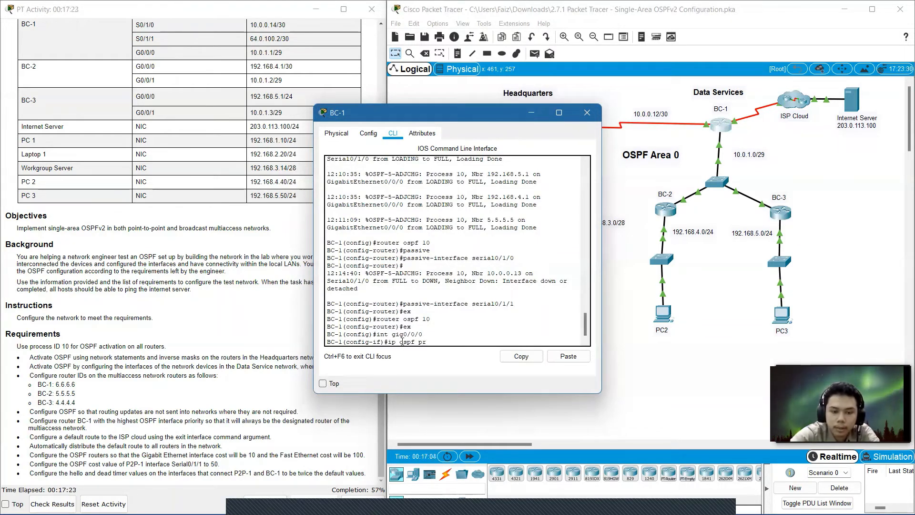
pyautogui.write('iority')
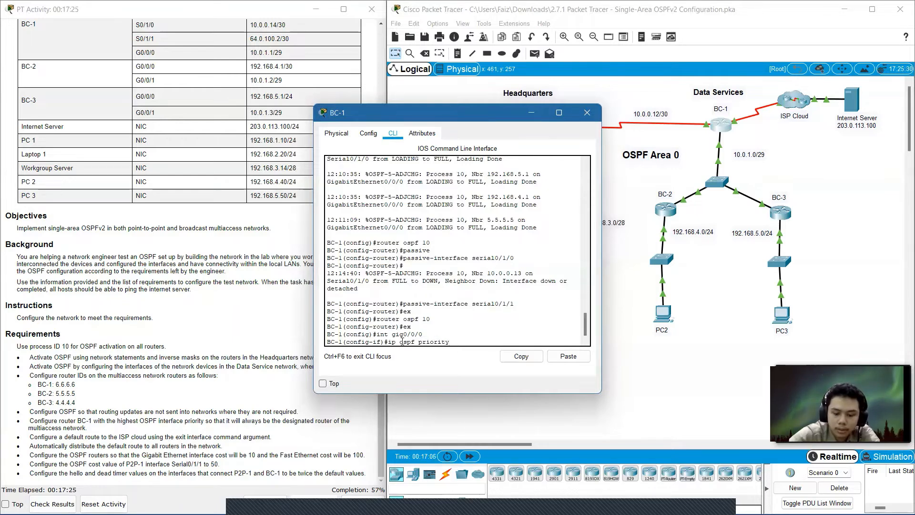
pyautogui.write(' 255')
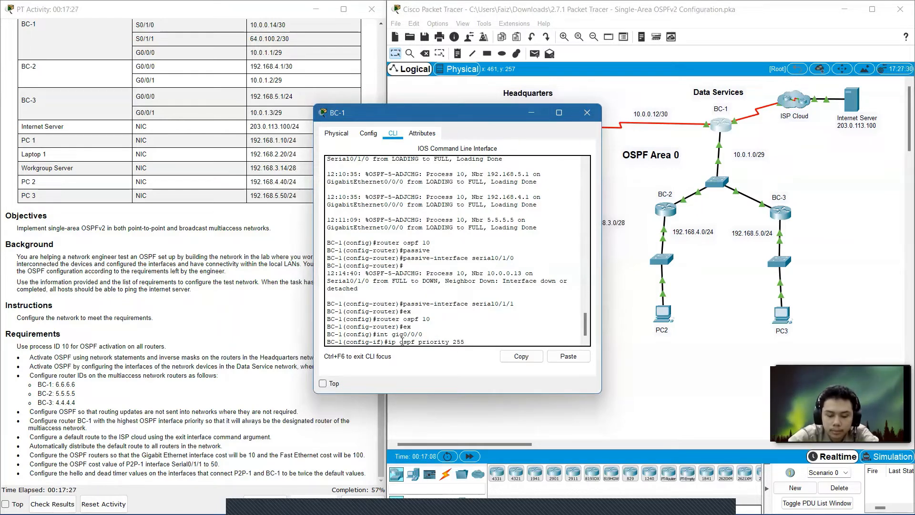
pyautogui.press('Return')
pyautogui.write('e')
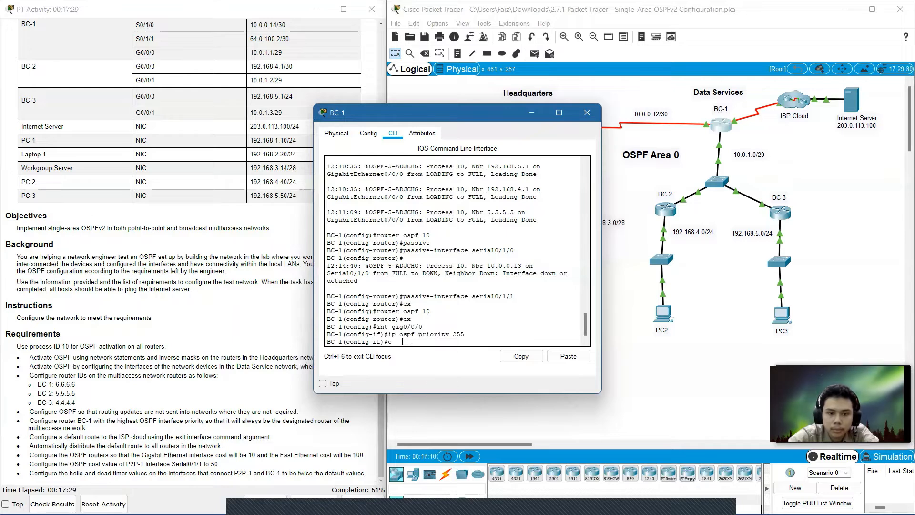
pyautogui.write('x')
pyautogui.press('Return')
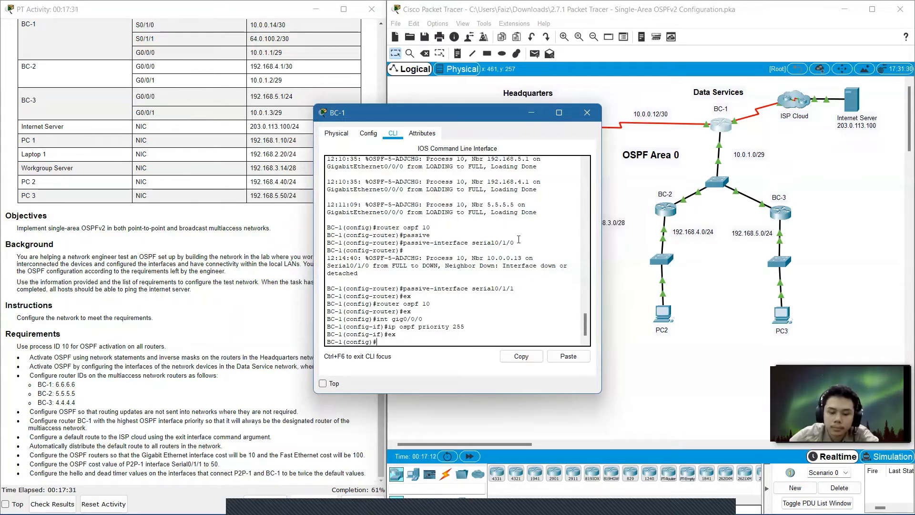
pyautogui.click(593, 112)
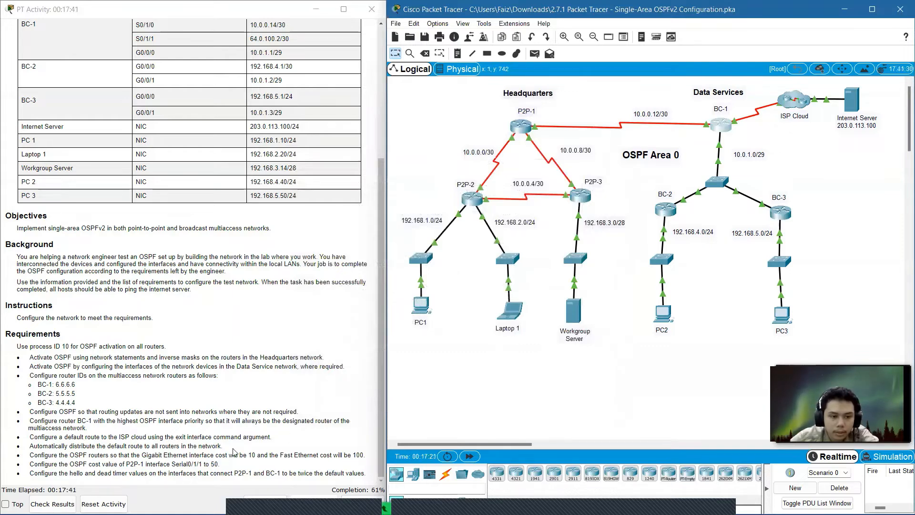
# Reopen BC-1's command line, add a default route 0.0.0.0 0.0.0.0 out Serial0/1/1, and close the window.
pyautogui.click(726, 127)
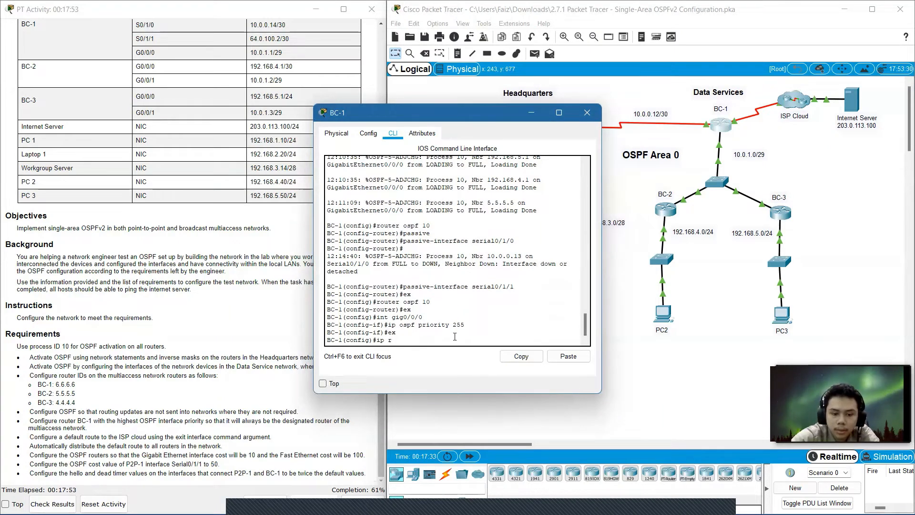
pyautogui.write('oute')
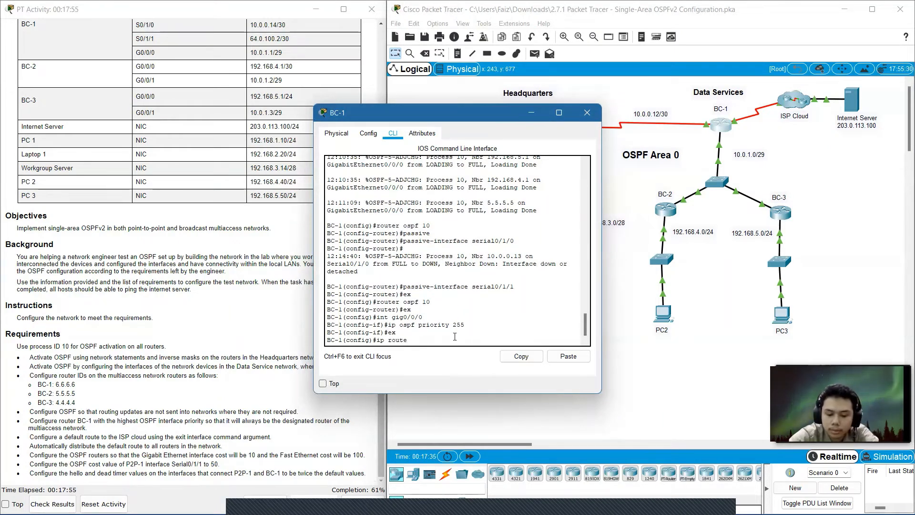
pyautogui.write(' 0.0.0.0')
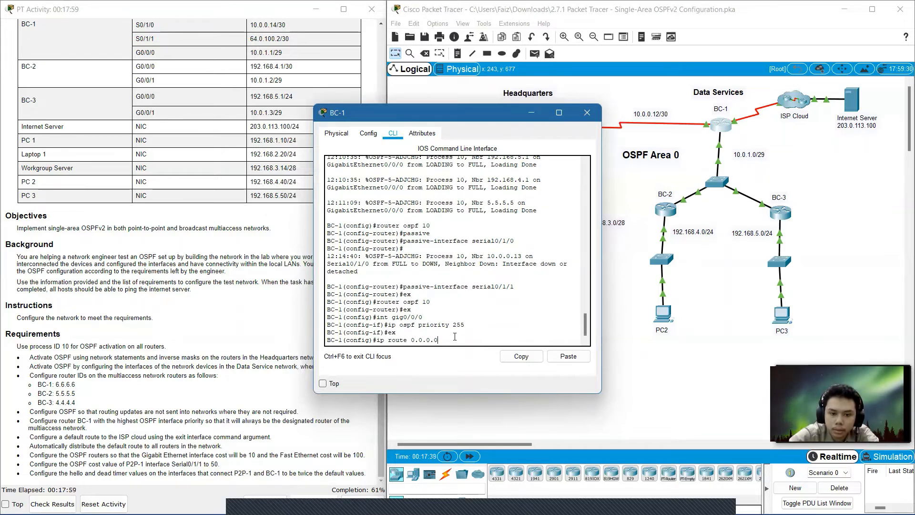
pyautogui.write(' 0.0.0.')
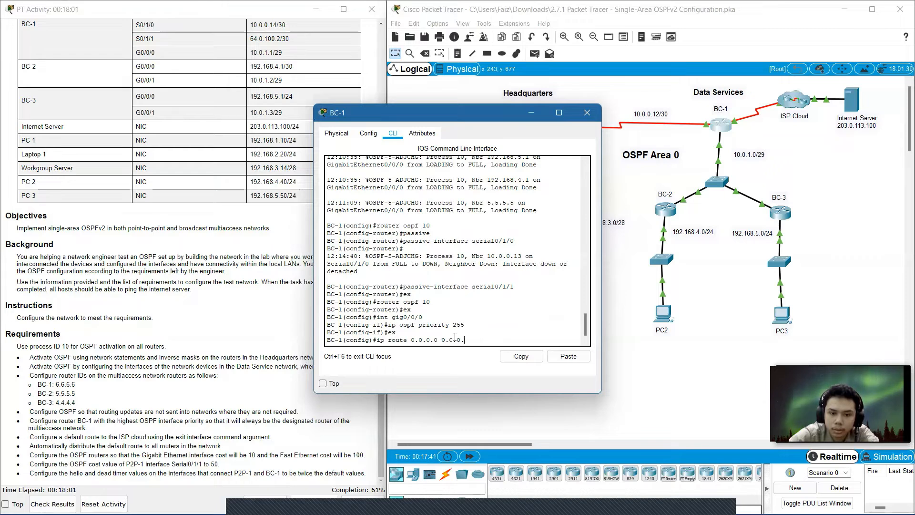
pyautogui.write('0 se')
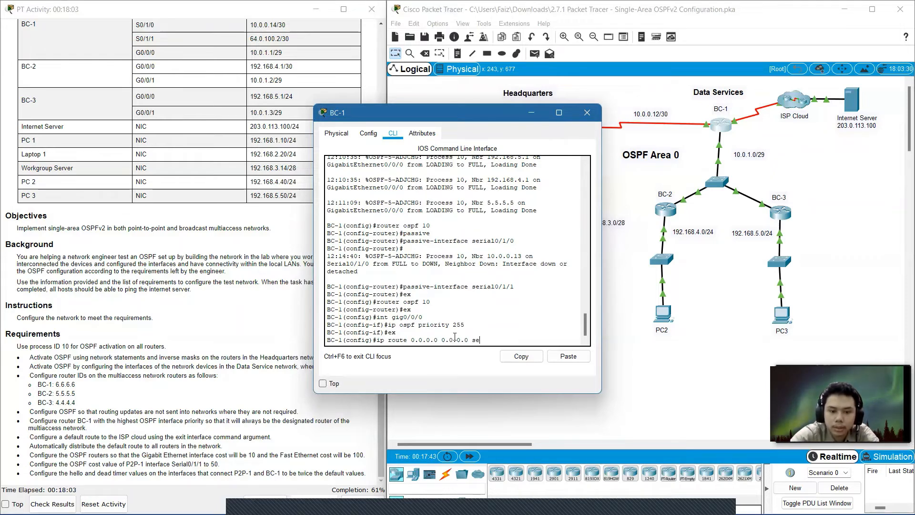
pyautogui.write('rial')
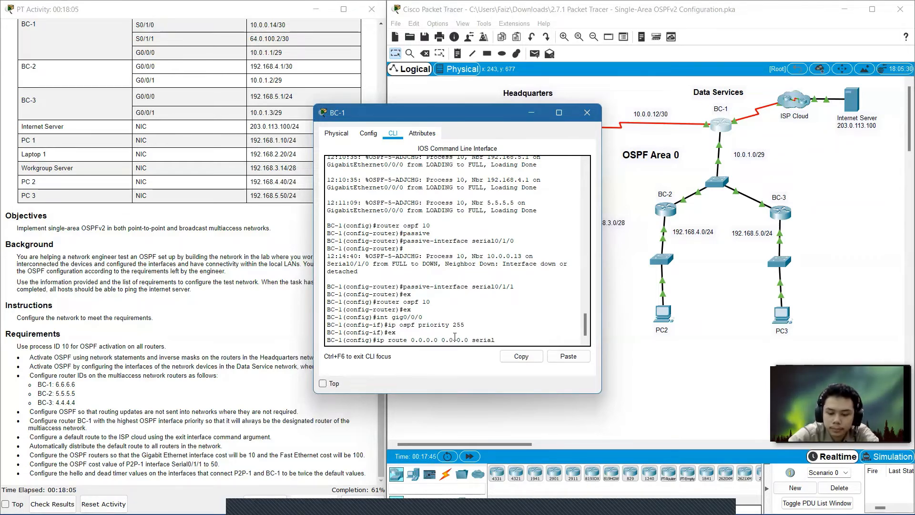
pyautogui.write('0/')
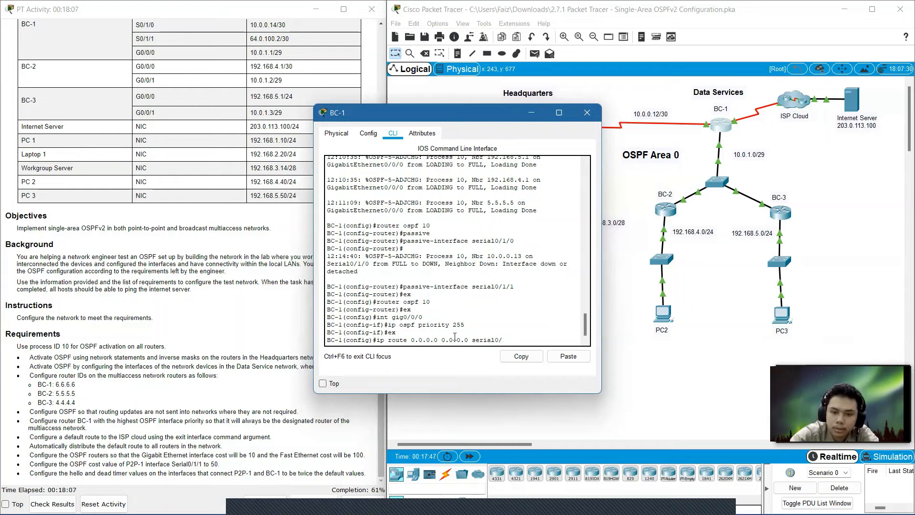
pyautogui.write('1/1')
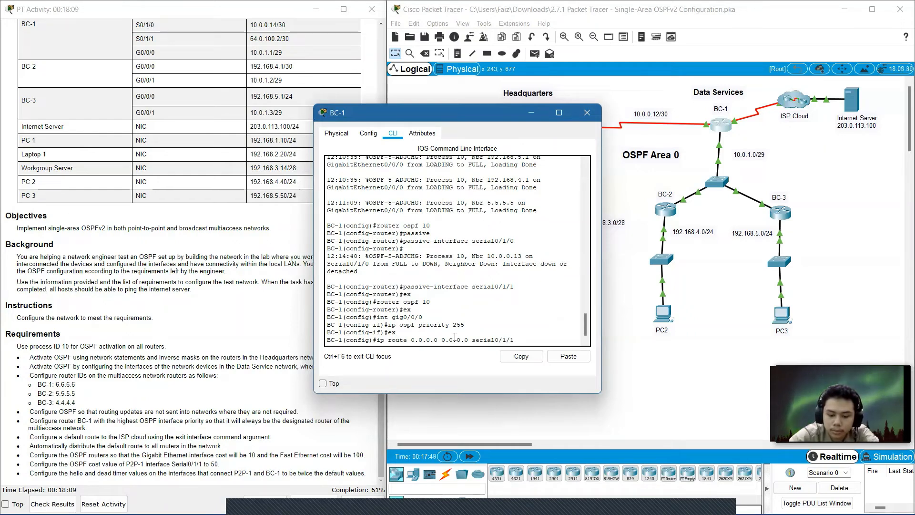
pyautogui.press('Return')
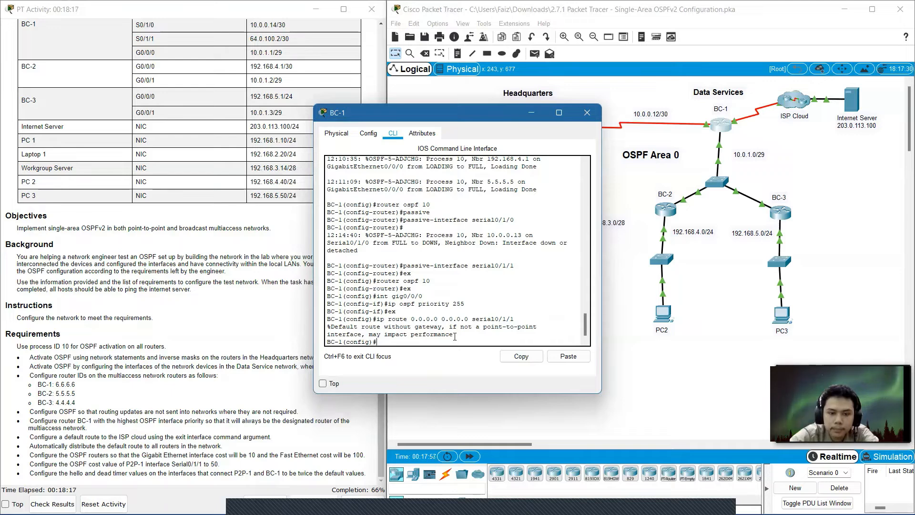
pyautogui.click(587, 111)
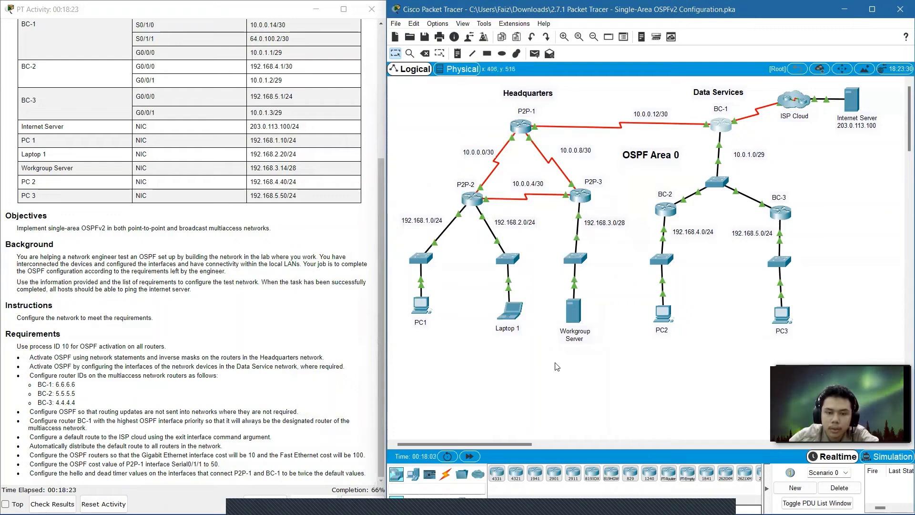
# Open P2P-1's command line and, under OSPF process 10, set the auto-cost reference bandwidth to 1000.
pyautogui.click(528, 129)
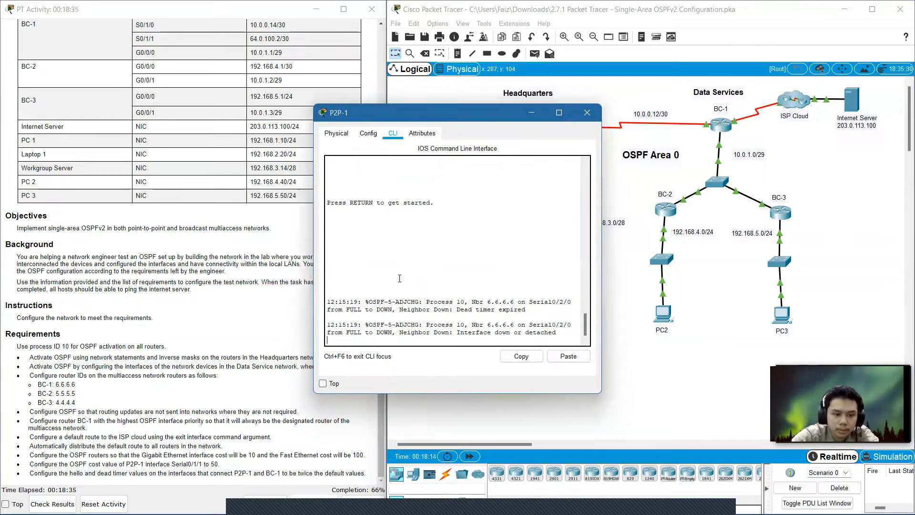
pyautogui.press('Return')
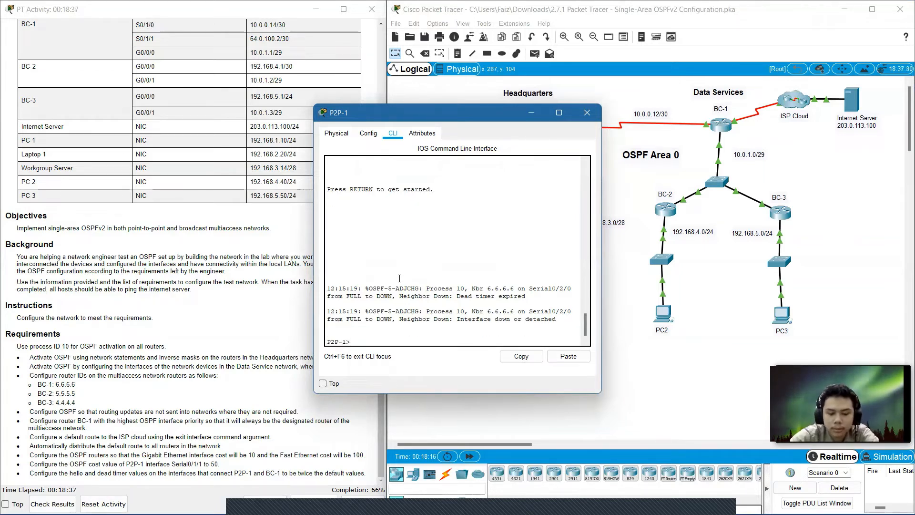
pyautogui.write('en')
pyautogui.press('Return')
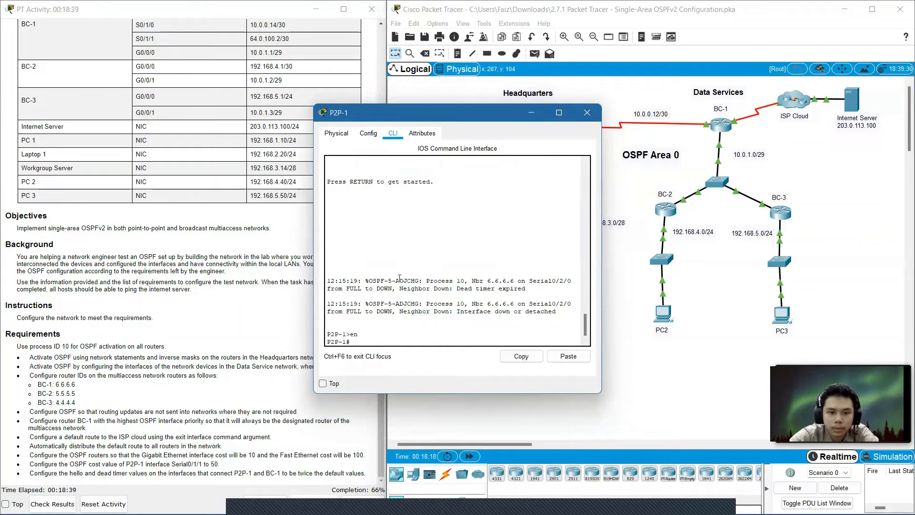
pyautogui.write('conf t')
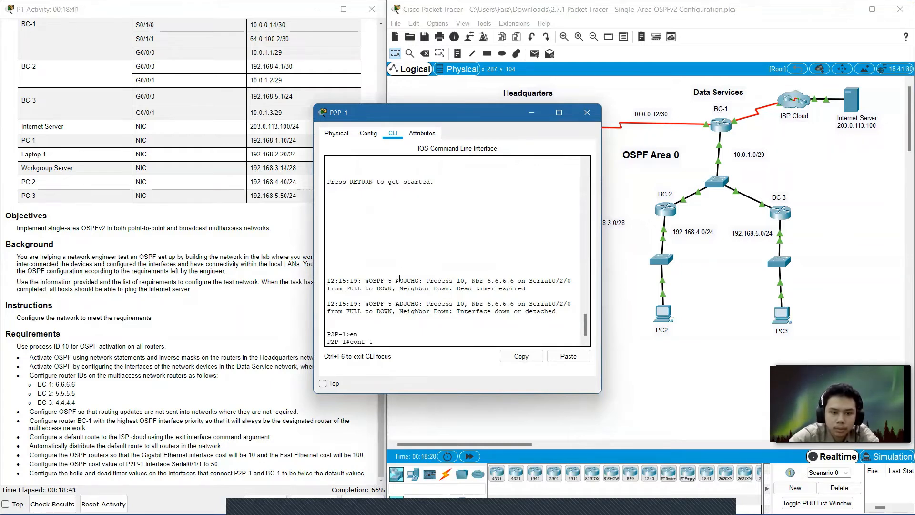
pyautogui.press('Return')
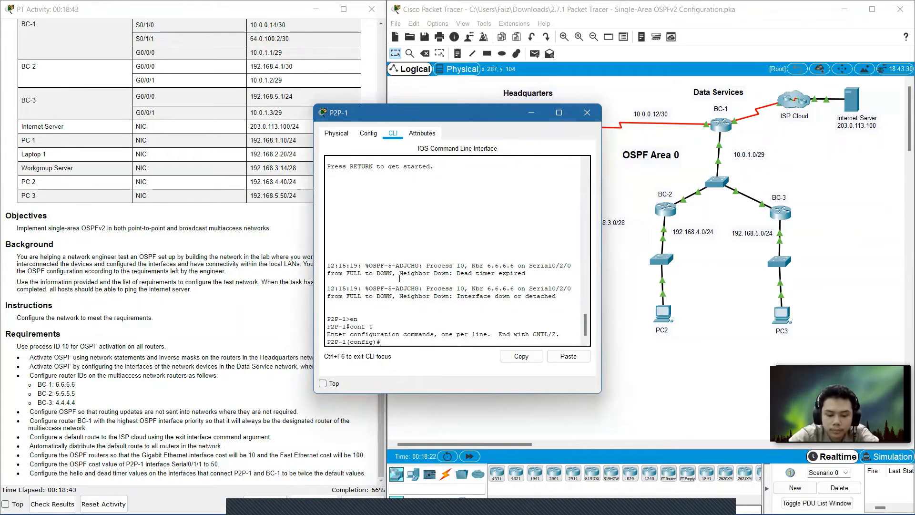
pyautogui.write('r')
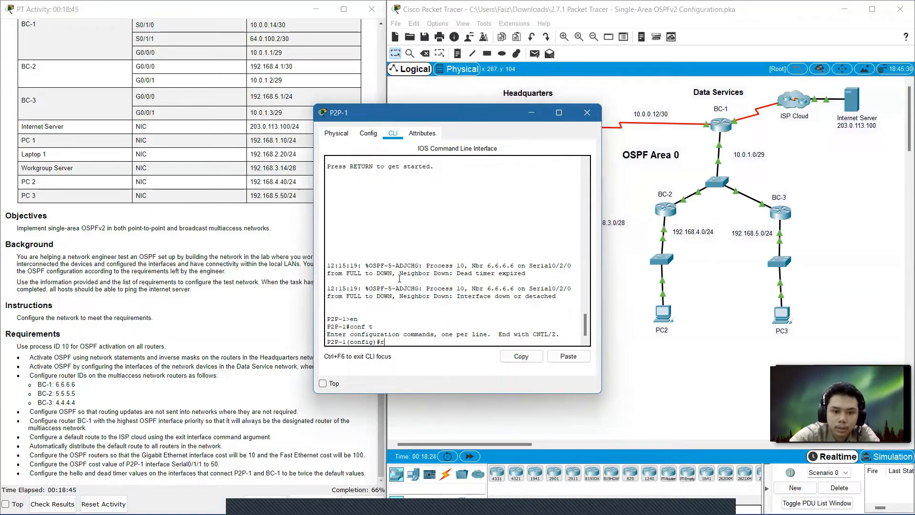
pyautogui.write('outer')
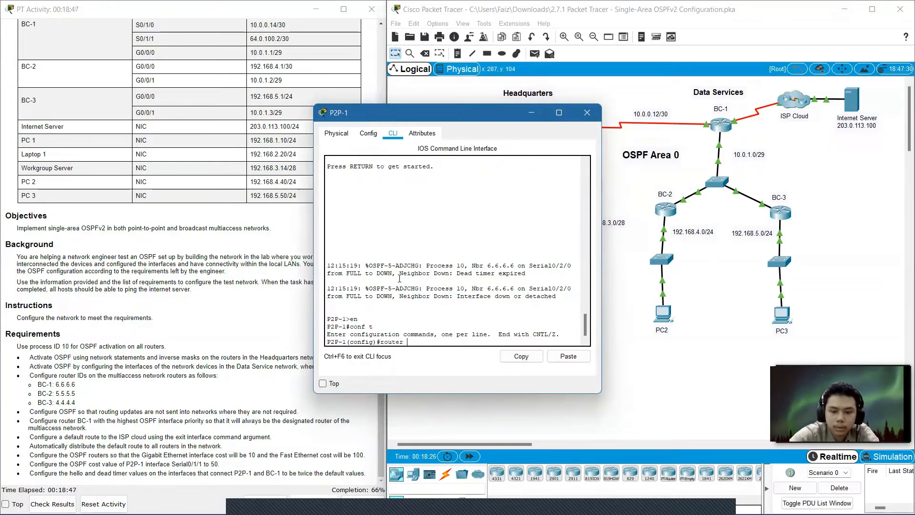
pyautogui.write(' ospf 10')
pyautogui.press('Return')
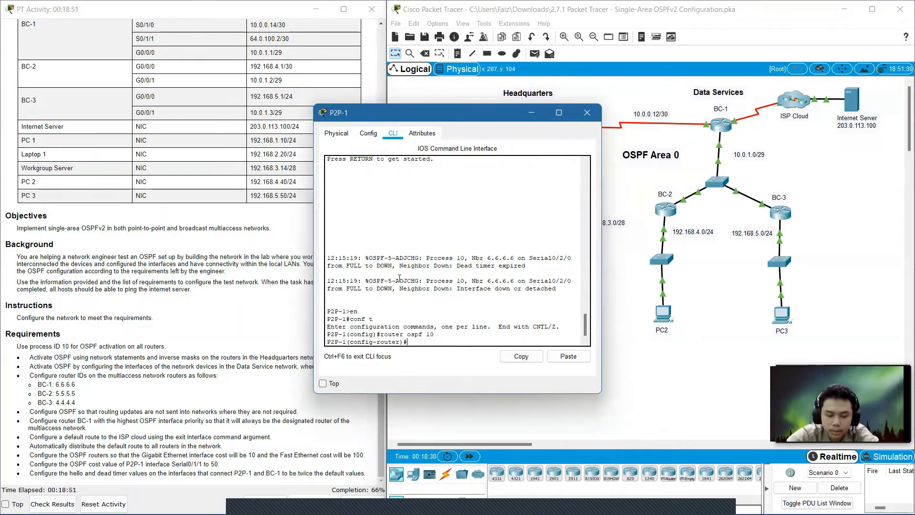
pyautogui.write('a')
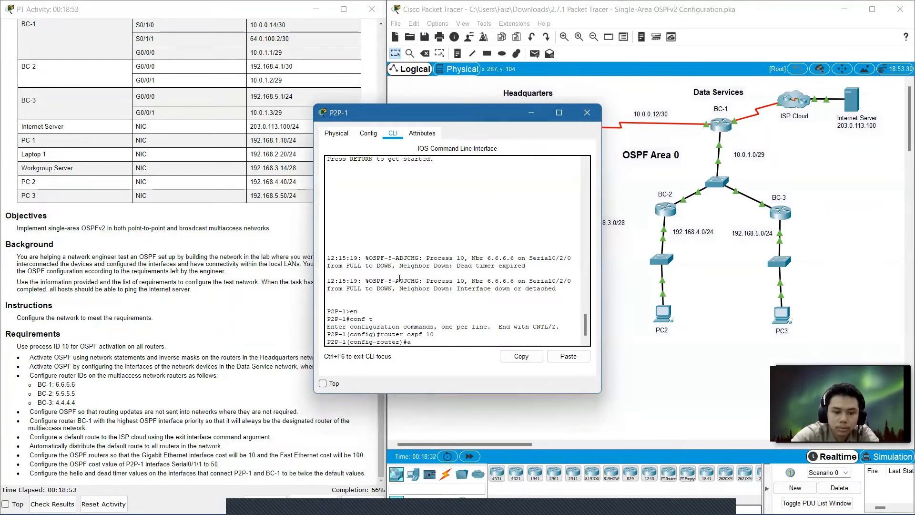
pyautogui.write('uto-')
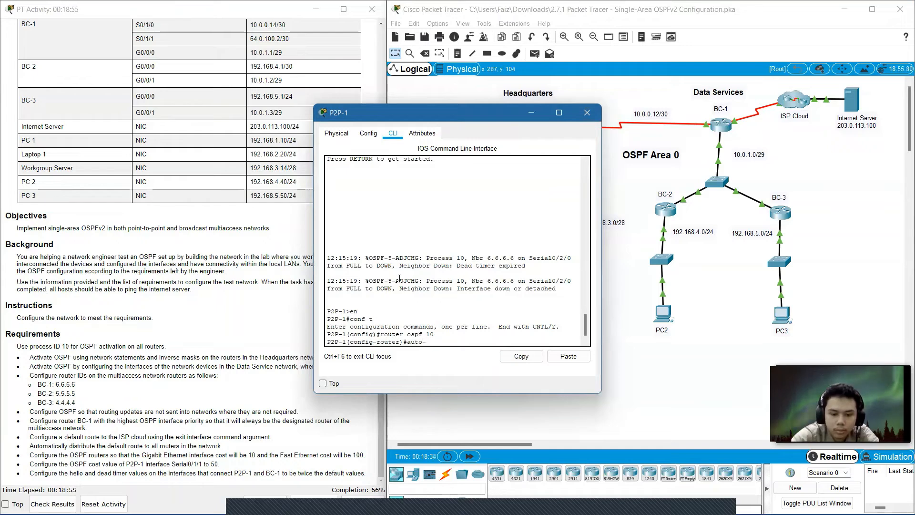
pyautogui.write('cost')
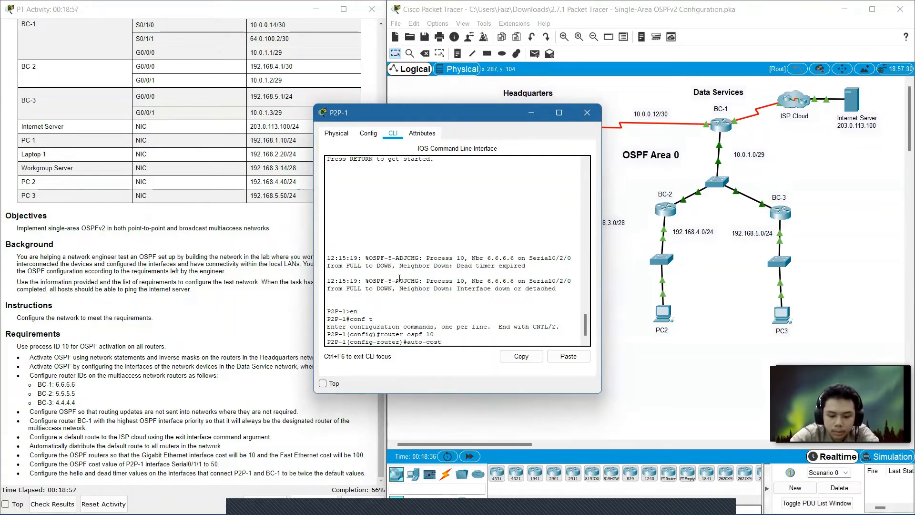
pyautogui.write(' refere')
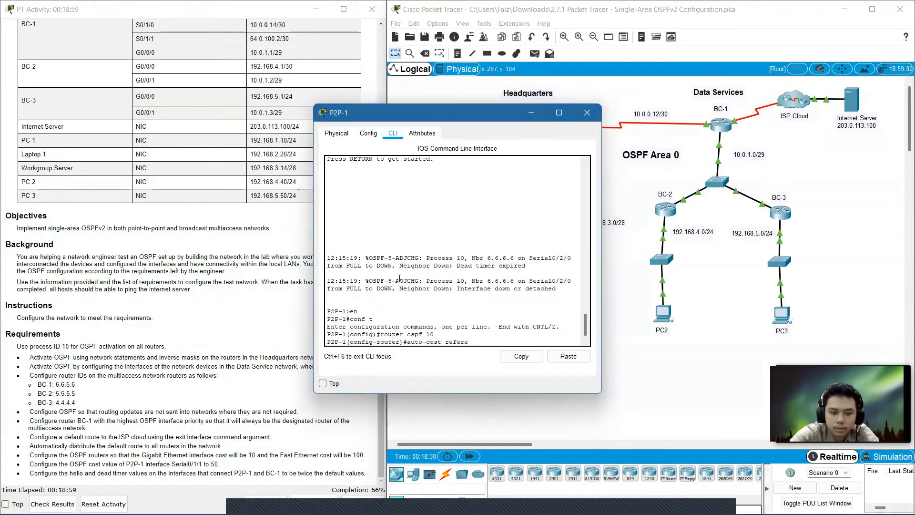
pyautogui.write('nce-b')
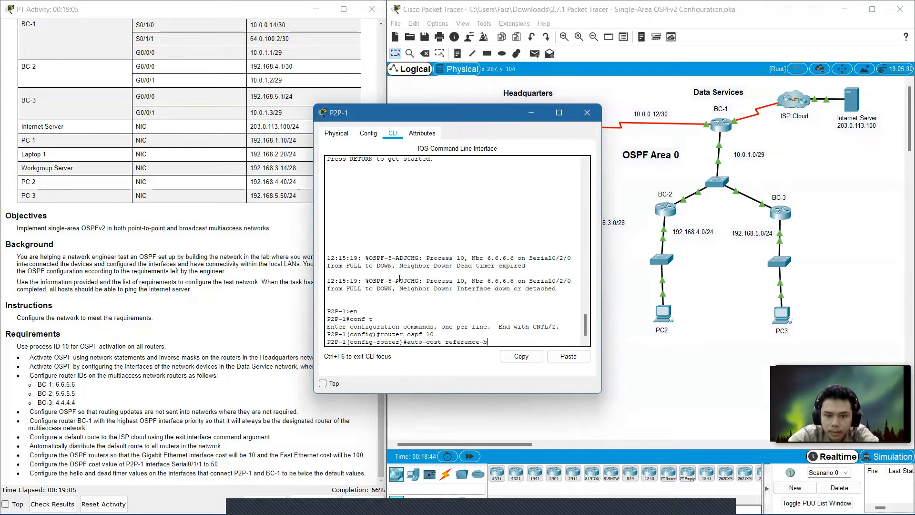
pyautogui.press('Tab')
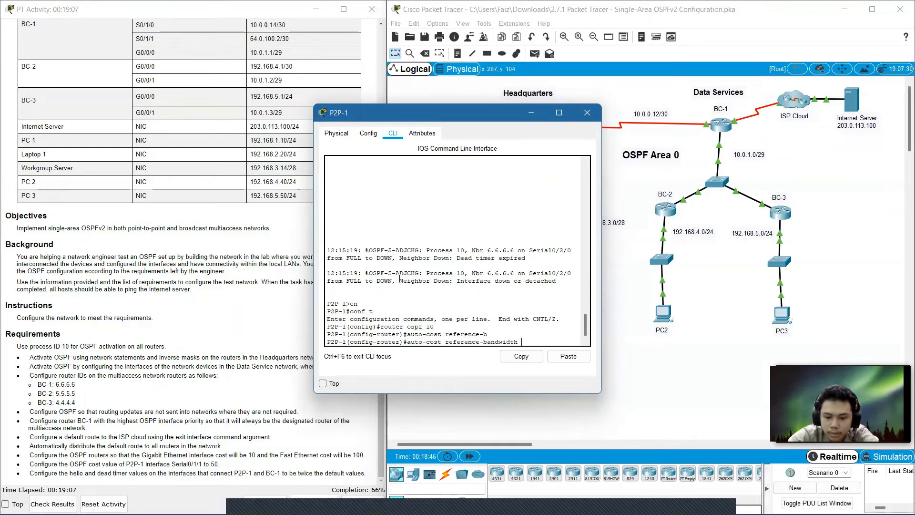
pyautogui.write('1000')
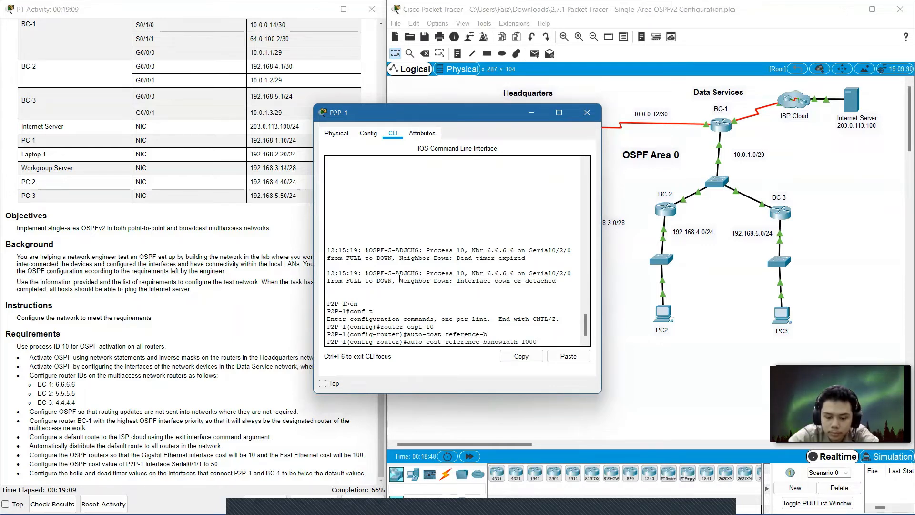
pyautogui.press('Return')
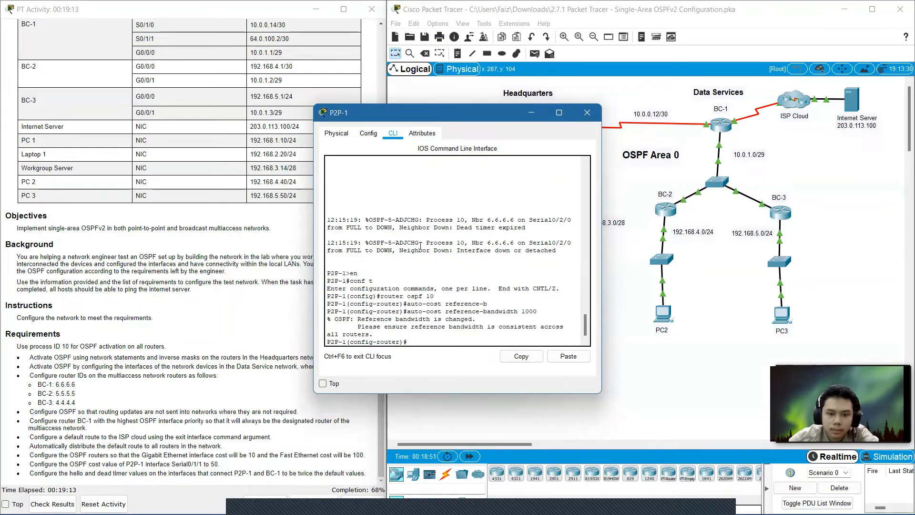
# Copy the auto-cost reference-bandwidth 1000 command from P2P-1's console and close its window.
pyautogui.moveTo(538, 313); pyautogui.dragTo(408, 314)
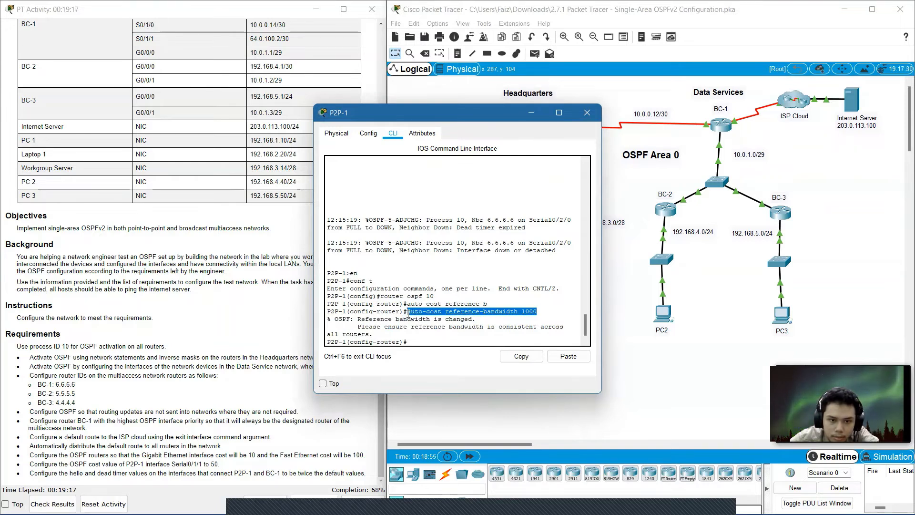
pyautogui.click(528, 361)
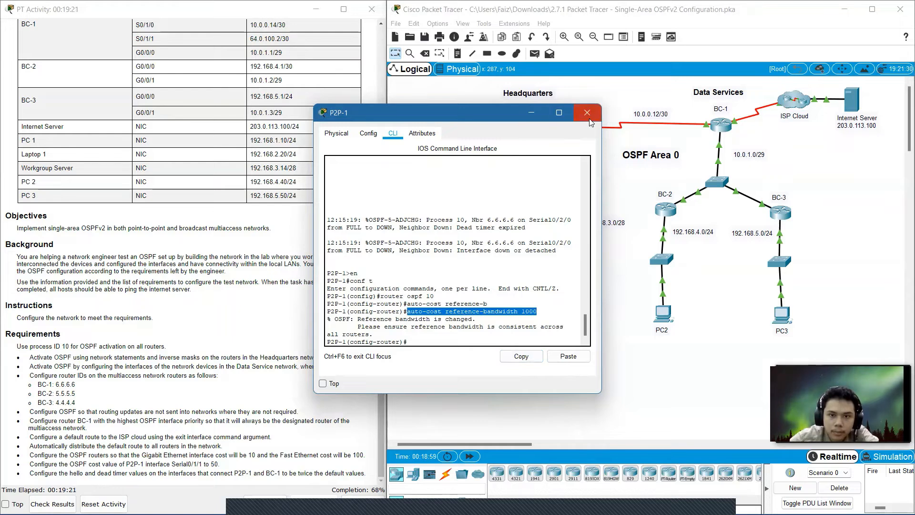
pyautogui.click(587, 114)
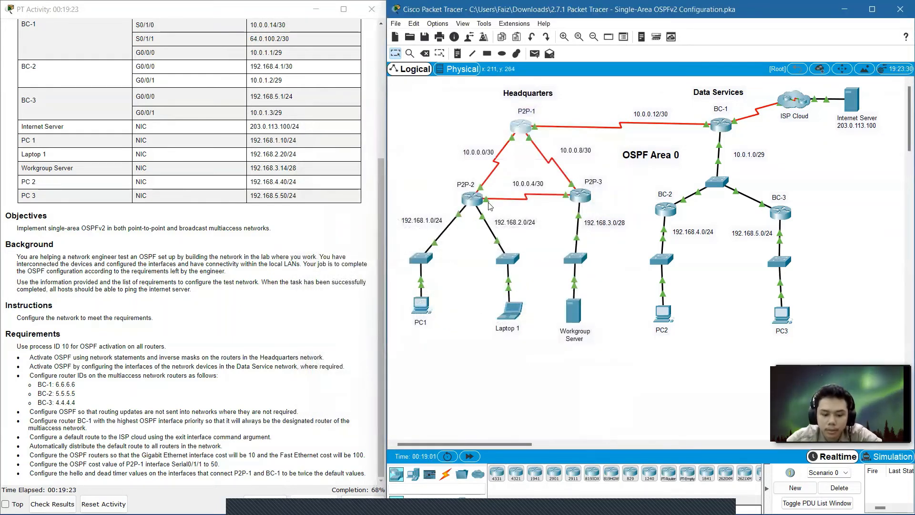
# On router P2P-2, enter OSPF process 10, paste the auto-cost reference-bandwidth 1000 command, and close the window.
pyautogui.click(471, 199)
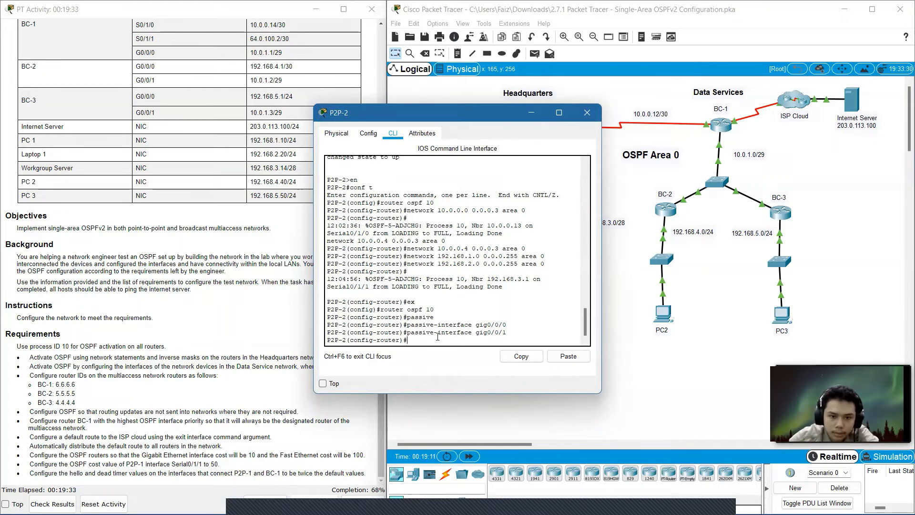
pyautogui.write('ex')
pyautogui.press('Return')
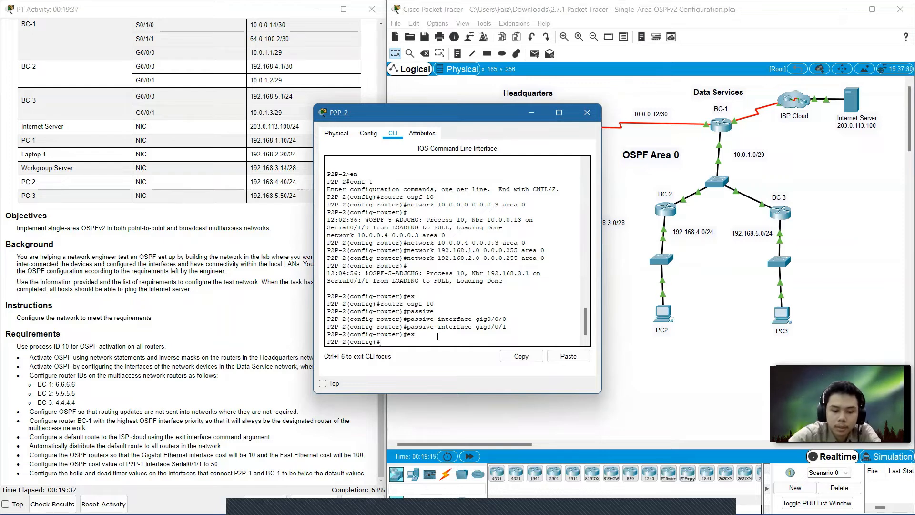
pyautogui.write('router')
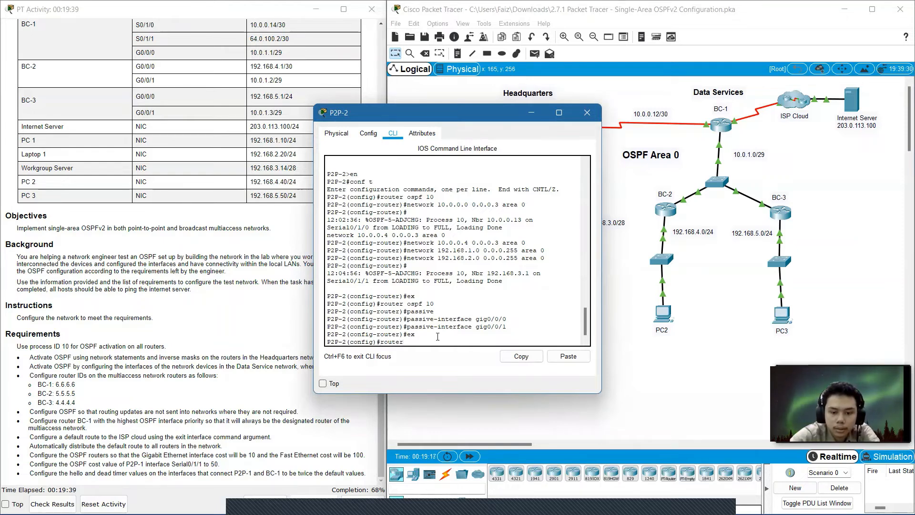
pyautogui.write(' osp')
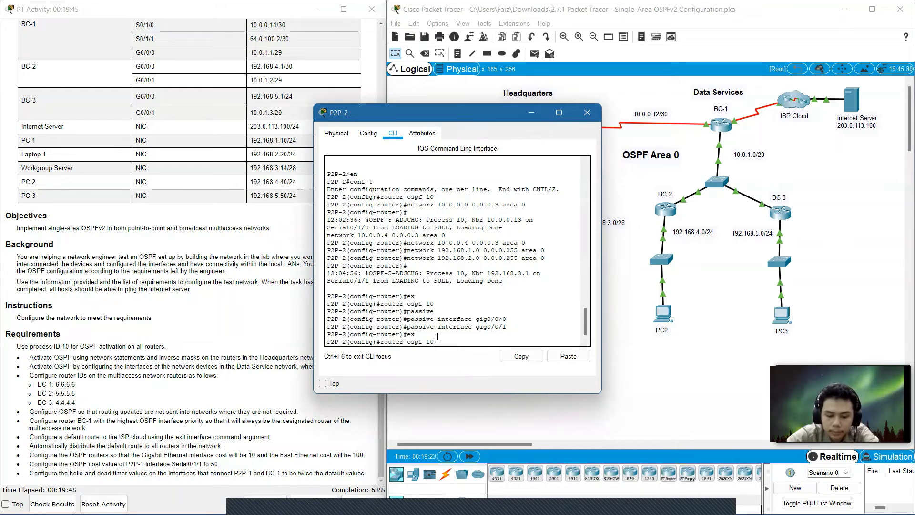
pyautogui.write('f 10')
pyautogui.press('Return')
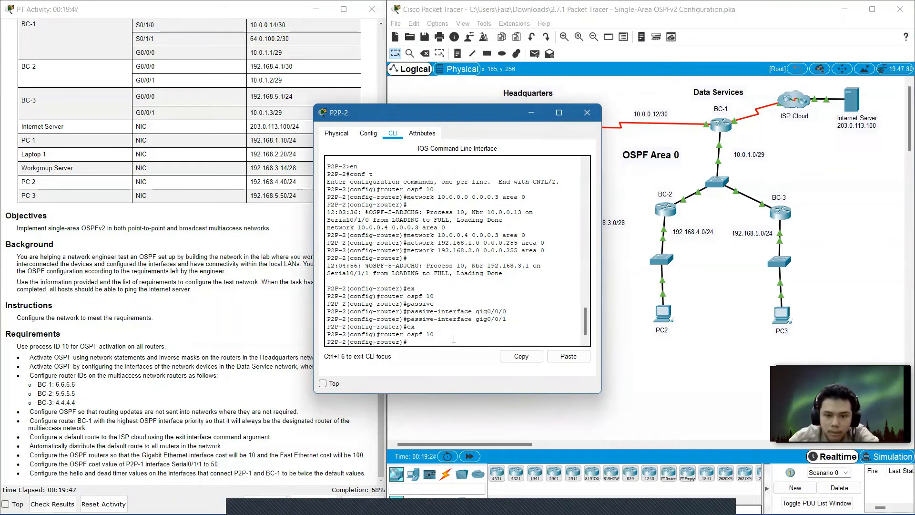
pyautogui.click(568, 357)
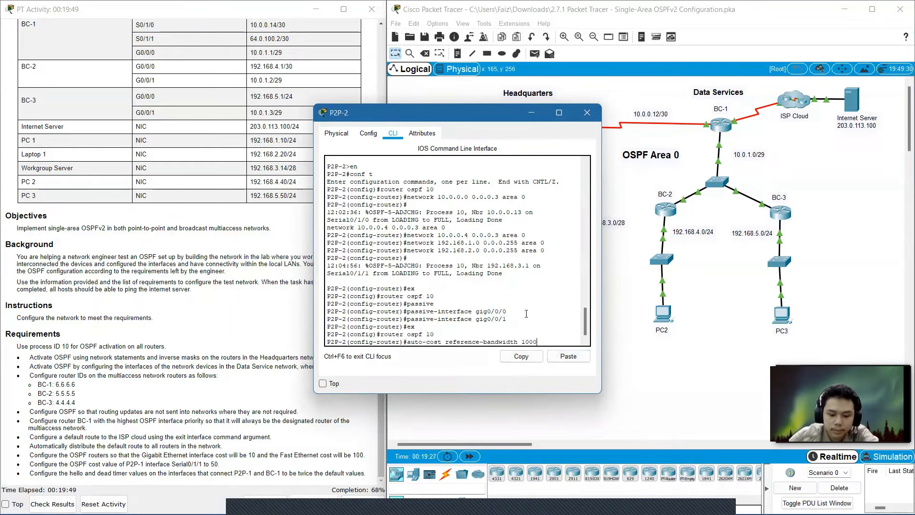
pyautogui.press('Return')
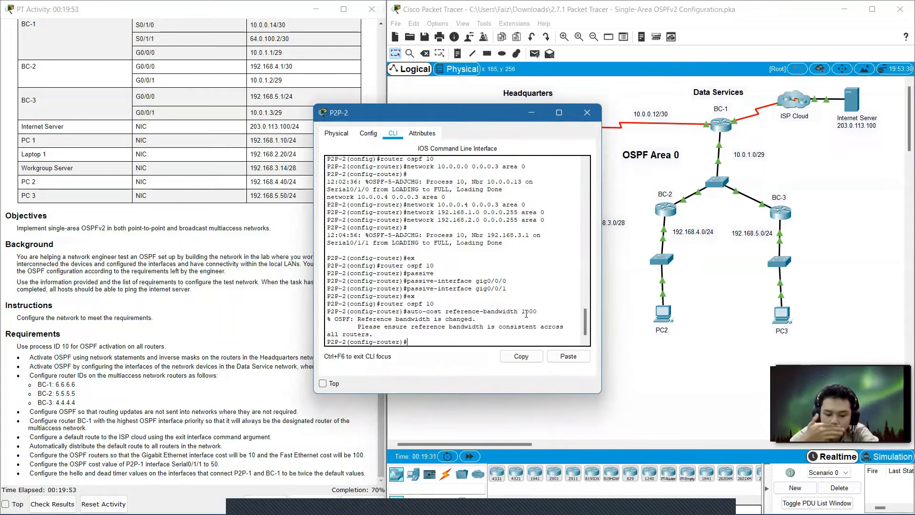
pyautogui.click(586, 112)
# On router P2P-3, enter OSPF process 10, paste the auto-cost reference-bandwidth 1000 command, and close the window.
pyautogui.click(580, 194)
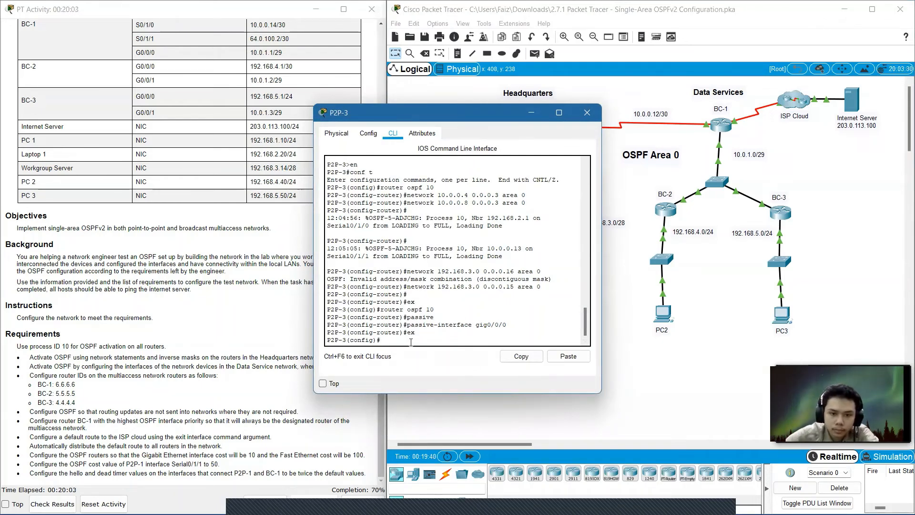
pyautogui.write('router o')
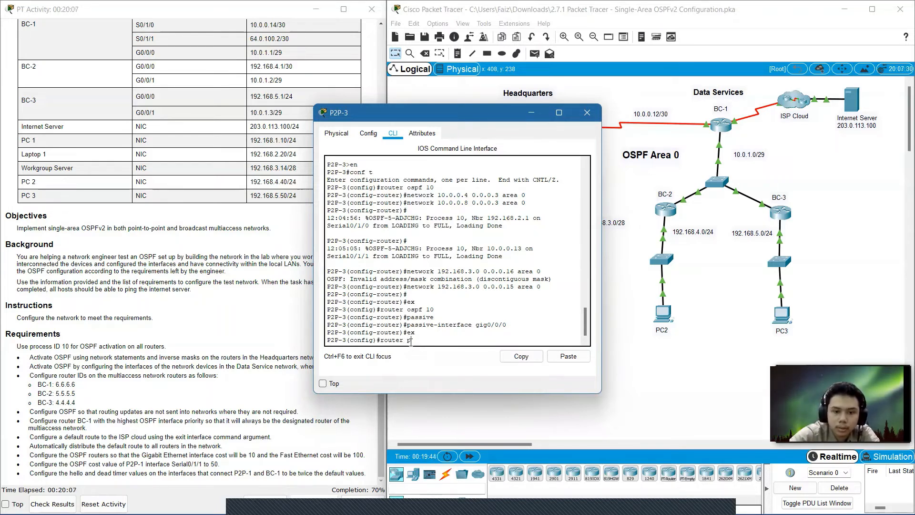
pyautogui.write('spf')
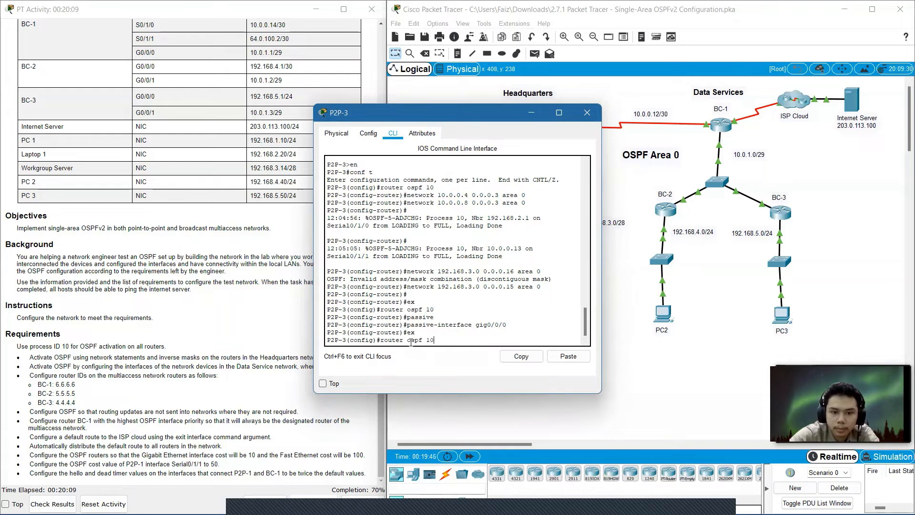
pyautogui.write(' 10')
pyautogui.press('Return')
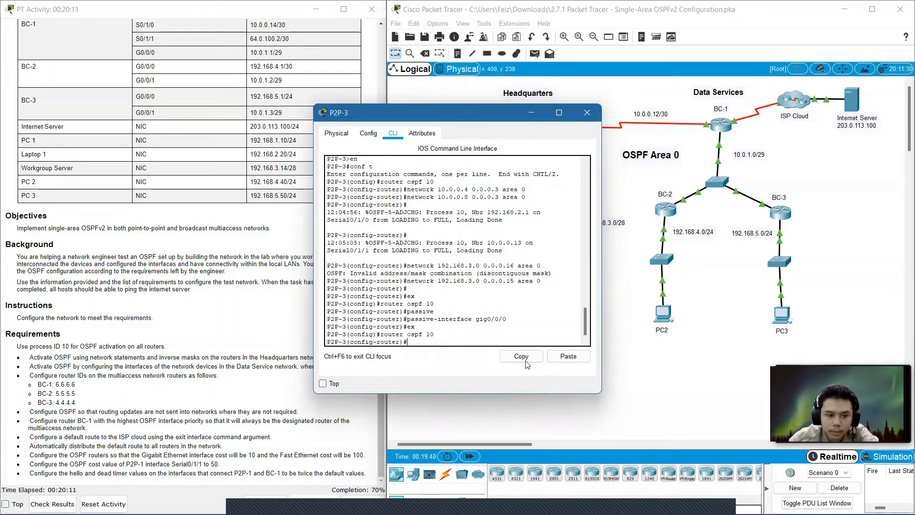
pyautogui.click(569, 356)
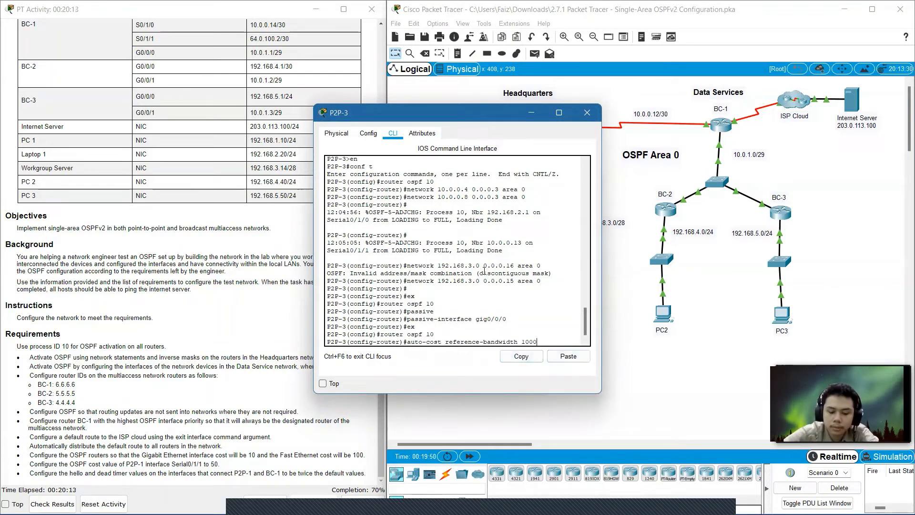
pyautogui.press('Return')
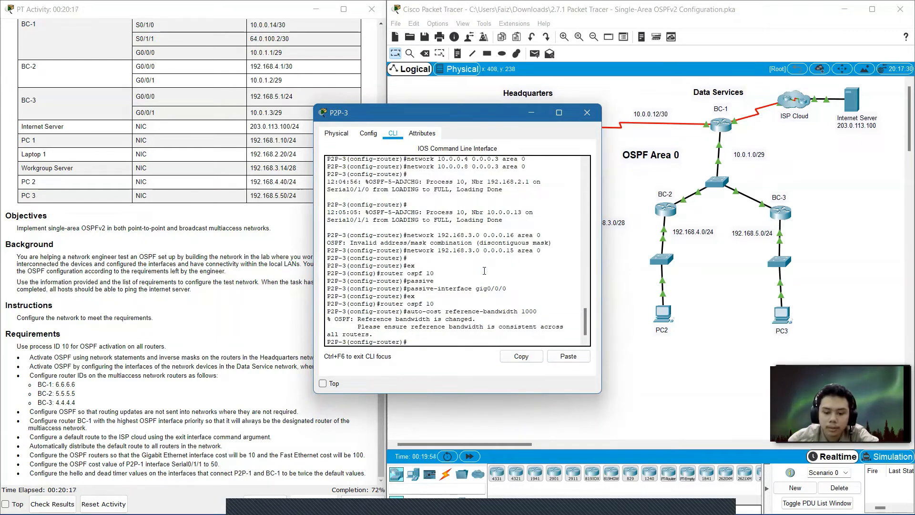
pyautogui.click(587, 112)
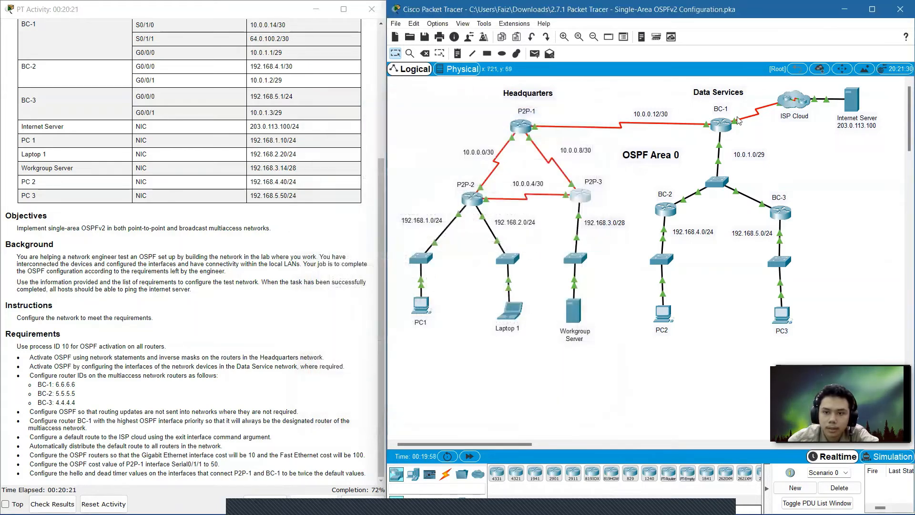
# On router BC-1, enter OSPF process 10, paste the auto-cost reference-bandwidth 1000 command, and close the window.
pyautogui.click(723, 127)
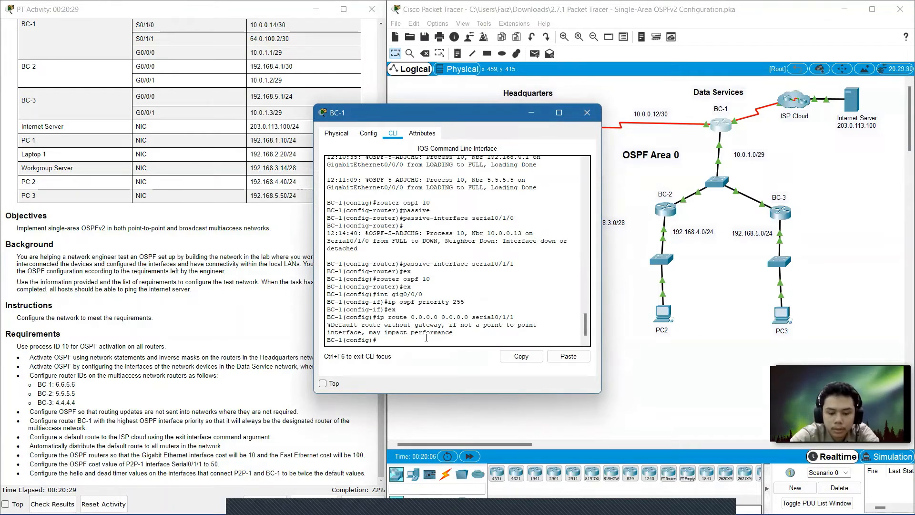
pyautogui.write('route')
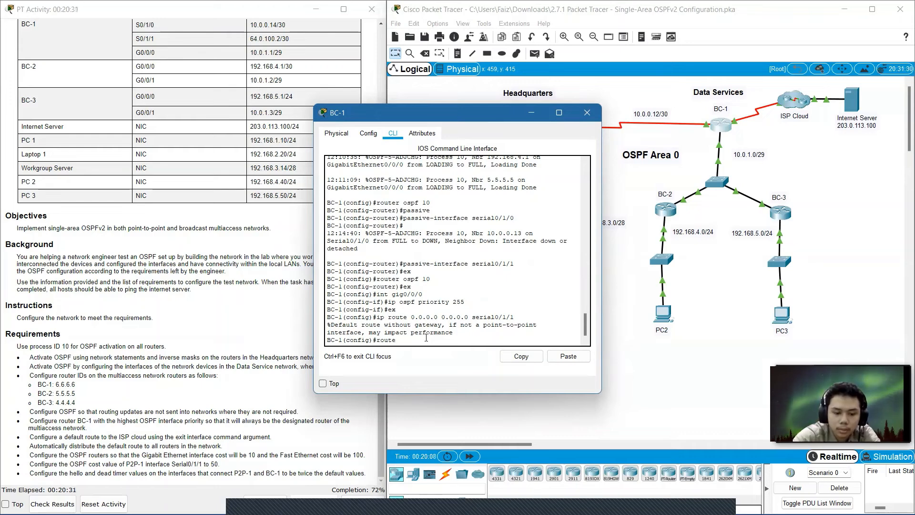
pyautogui.write('r osp')
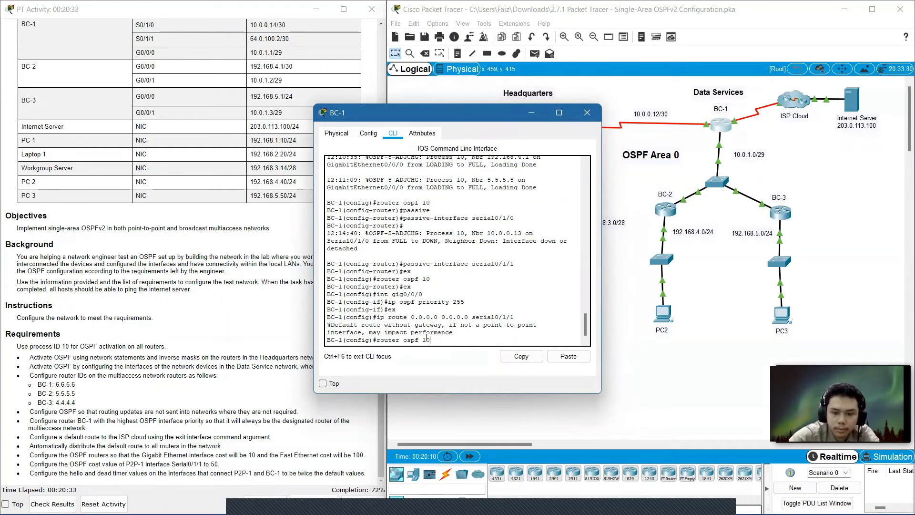
pyautogui.write('f 10')
pyautogui.press('Return')
pyautogui.click(557, 361)
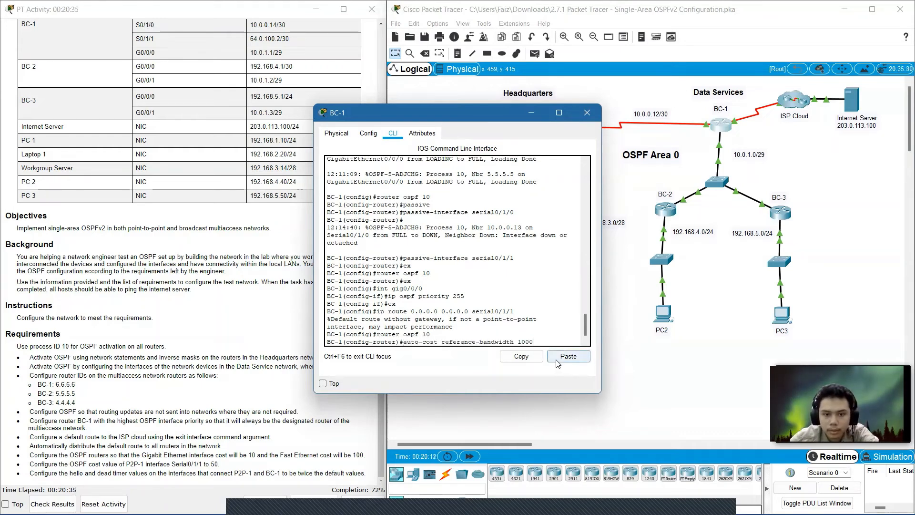
pyautogui.press('Return')
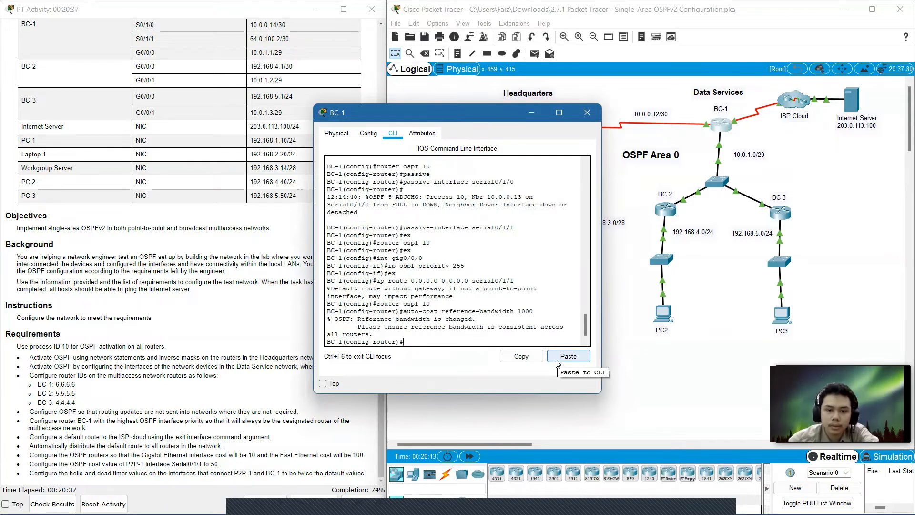
pyautogui.click(588, 113)
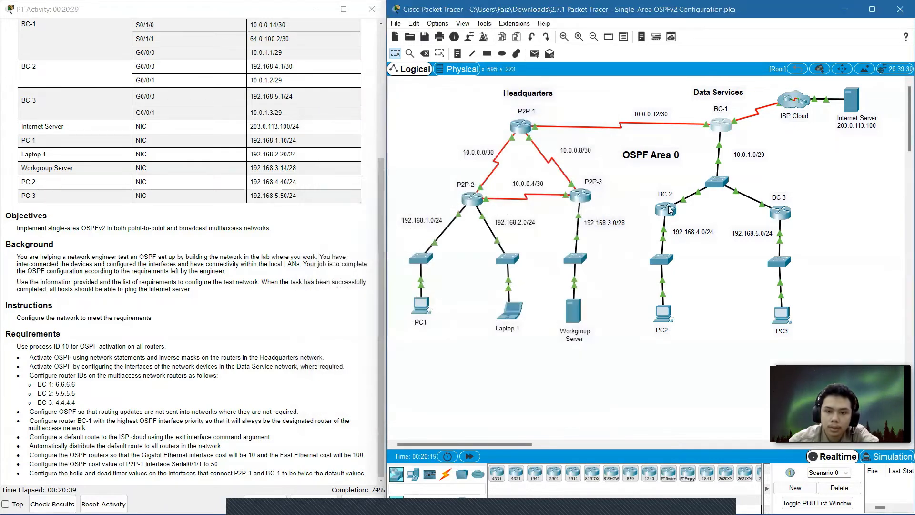
# On router BC-2, enter OSPF process 10, paste the auto-cost reference-bandwidth 1000 command, and close the window.
pyautogui.click(665, 213)
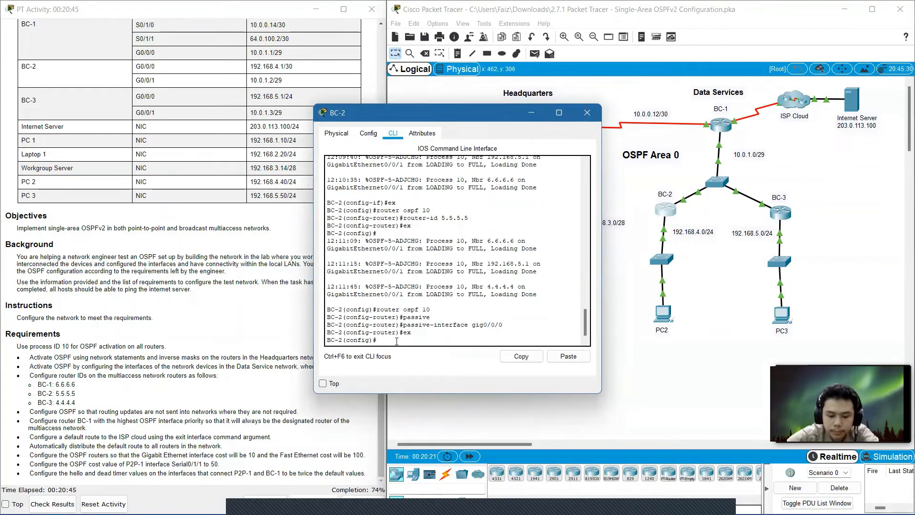
pyautogui.write('rou')
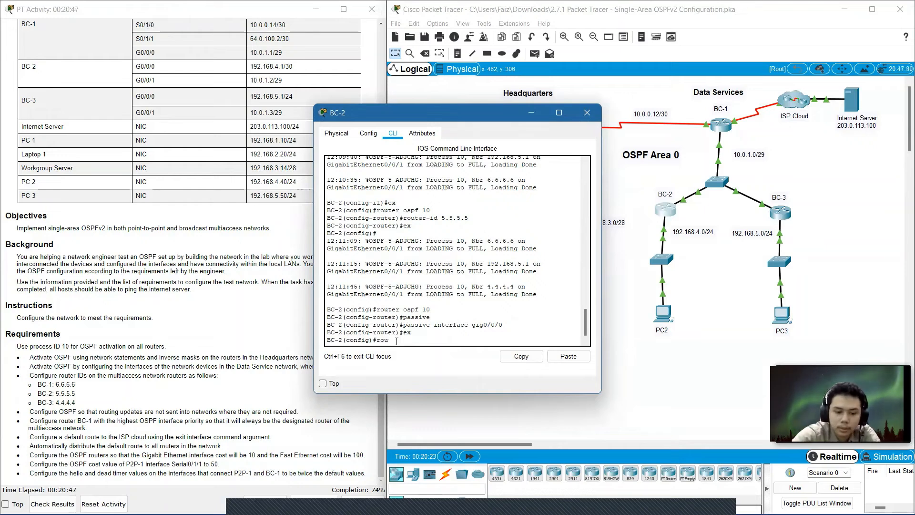
pyautogui.write('ter ospf 10')
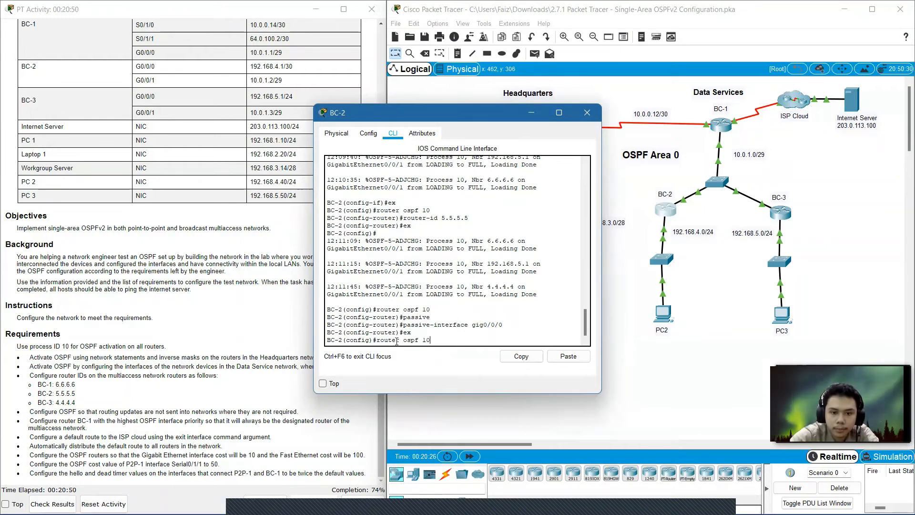
pyautogui.press('Return')
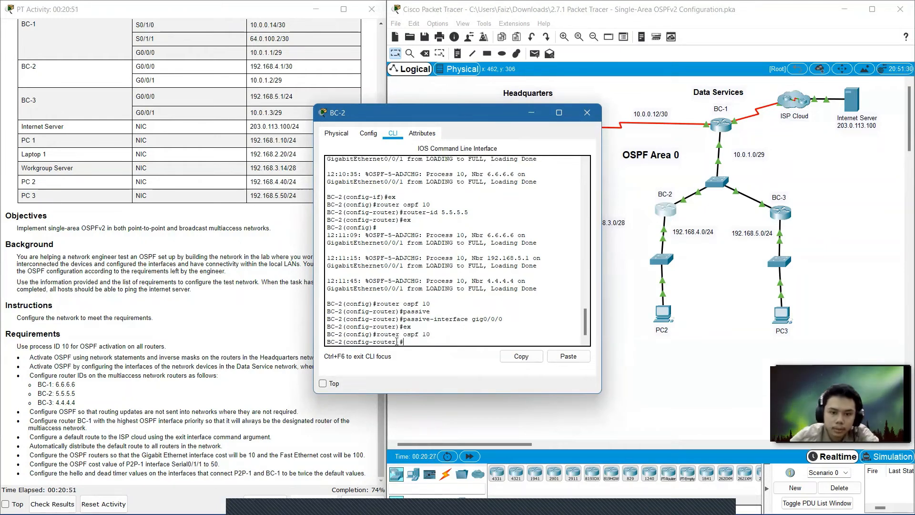
pyautogui.click(568, 356)
pyautogui.press('Return')
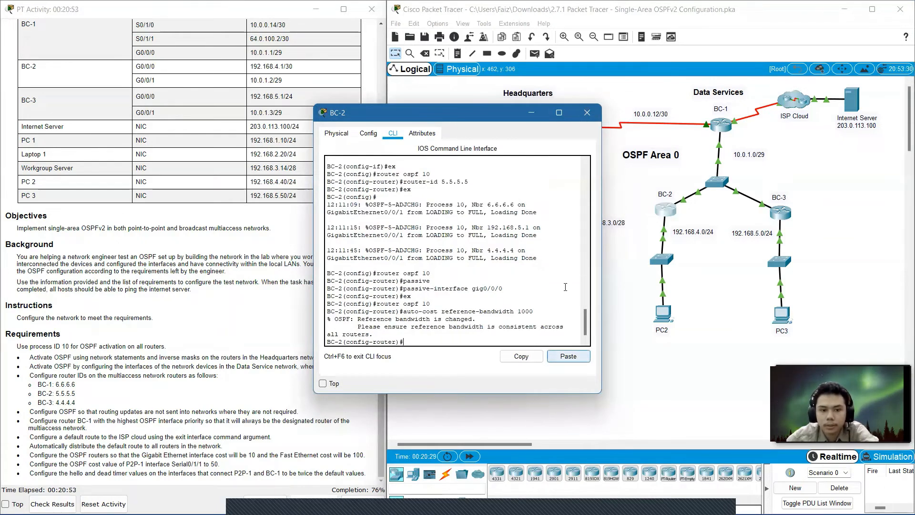
pyautogui.click(587, 113)
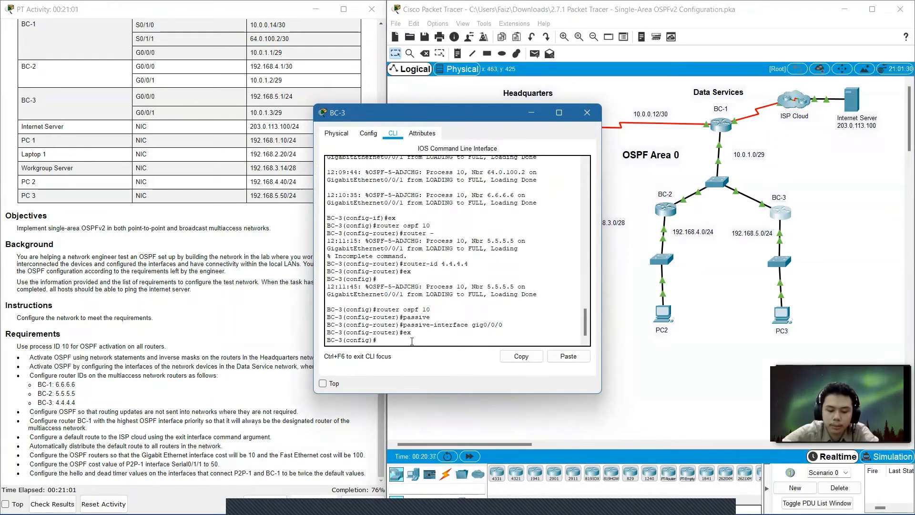
# On router BC-3, enter OSPF process 10, paste the auto-cost reference-bandwidth 1000 command, and close the window.
pyautogui.write('u')
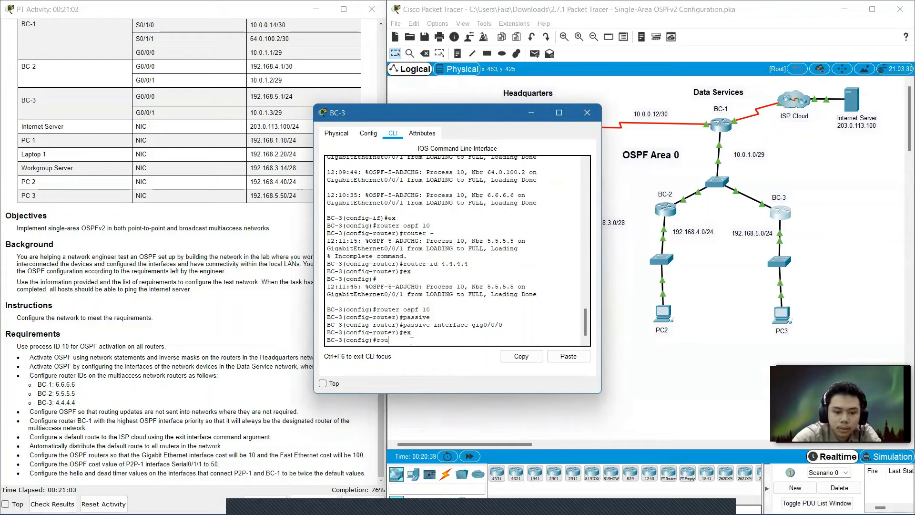
pyautogui.write('ter osp')
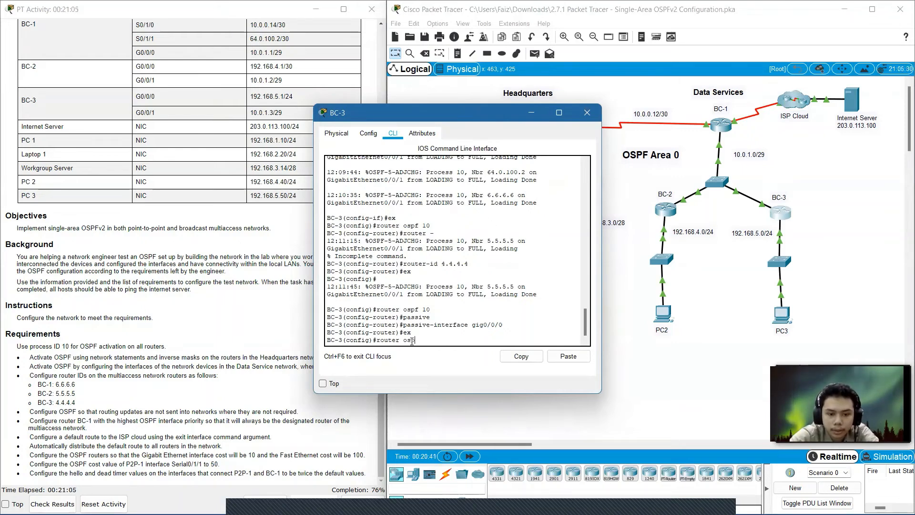
pyautogui.write('f 10')
pyautogui.press('Return')
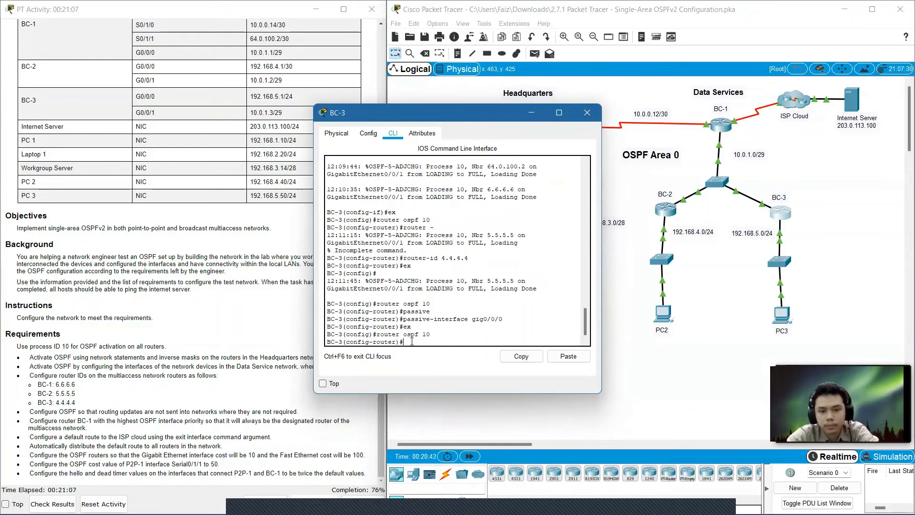
pyautogui.click(569, 358)
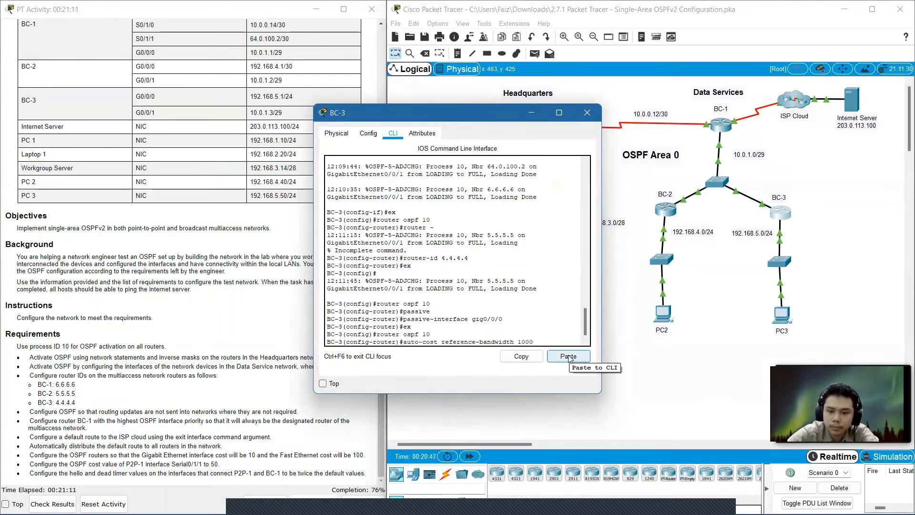
pyautogui.press('Return')
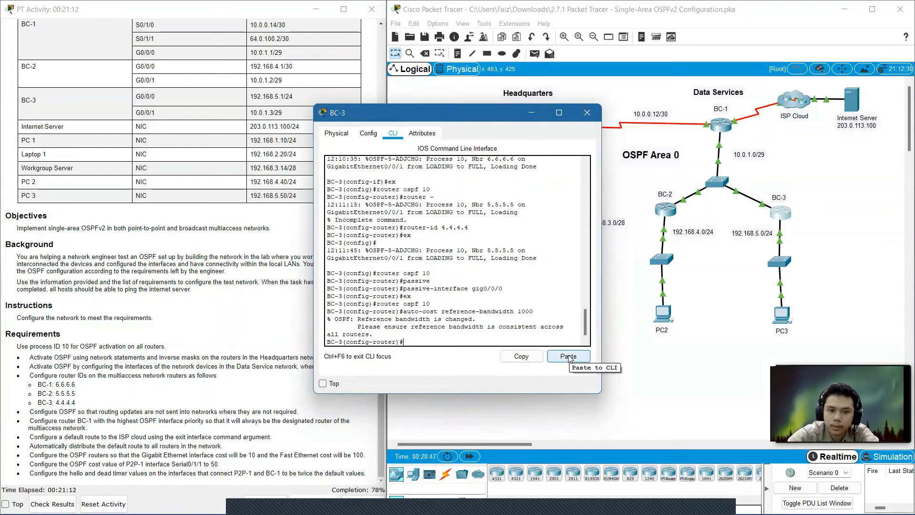
pyautogui.click(587, 113)
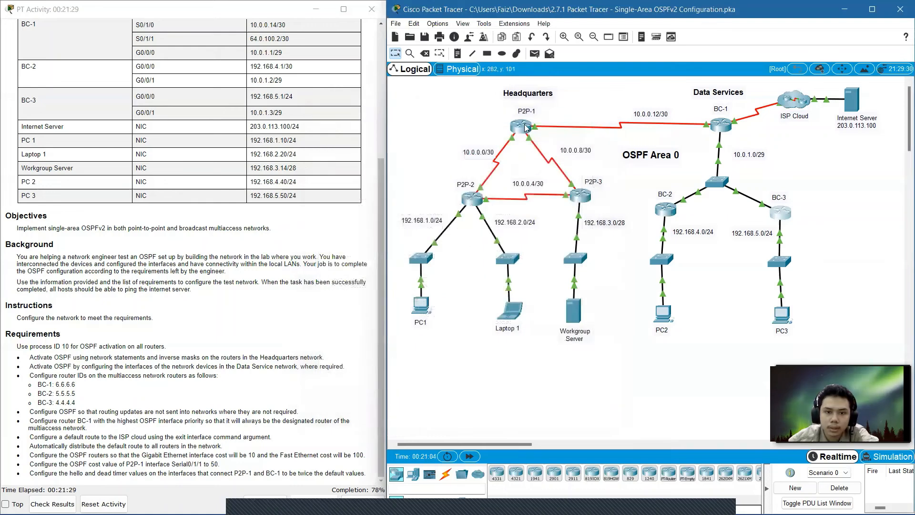
# On router P2P-1, set the OSPF cost of interface Serial0/1/1 to 50.
pyautogui.click(480, 288)
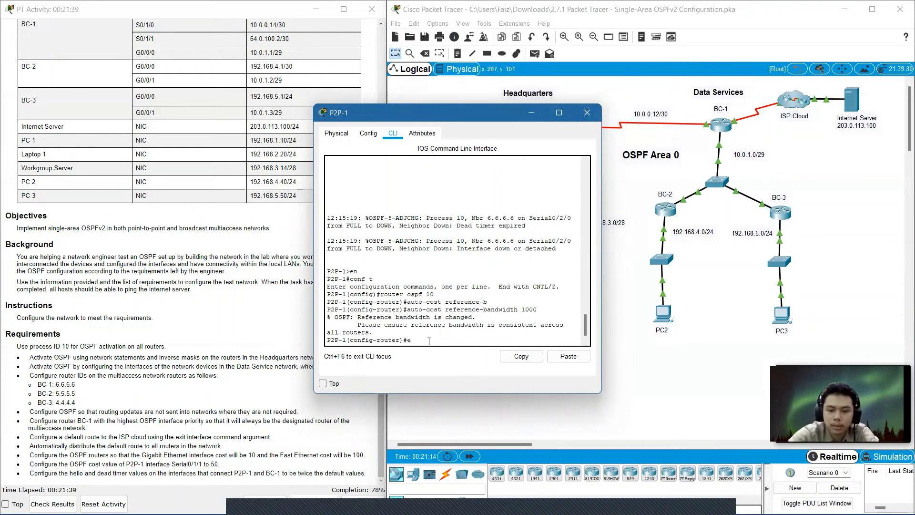
pyautogui.write('x')
pyautogui.press('Return')
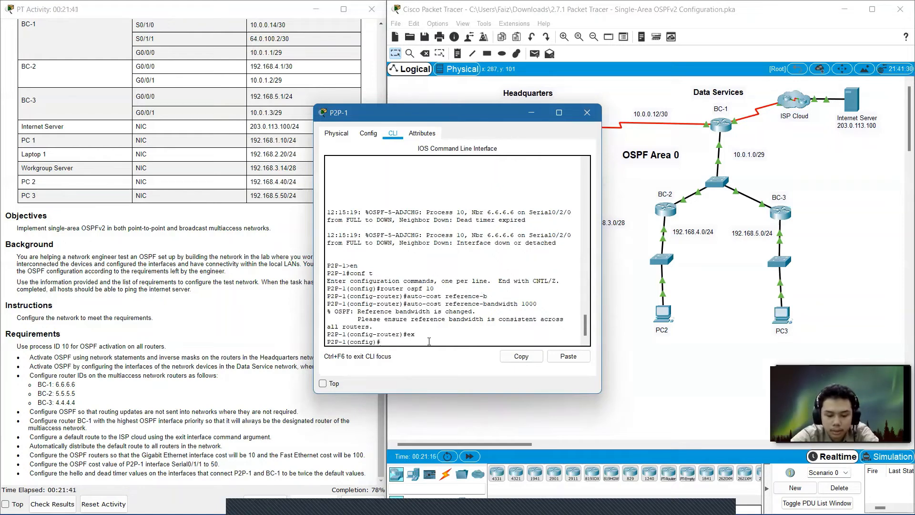
pyautogui.write('int')
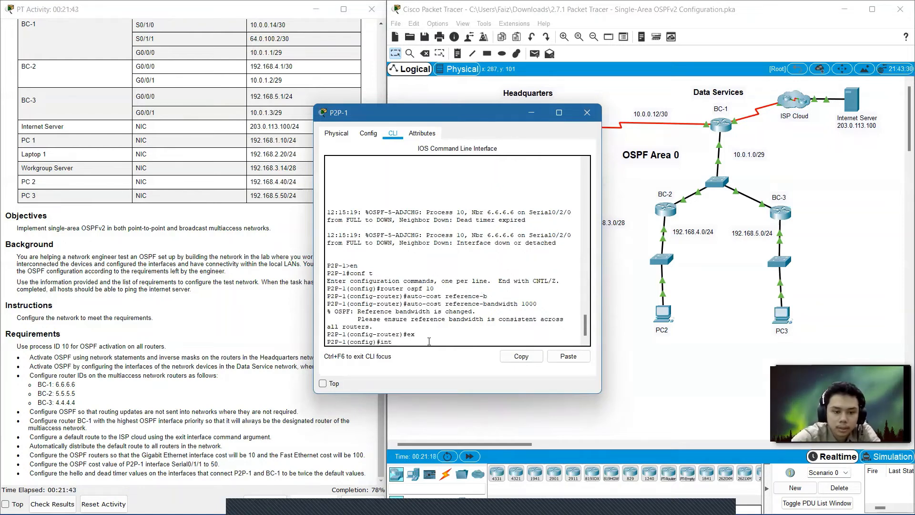
pyautogui.write(' serial')
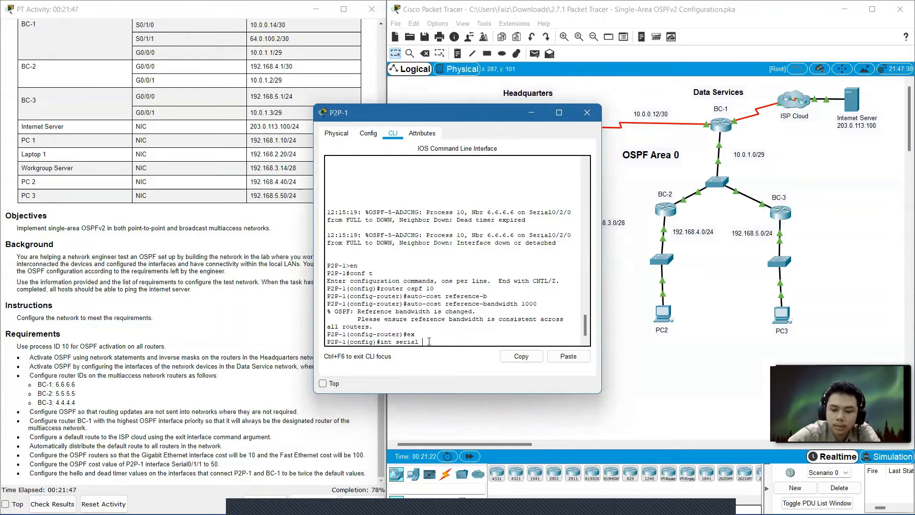
pyautogui.write('0/')
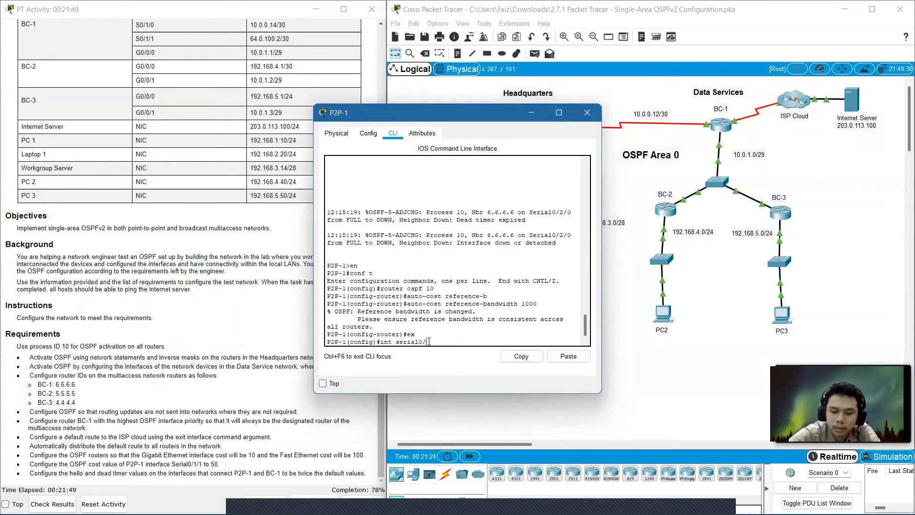
pyautogui.write('1/')
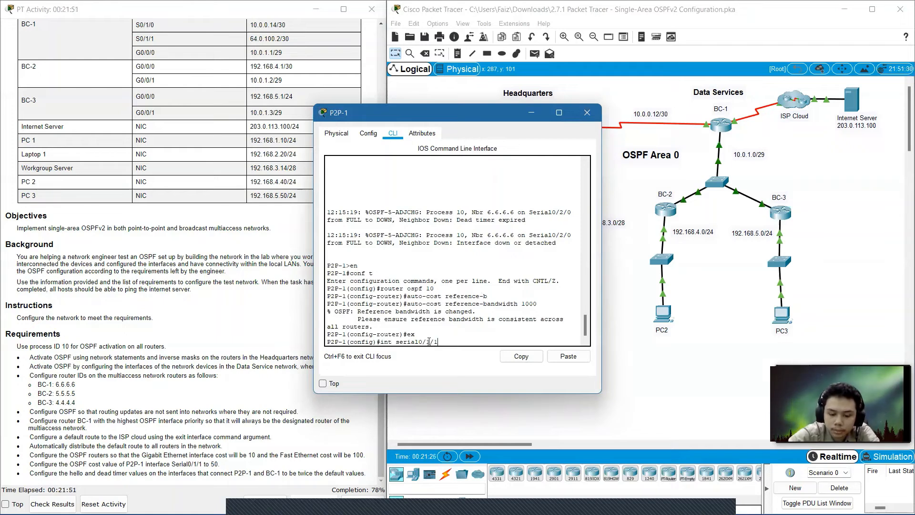
pyautogui.write('1')
pyautogui.press('Return')
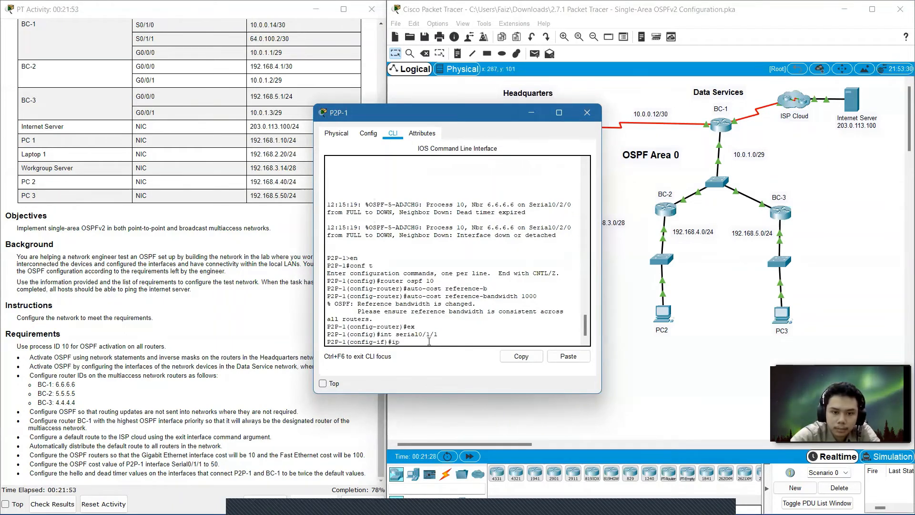
pyautogui.write('ip o')
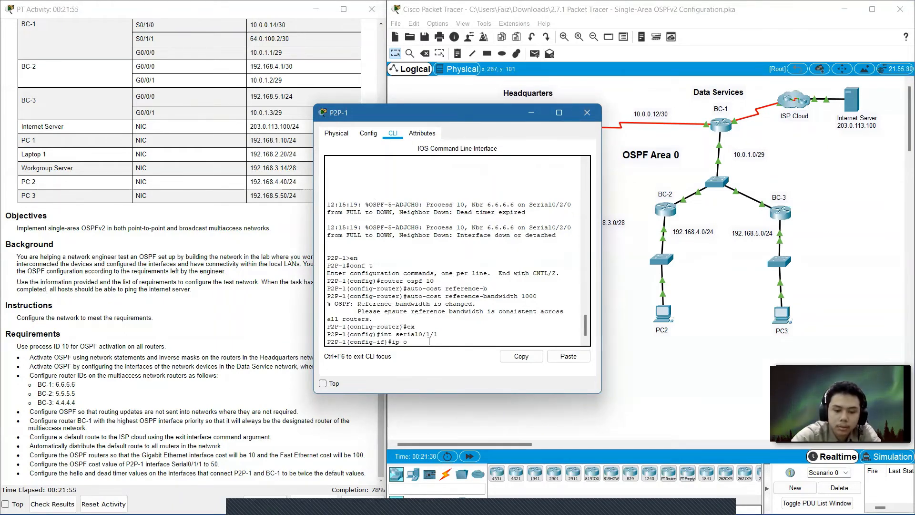
pyautogui.write('spf cos')
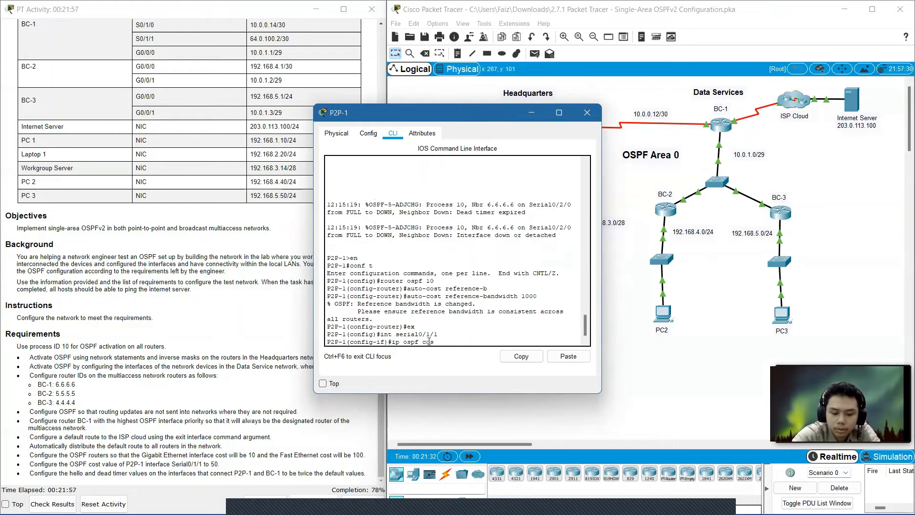
pyautogui.write('t')
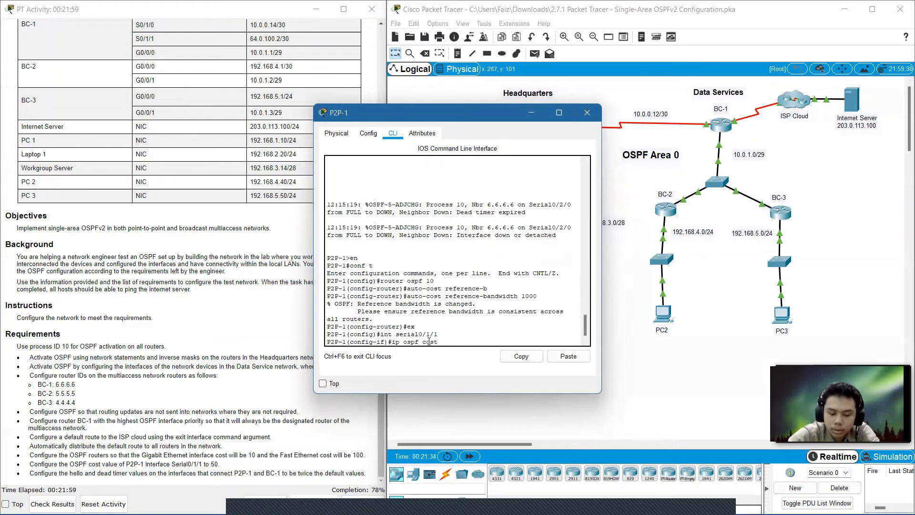
pyautogui.write(' 50')
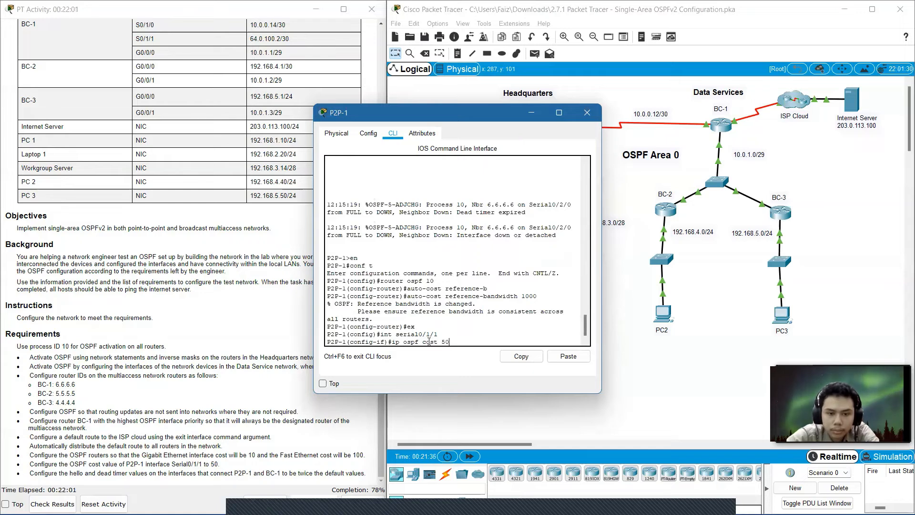
pyautogui.press('Return')
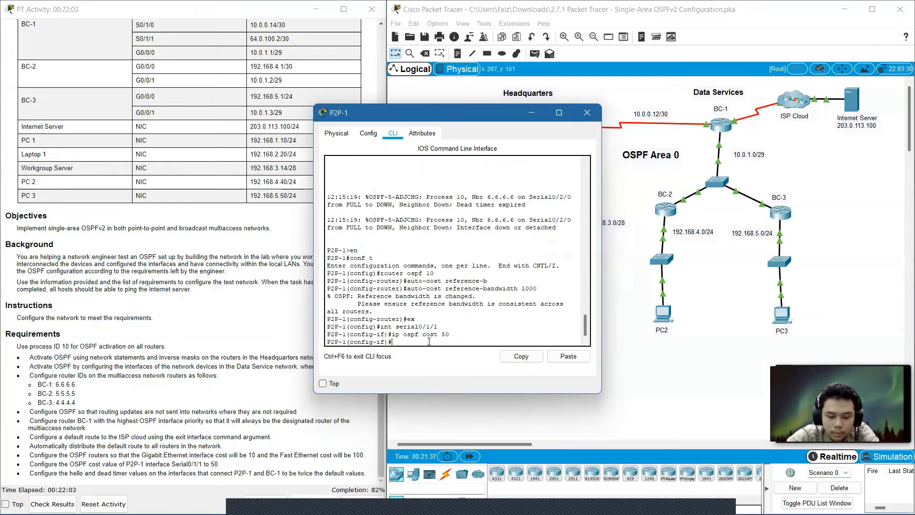
pyautogui.write('ex')
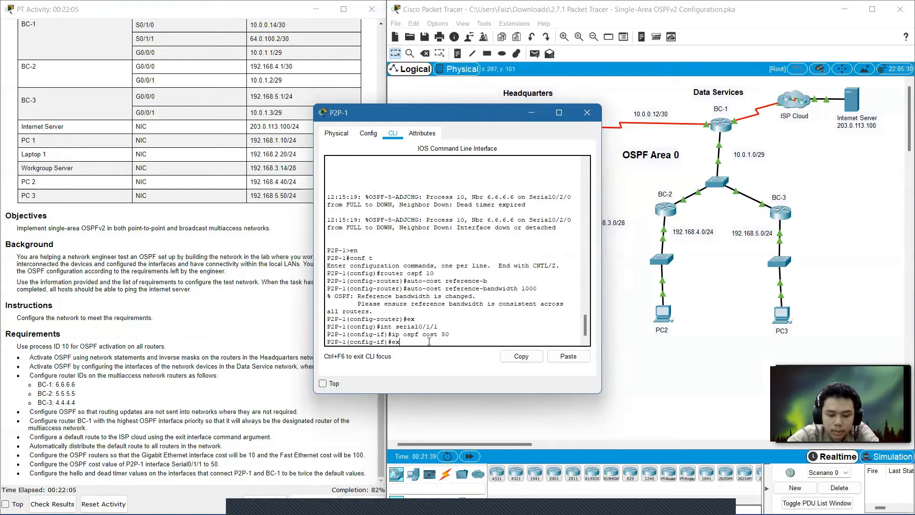
pyautogui.press('Return')
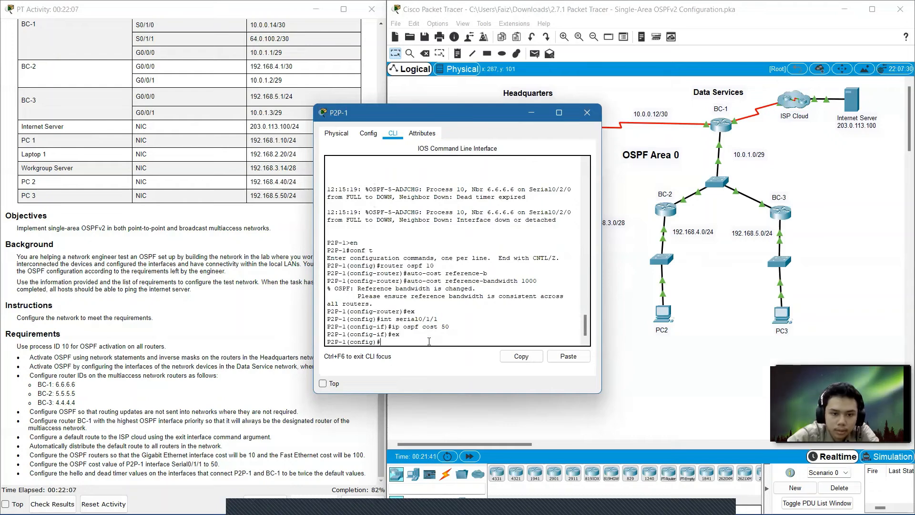
# On P2P-1, set the OSPF hello interval of interface Serial0/2/0 to 20.
pyautogui.write('in')
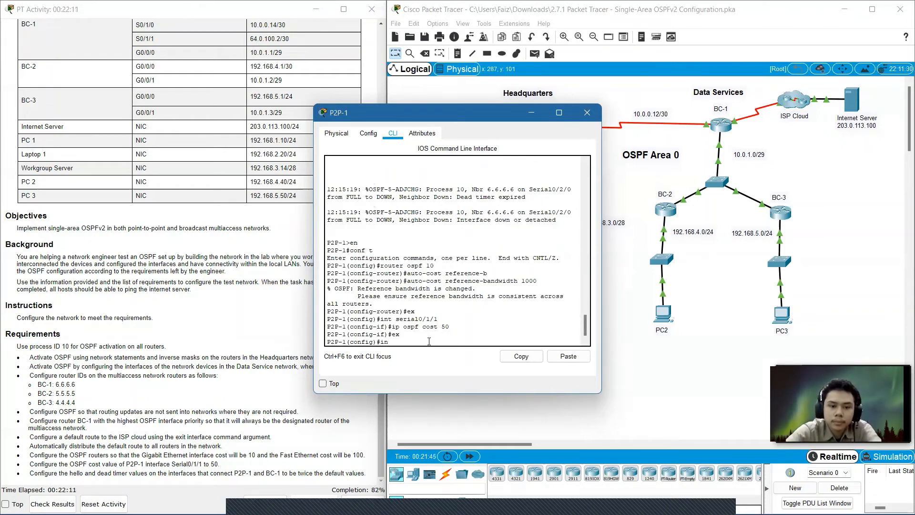
pyautogui.write('t serial0/1/1')
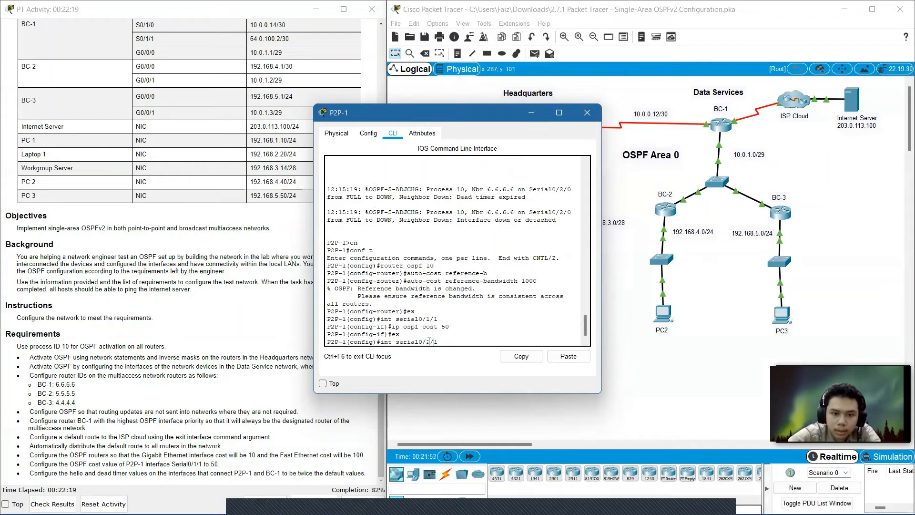
pyautogui.press('BackSpace')
pyautogui.write('0')
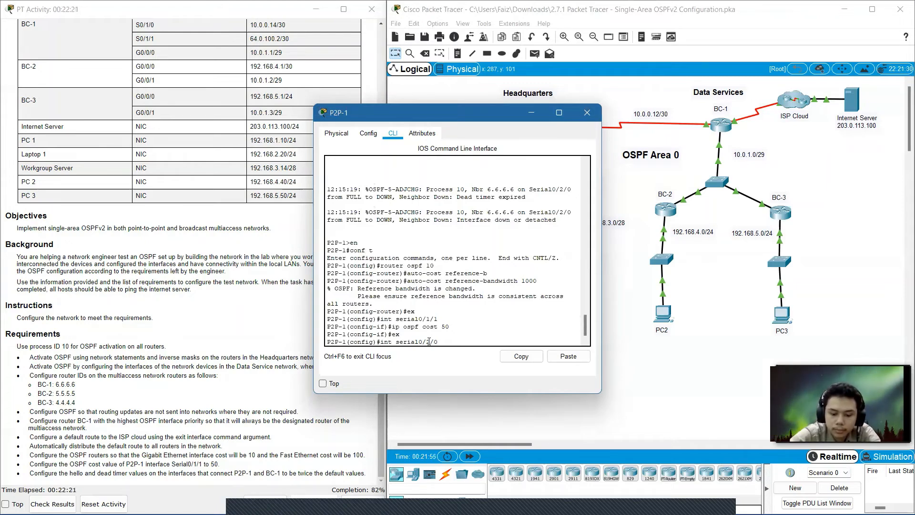
pyautogui.press('Return')
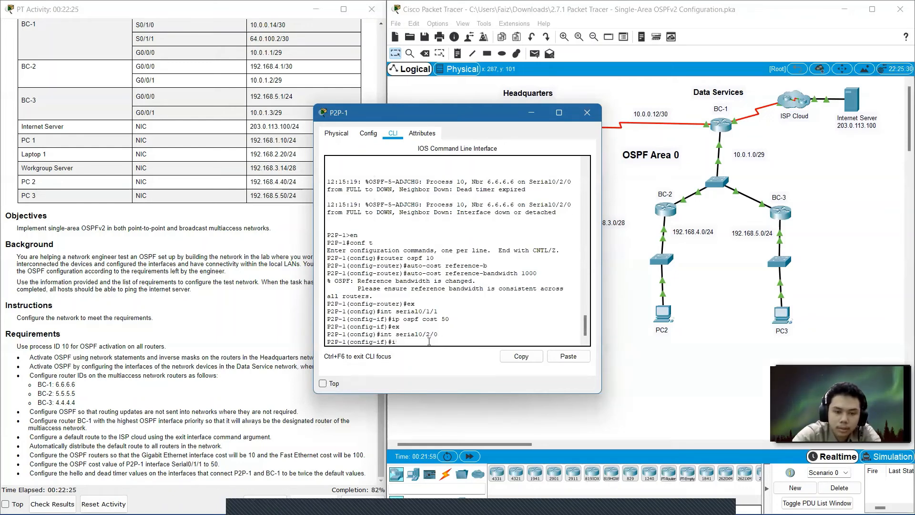
pyautogui.write('ip osp')
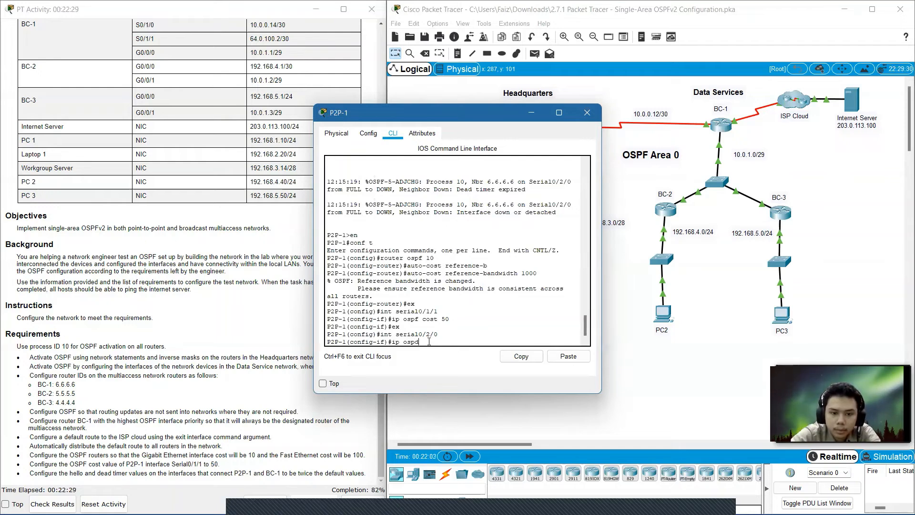
pyautogui.write('f')
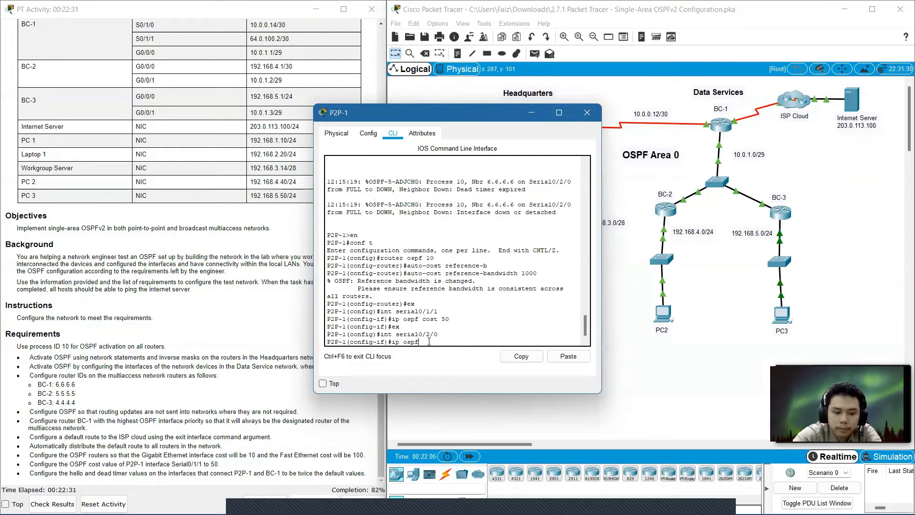
pyautogui.write(' hello')
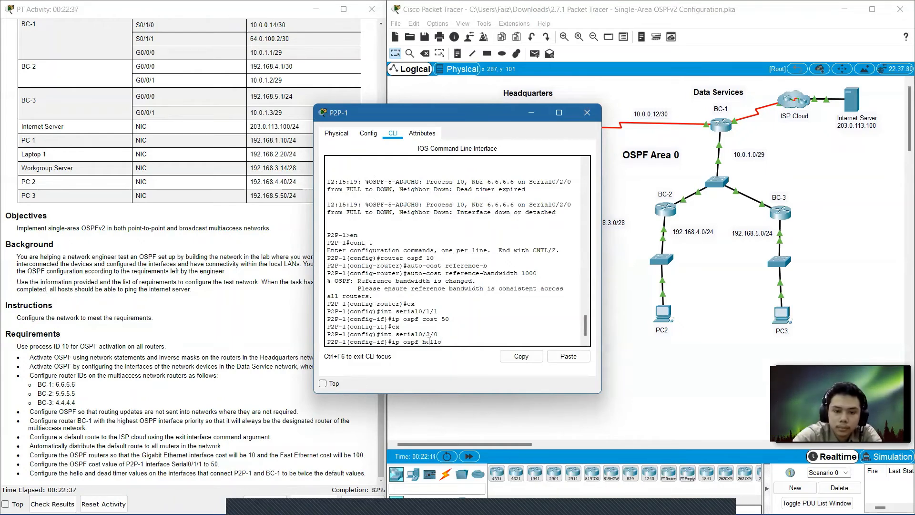
pyautogui.press('Return')
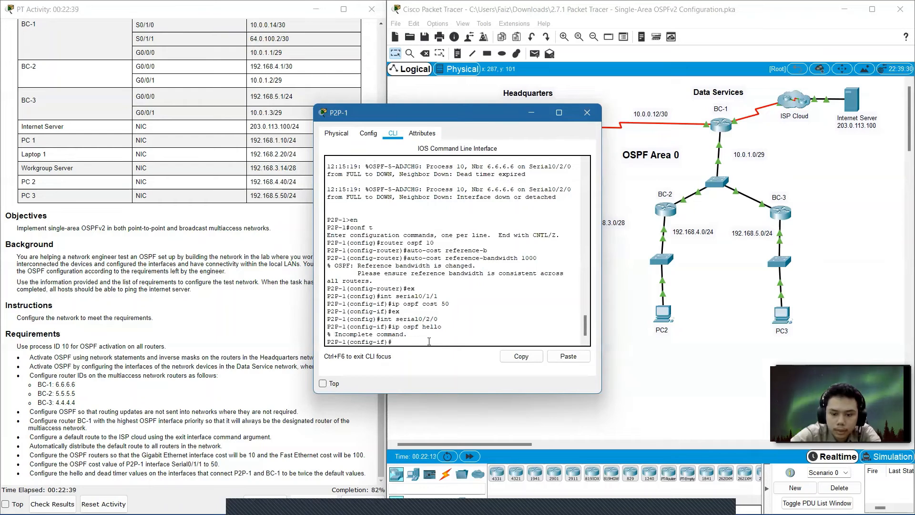
pyautogui.press('Up')
pyautogui.write('-')
pyautogui.press('Tab')
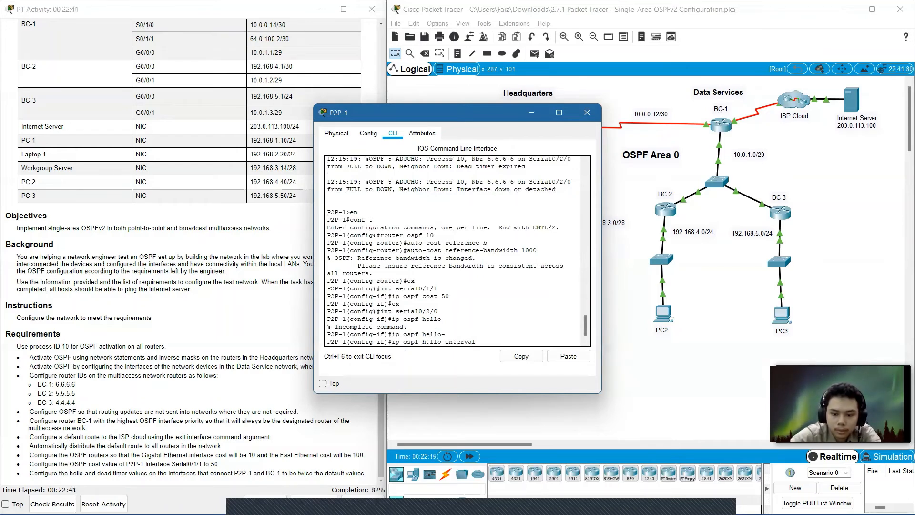
pyautogui.write('20')
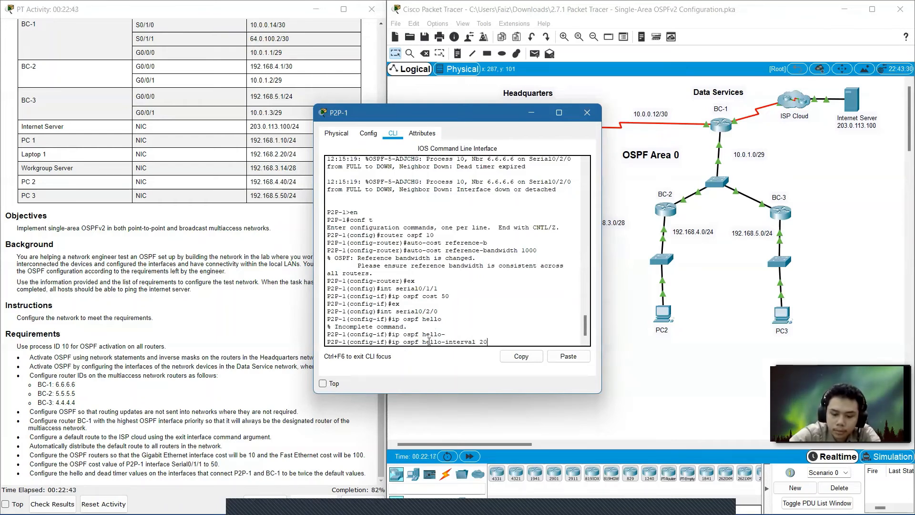
pyautogui.press('Return')
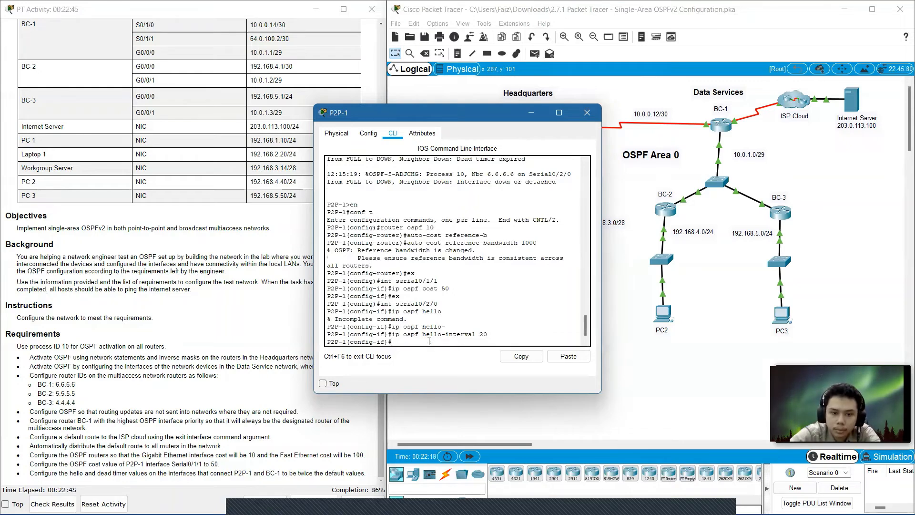
# Set the OSPF dead interval of Serial0/2/0 to 80 and close the P2P-1 window.
pyautogui.press('Up')
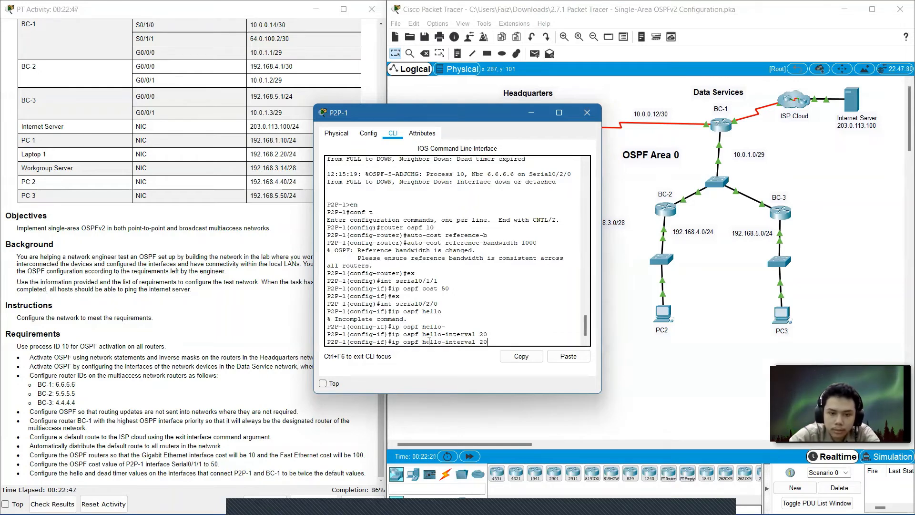
pyautogui.press('BackSpace')
pyautogui.press('BackSpace')
pyautogui.press('BackSpace')
pyautogui.press('BackSpace')
pyautogui.press('BackSpace')
pyautogui.press('BackSpace')
pyautogui.press('BackSpace')
pyautogui.press('BackSpace')
pyautogui.press('BackSpace')
pyautogui.press('BackSpace')
pyautogui.press('BackSpace')
pyautogui.press('BackSpace')
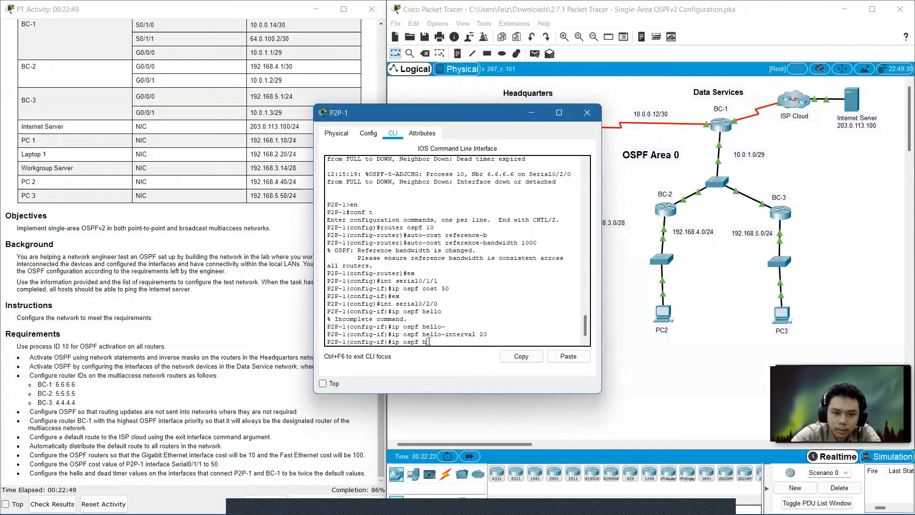
pyautogui.press('BackSpace')
pyautogui.write('dead')
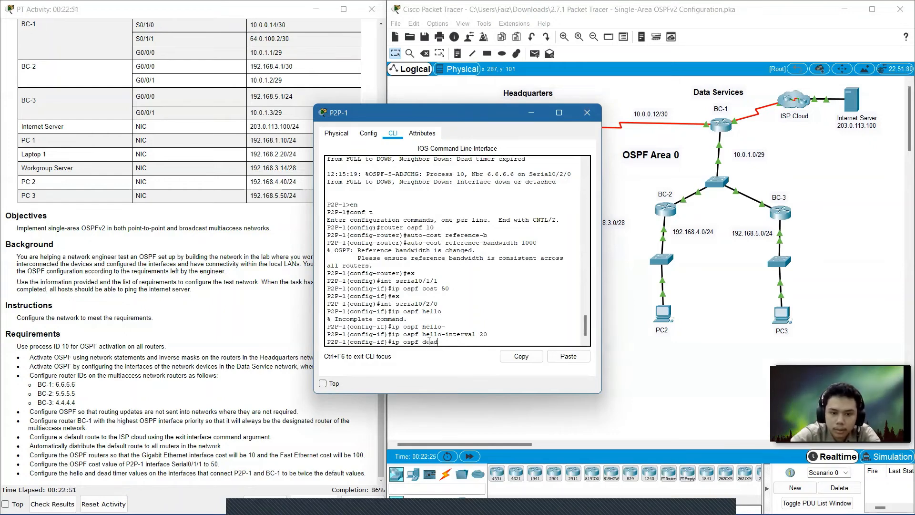
pyautogui.press('Tab')
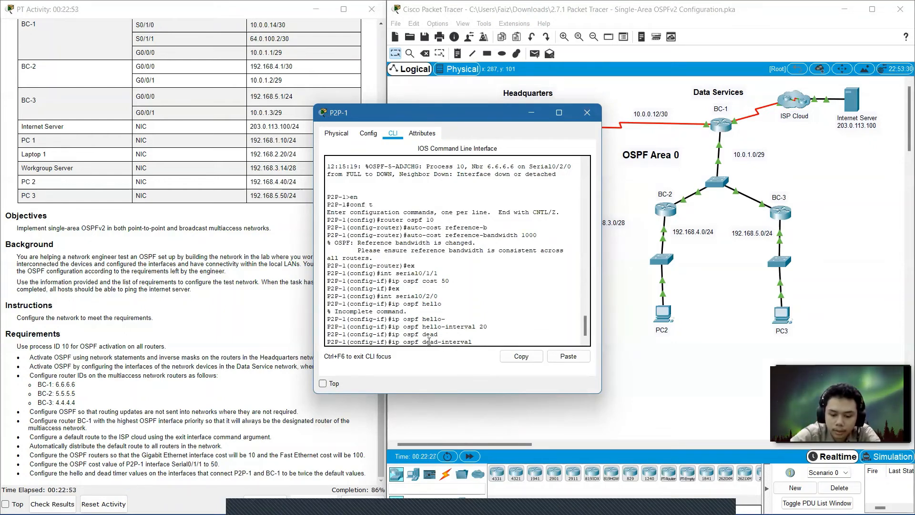
pyautogui.write('80')
pyautogui.press('Return')
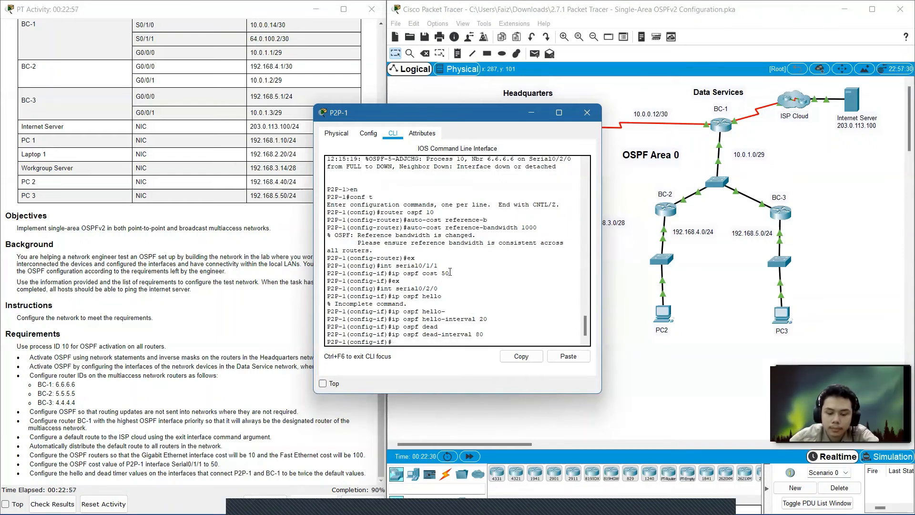
pyautogui.click(587, 112)
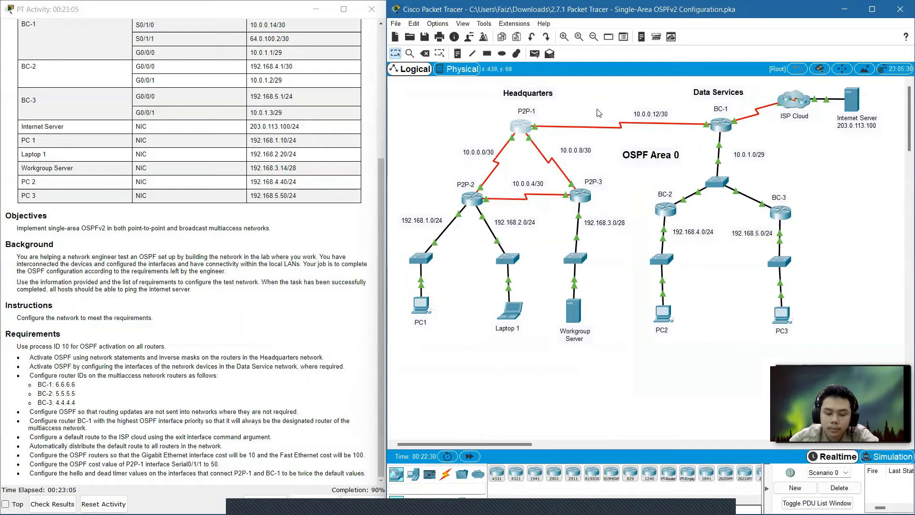
# On router BC-1, set the OSPF hello interval of interface Serial0/1/0 to 20.
pyautogui.click(721, 126)
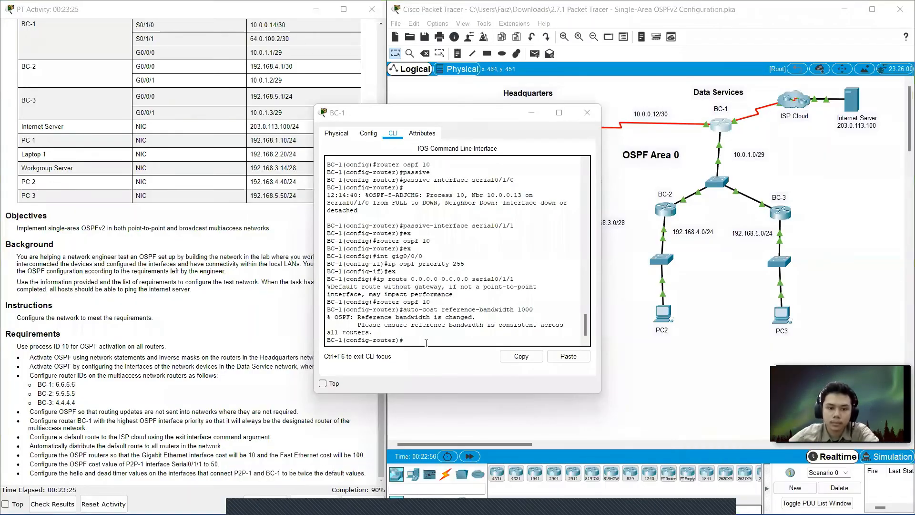
pyautogui.click(426, 342)
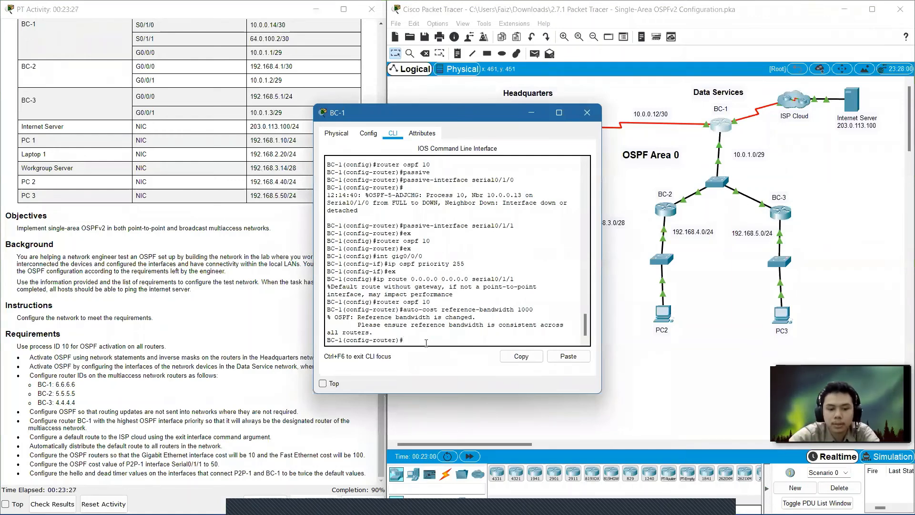
pyautogui.write('ex')
pyautogui.press('Return')
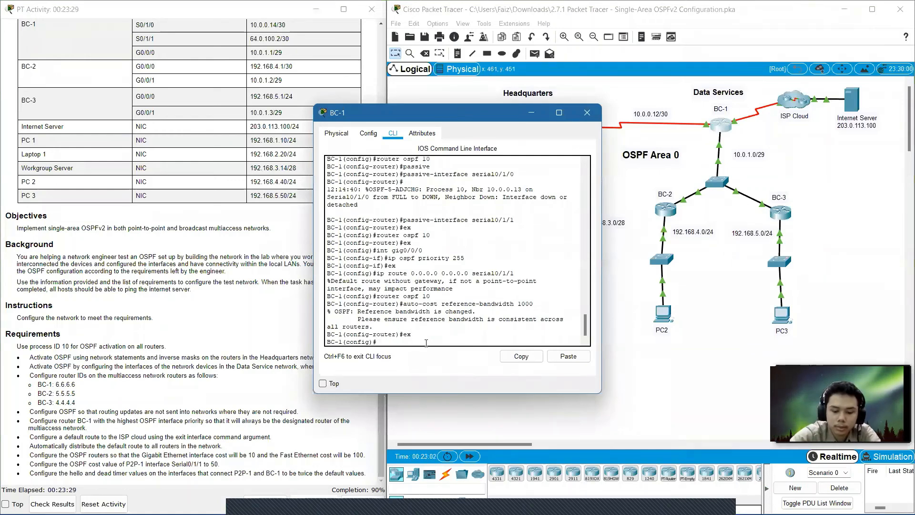
pyautogui.write('int s')
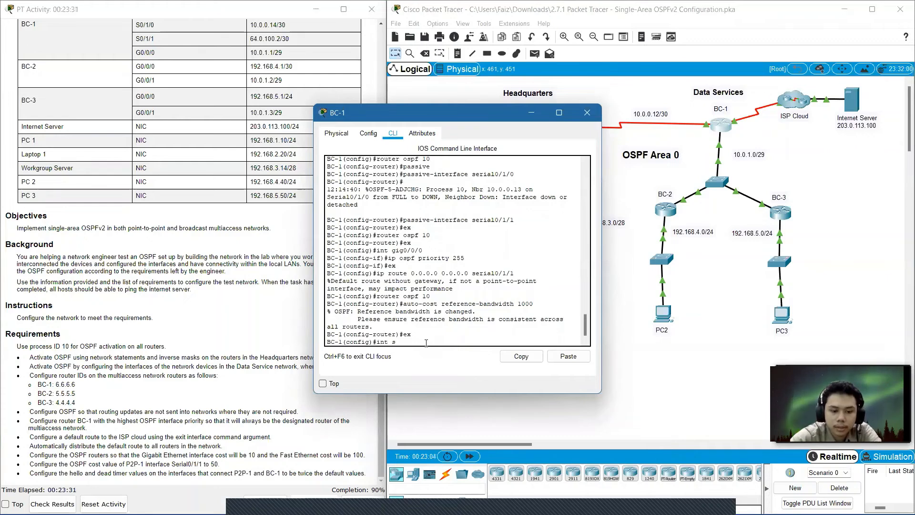
pyautogui.write('erial')
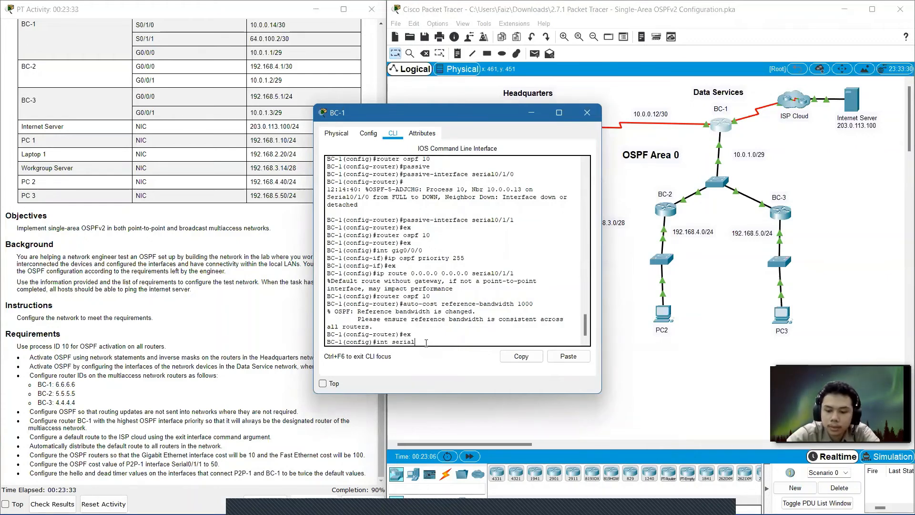
pyautogui.write('0/1')
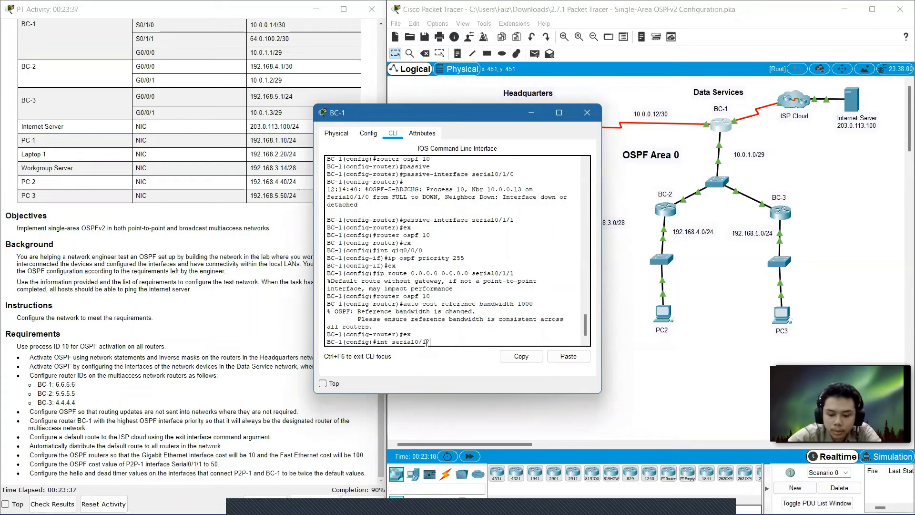
pyautogui.write('/0')
pyautogui.press('Return')
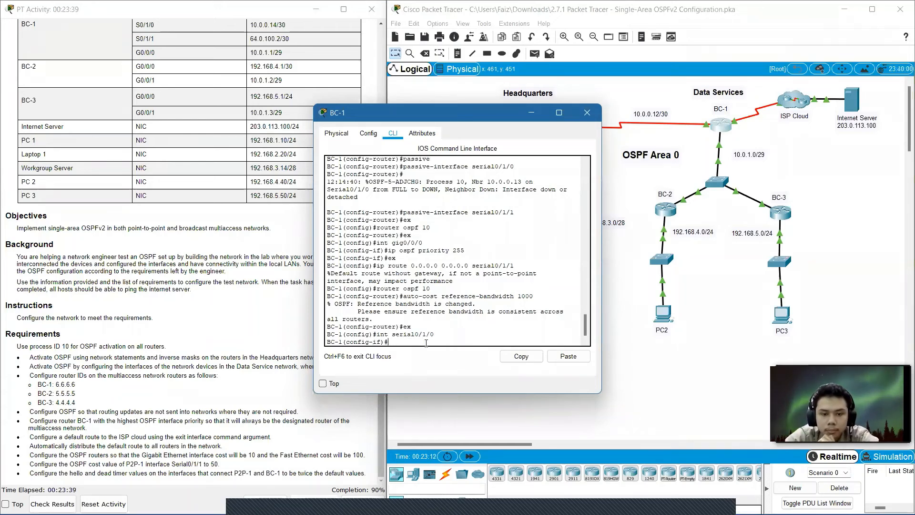
pyautogui.write('ip')
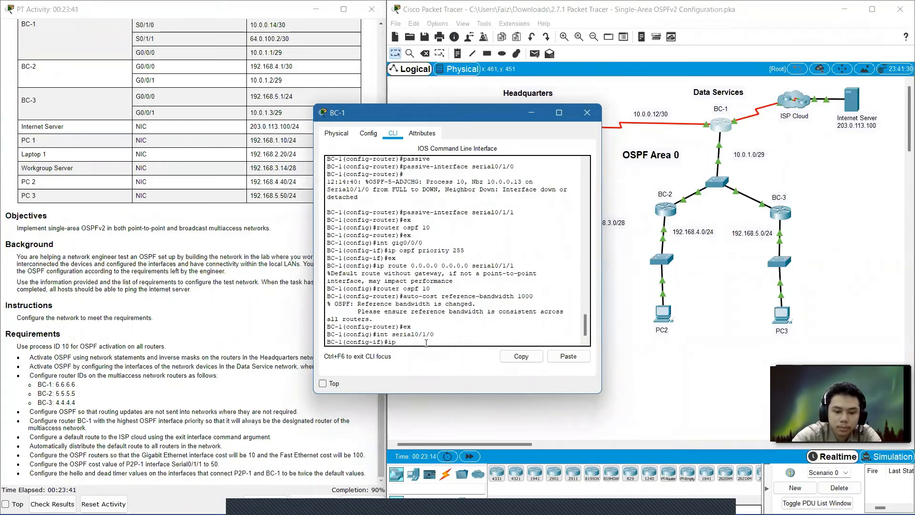
pyautogui.write(' osp')
pyautogui.write('f')
pyautogui.press('Return')
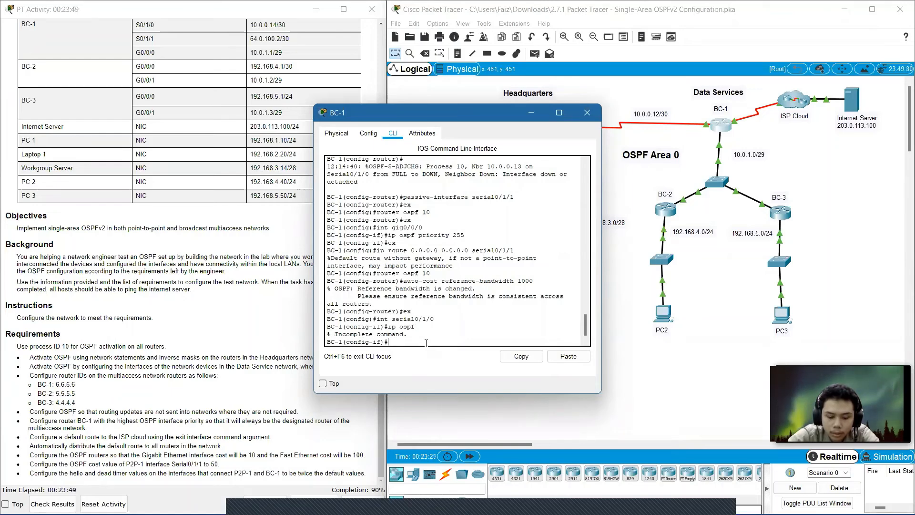
pyautogui.press('Up')
pyautogui.write('h')
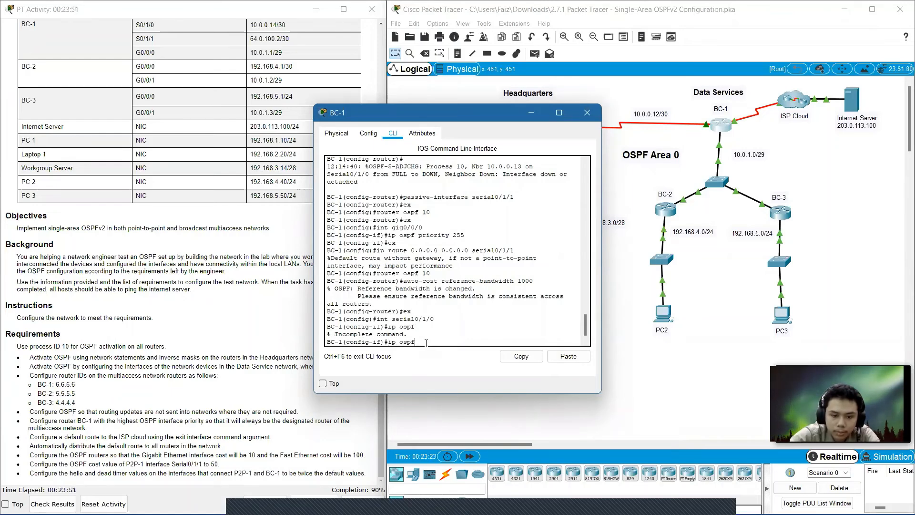
pyautogui.write('e')
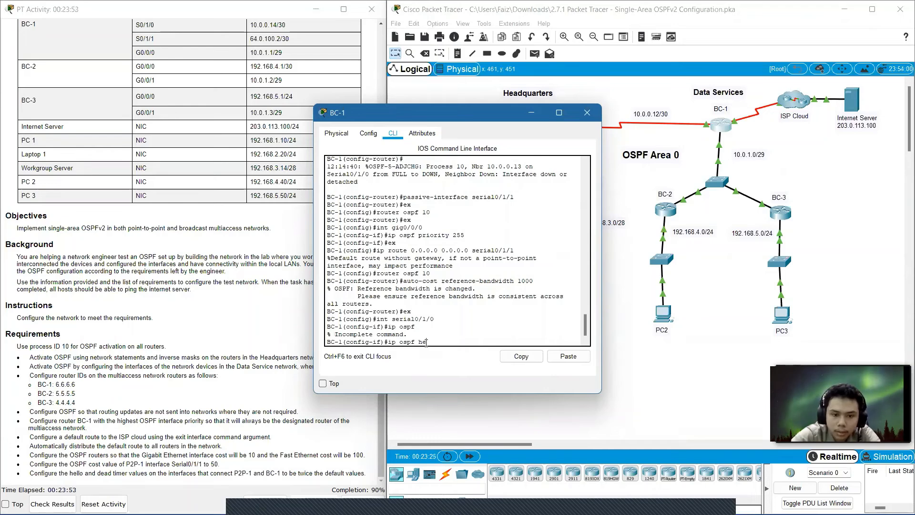
pyautogui.write('llo')
pyautogui.press('Tab')
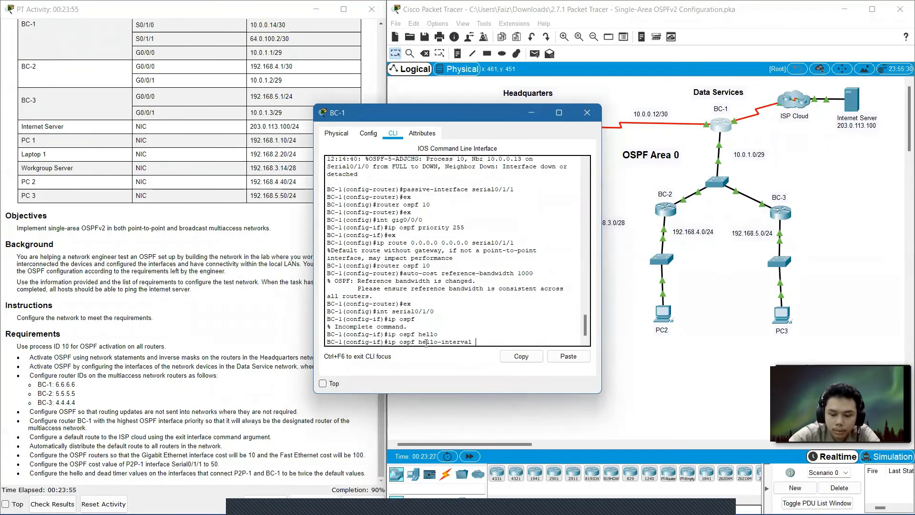
pyautogui.write('20')
pyautogui.press('Return')
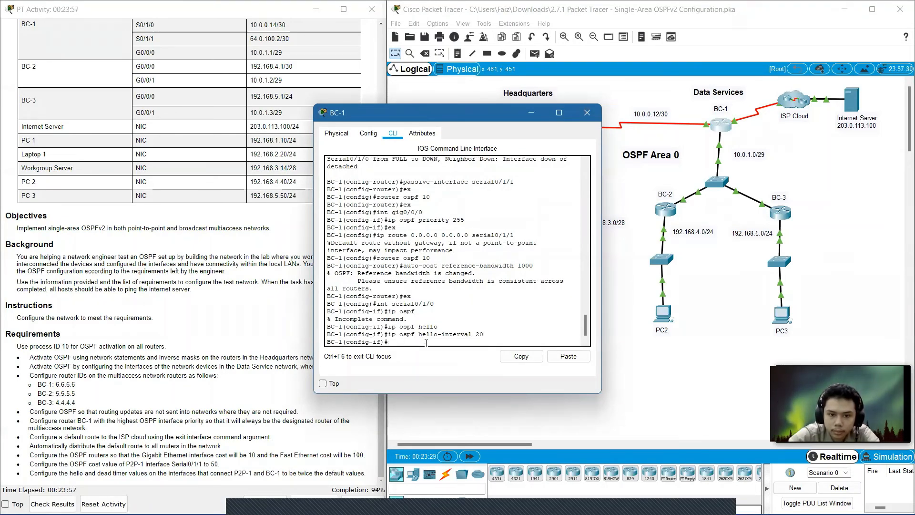
# Set the OSPF dead interval of BC-1's Serial0/1/0 to 80.
pyautogui.write('ip ospf ')
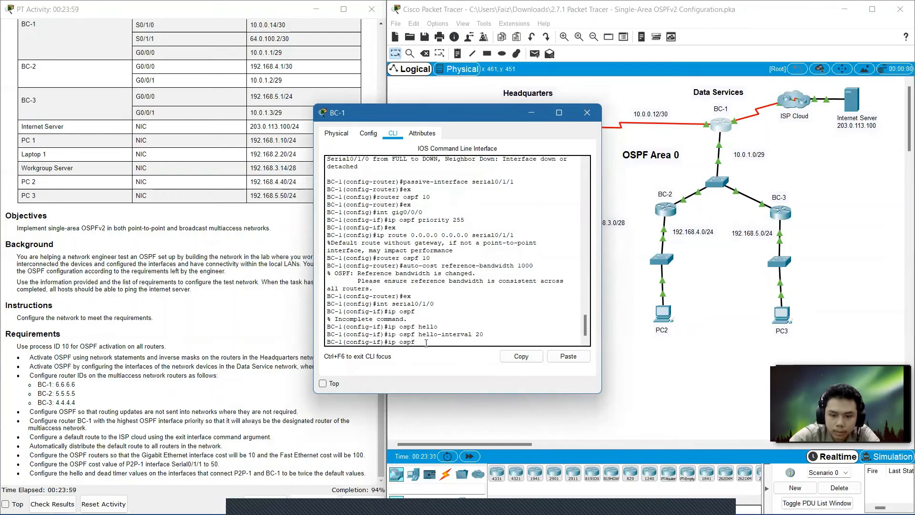
pyautogui.write('de')
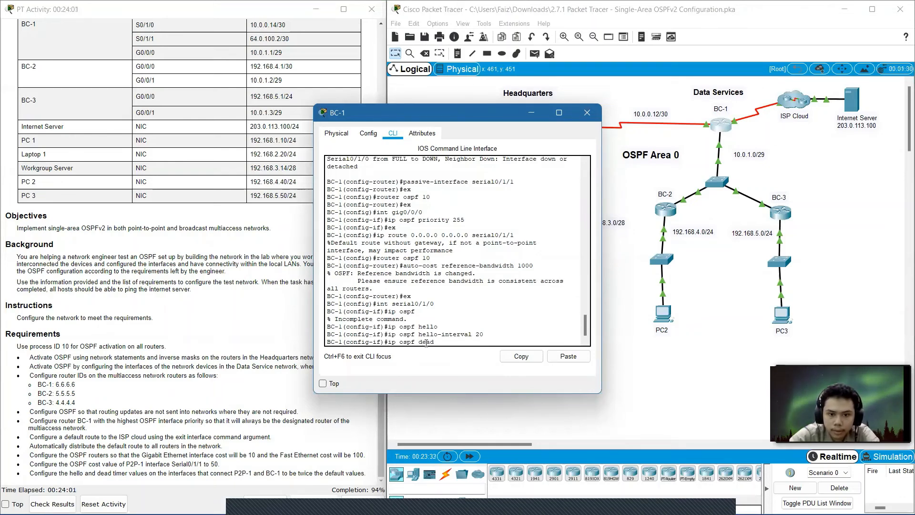
pyautogui.write('ad')
pyautogui.press('Tab')
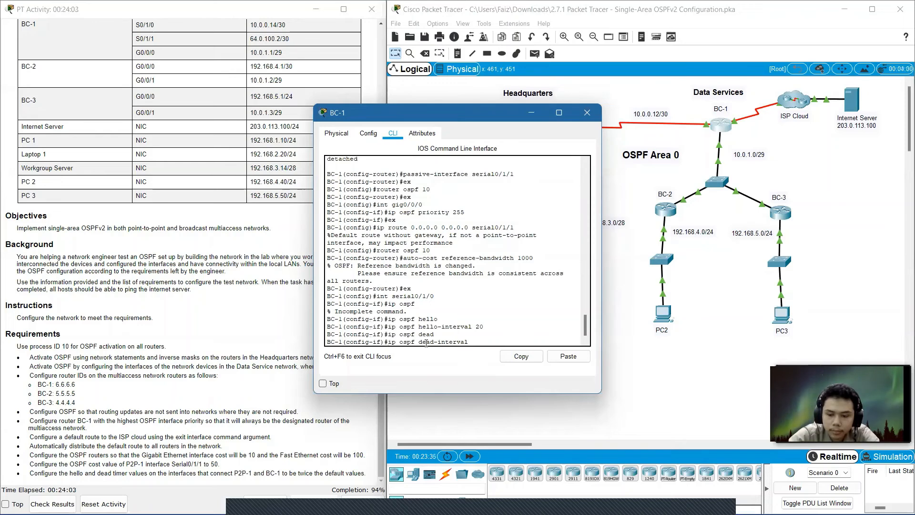
pyautogui.write('80')
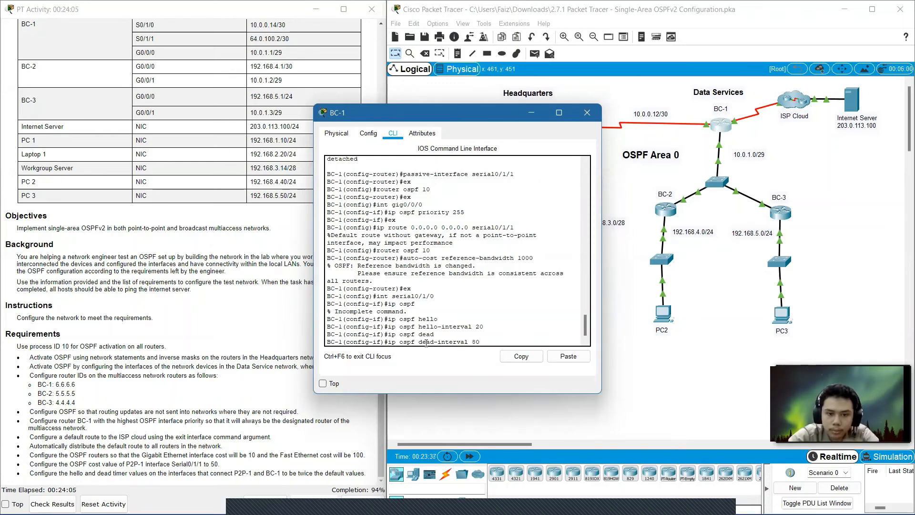
pyautogui.press('Return')
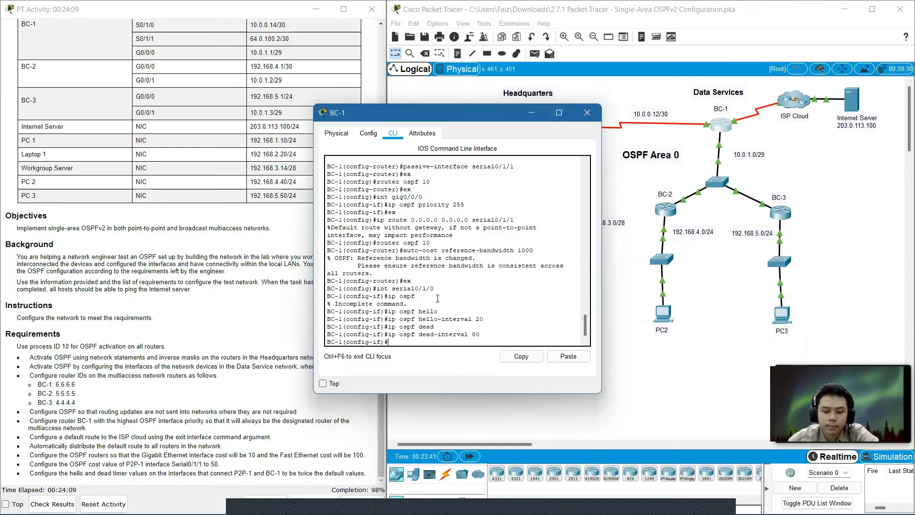
# Close the BC-1 window, check the activity results and review the assessment items for incorrect entries.
pyautogui.click(587, 112)
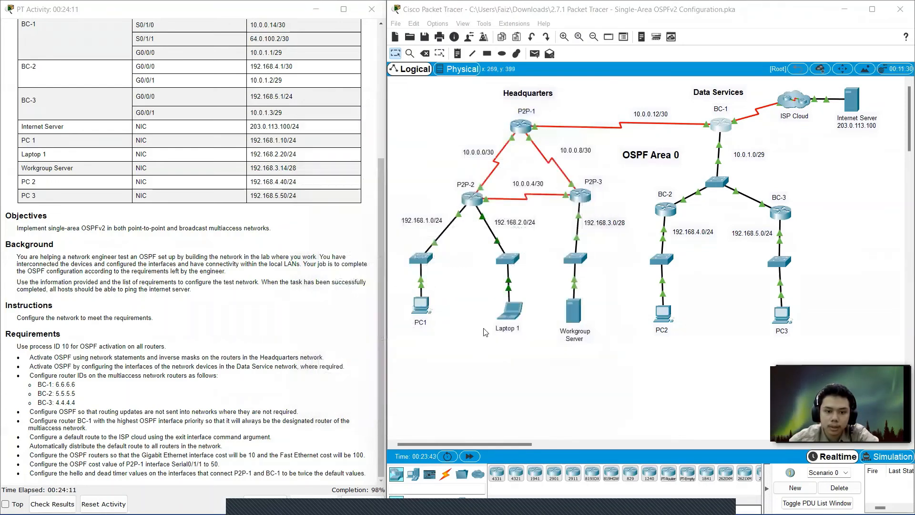
pyautogui.click(56, 503)
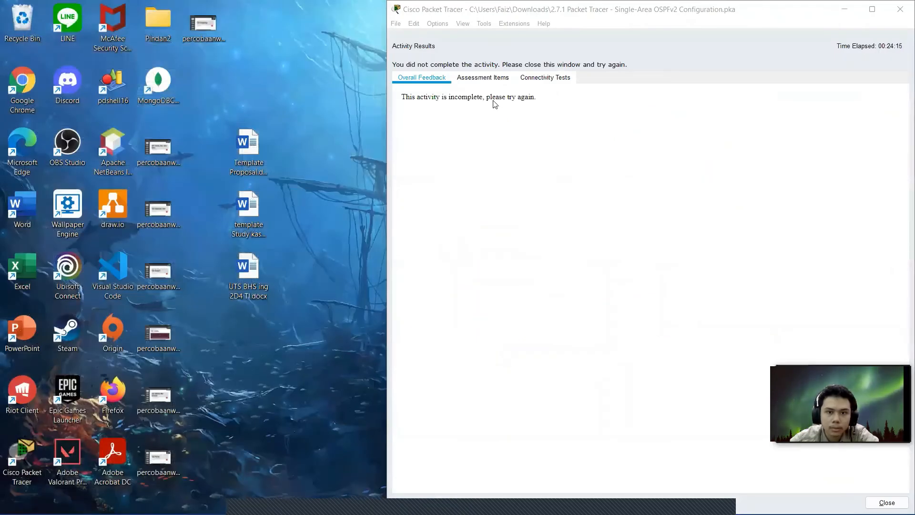
pyautogui.click(482, 79)
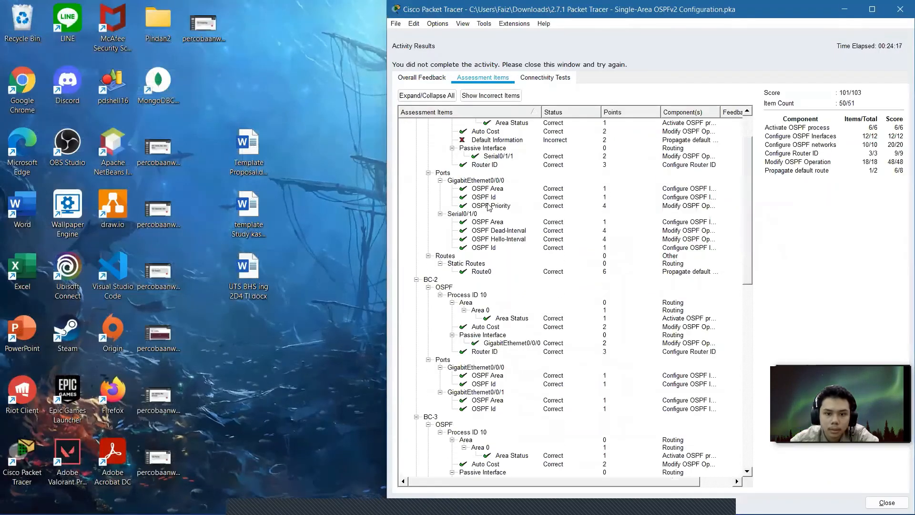
pyautogui.scroll(-15, 489, 207)
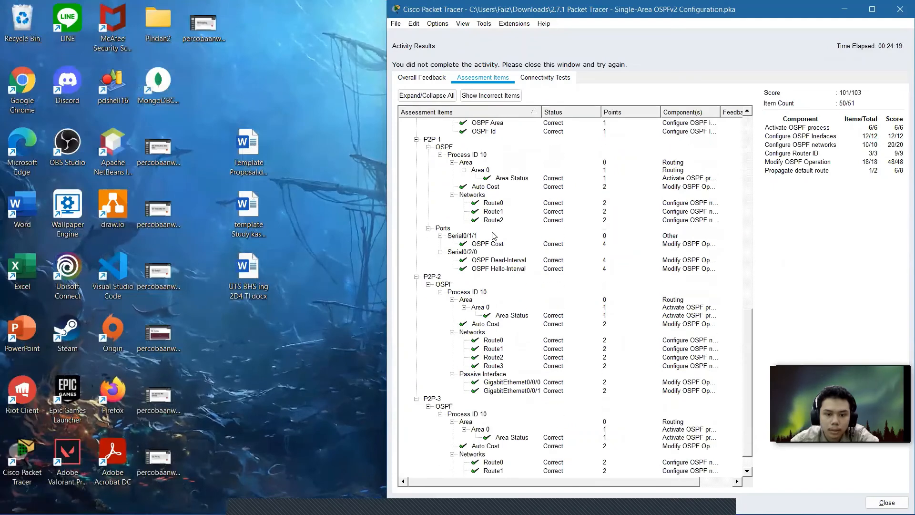
pyautogui.scroll(15, 494, 235)
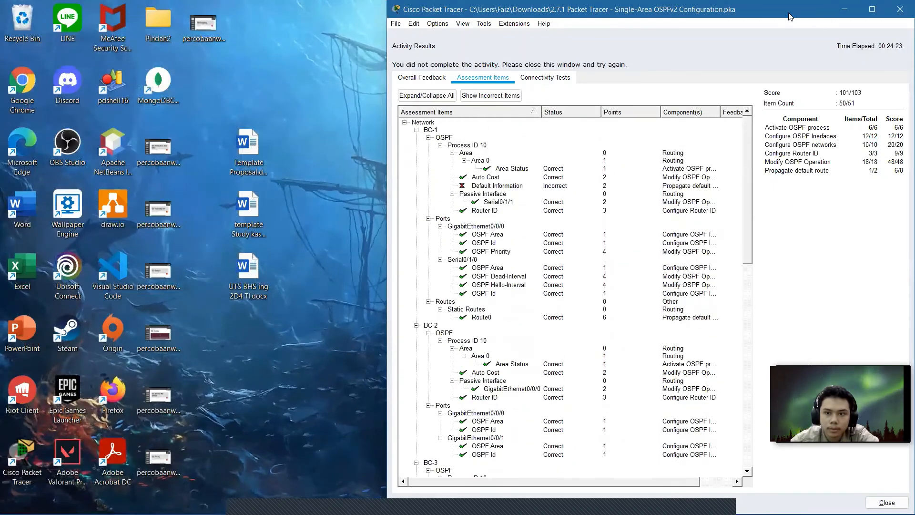
pyautogui.moveTo(790, 17); pyautogui.dragTo(514, 88)
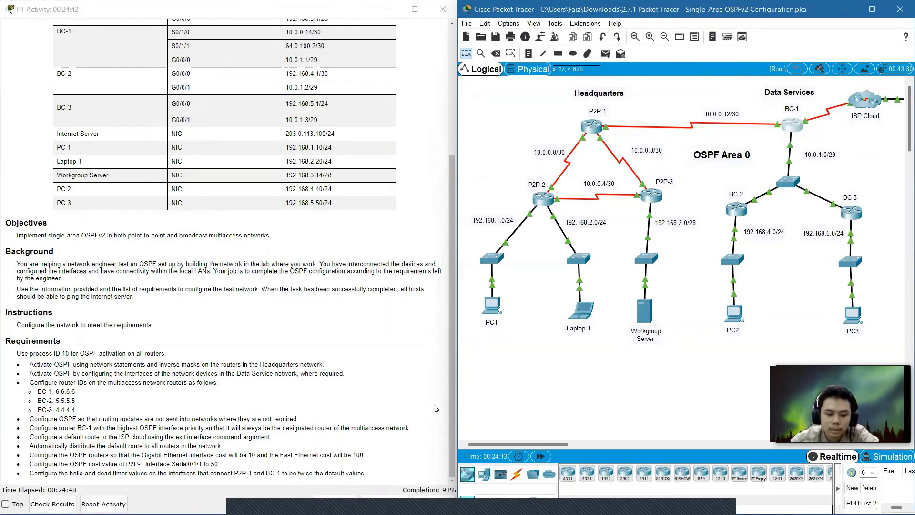
# On BC-1, leave interface configuration and re-enter the default static route 0.0.0.0 0.0.0.0 via Serial0/1/1.
pyautogui.click(800, 124)
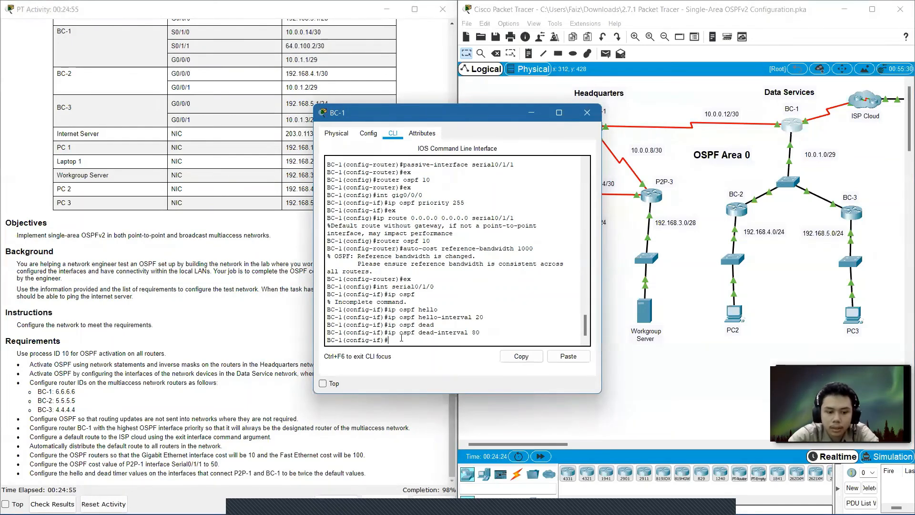
pyautogui.write('x')
pyautogui.press('Return')
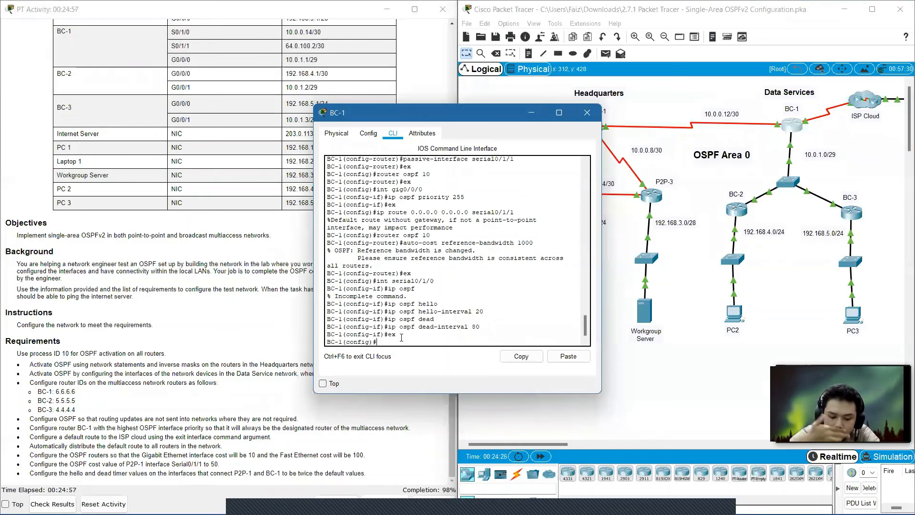
pyautogui.write('i')
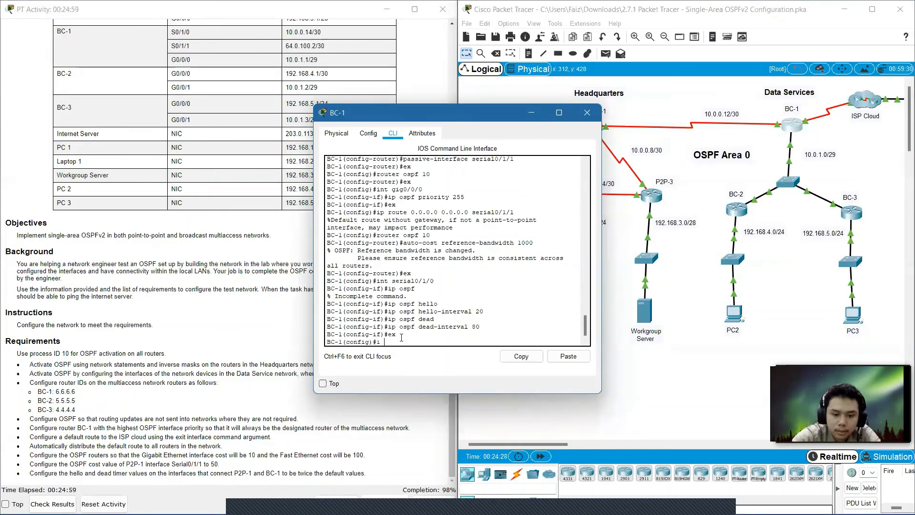
pyautogui.write('p rou')
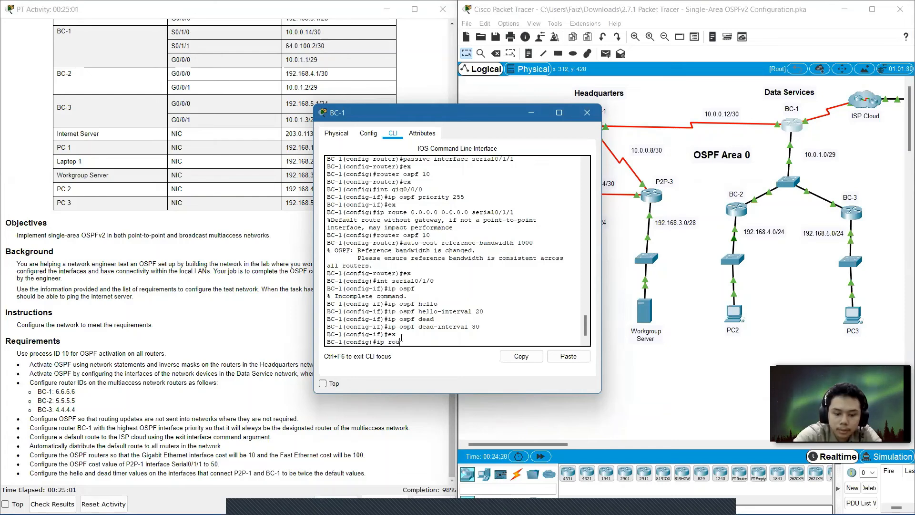
pyautogui.write('te 0.0')
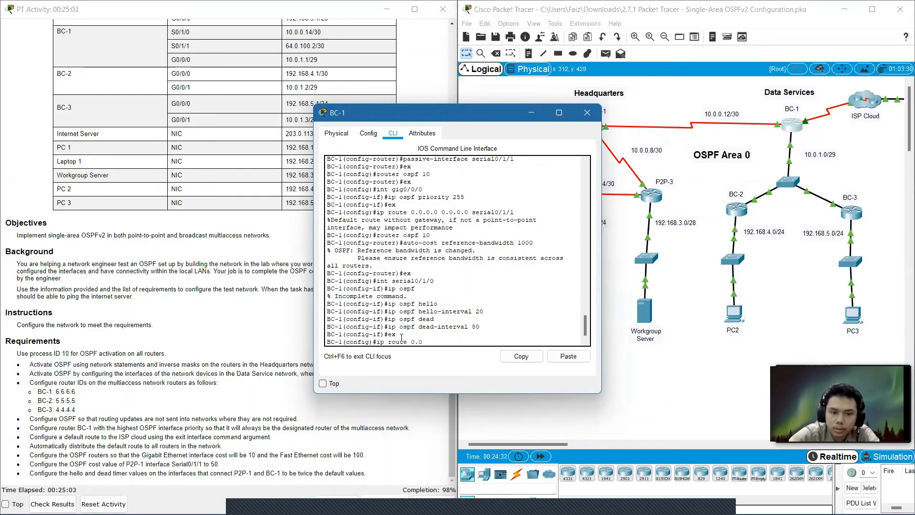
pyautogui.write('.0.0')
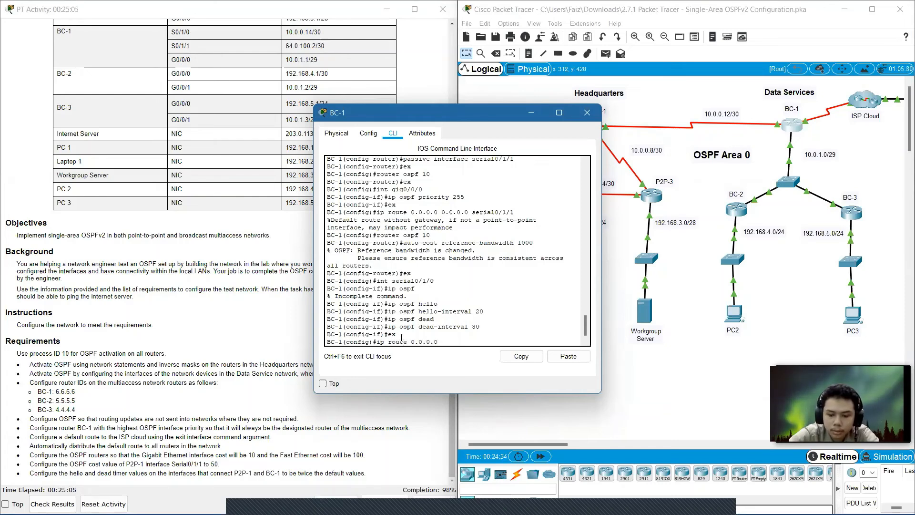
pyautogui.write(' 0.0.0.0')
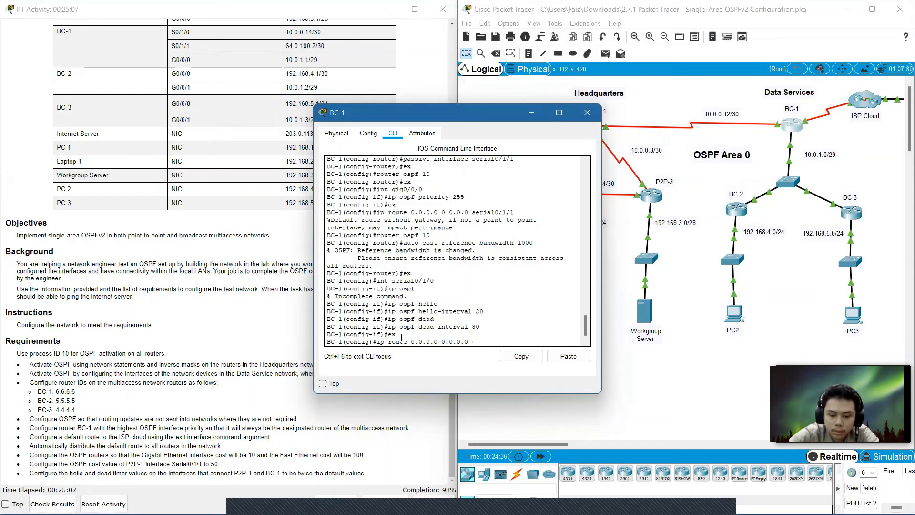
pyautogui.write(' serial')
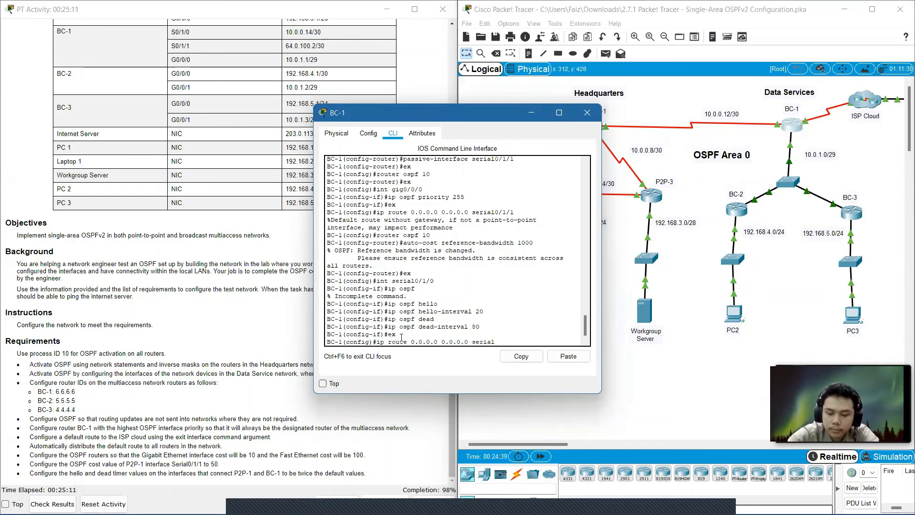
pyautogui.write('0/1')
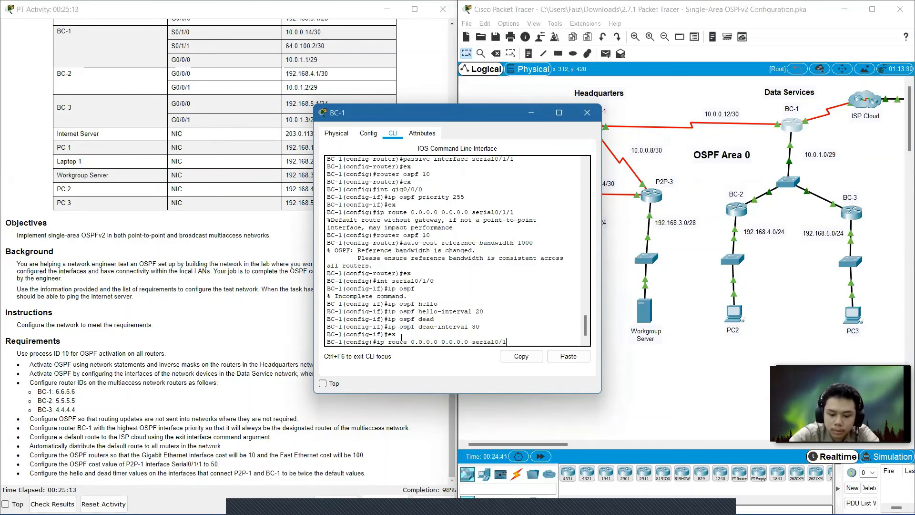
pyautogui.write('/1')
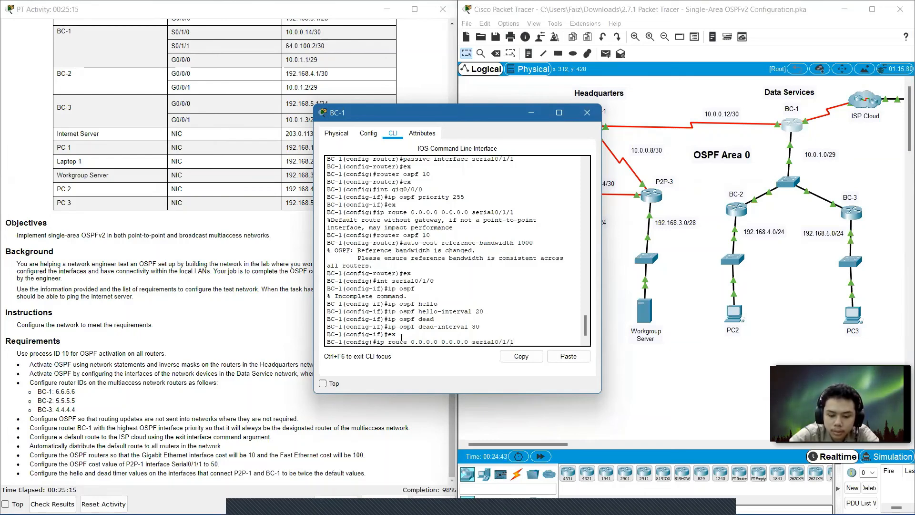
pyautogui.press('Return')
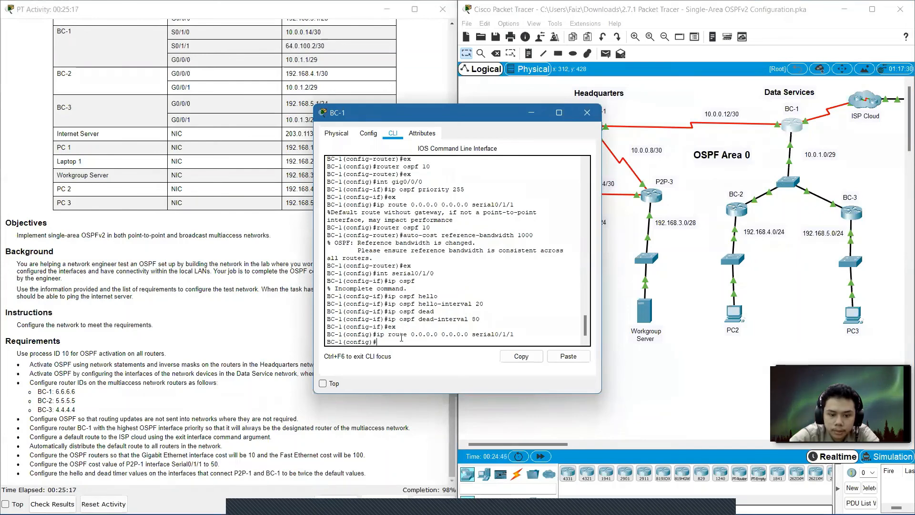
# Under OSPF process 10 on BC-1, enable default-information originate to propagate the default route.
pyautogui.write('ro')
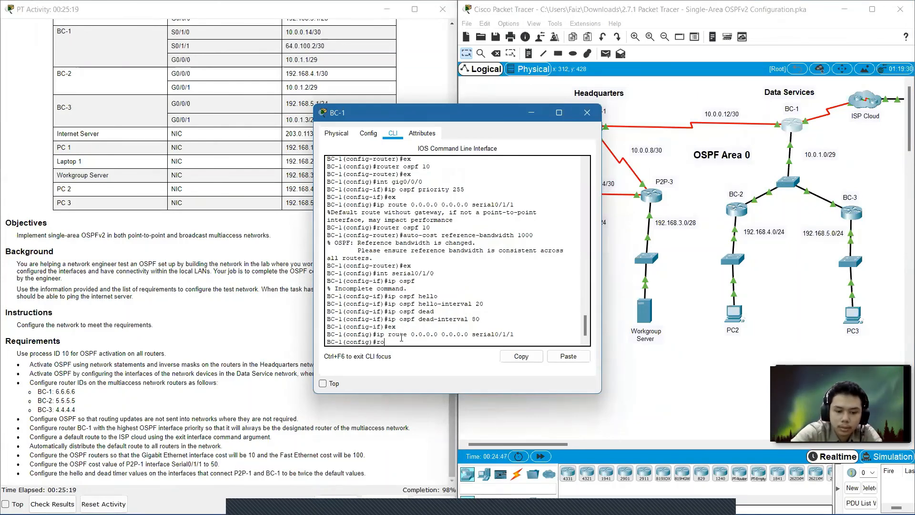
pyautogui.write('uter')
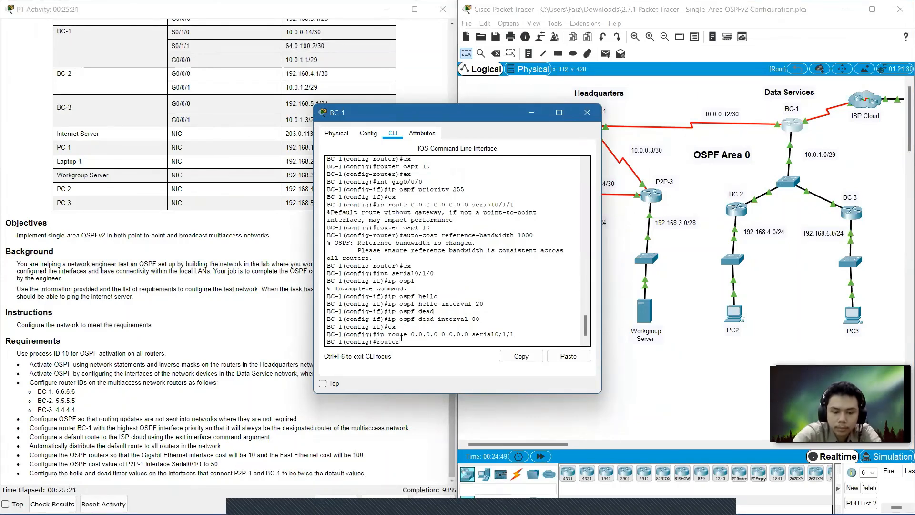
pyautogui.write(' ospf 10')
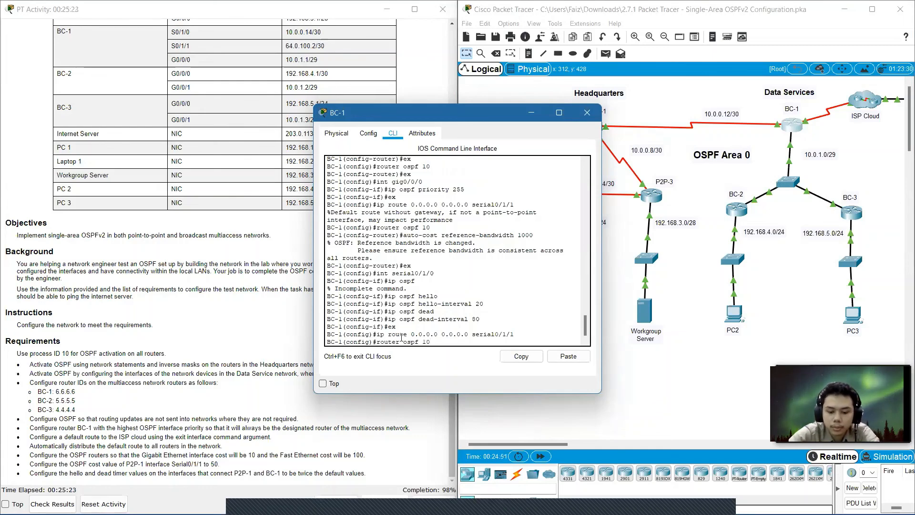
pyautogui.press('Return')
pyautogui.write('de')
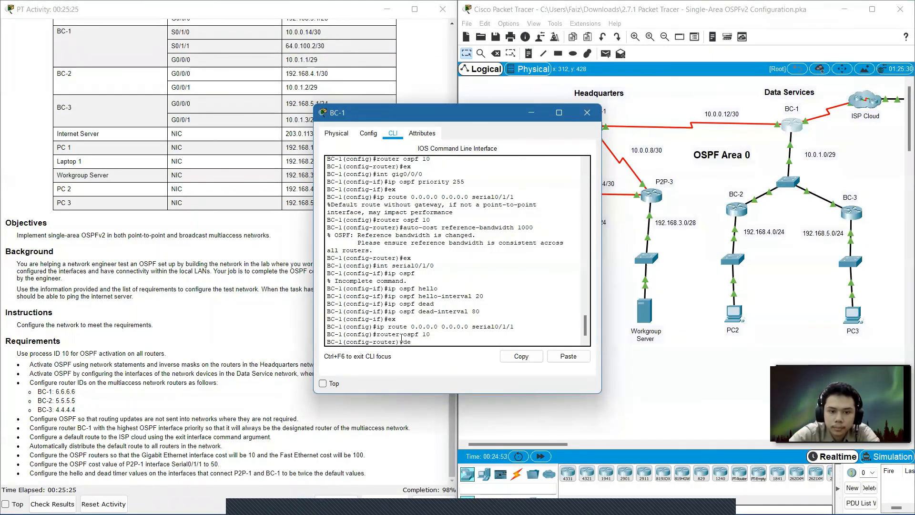
pyautogui.write('fault')
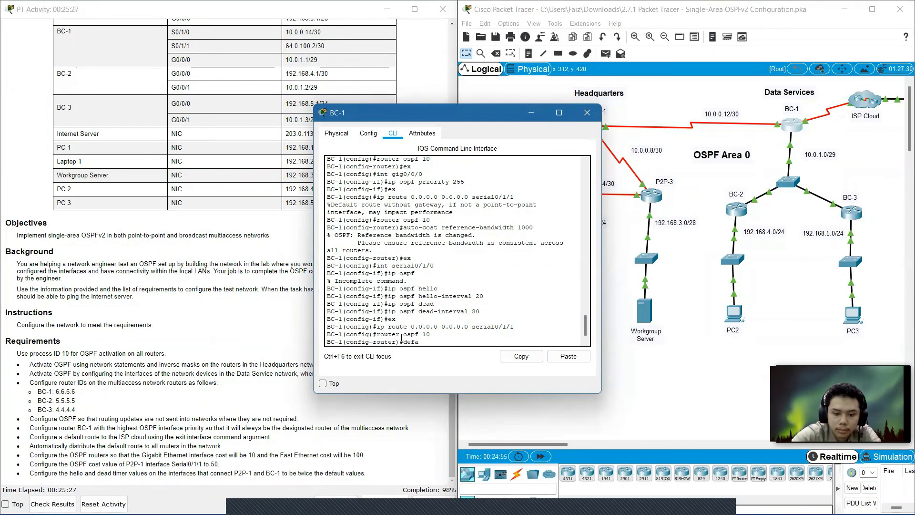
pyautogui.press('Tab')
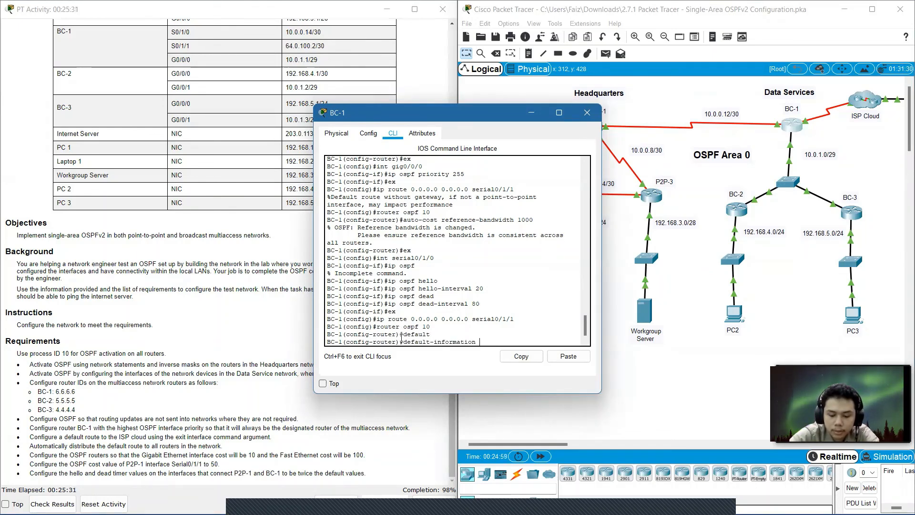
pyautogui.write('origi')
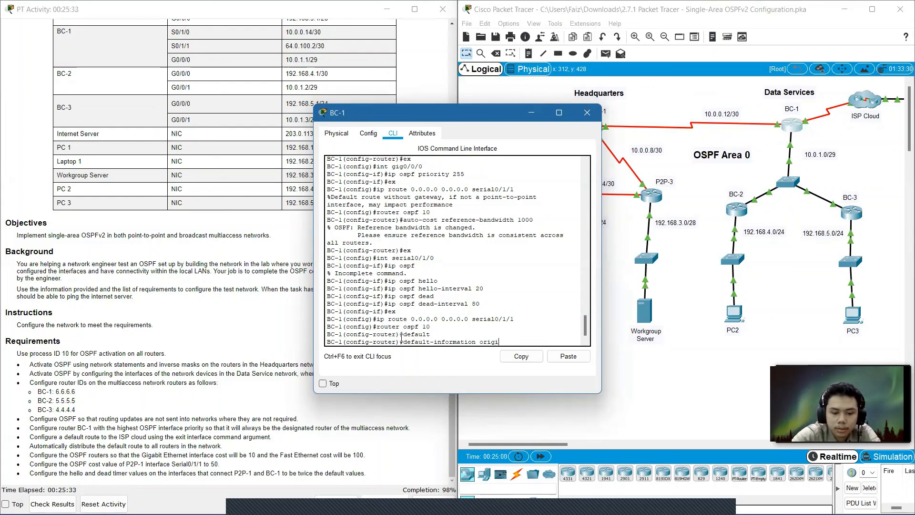
pyautogui.write('nate')
pyautogui.press('Return')
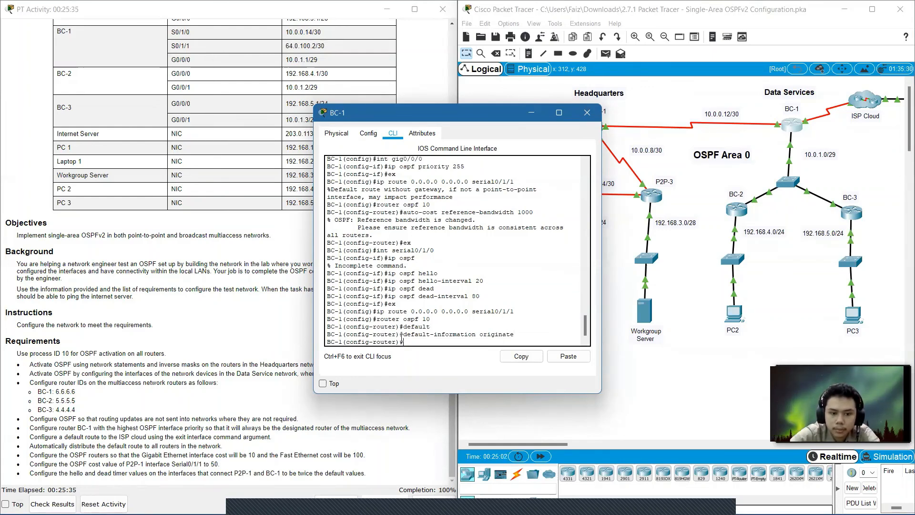
# Close the BC-1 window and check the activity results, then close the results window.
pyautogui.click(595, 114)
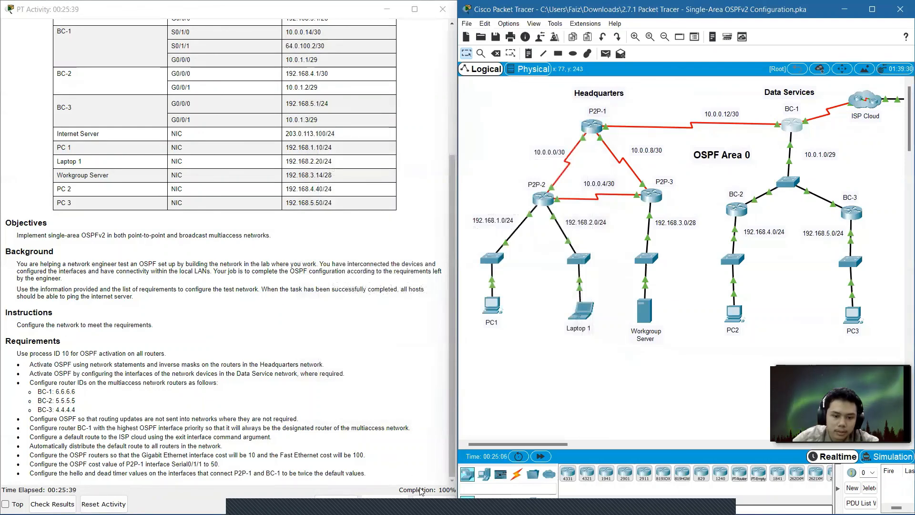
pyautogui.click(52, 504)
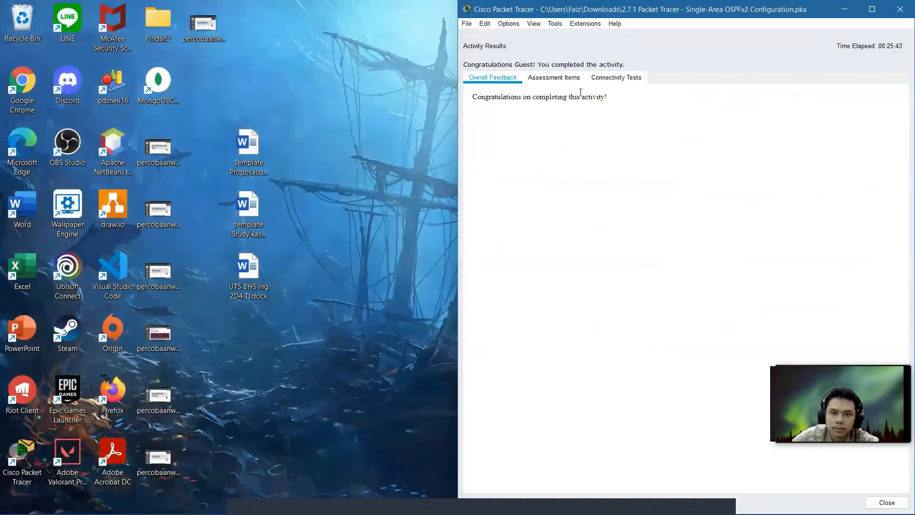
pyautogui.moveTo(681, 10); pyautogui.dragTo(428, 53)
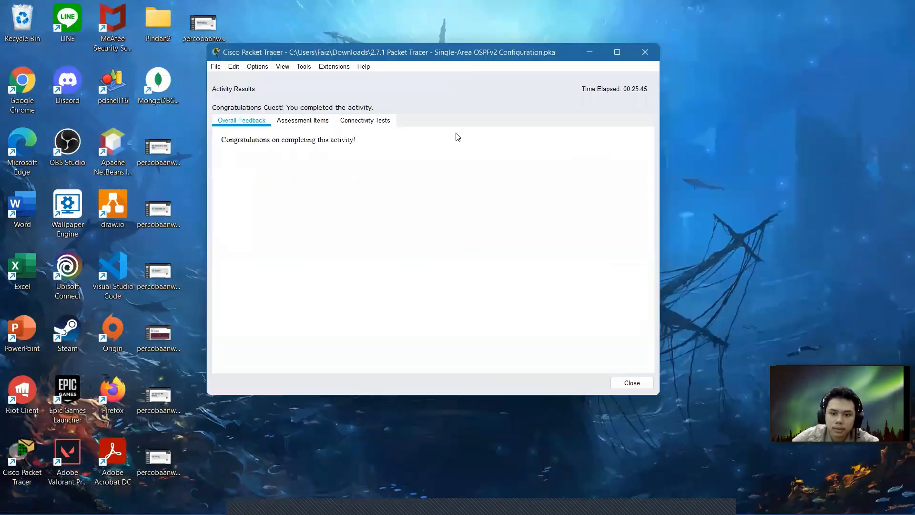
pyautogui.click(637, 385)
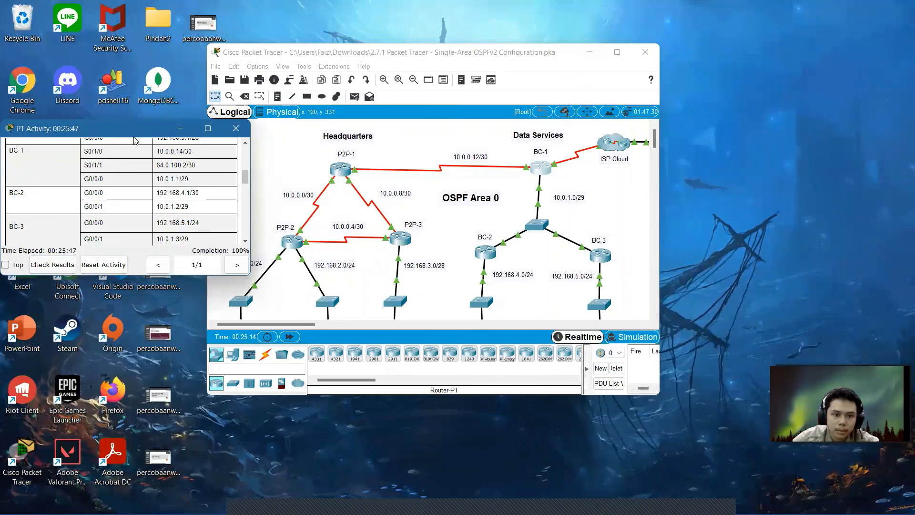
pyautogui.moveTo(134, 137); pyautogui.dragTo(275, 175)
pyautogui.click(619, 53)
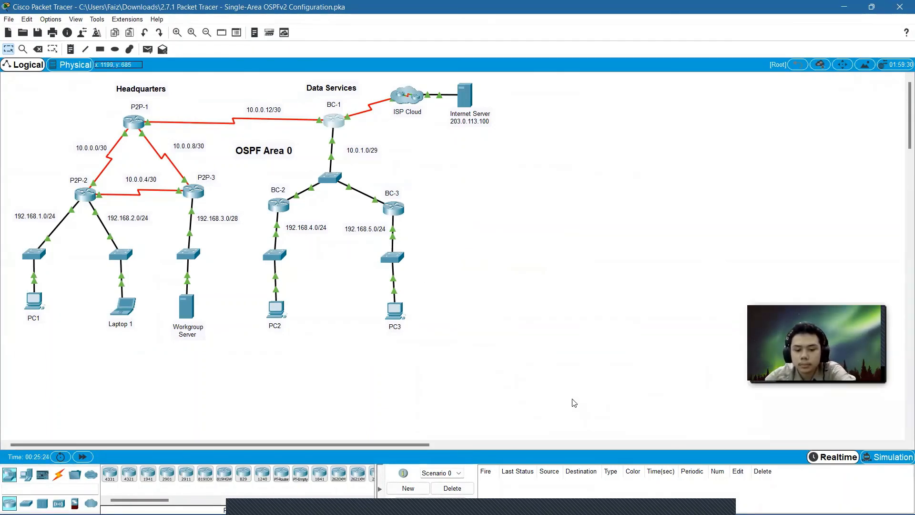
pyautogui.hotkey('alt', 'r')
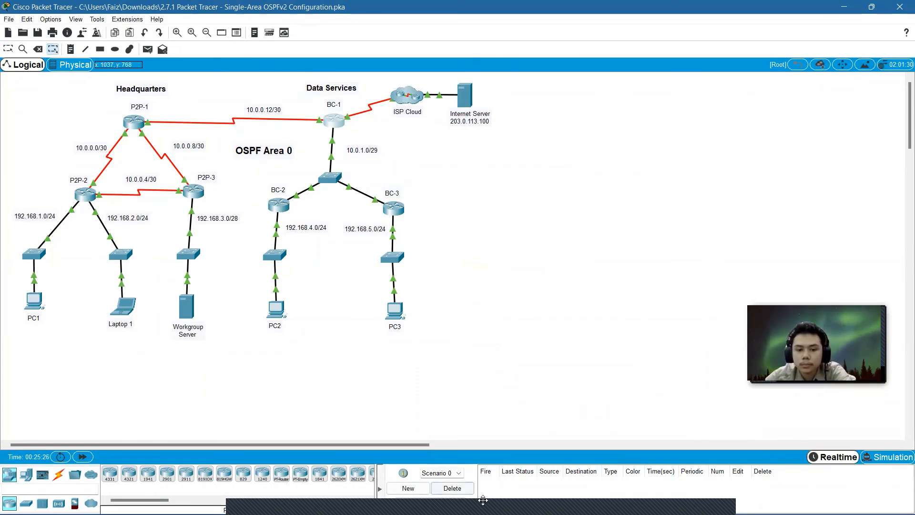